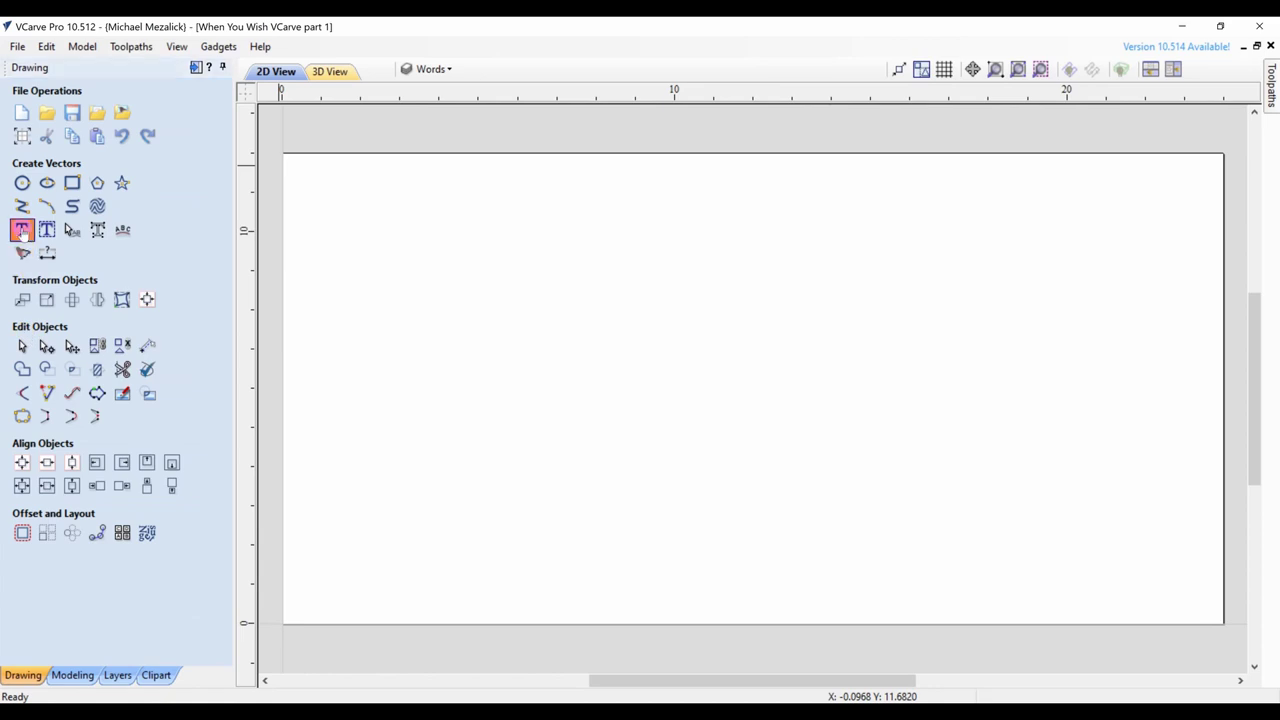
# Step: Create the bold, centre-aligned TinkerBell text "When You Wish", 3.0 inches high, anchored at about X 10.93, Y 5.37
pyautogui.click(22, 230)
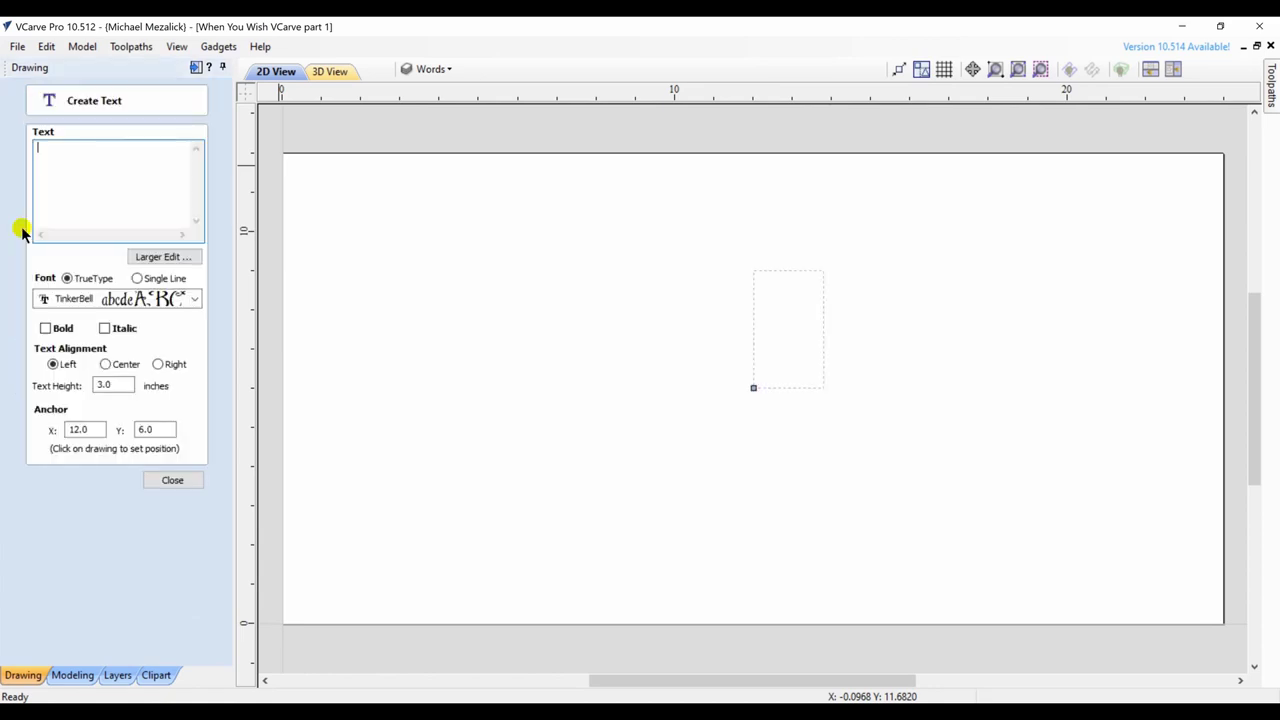
pyautogui.write('When')
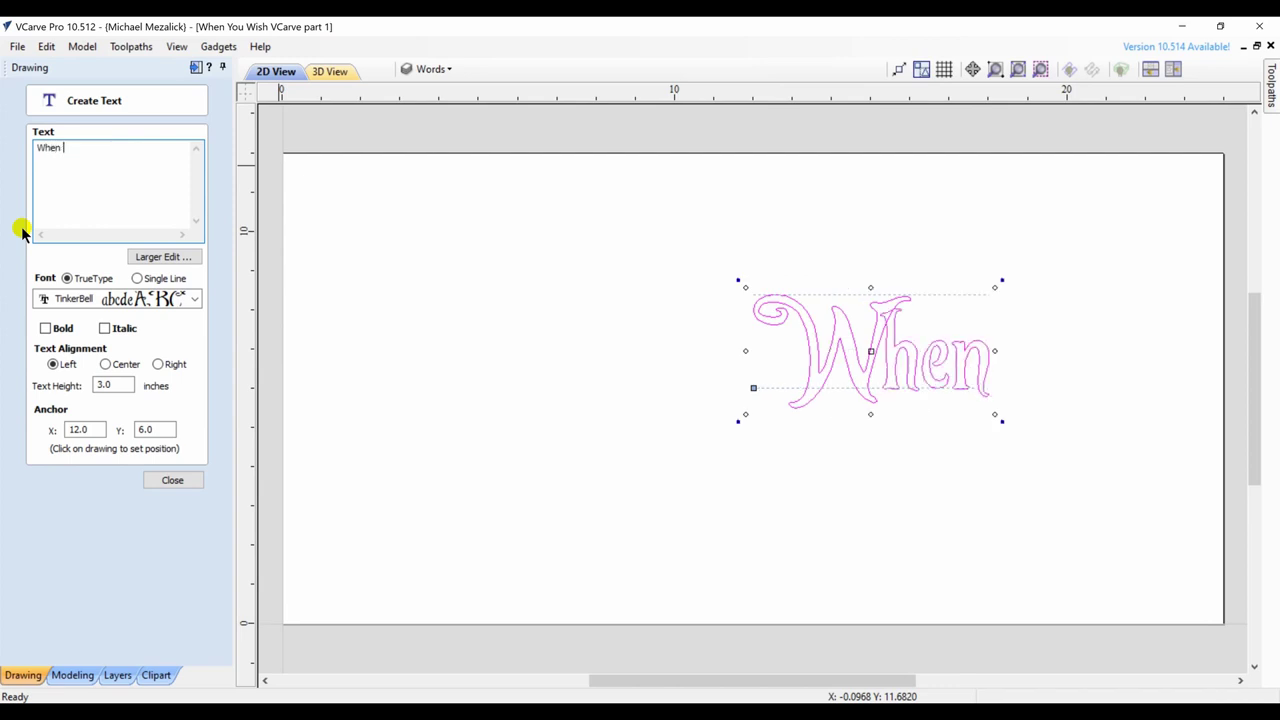
pyautogui.write(' You Wish')
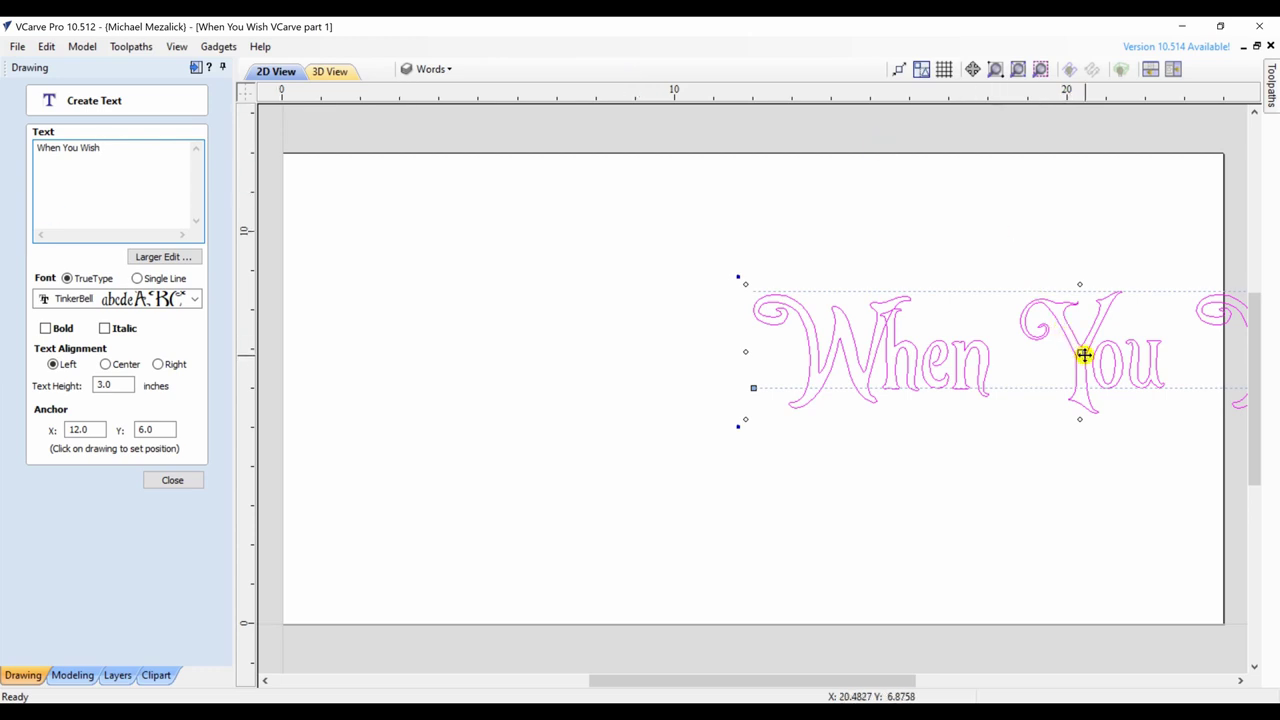
pyautogui.moveTo(1084, 354); pyautogui.dragTo(729, 376)
pyautogui.click(105, 364)
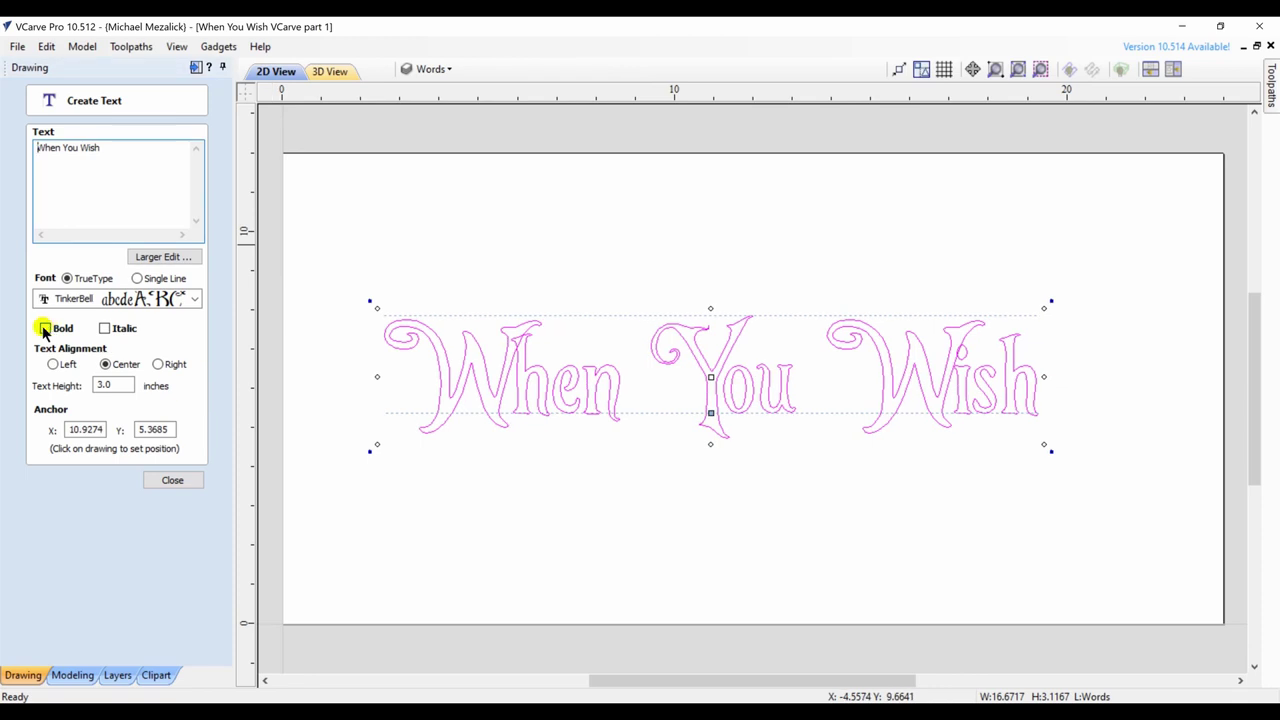
pyautogui.click(44, 328)
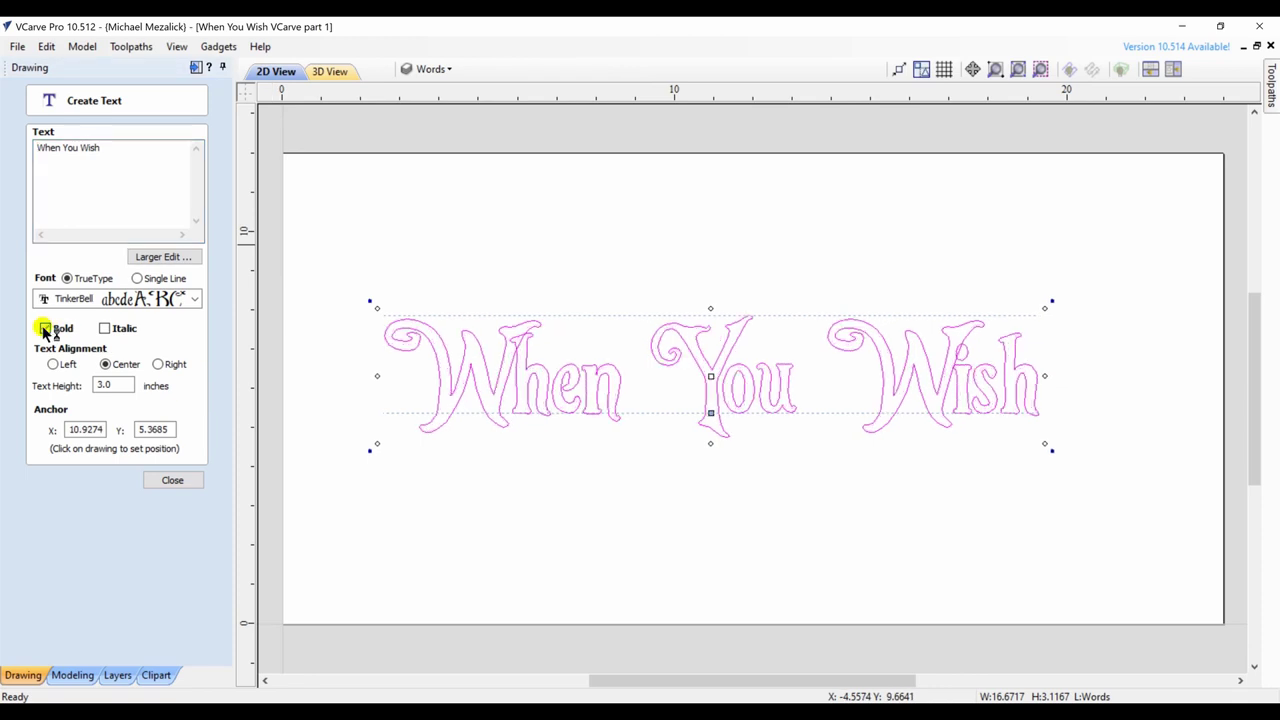
# Step: Create a second text line "Upon A Star" below "When You Wish", anchored at about X 10.96, Y 2.24, and finish text creation
pyautogui.click(469, 542)
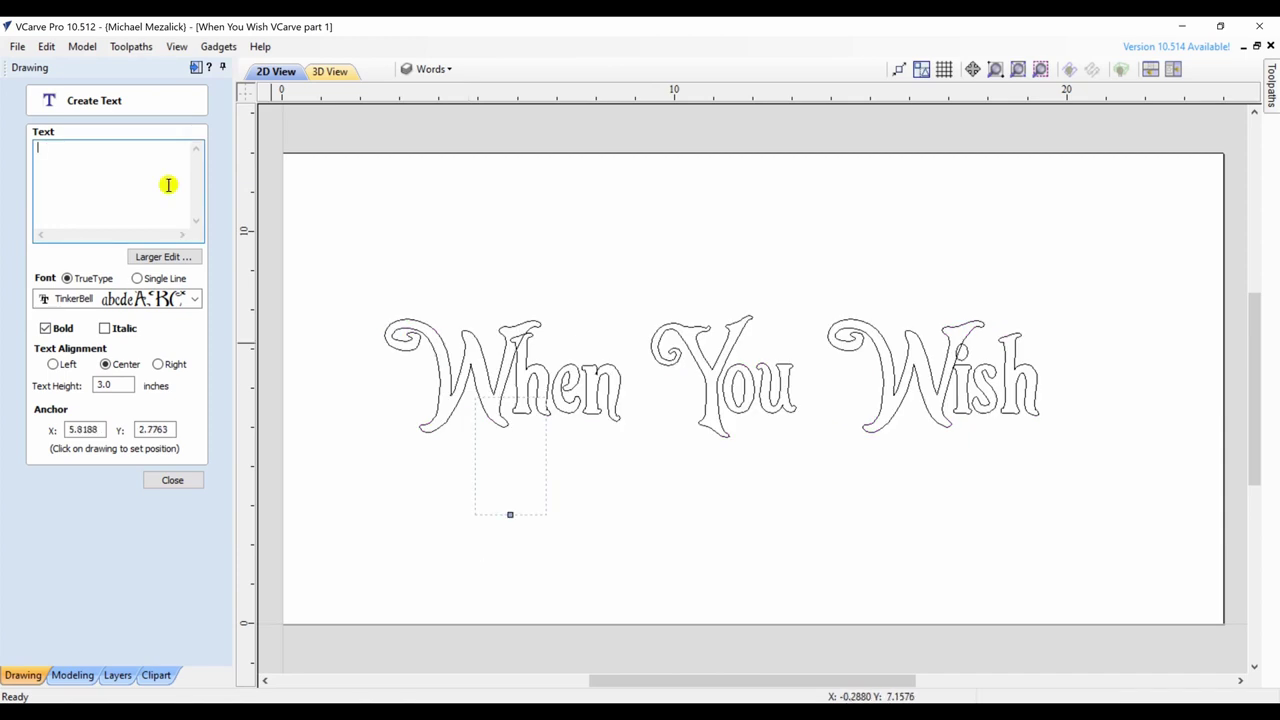
pyautogui.write('Upon ')
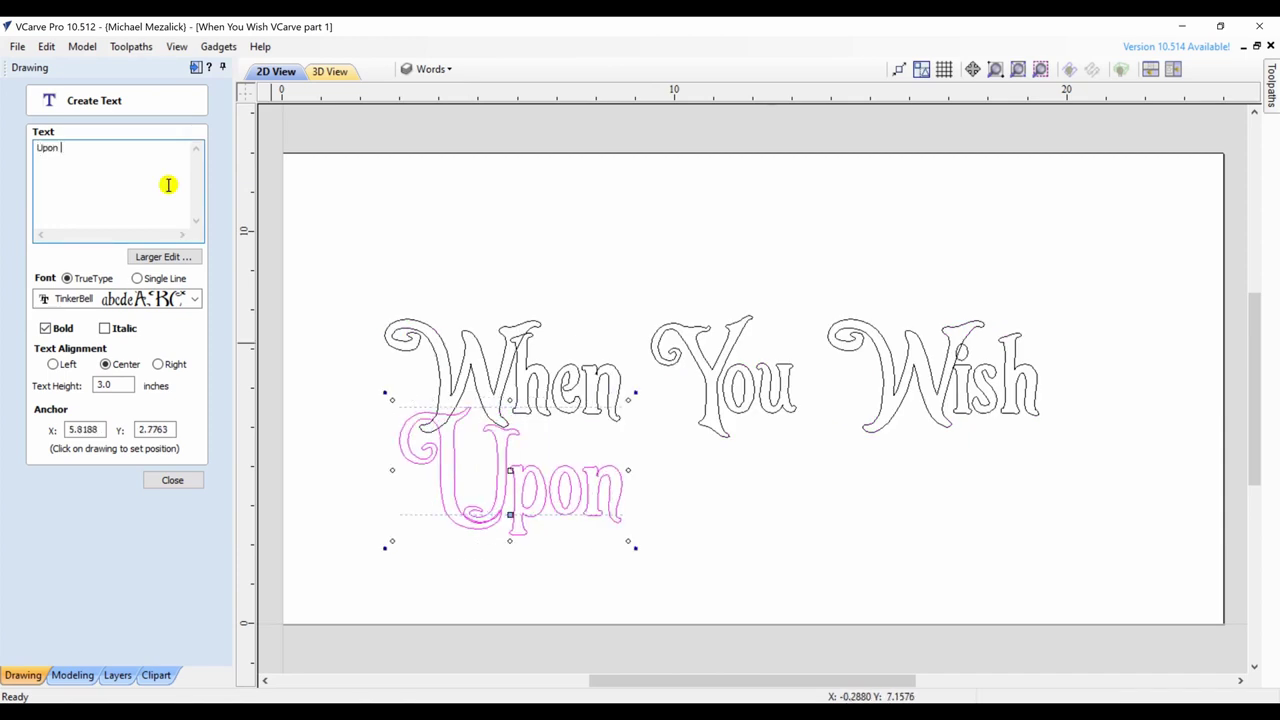
pyautogui.write('A Star')
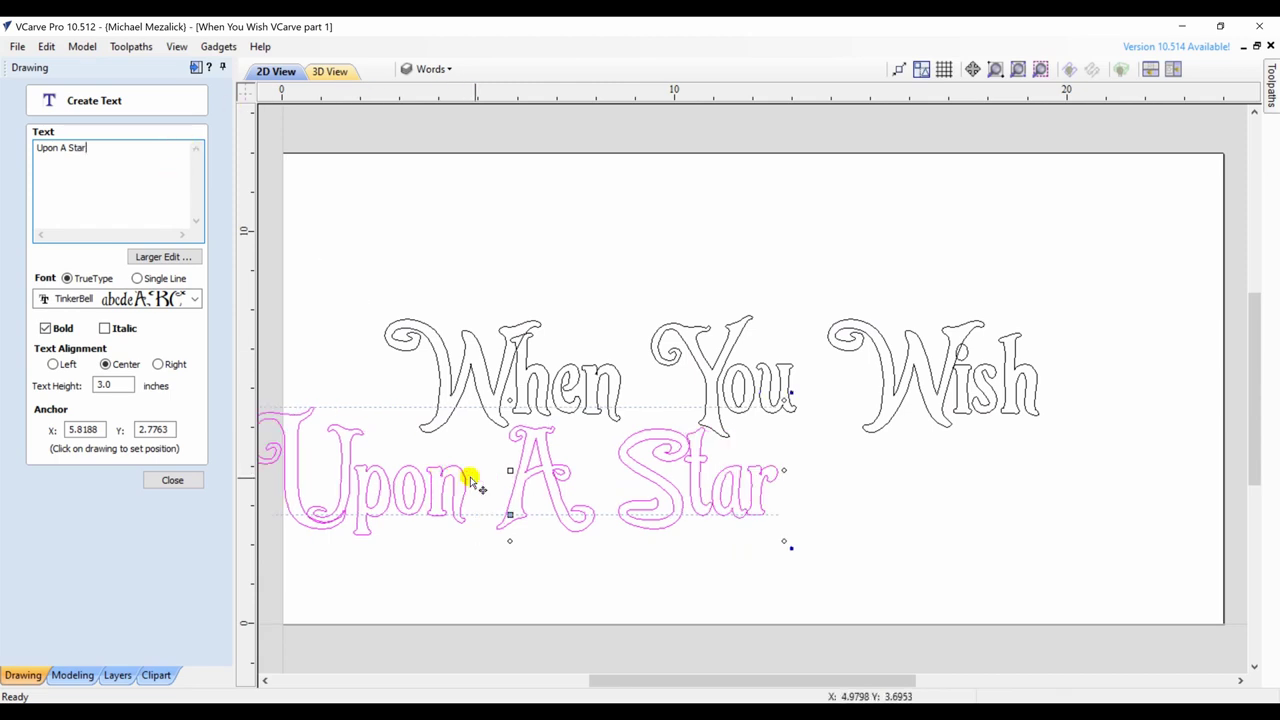
pyautogui.moveTo(508, 474); pyautogui.dragTo(715, 497)
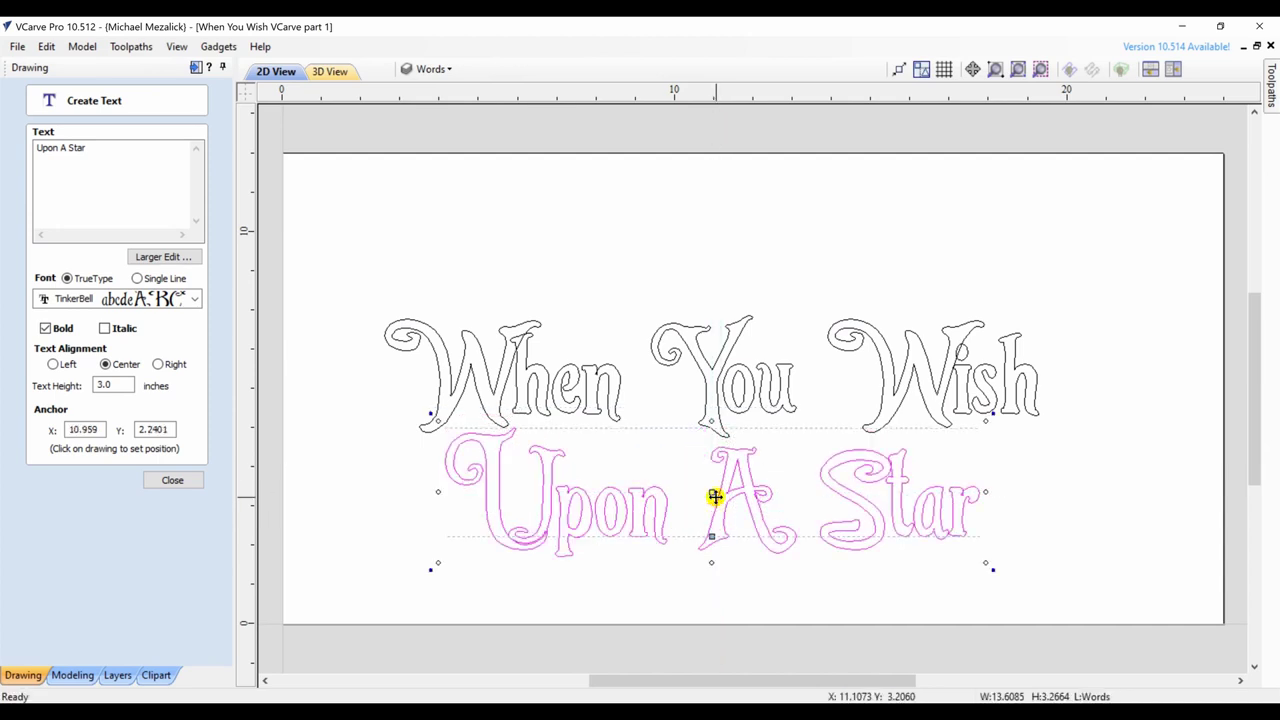
pyautogui.click(174, 481)
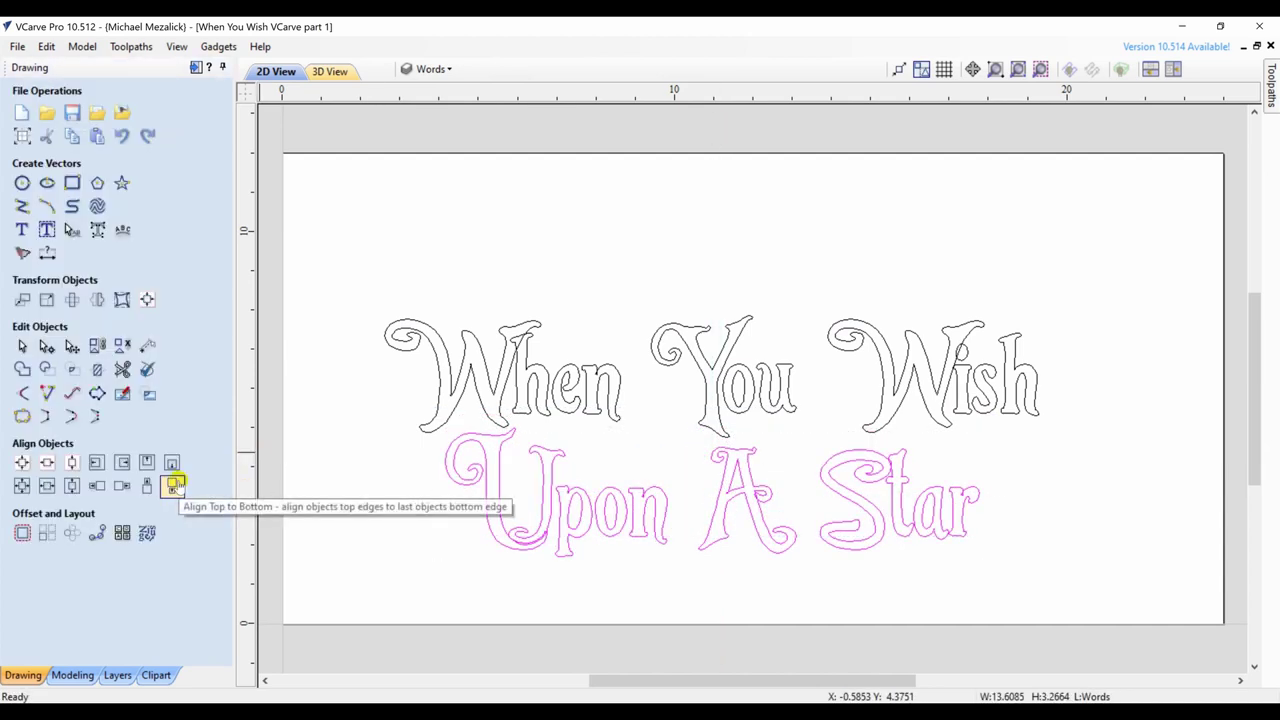
pyautogui.click(337, 480)
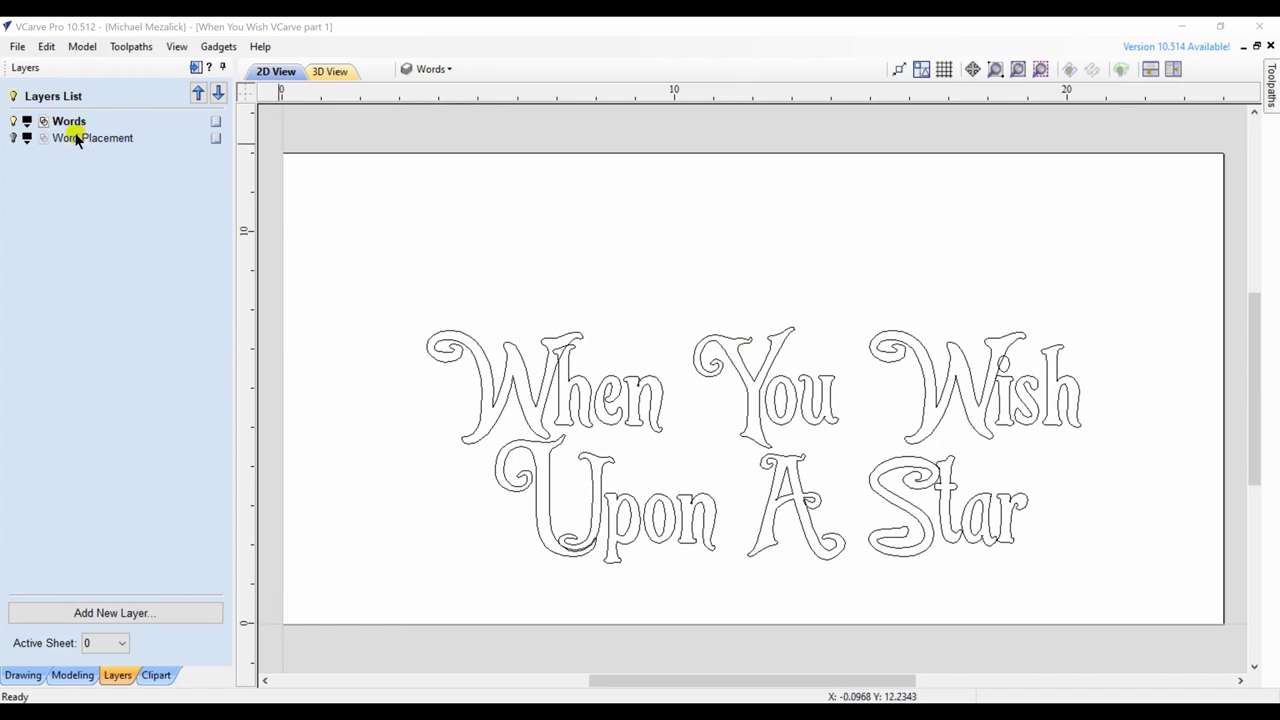
# Step: Show the Word Placement layer, set its colour to red and make it the active layer
pyautogui.click(13, 138)
pyautogui.click(27, 139)
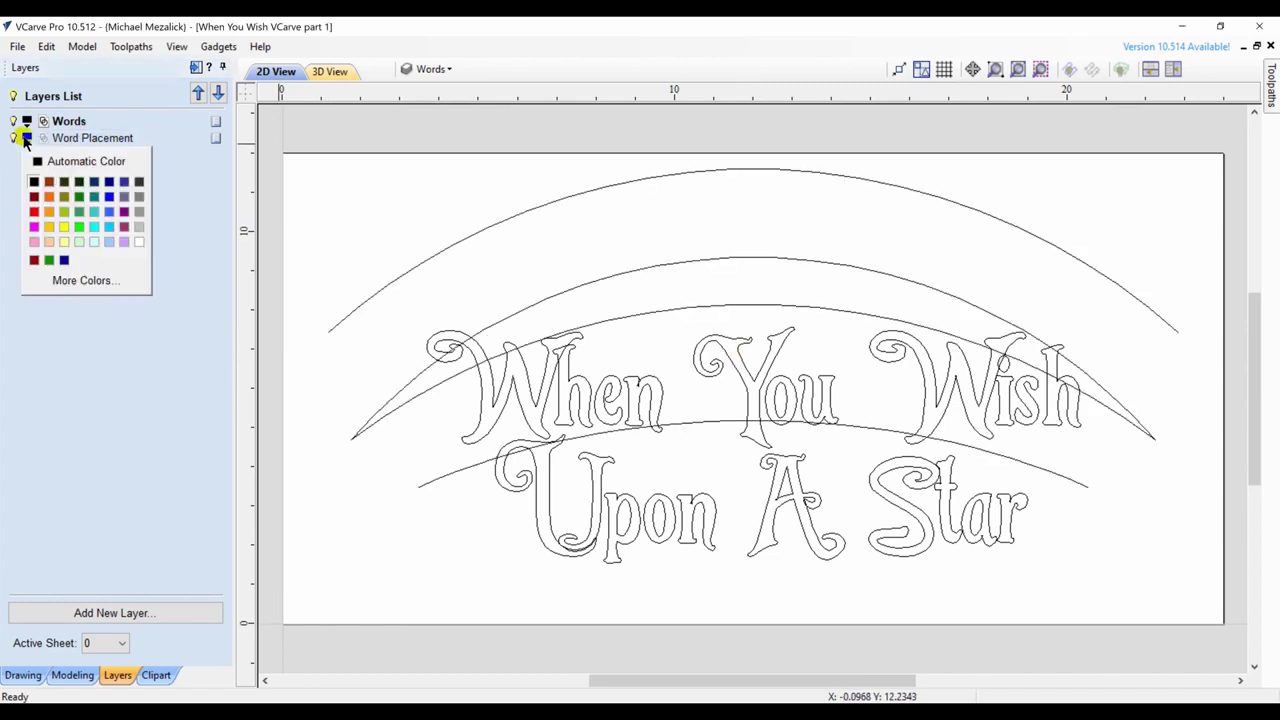
pyautogui.click(34, 198)
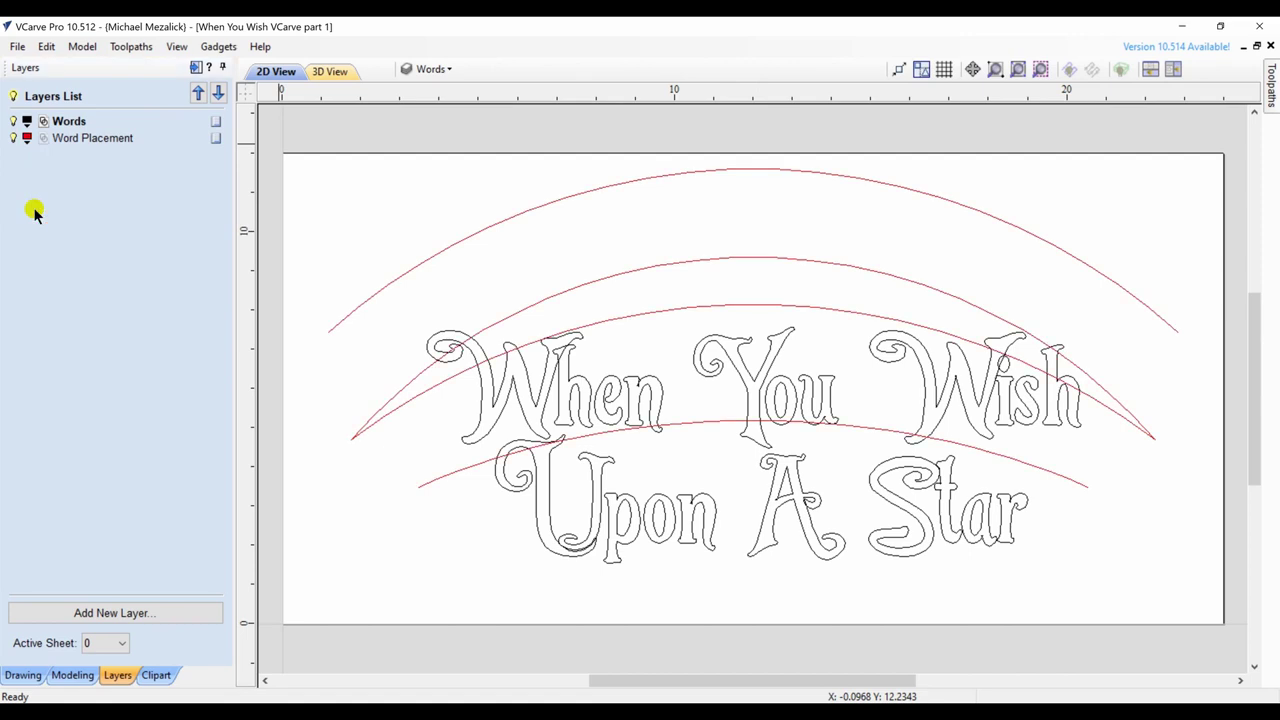
pyautogui.click(139, 139)
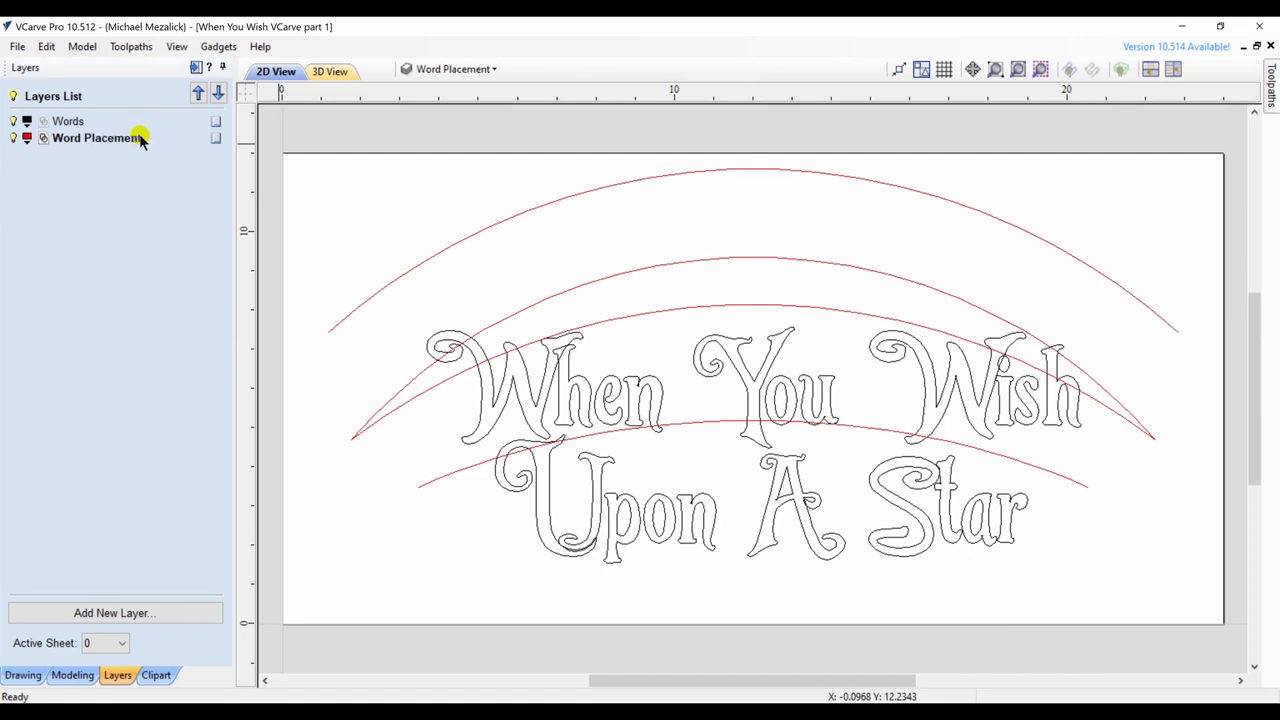
# Step: Distort the "When You Wish" text between two curves, using the second arc from the top as bottom edge and the topmost arc as top edge
pyautogui.click(21, 675)
pyautogui.click(471, 414)
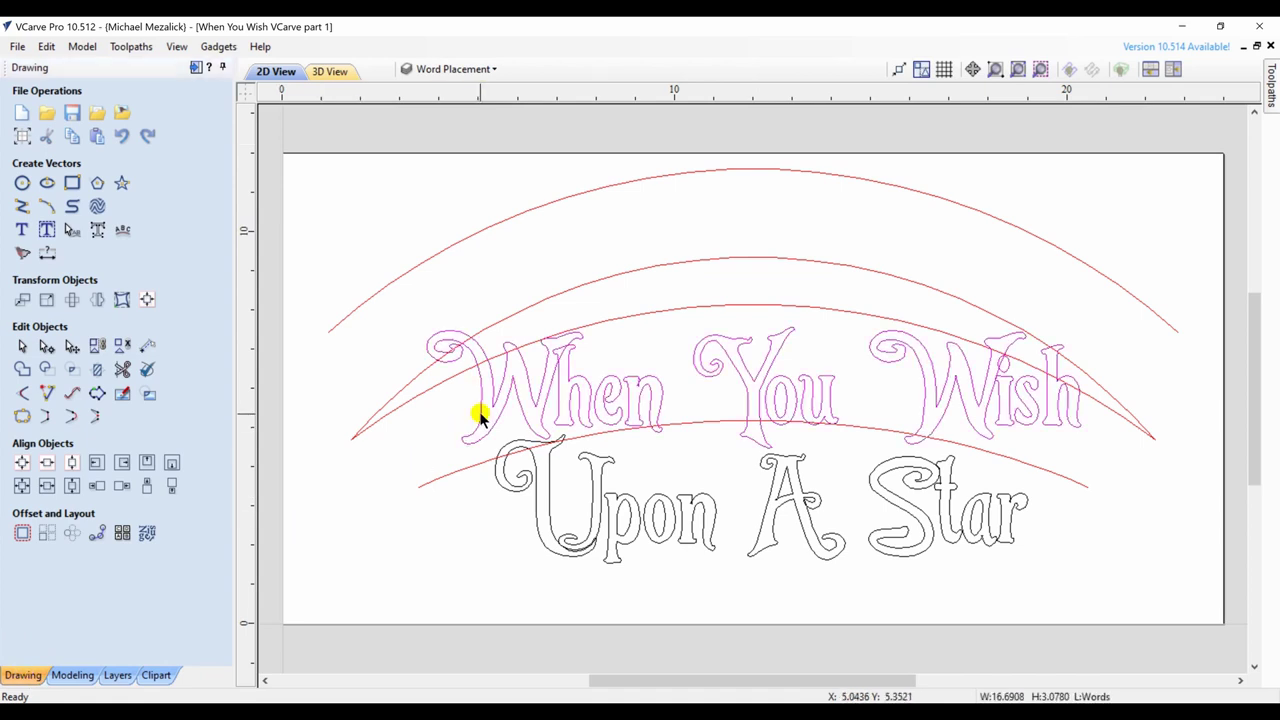
pyautogui.click(121, 299)
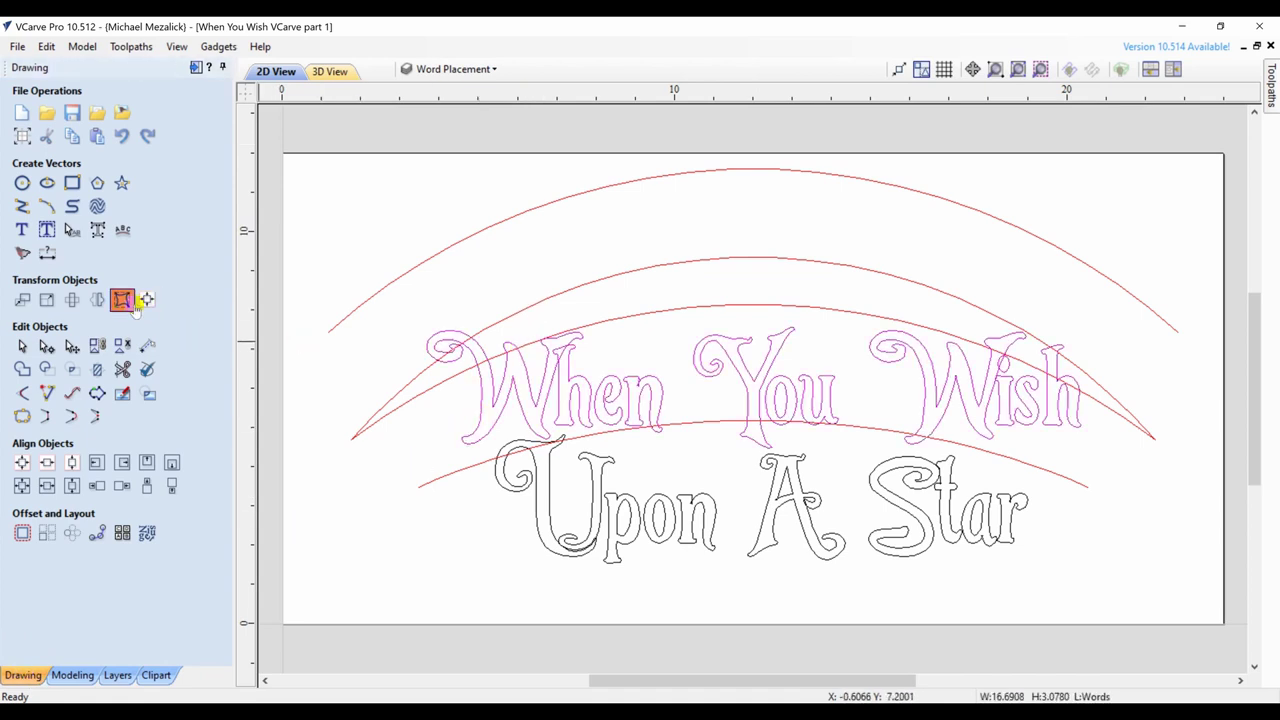
pyautogui.click(70, 297)
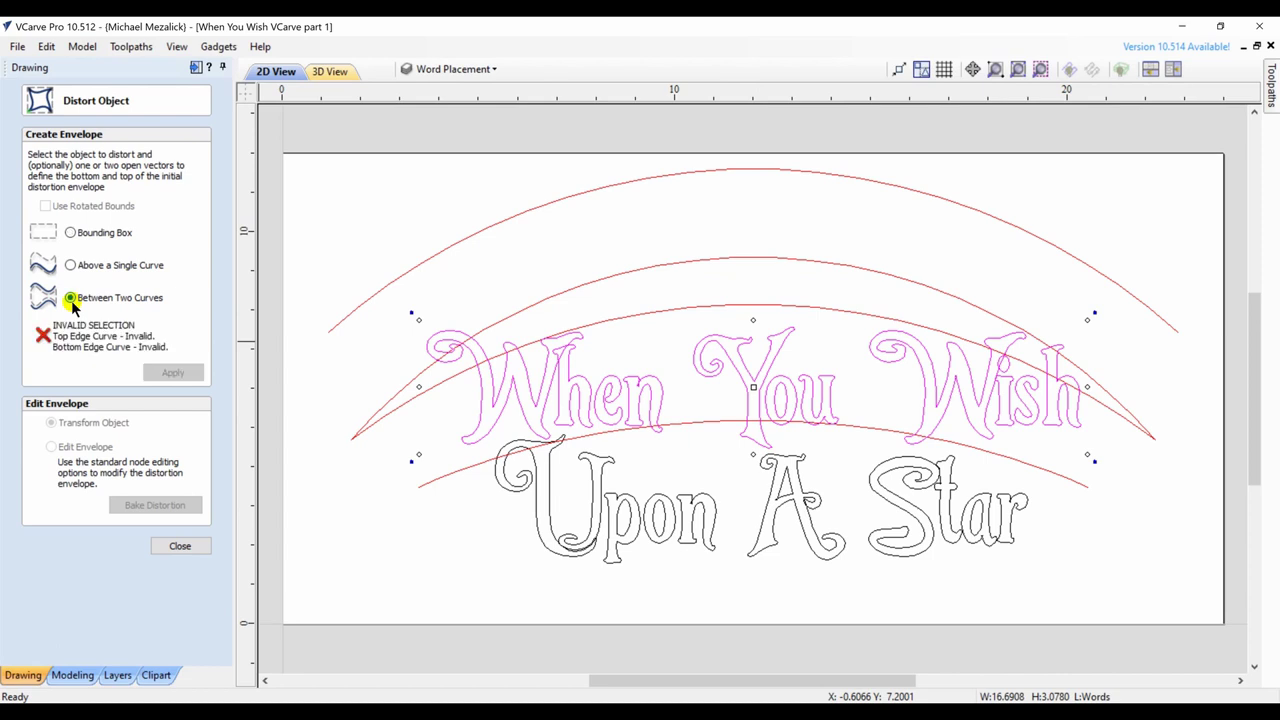
pyautogui.keyDown('shift'); pyautogui.click(543, 297); pyautogui.keyUp('shift')
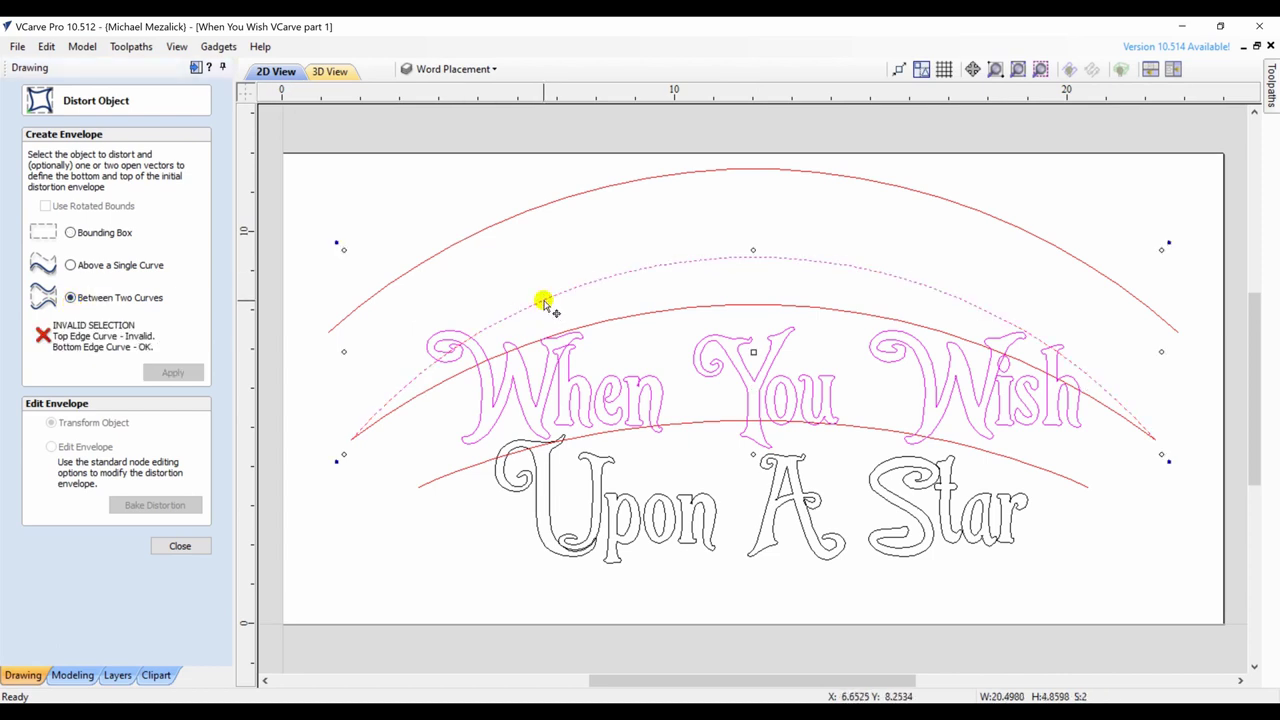
pyautogui.keyDown('shift'); pyautogui.click(502, 220); pyautogui.keyUp('shift')
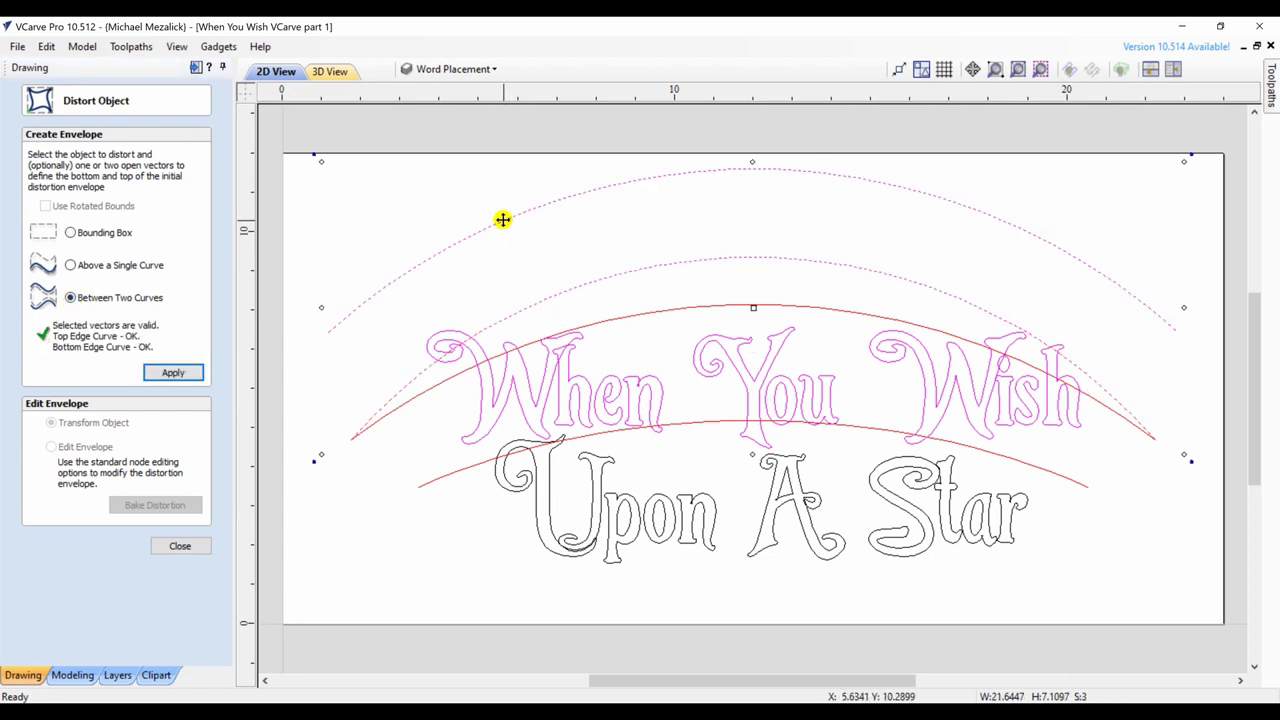
pyautogui.click(173, 372)
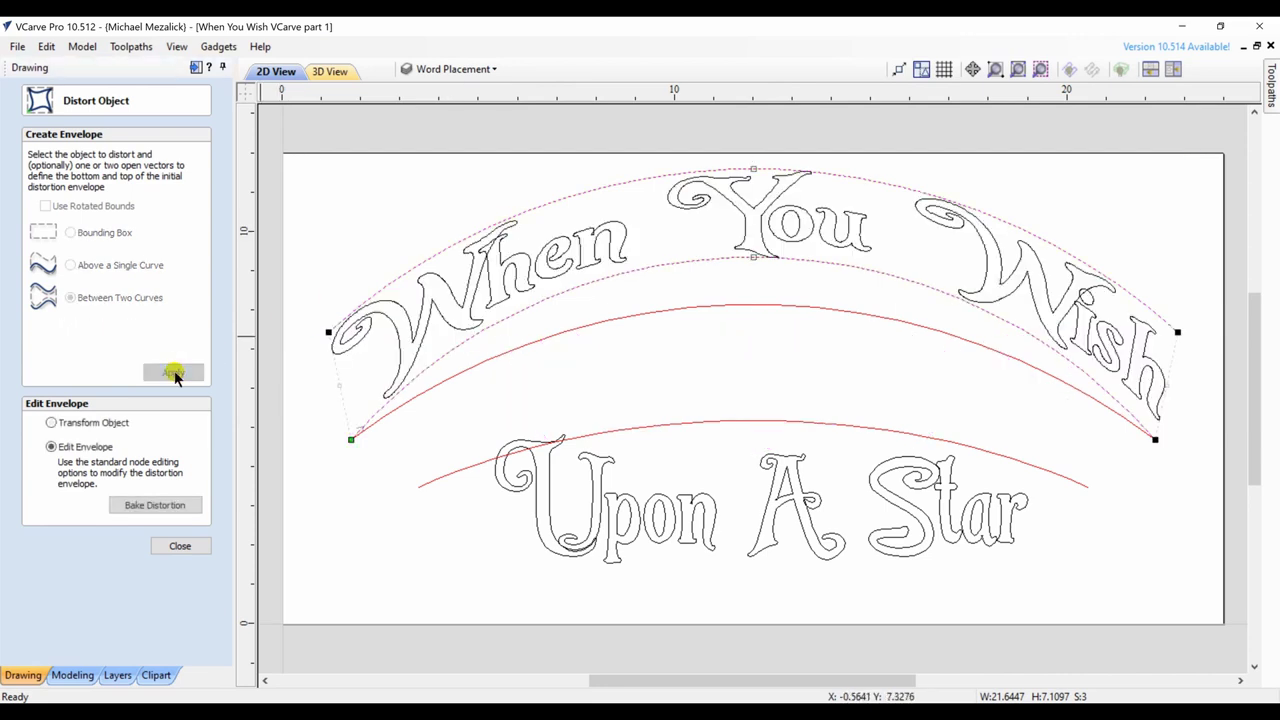
# Step: Reselect the curved "When You Wish" text and bake its distortion
pyautogui.click(603, 466)
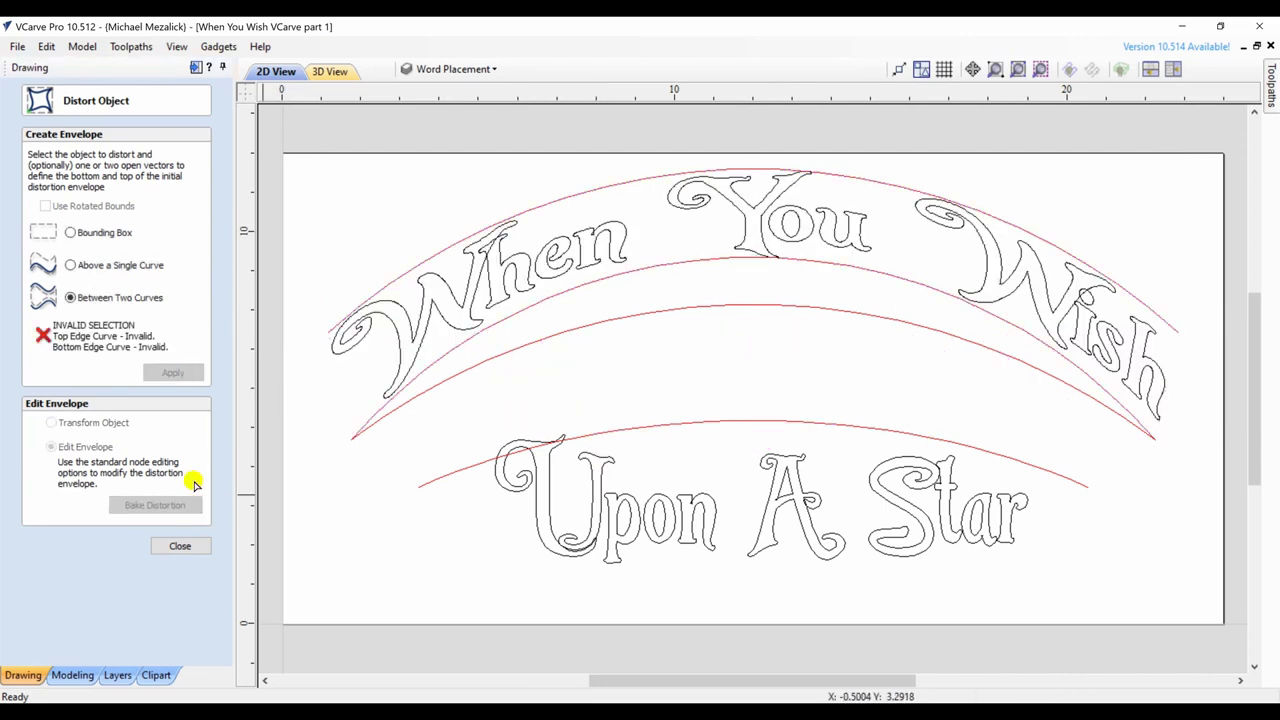
pyautogui.click(411, 336)
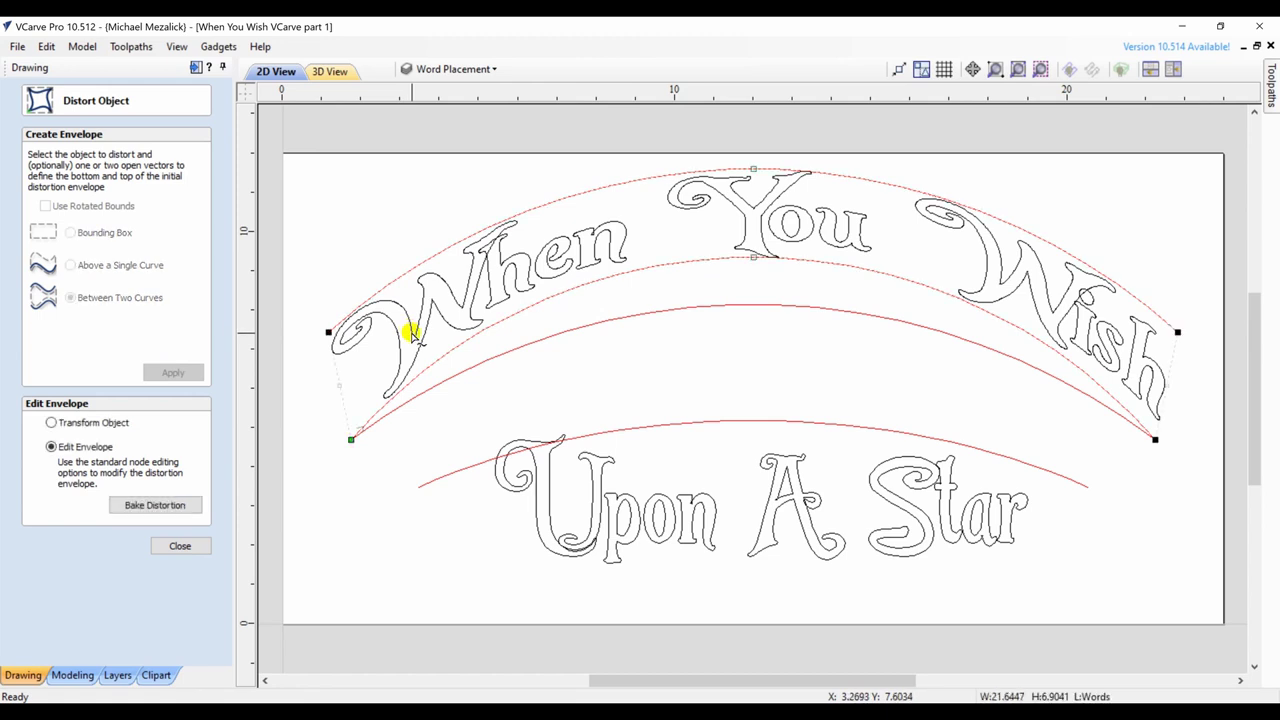
pyautogui.click(172, 506)
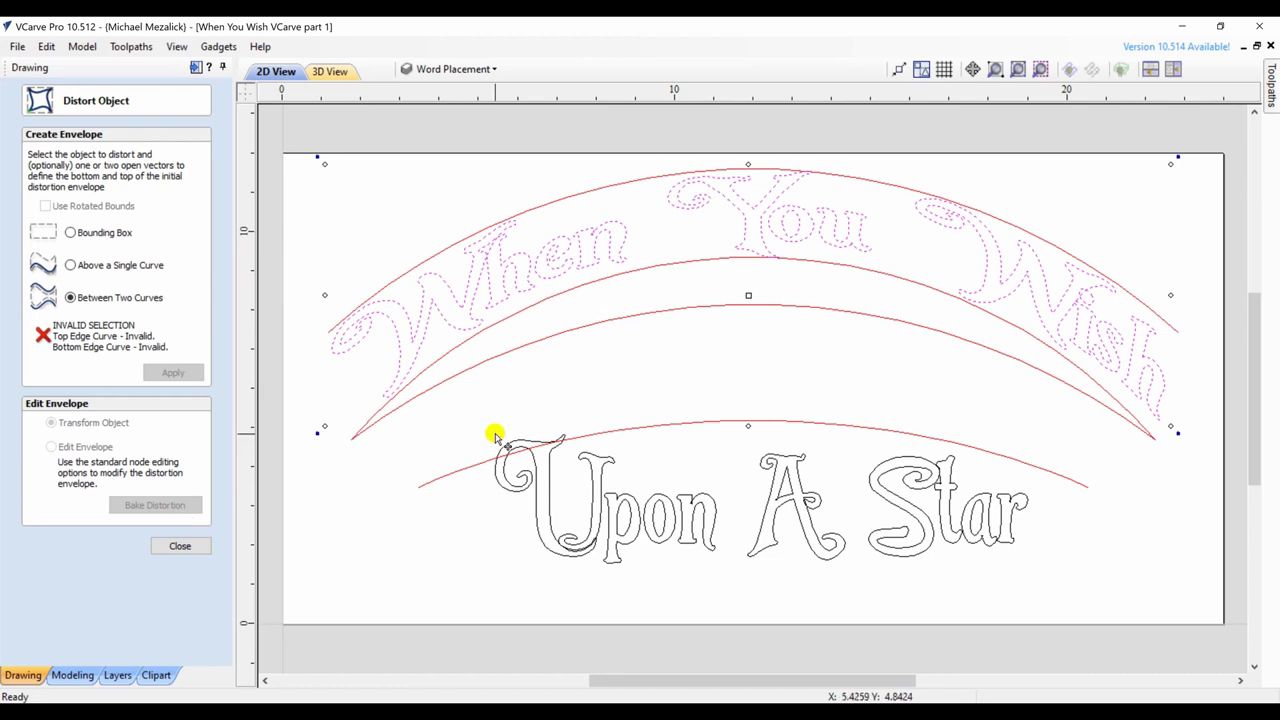
# Step: Distort the "Upon A Star" text between the two lower arcs, with the lowest arc as its bottom edge
pyautogui.click(550, 488)
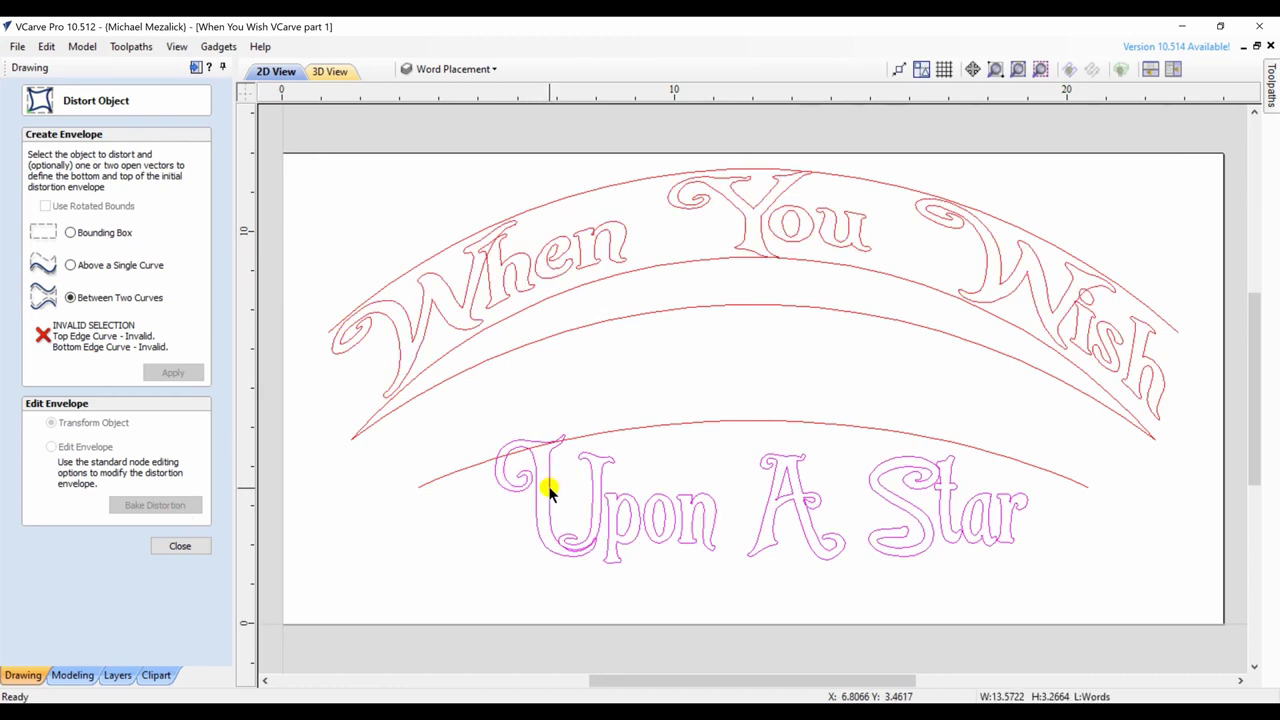
pyautogui.keyDown('shift'); pyautogui.click(474, 467); pyautogui.keyUp('shift')
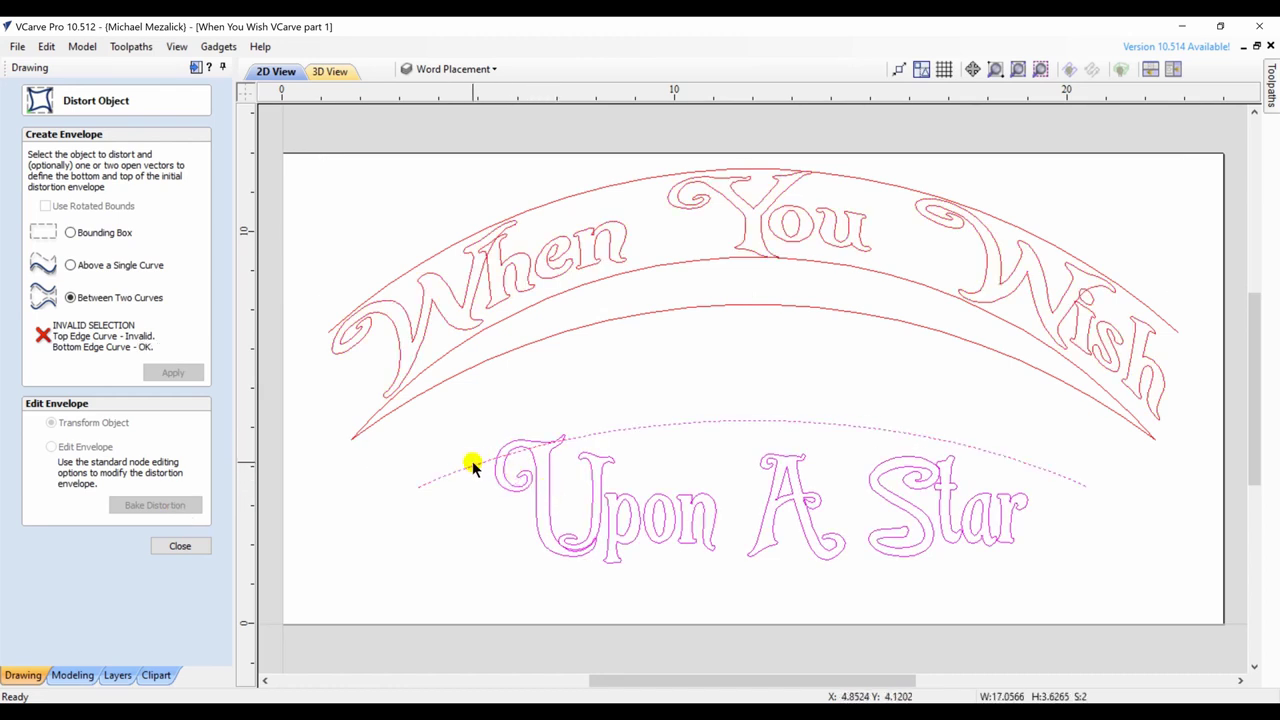
pyautogui.keyDown('shift'); pyautogui.click(436, 387); pyautogui.keyUp('shift')
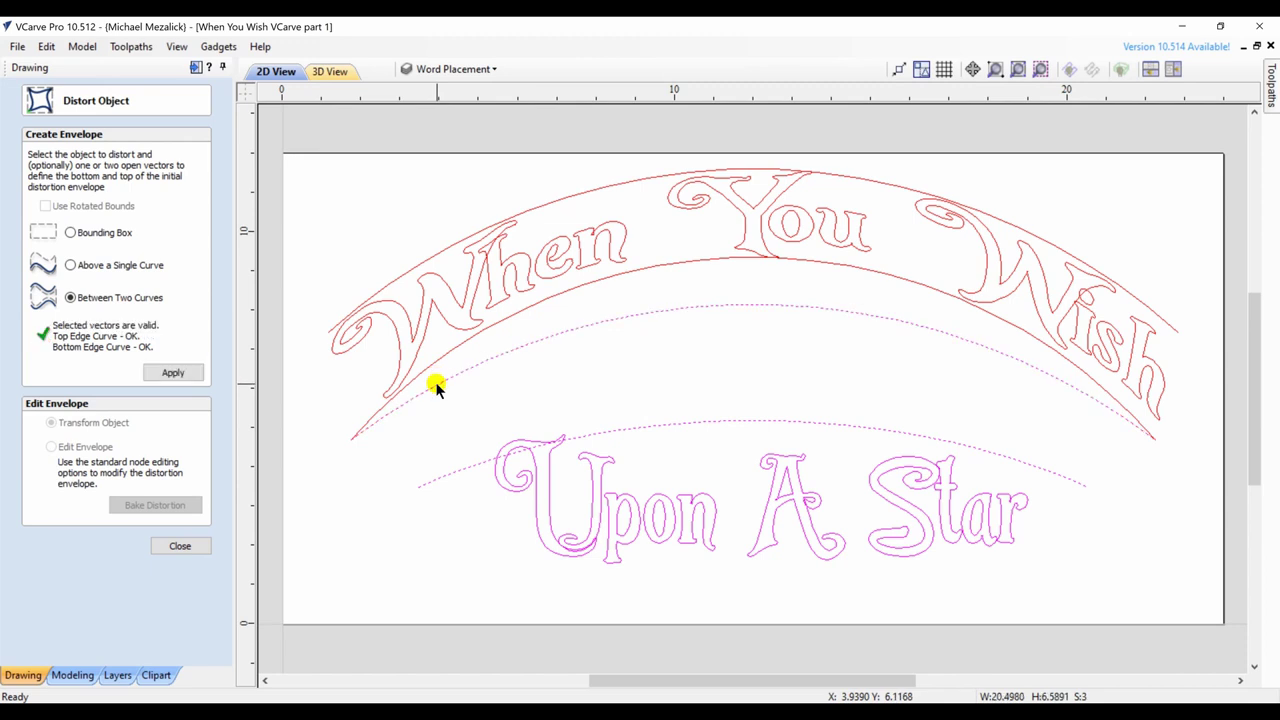
pyautogui.click(178, 374)
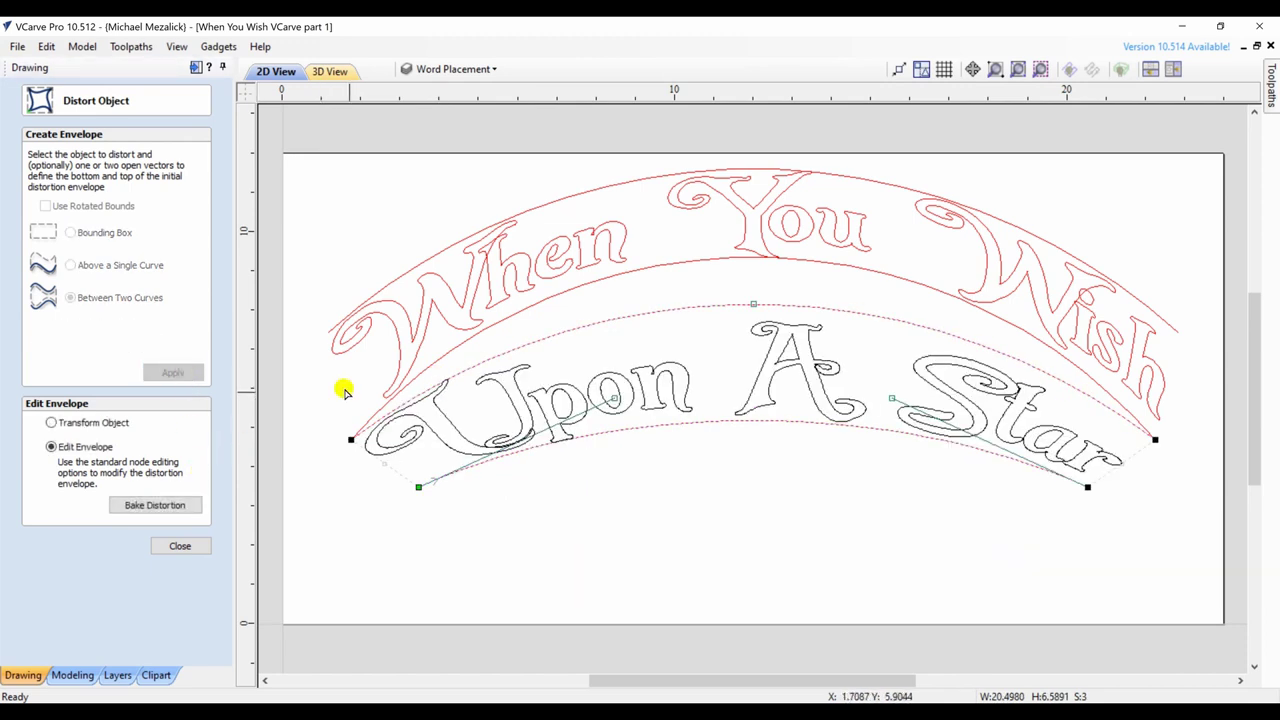
# Step: Pull the upper corners of the "Upon A Star" envelope inward, raise its upper midpoint about 0.7 inches, and bake the distortion
pyautogui.click(351, 439)
pyautogui.moveTo(360, 430); pyautogui.dragTo(381, 418)
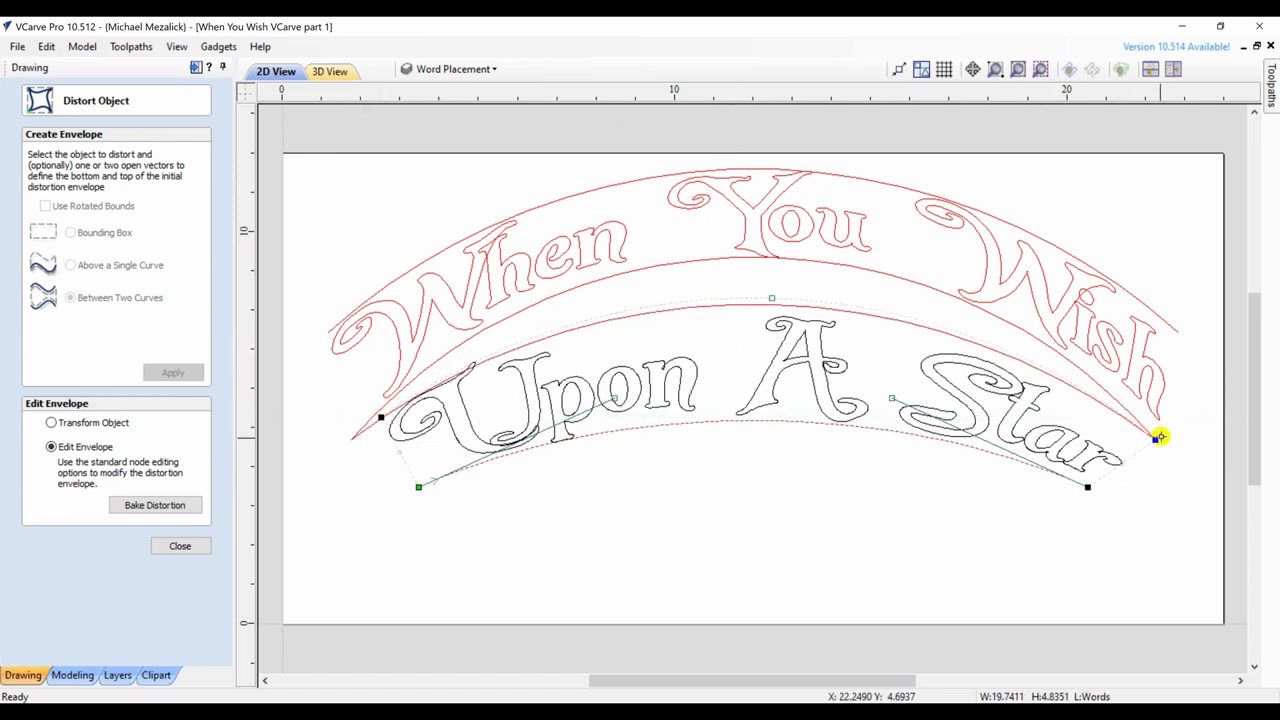
pyautogui.moveTo(1155, 438); pyautogui.dragTo(1136, 427)
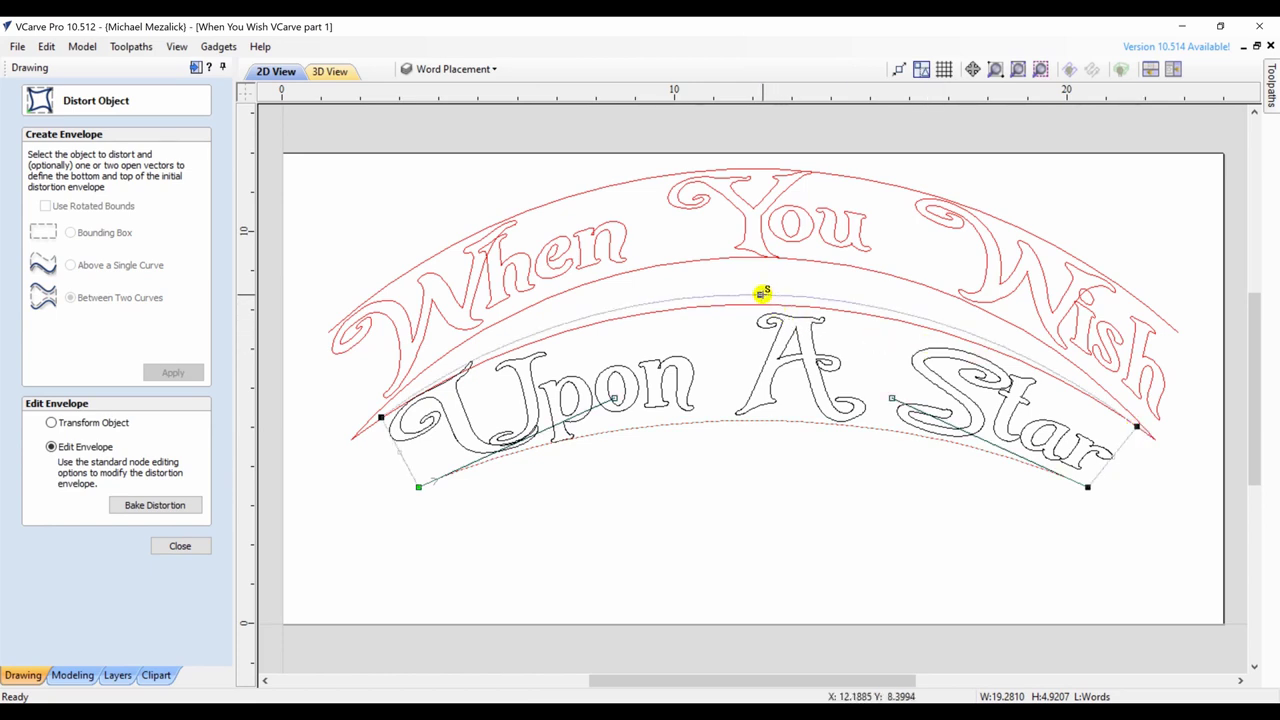
pyautogui.moveTo(762, 294); pyautogui.dragTo(762, 267)
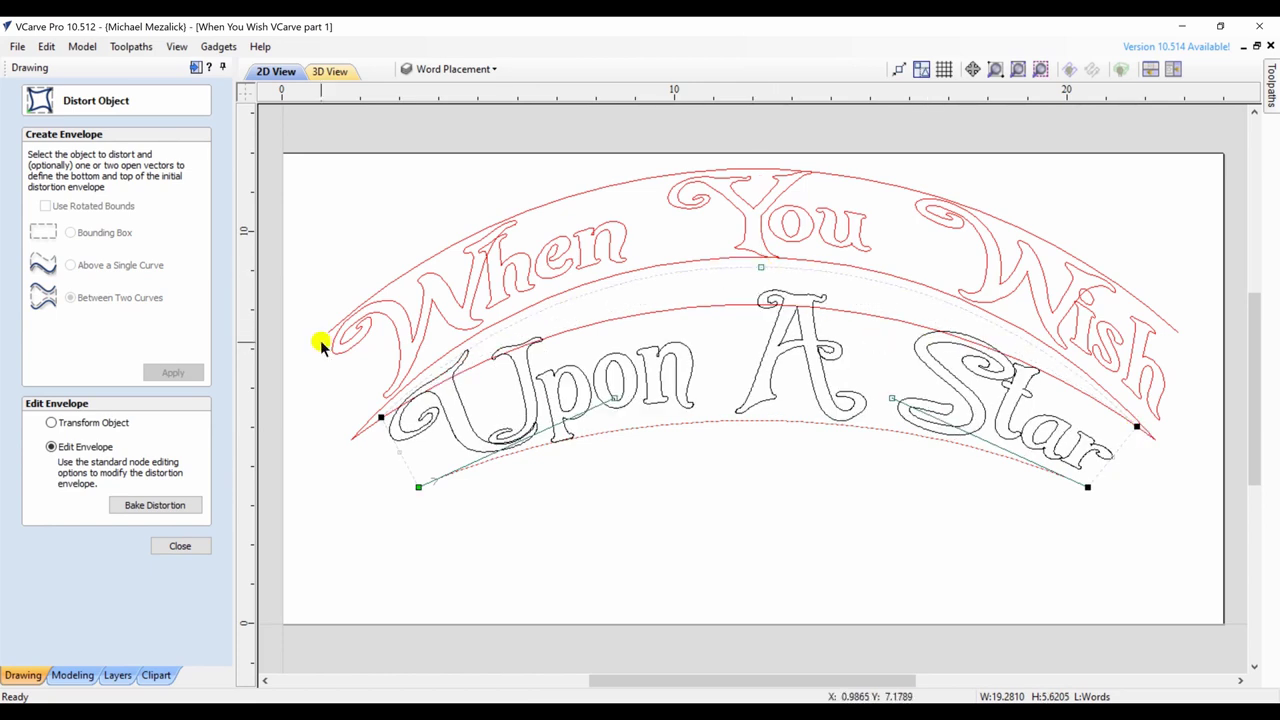
pyautogui.click(157, 505)
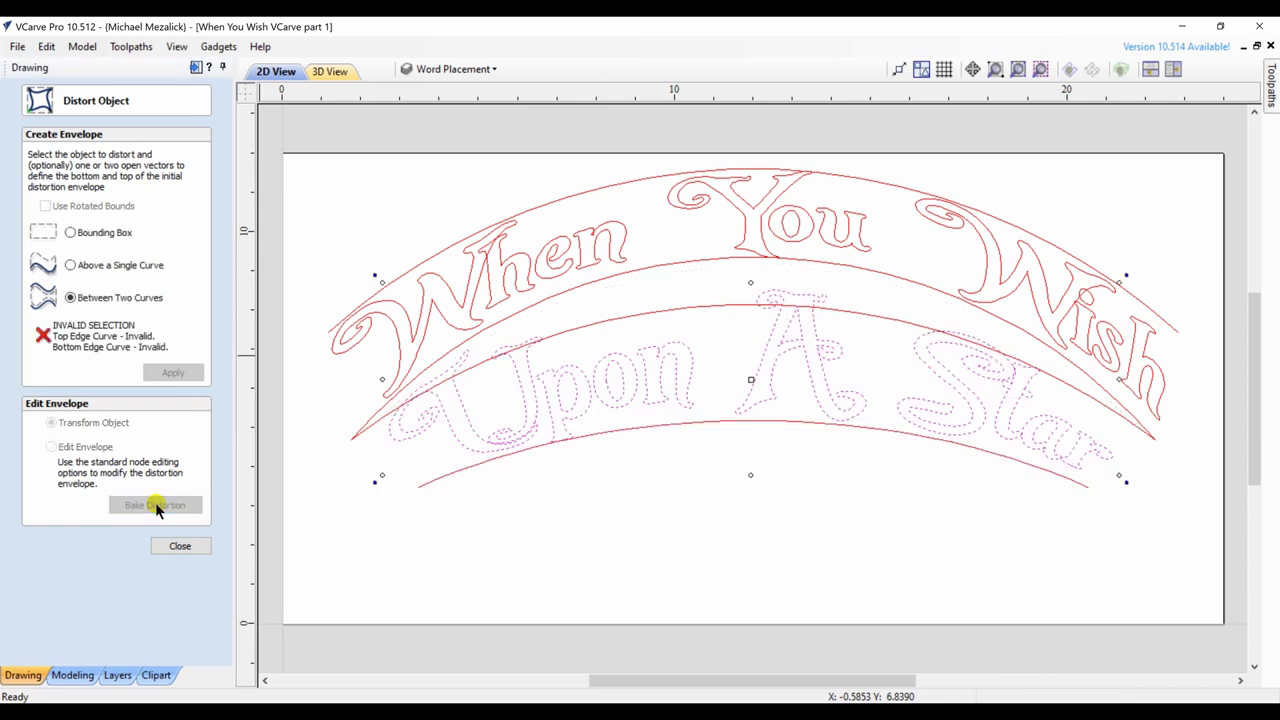
pyautogui.click(180, 545)
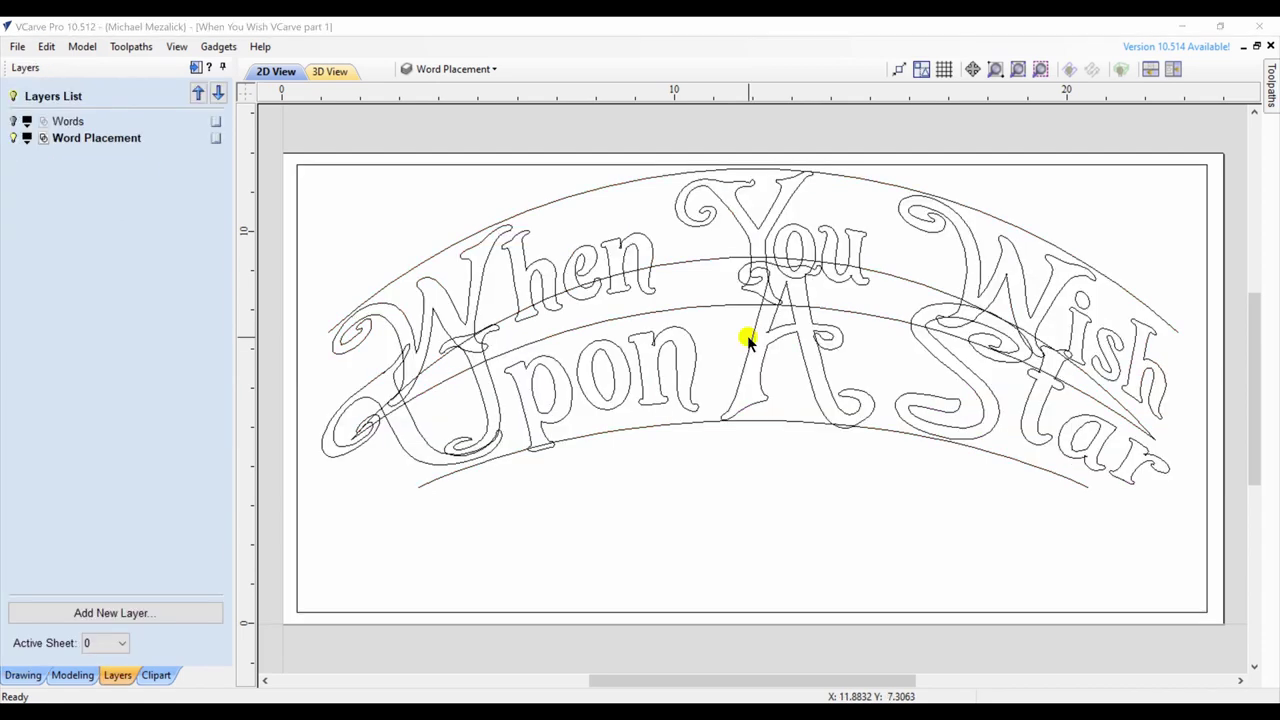
# Step: Copy the "Upon A Star" text and the border rectangle to a new layer named First Cutting, and hide that layer
pyautogui.click(695, 367)
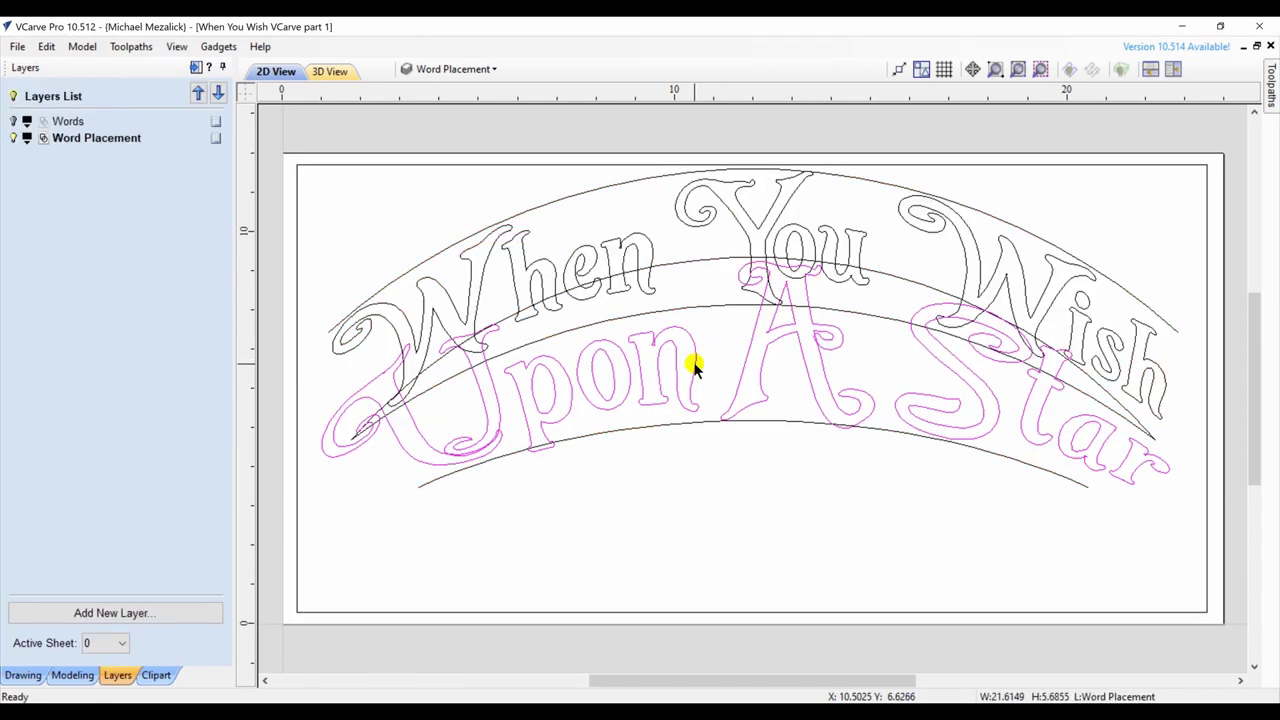
pyautogui.keyDown('shift'); pyautogui.click(296, 396); pyautogui.keyUp('shift')
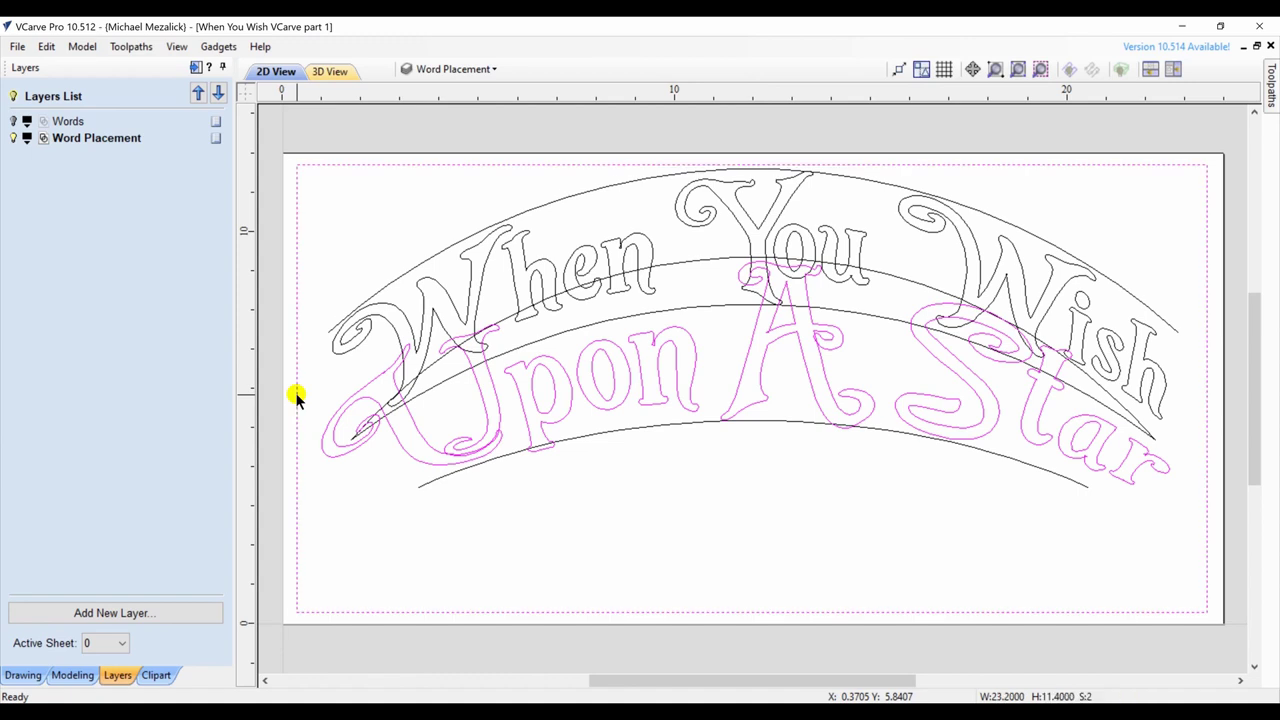
pyautogui.rightClick(296, 396)
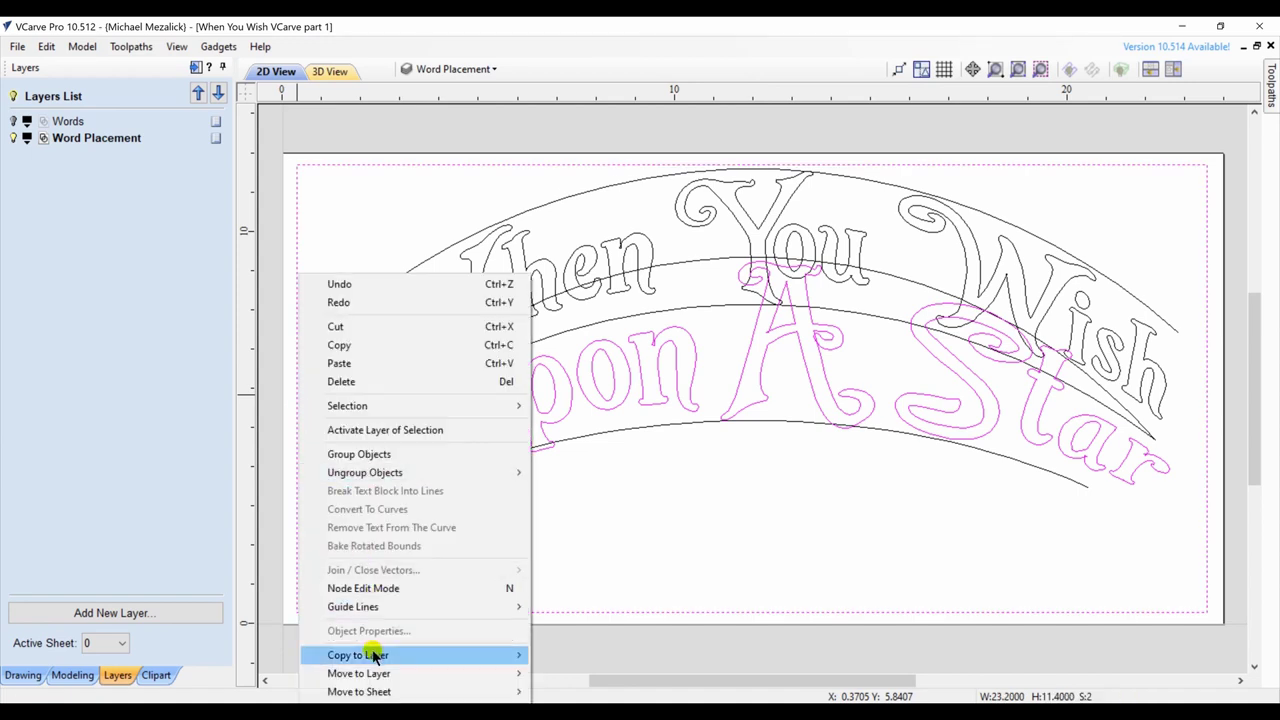
pyautogui.moveTo(375, 655)
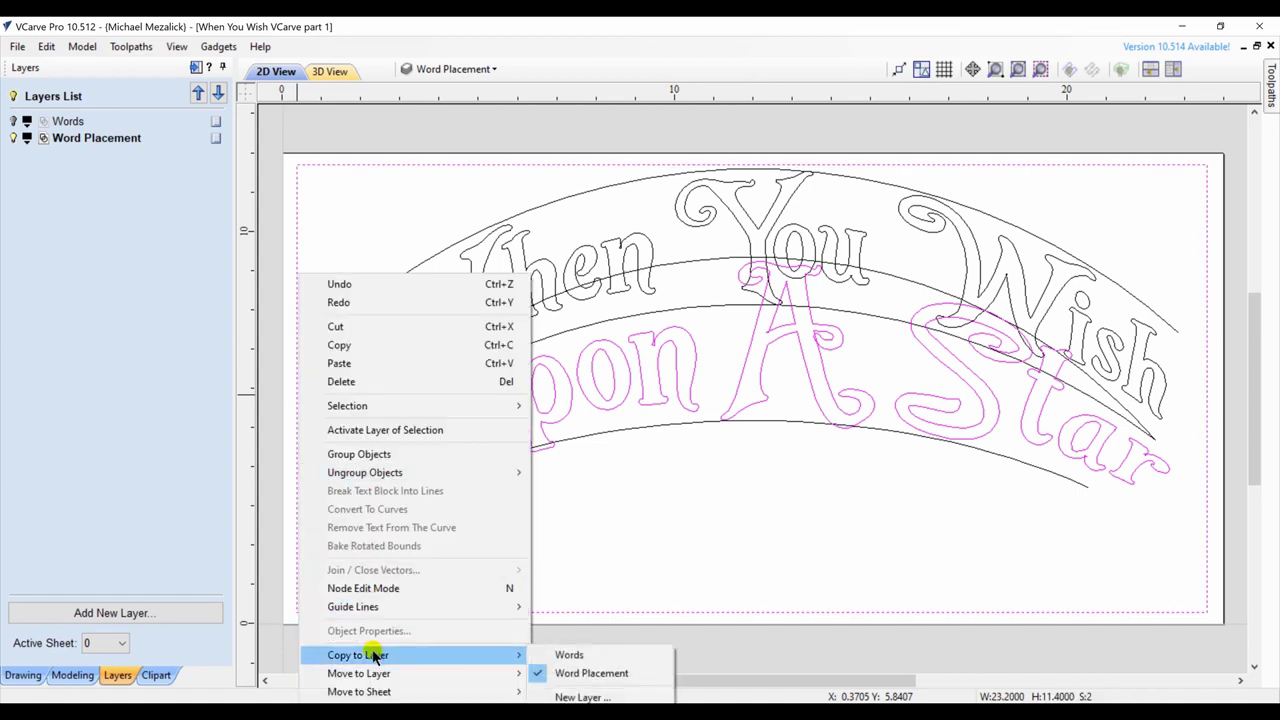
pyautogui.click(570, 696)
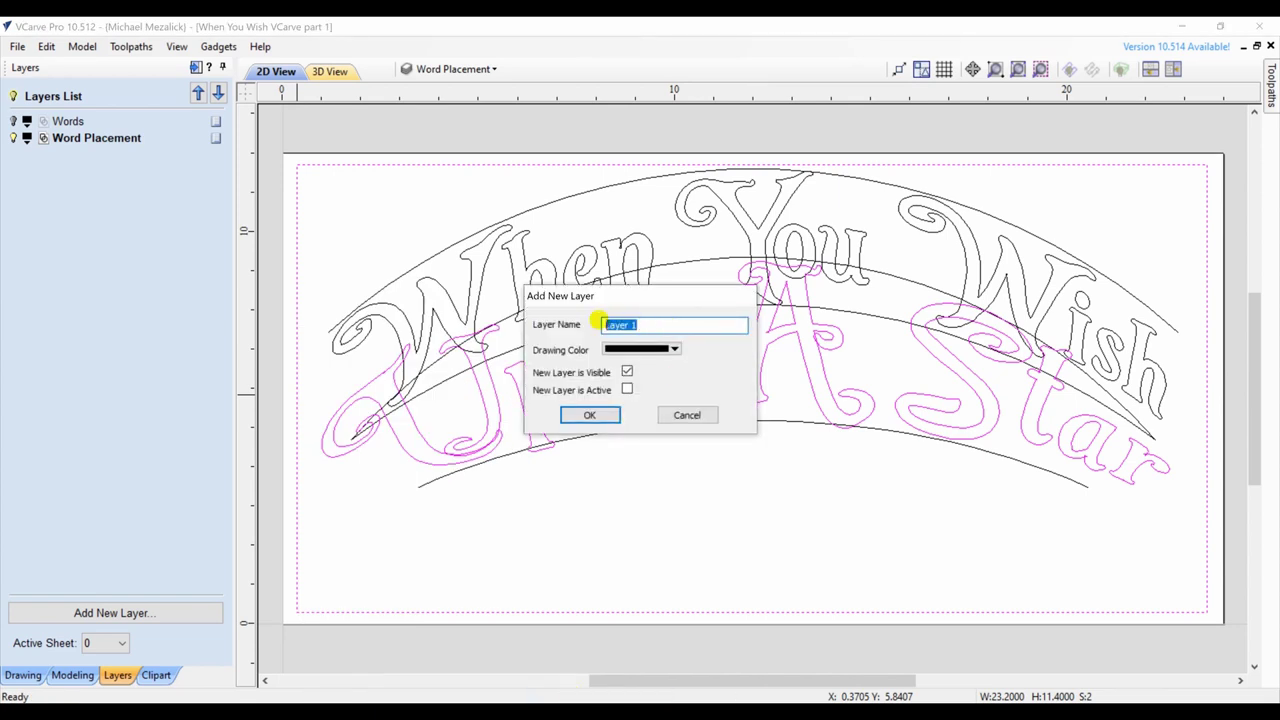
pyautogui.write('E')
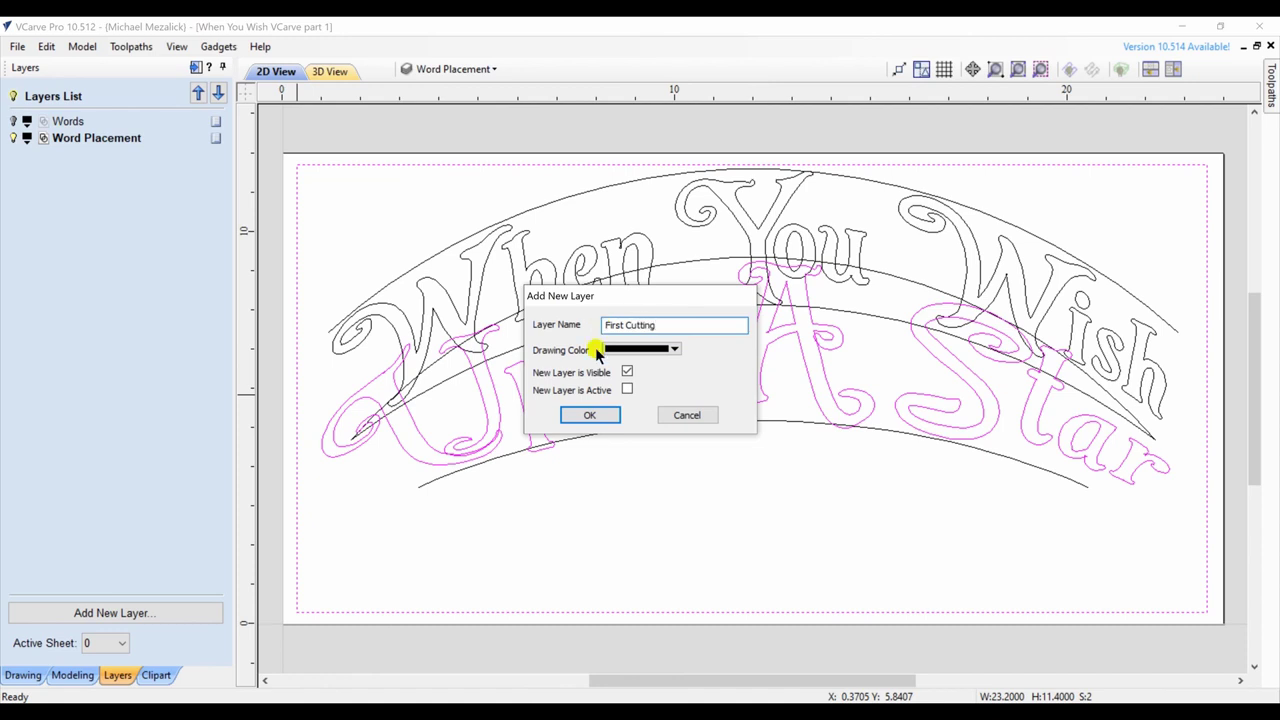
pyautogui.click(590, 416)
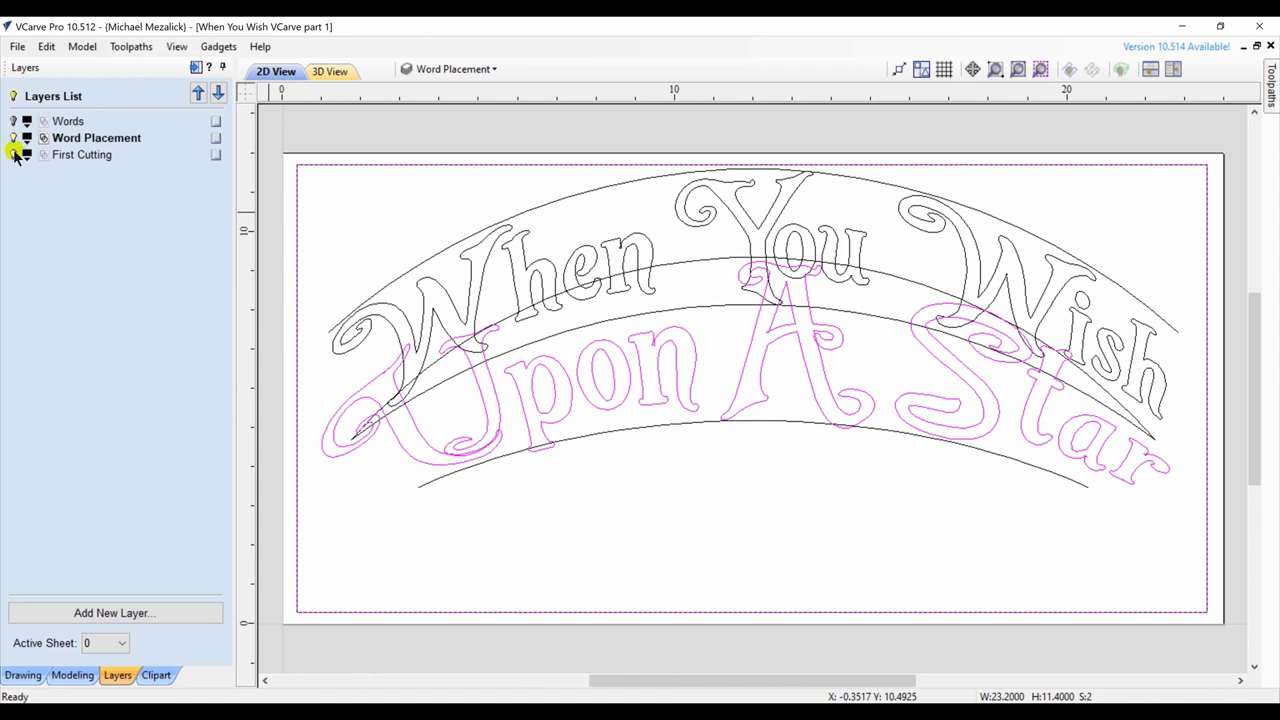
pyautogui.click(14, 155)
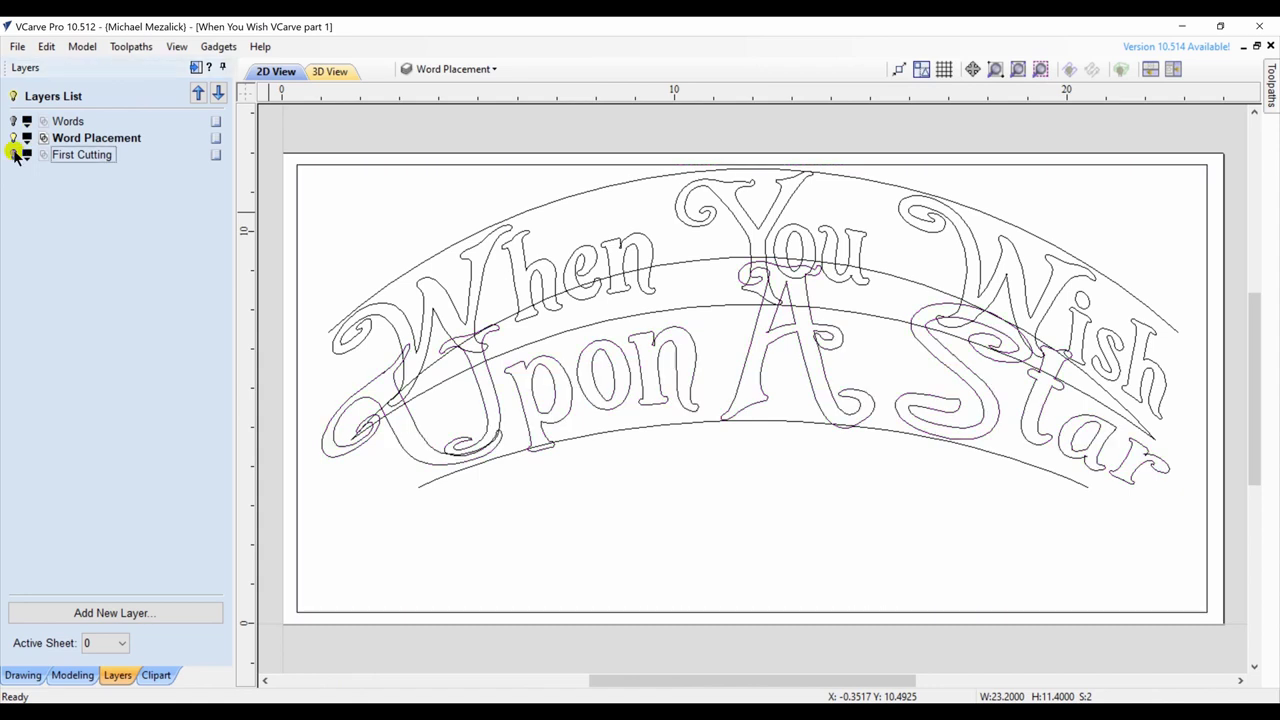
# Step: Copy both curved text lines and the border rectangle to a new visible layer named Weld
pyautogui.click(466, 253)
pyautogui.keyDown('shift'); pyautogui.click(492, 392); pyautogui.keyUp('shift')
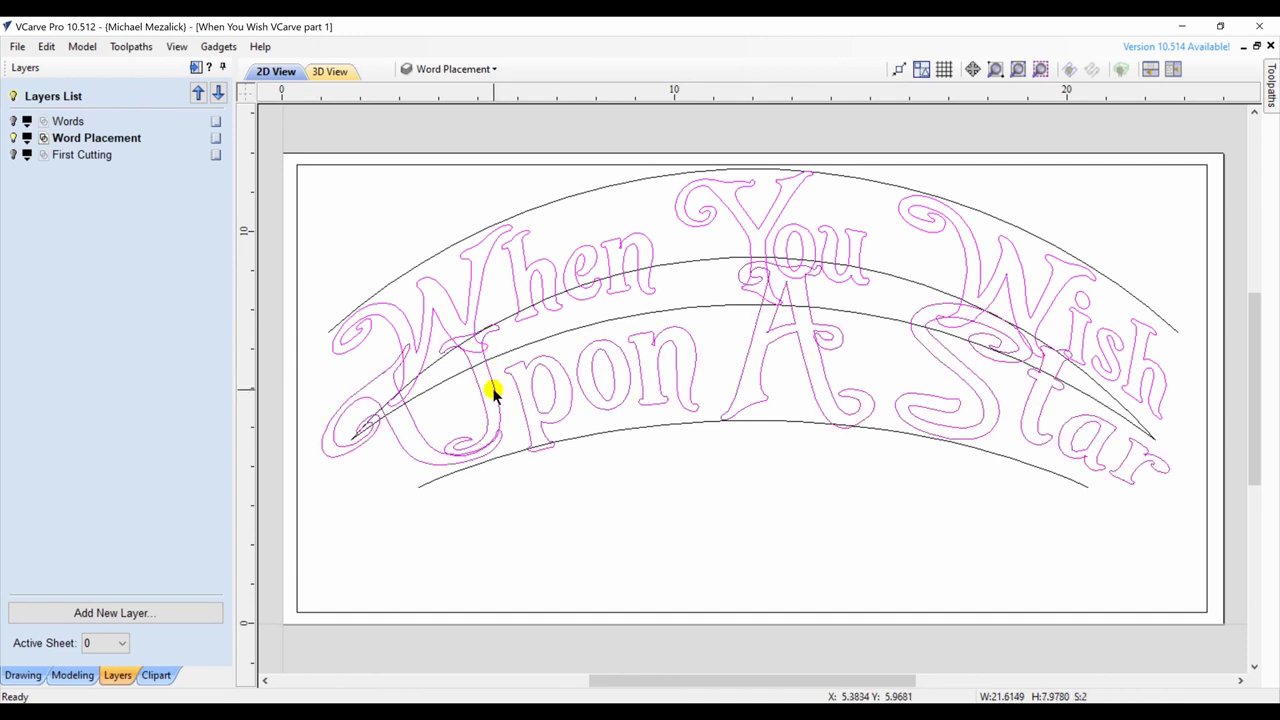
pyautogui.keyDown('shift'); pyautogui.click(296, 380); pyautogui.keyUp('shift')
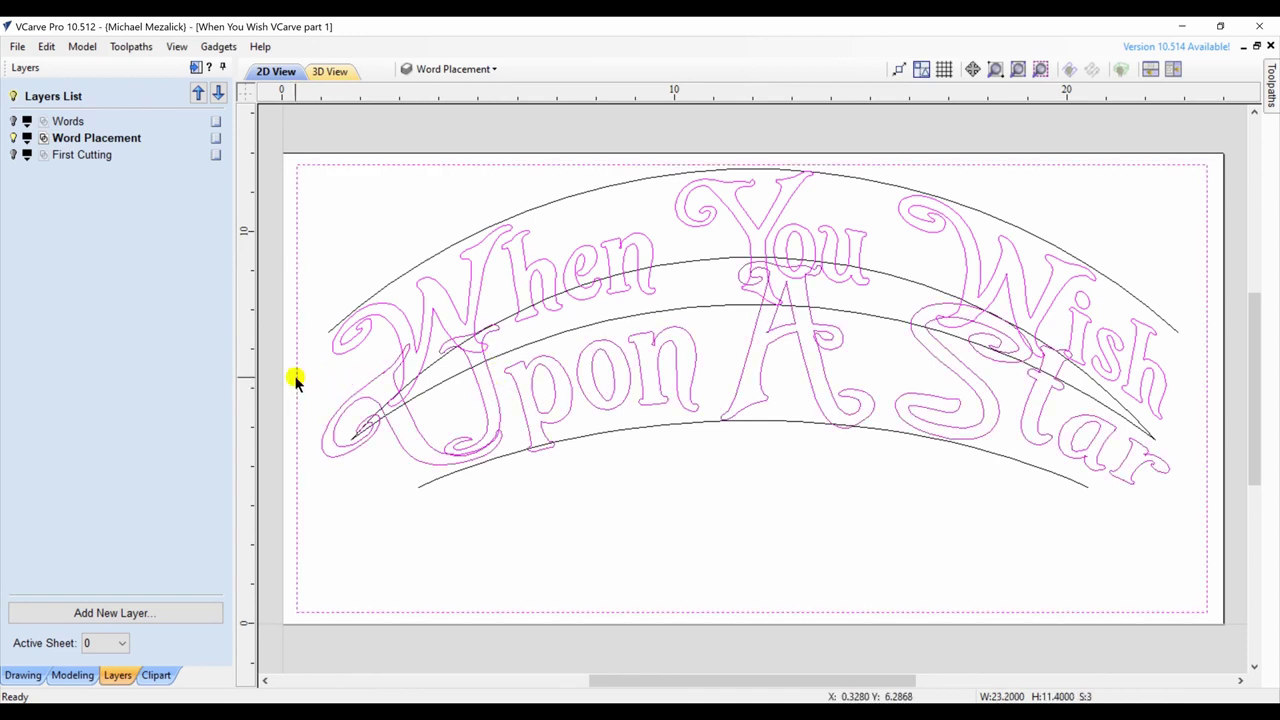
pyautogui.rightClick(296, 380)
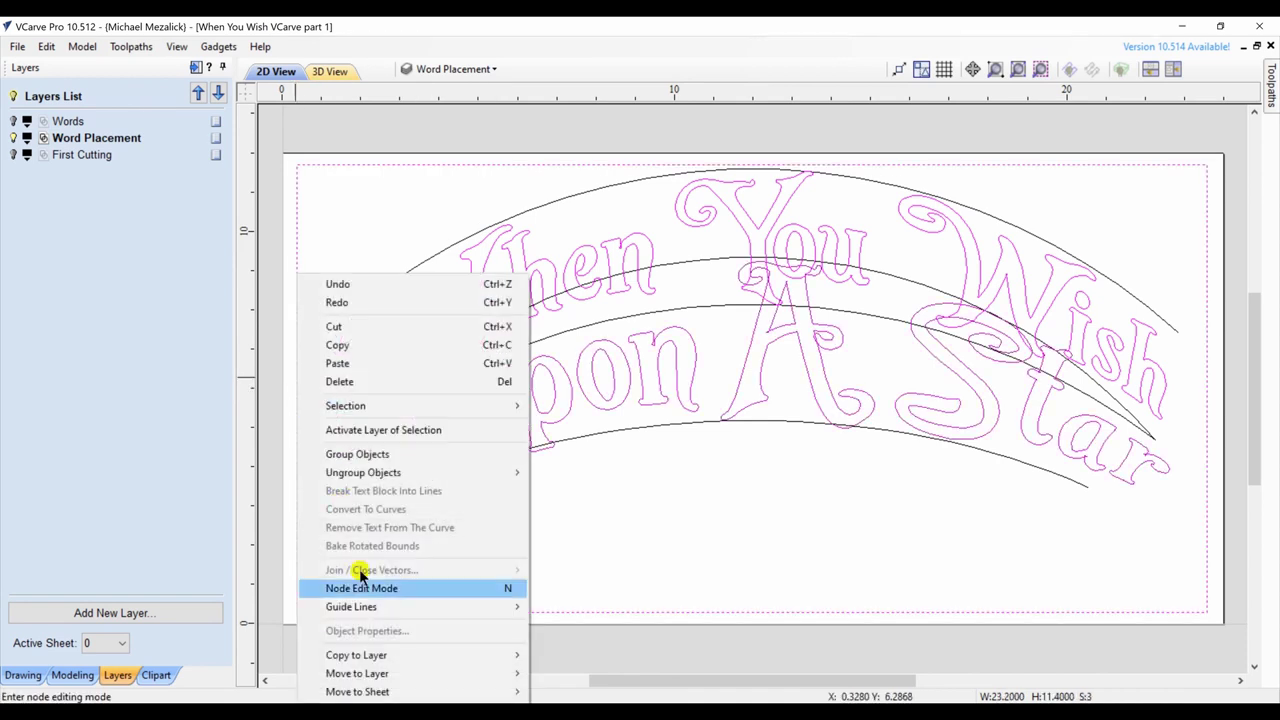
pyautogui.click(585, 640)
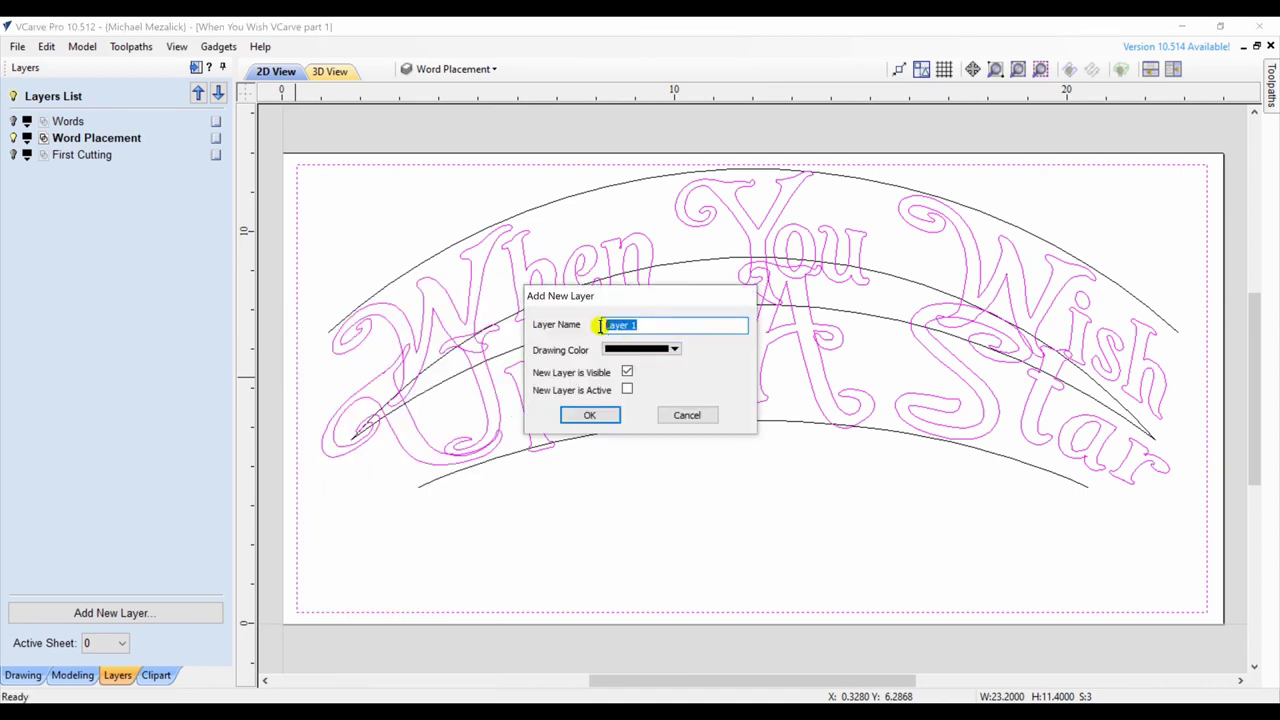
pyautogui.write('Weld')
pyautogui.click(596, 416)
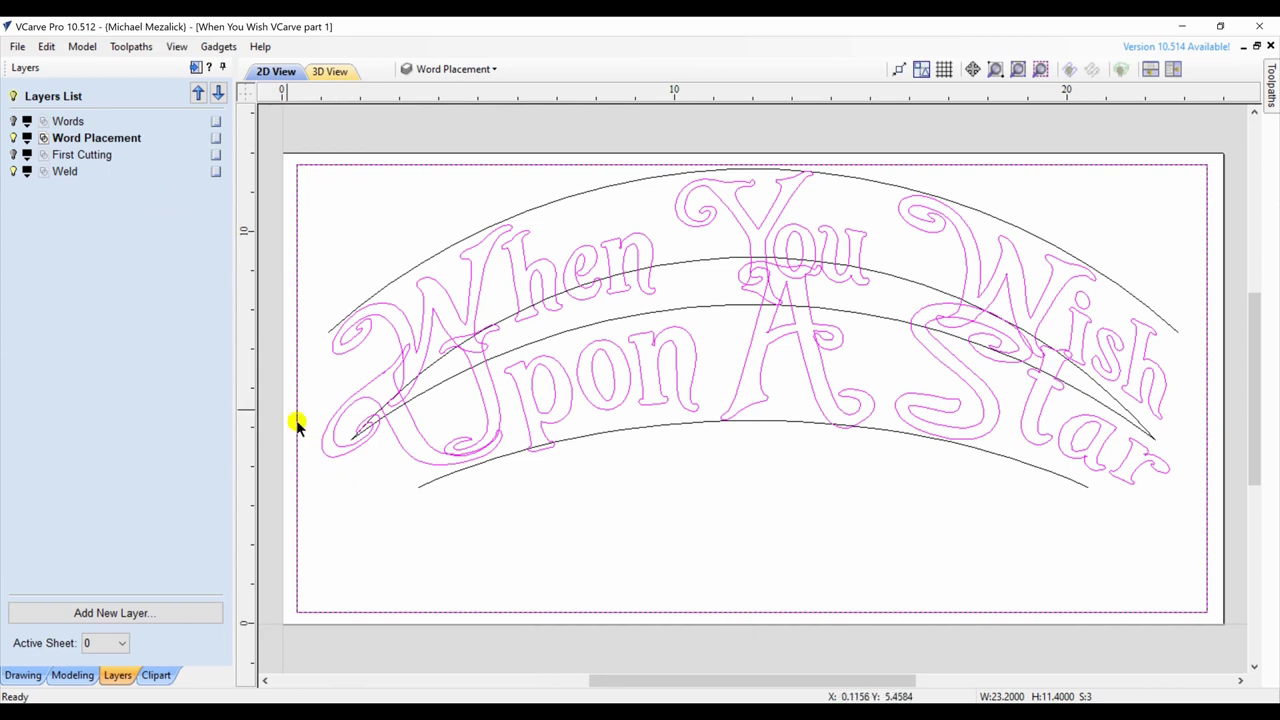
# Step: Hide the Word Placement and Weld layers, show and activate First Cutting, and select its border and text
pyautogui.click(13, 138)
pyautogui.click(13, 171)
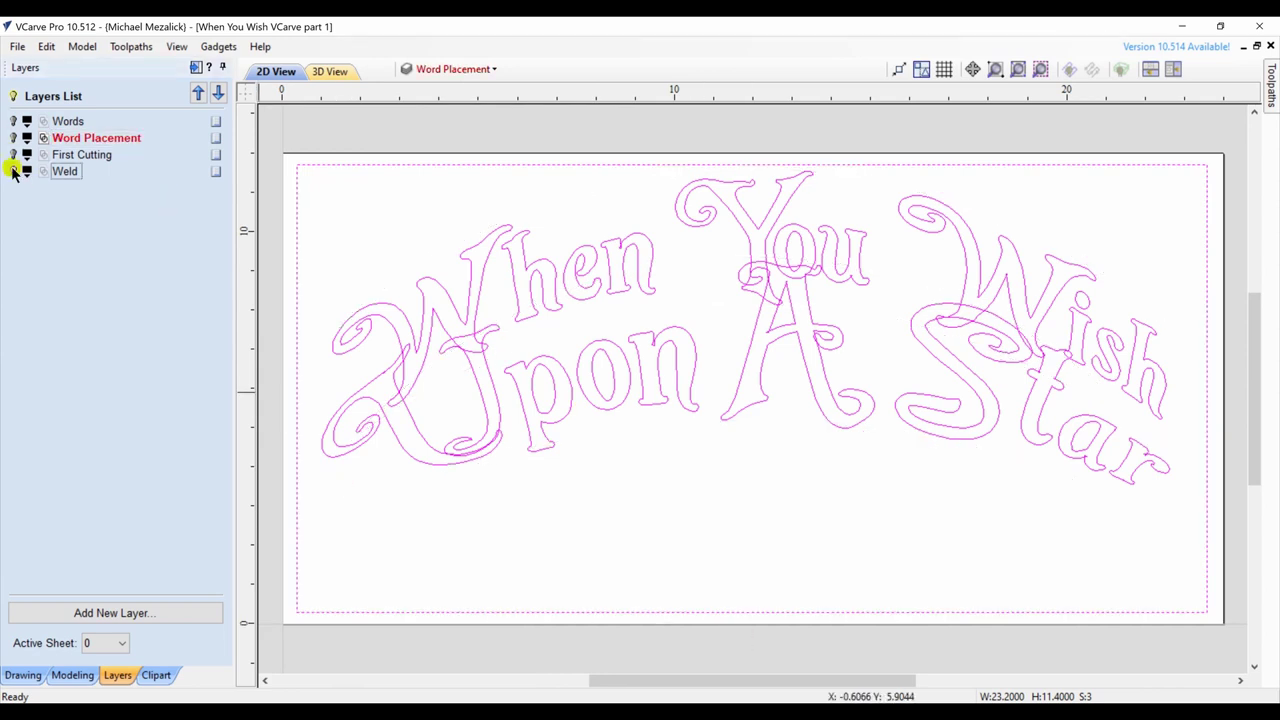
pyautogui.click(14, 155)
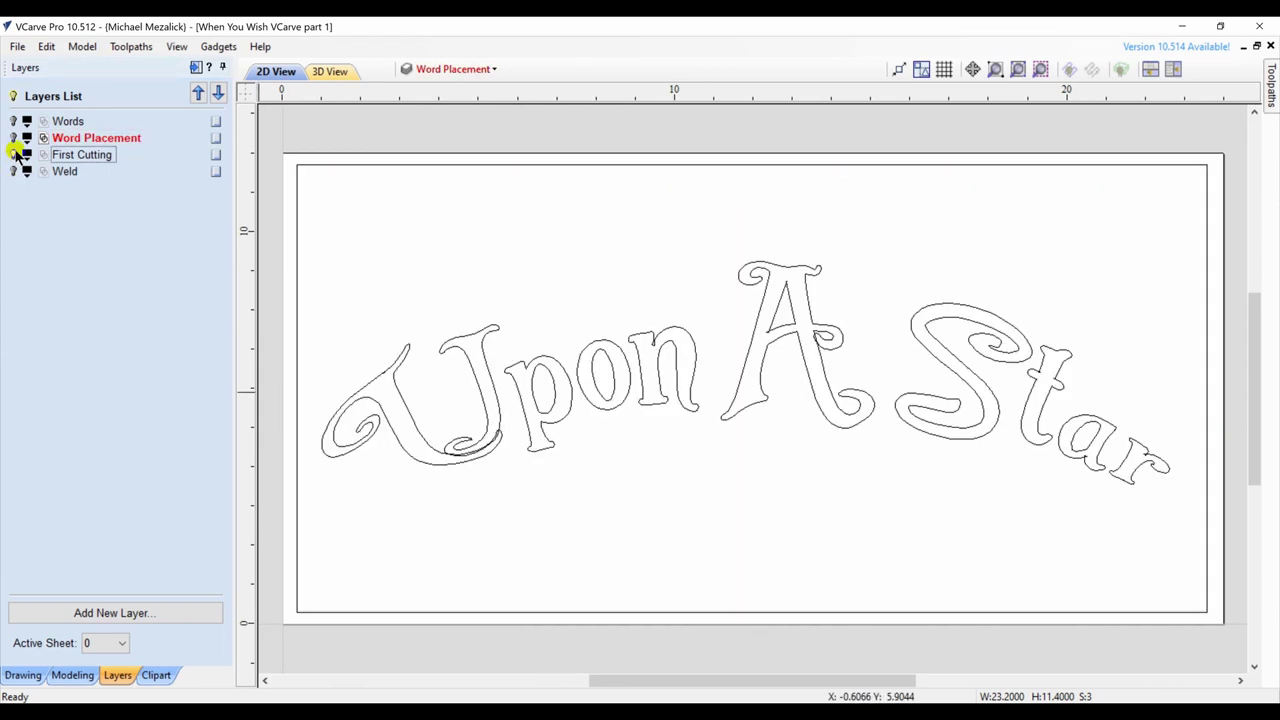
pyautogui.click(126, 157)
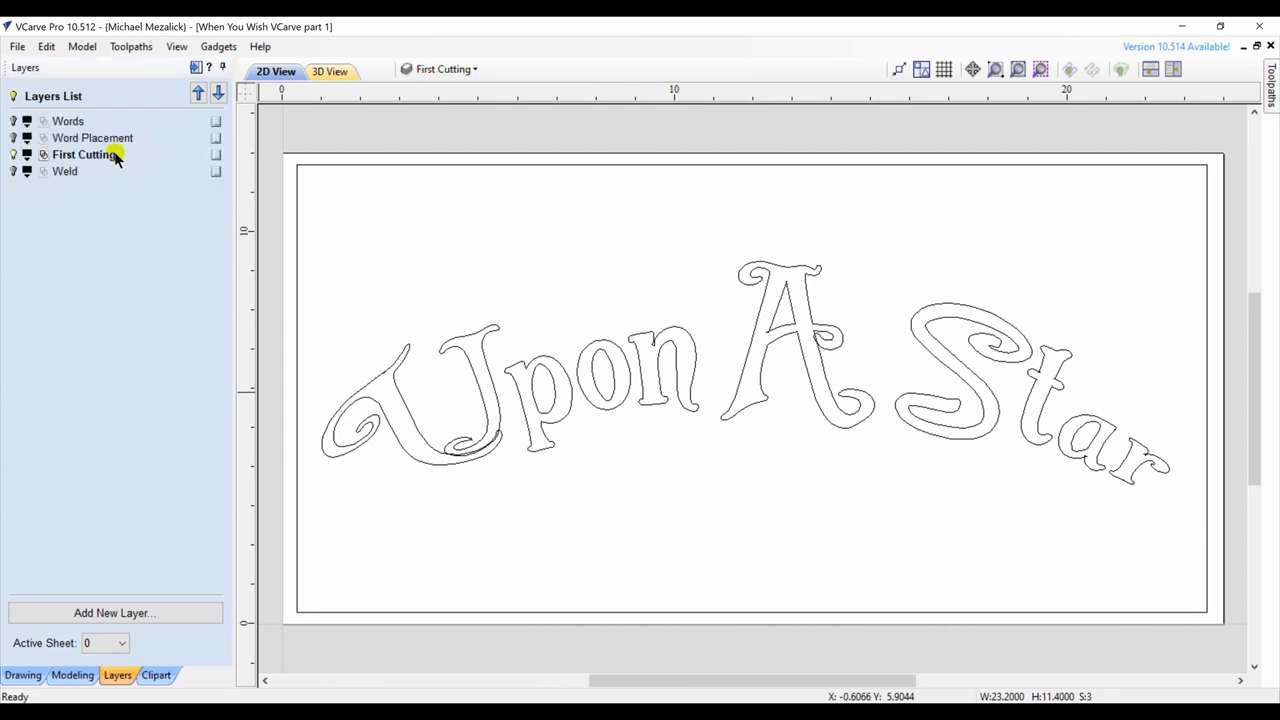
pyautogui.click(296, 281)
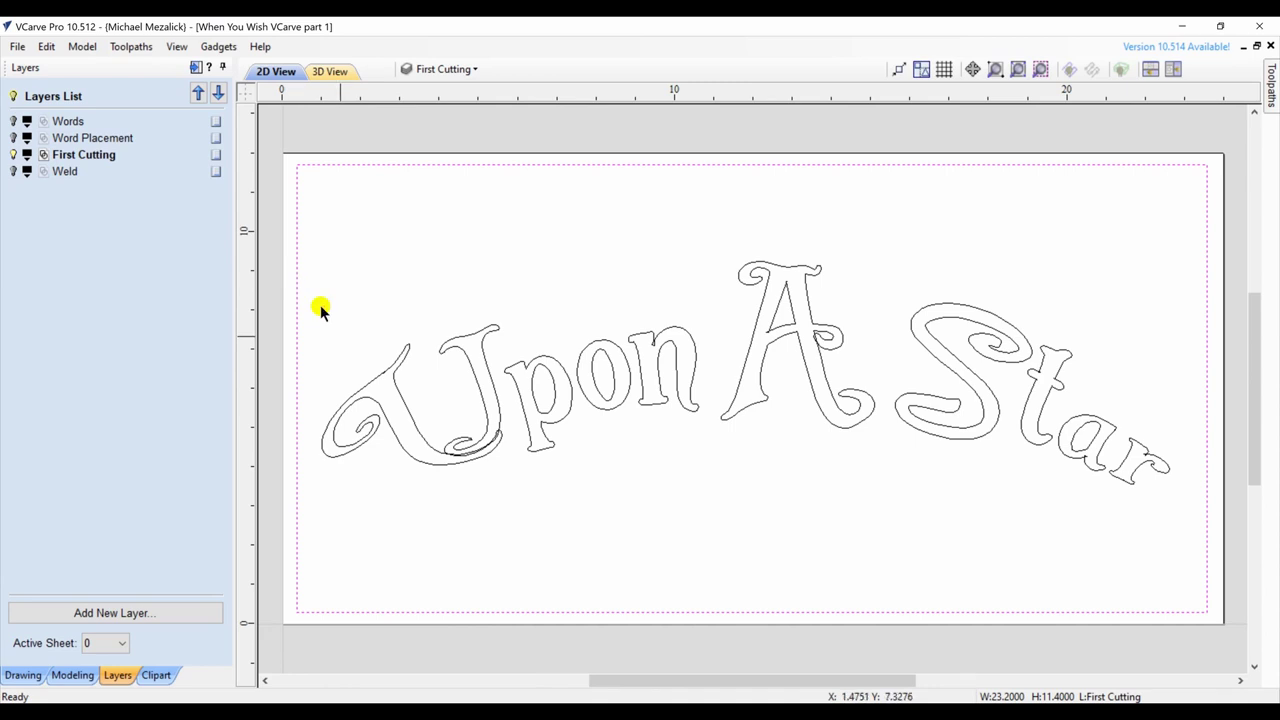
pyautogui.keyDown('shift'); pyautogui.click(368, 390); pyautogui.keyUp('shift')
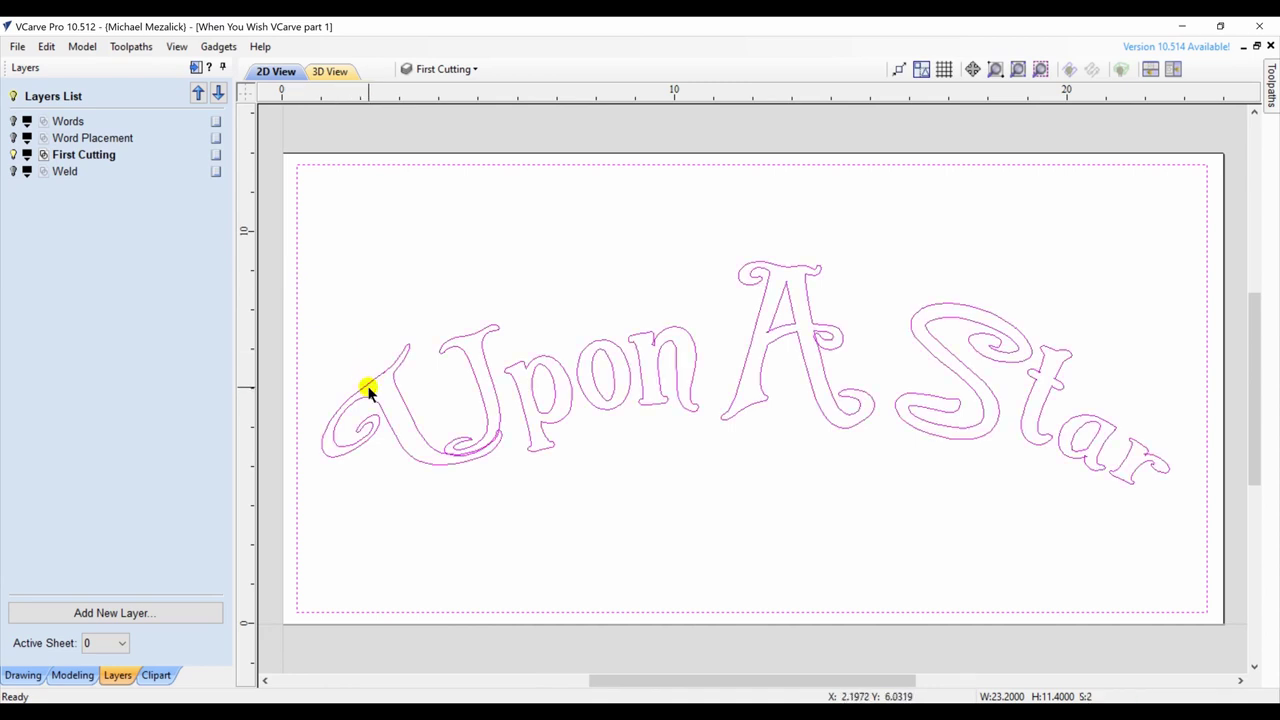
# Step: Hide the First Cutting layer, and make Weld the visible and active layer
pyautogui.click(14, 154)
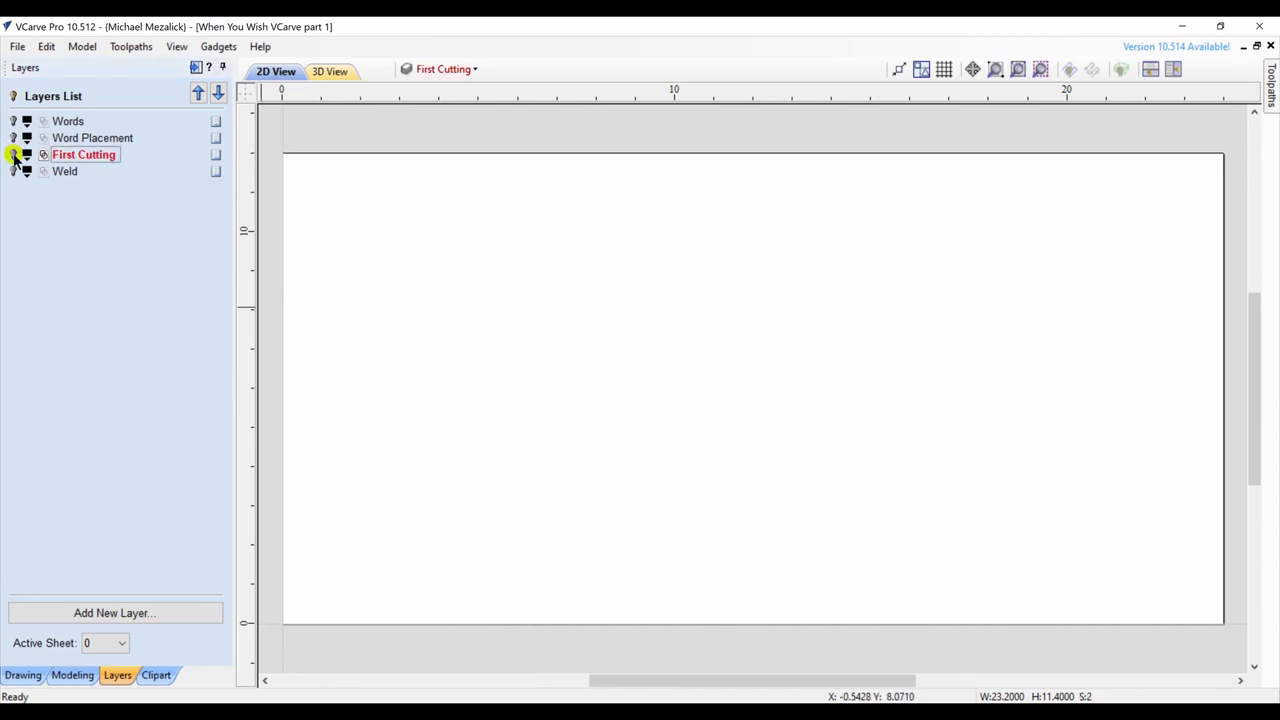
pyautogui.click(13, 171)
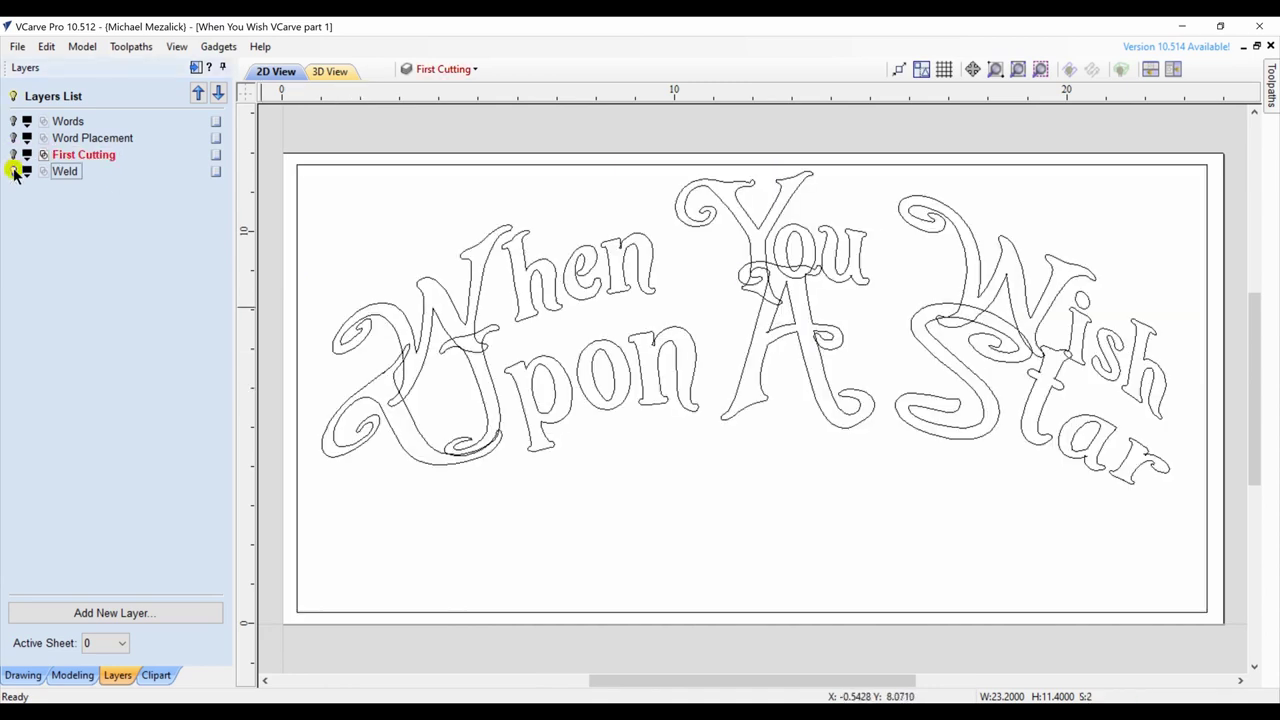
pyautogui.click(88, 172)
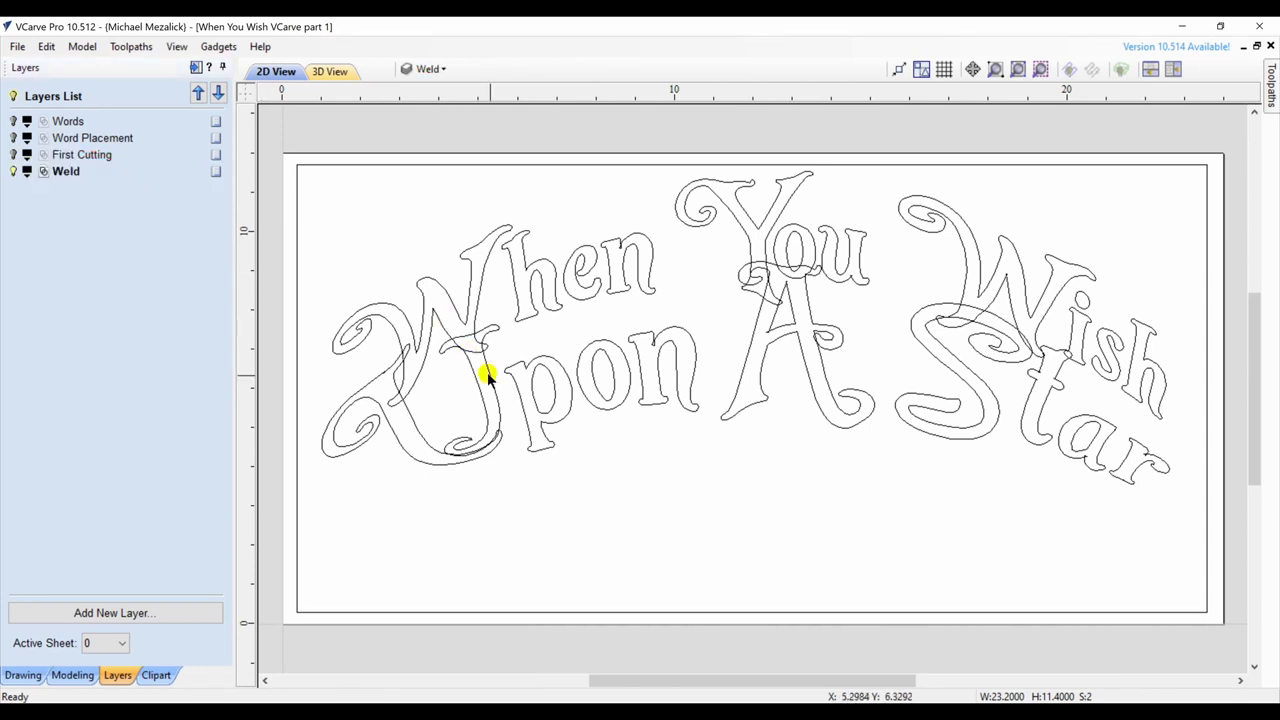
# Step: Weld the overlapping "When You Wish" and "Upon A Star" texts on the Weld layer, and clear the selection
pyautogui.click(440, 325)
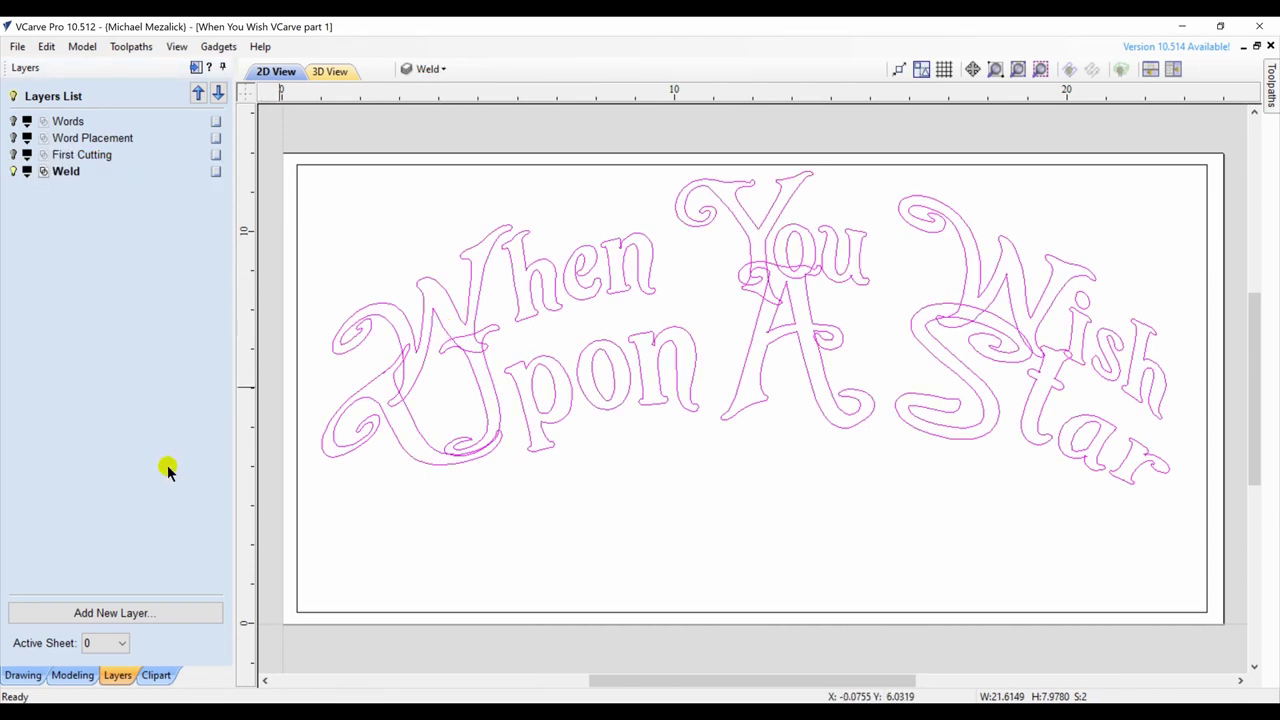
pyautogui.click(23, 675)
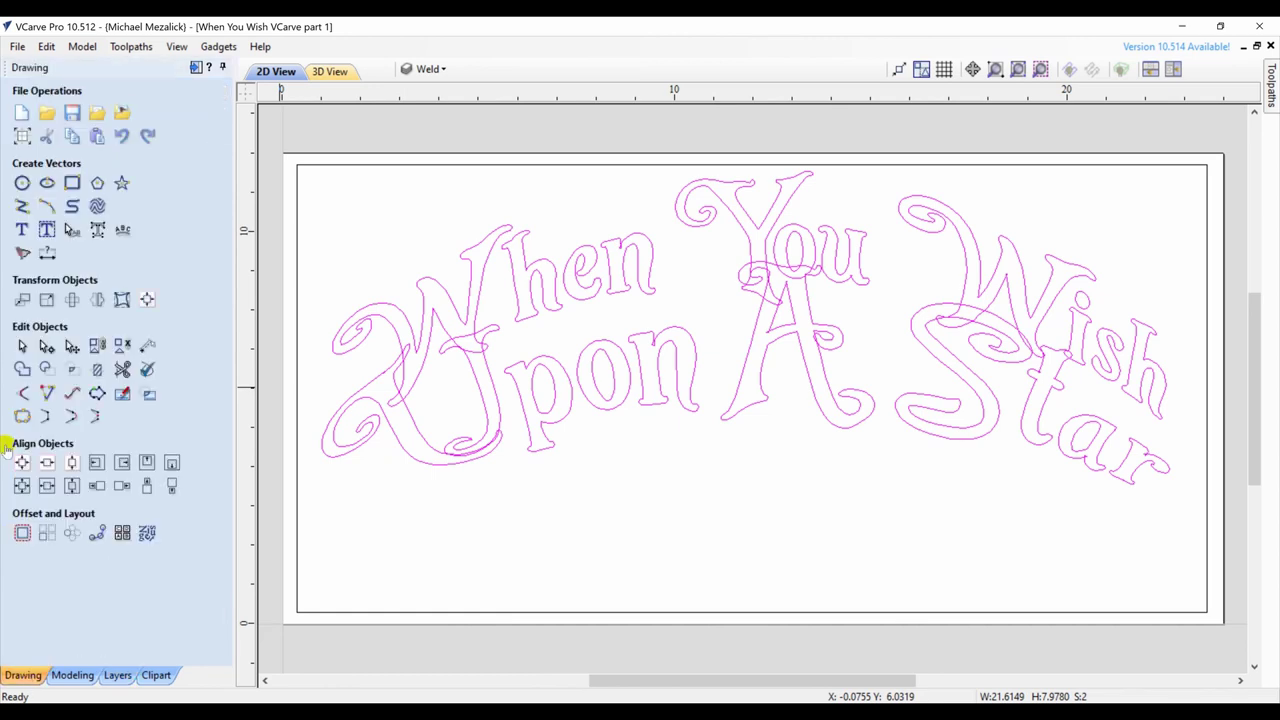
pyautogui.click(22, 369)
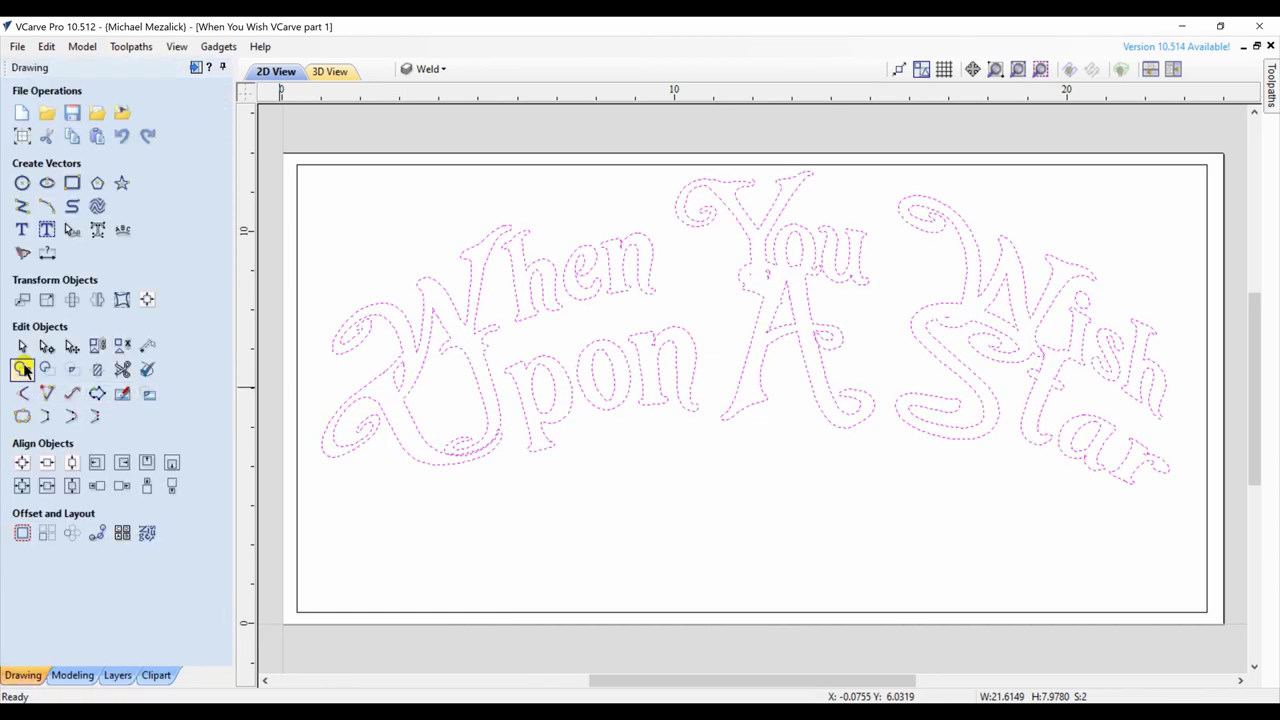
pyautogui.click(397, 332)
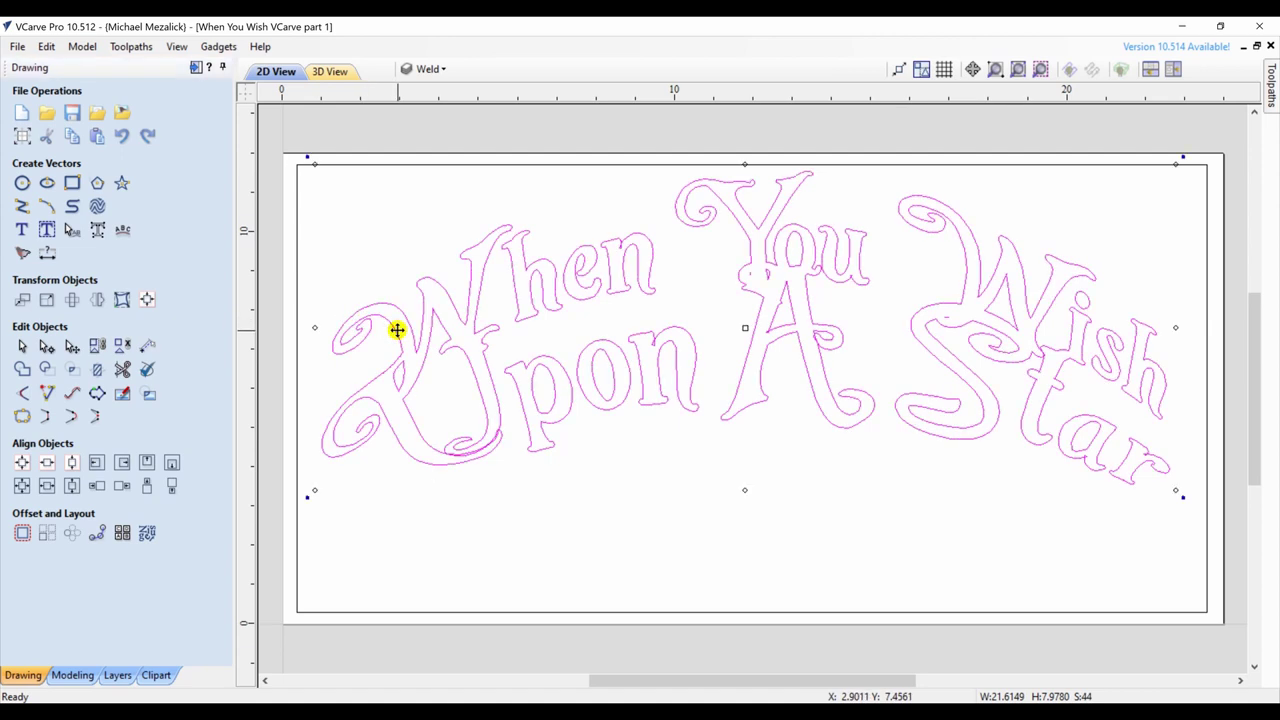
pyautogui.click(448, 535)
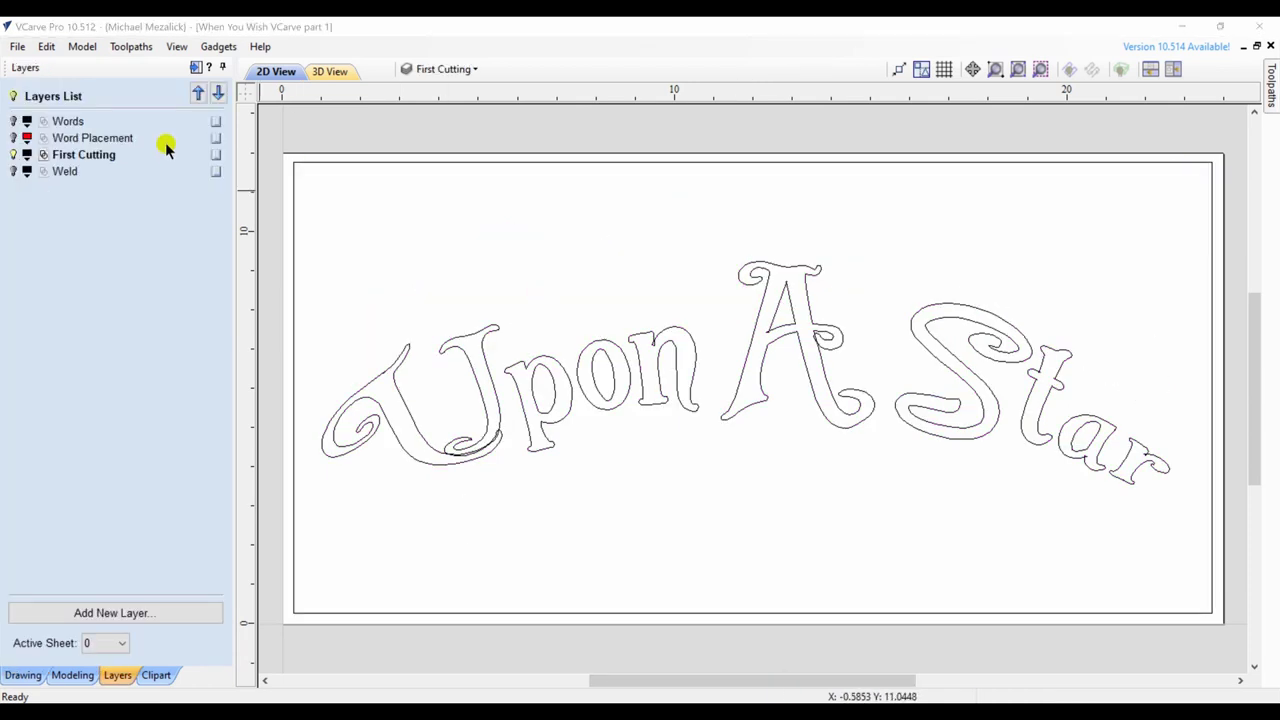
# Step: Select all vectors on the First Cutting layer and switch to the toolpath operations
pyautogui.doubleClick(99, 157)
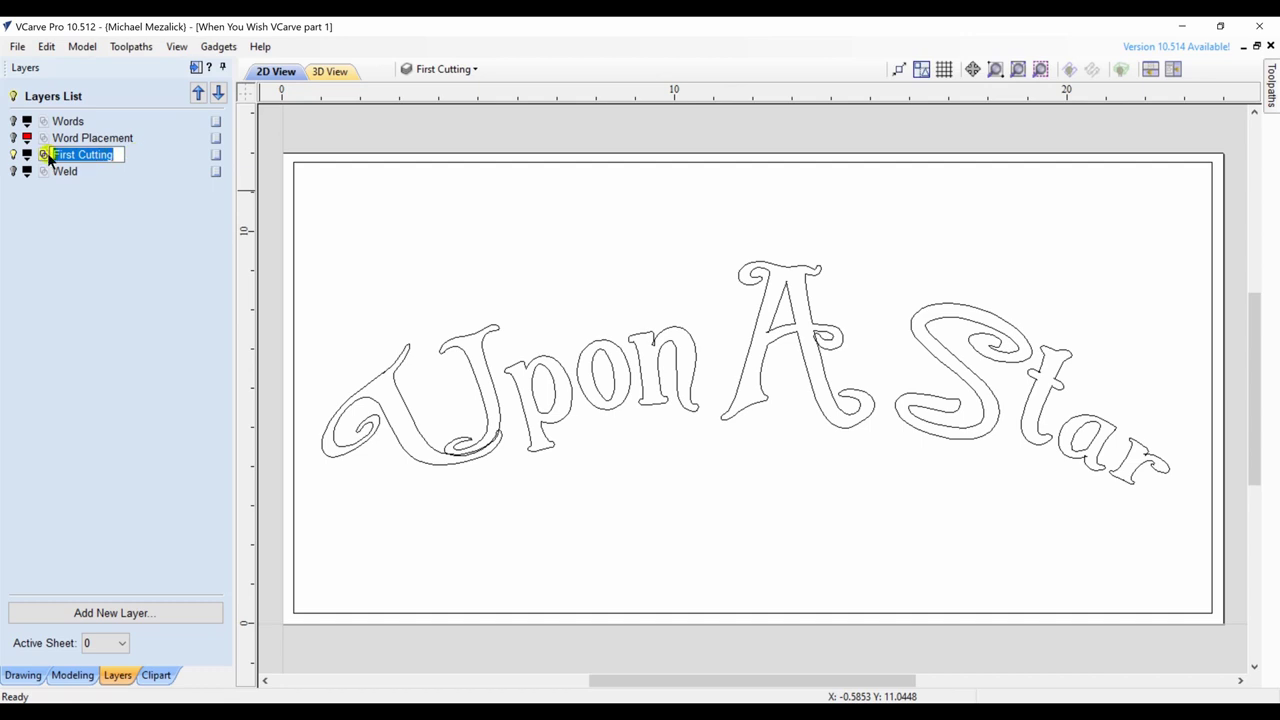
pyautogui.click(48, 157)
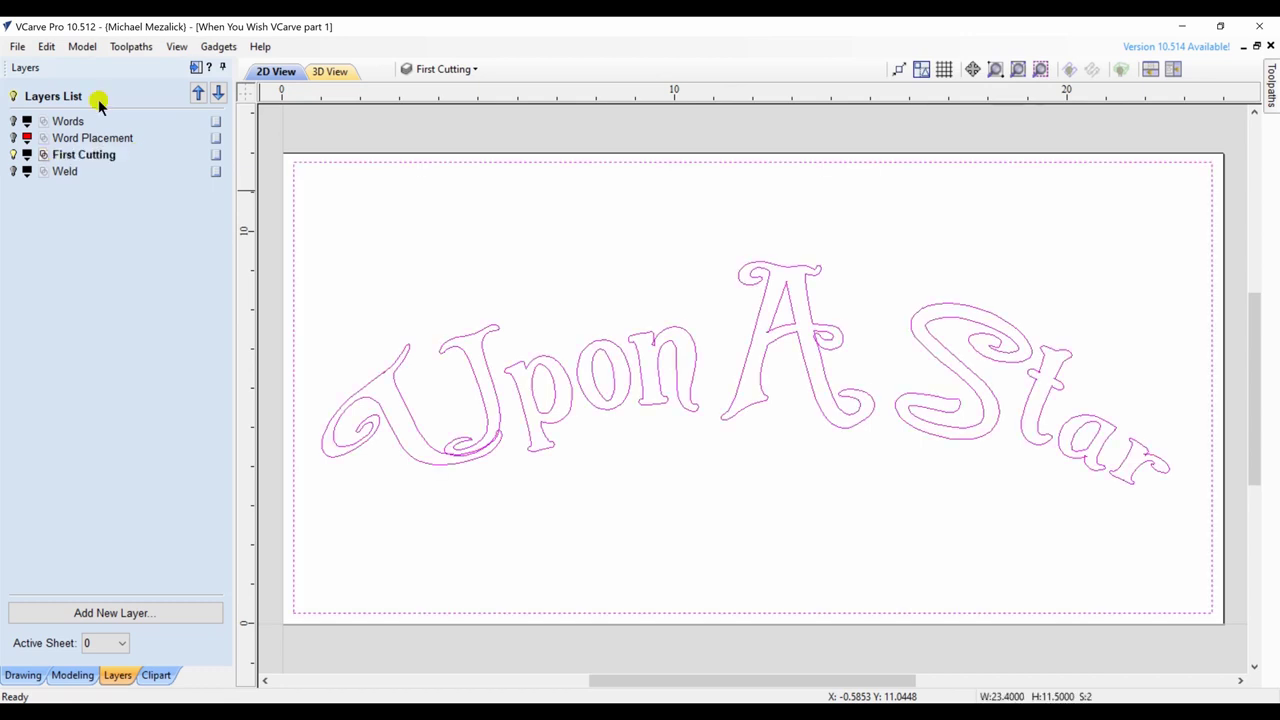
pyautogui.click(196, 72)
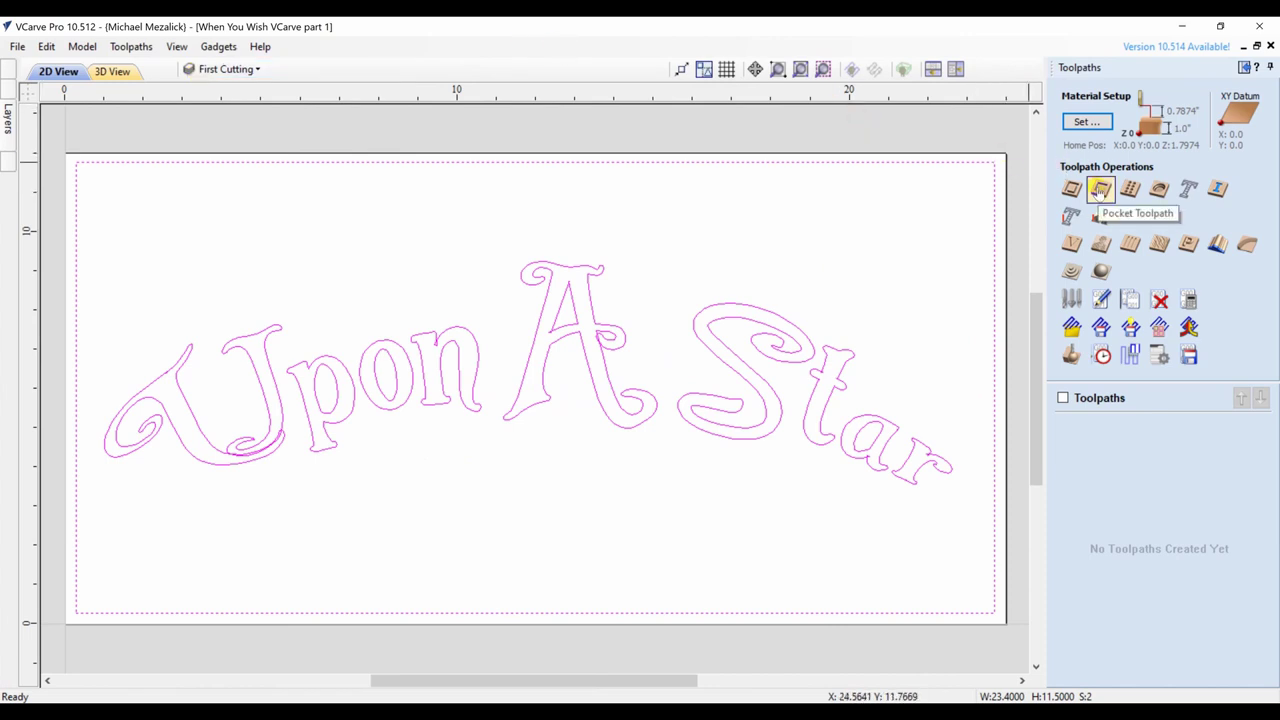
# Step: Calculate a pocket toolpath with Raster clearing for the 1/2-inch end mill, and preview all toolpaths
pyautogui.click(1100, 188)
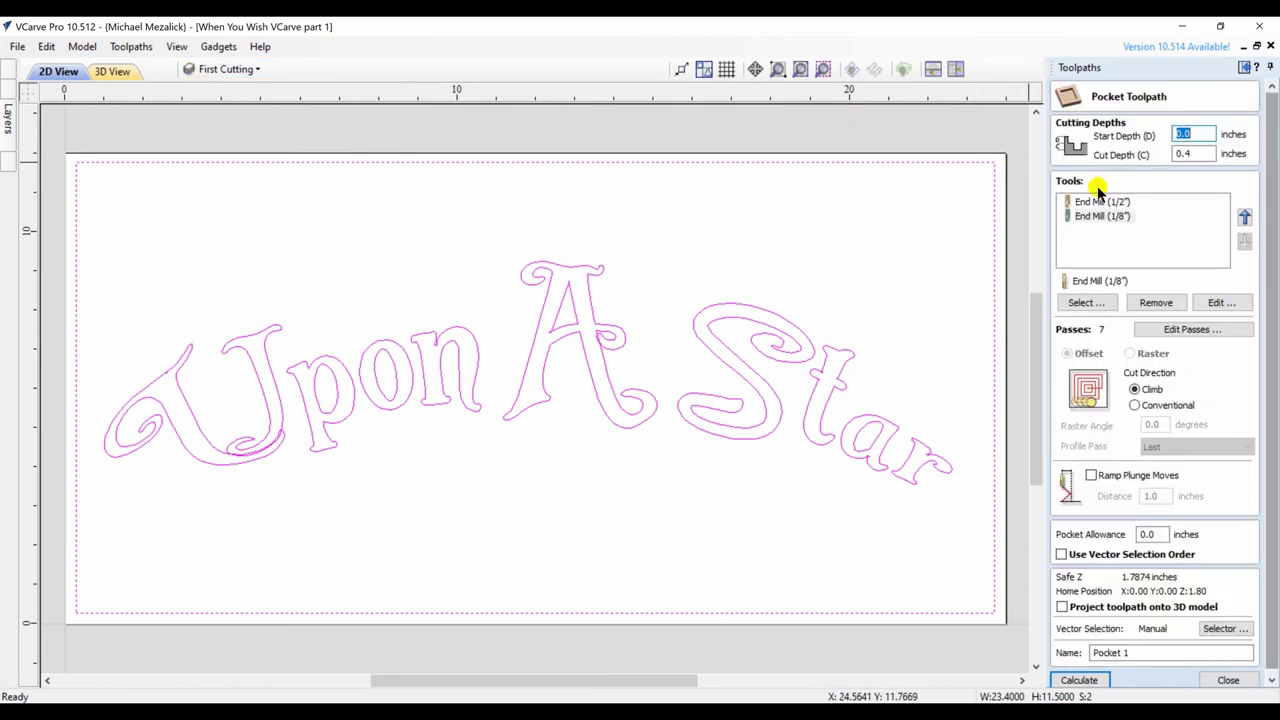
pyautogui.click(1100, 201)
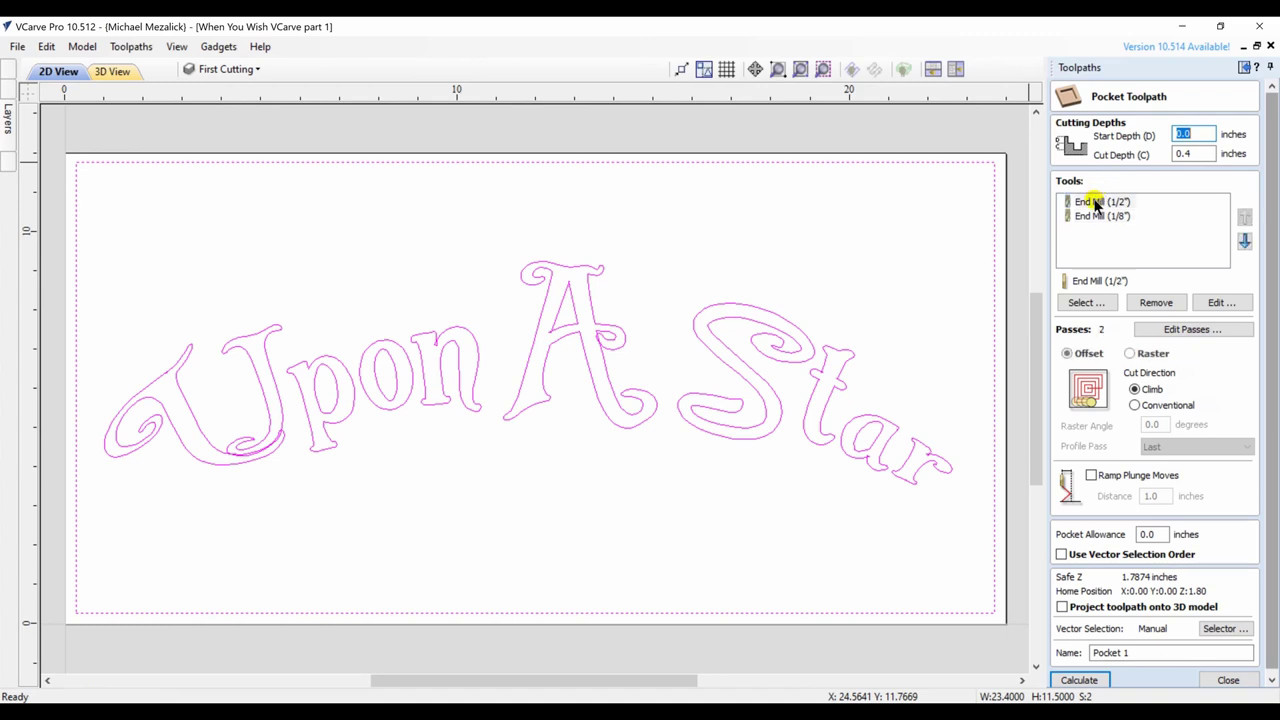
pyautogui.click(1129, 354)
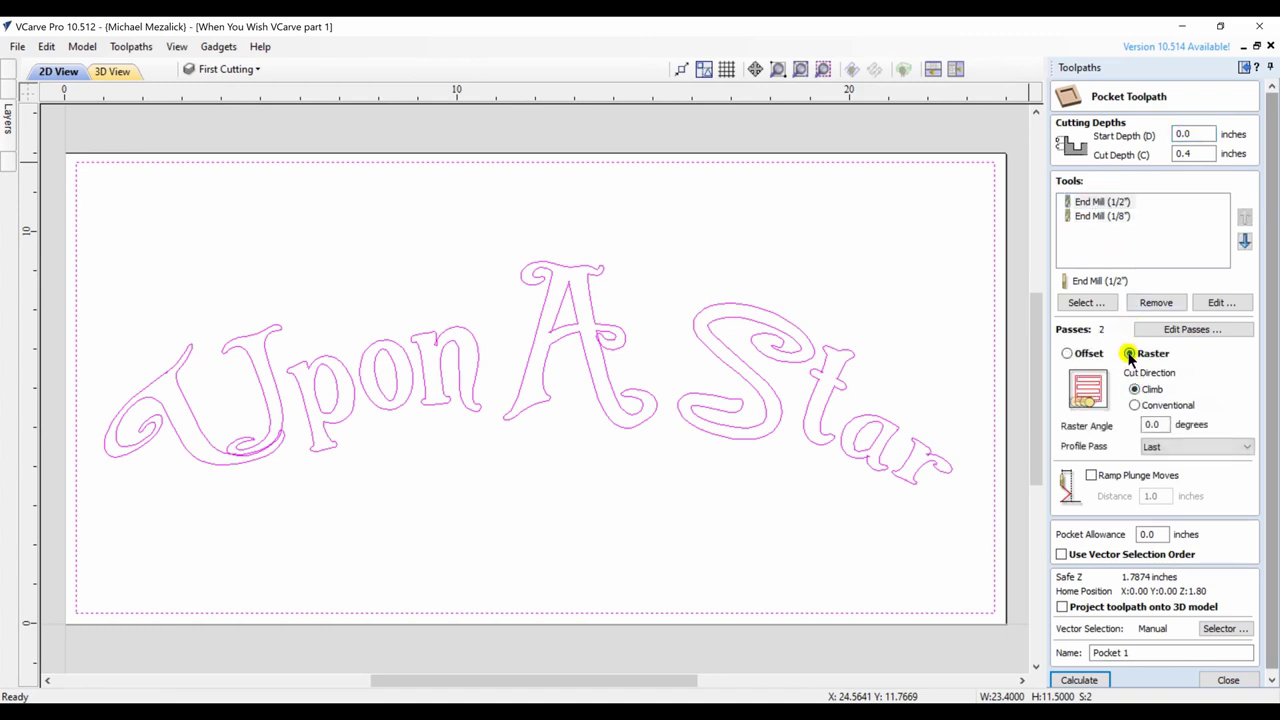
pyautogui.moveTo(1271, 393); pyautogui.dragTo(1274, 398)
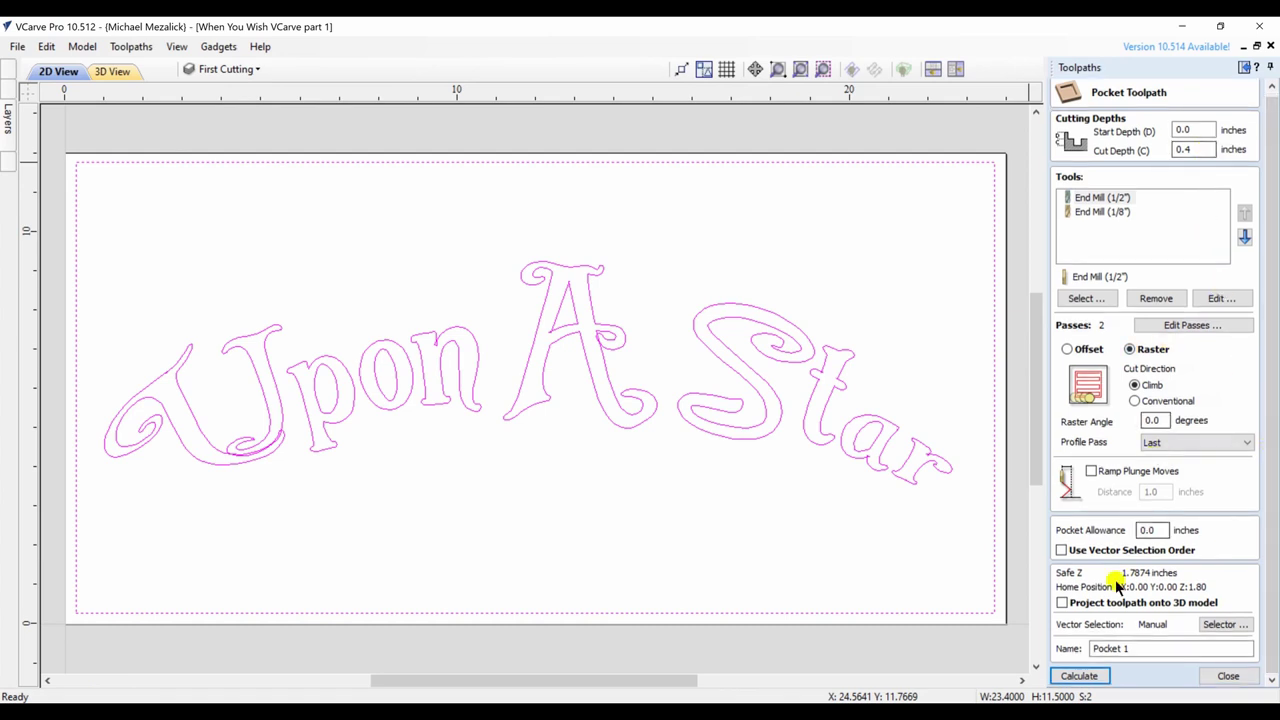
pyautogui.click(1080, 676)
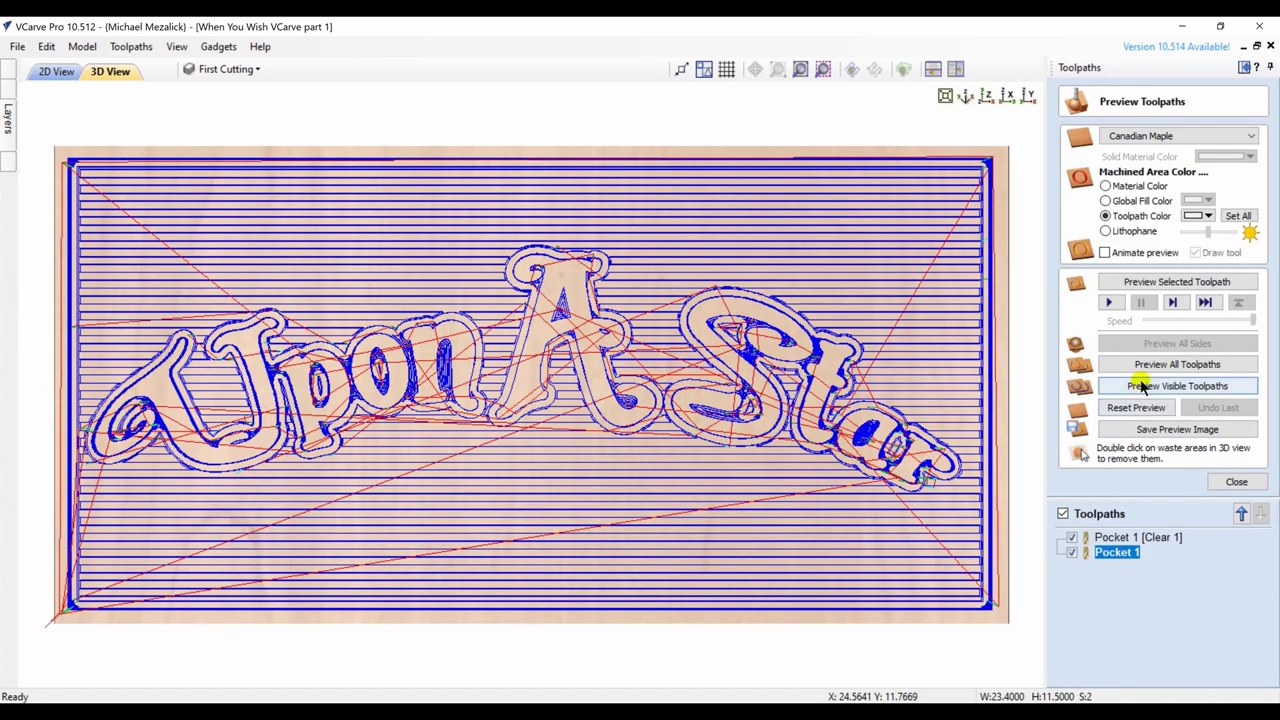
pyautogui.click(1147, 368)
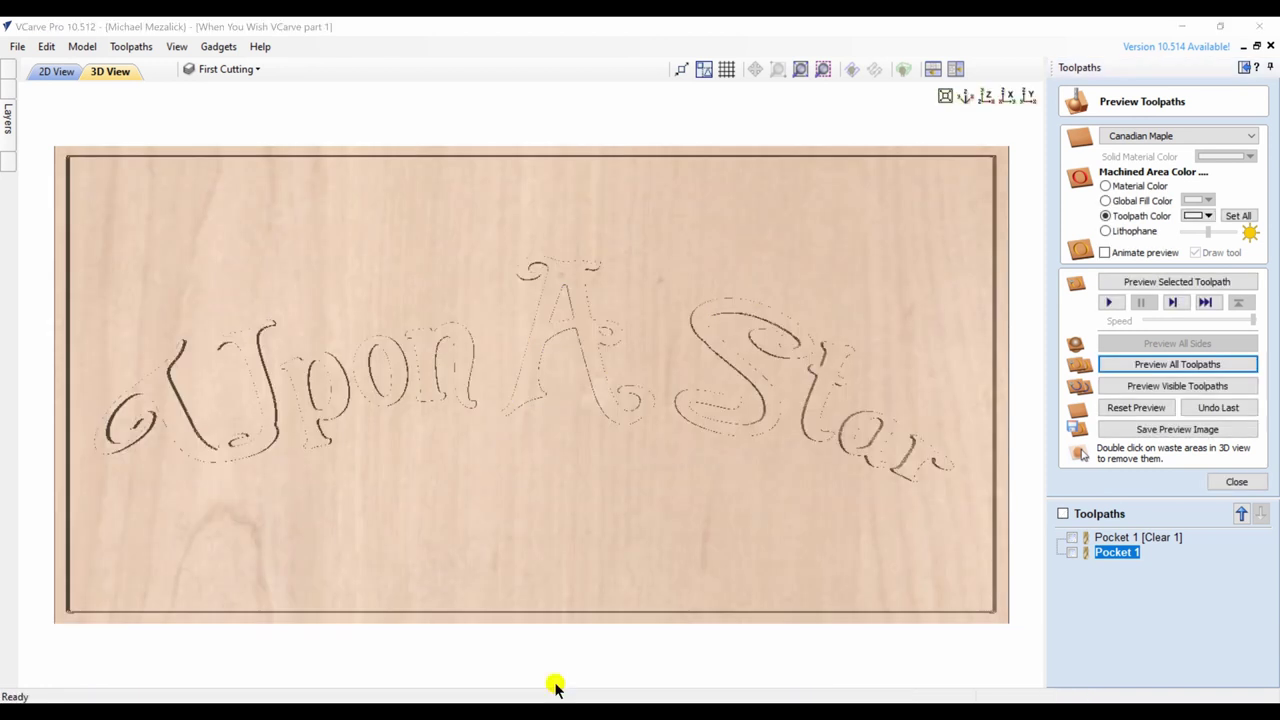
# Step: Close the toolpath preview and return to the 2D layout with the list of layers showing
pyautogui.moveTo(569, 604); pyautogui.dragTo(591, 467)
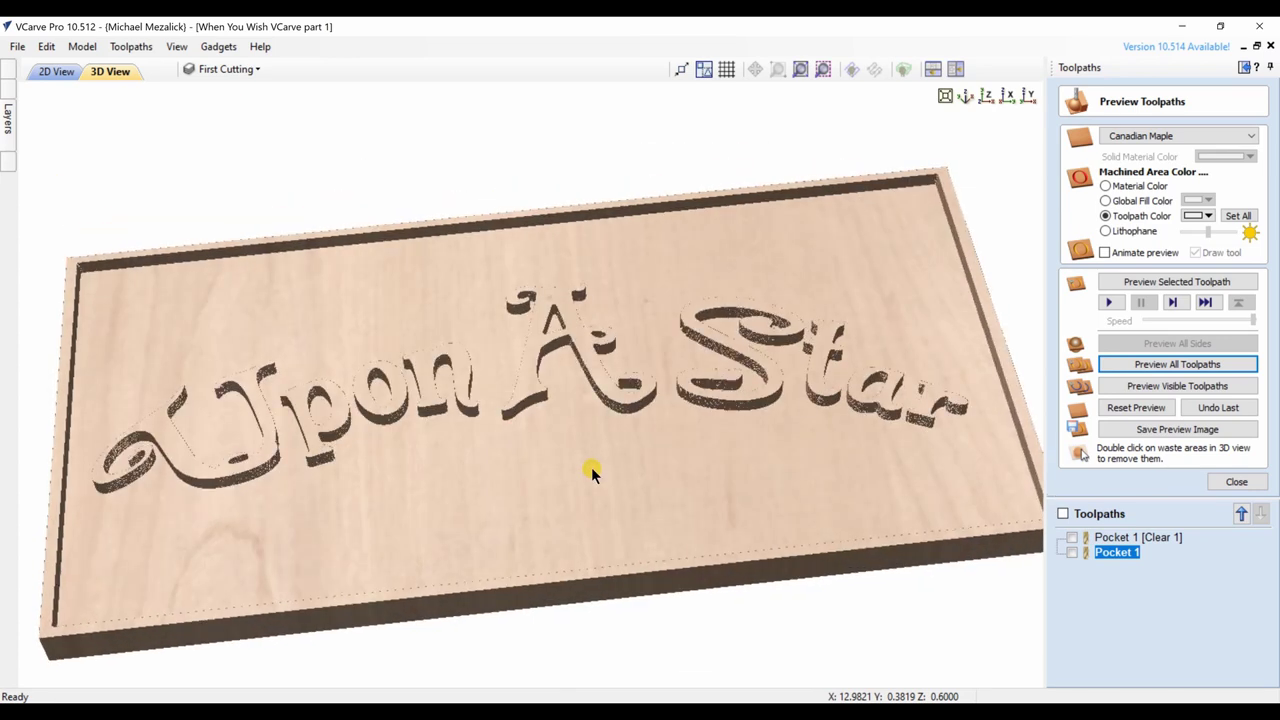
pyautogui.click(1237, 482)
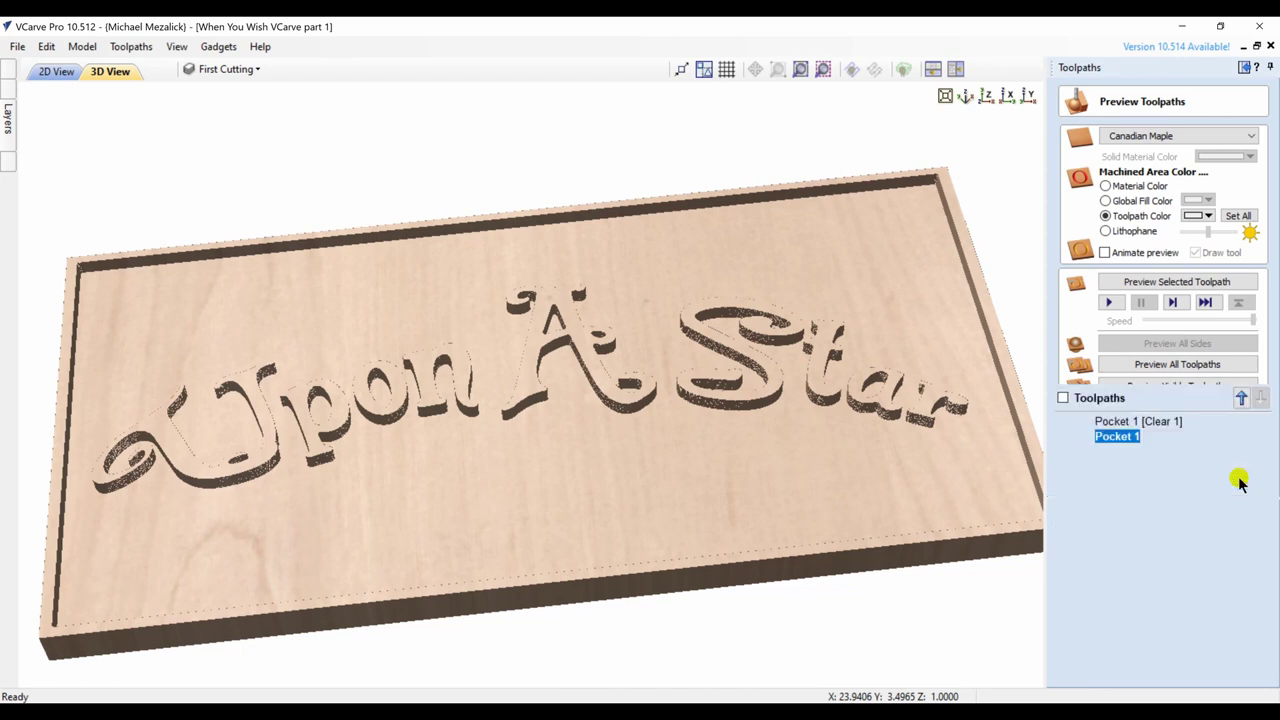
pyautogui.click(1244, 67)
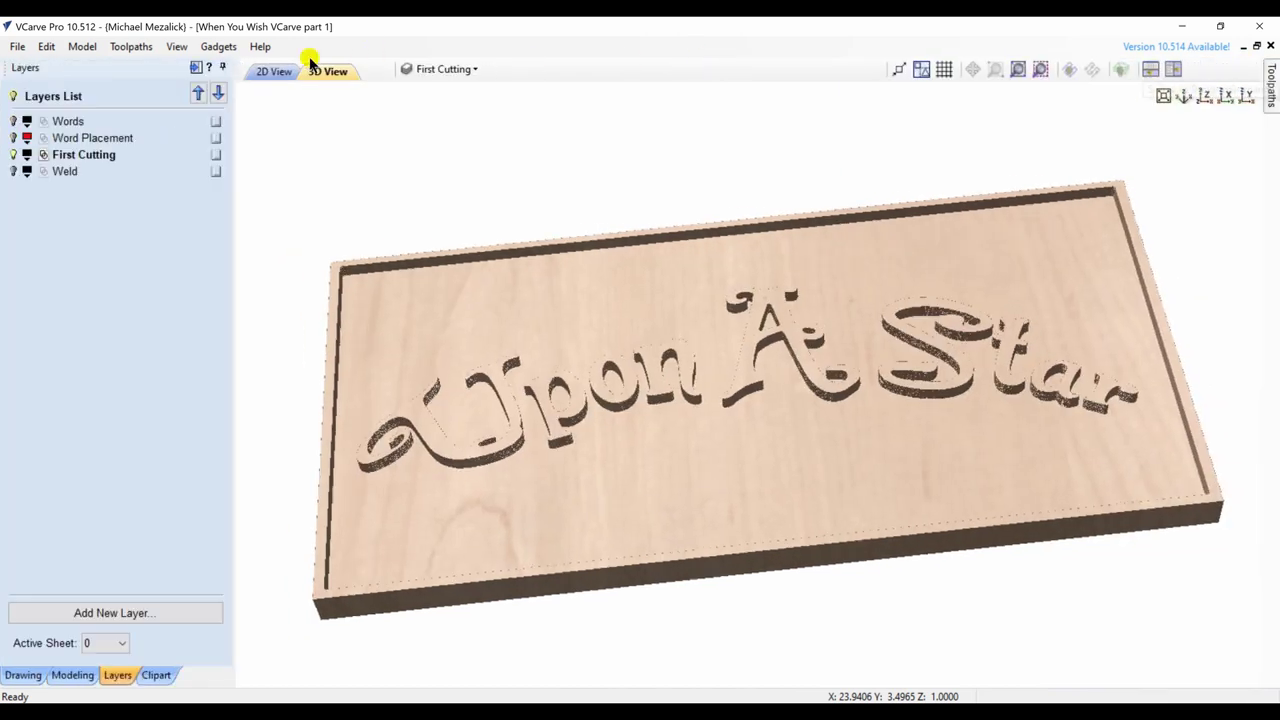
pyautogui.click(270, 73)
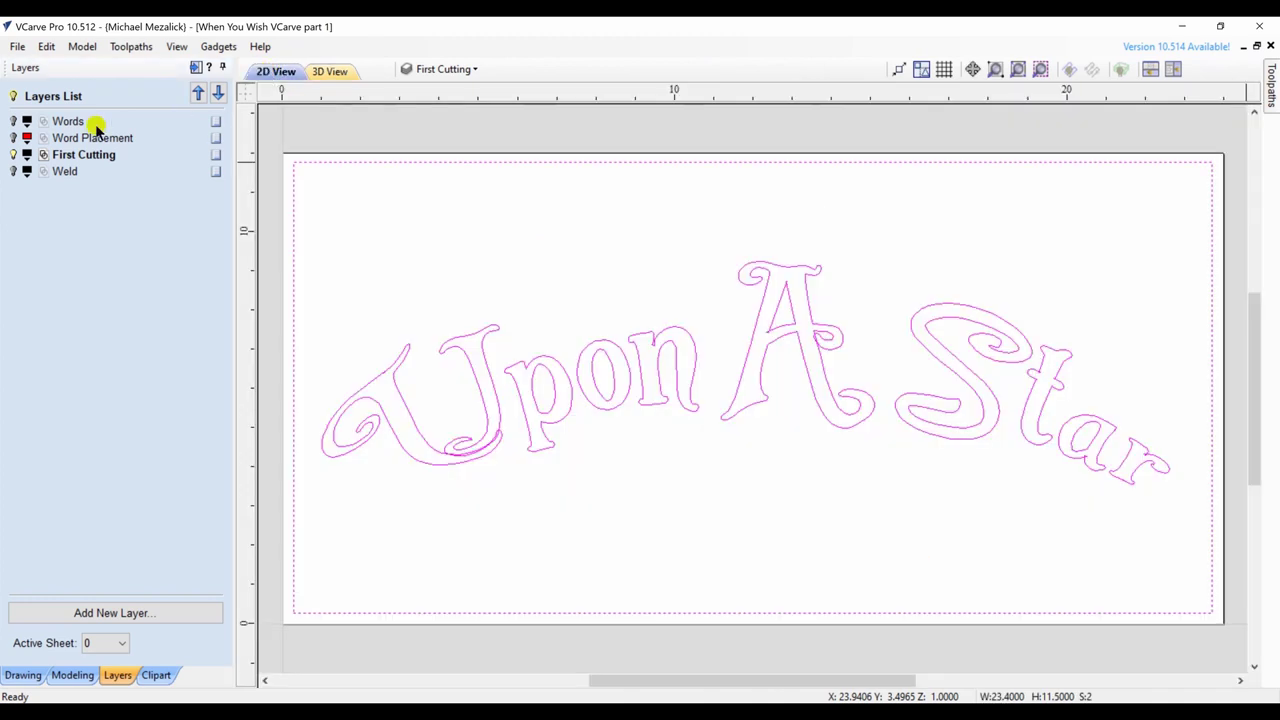
# Step: Hide the First Cutting layer, make Weld visible and active, and select all vectors on it
pyautogui.click(14, 155)
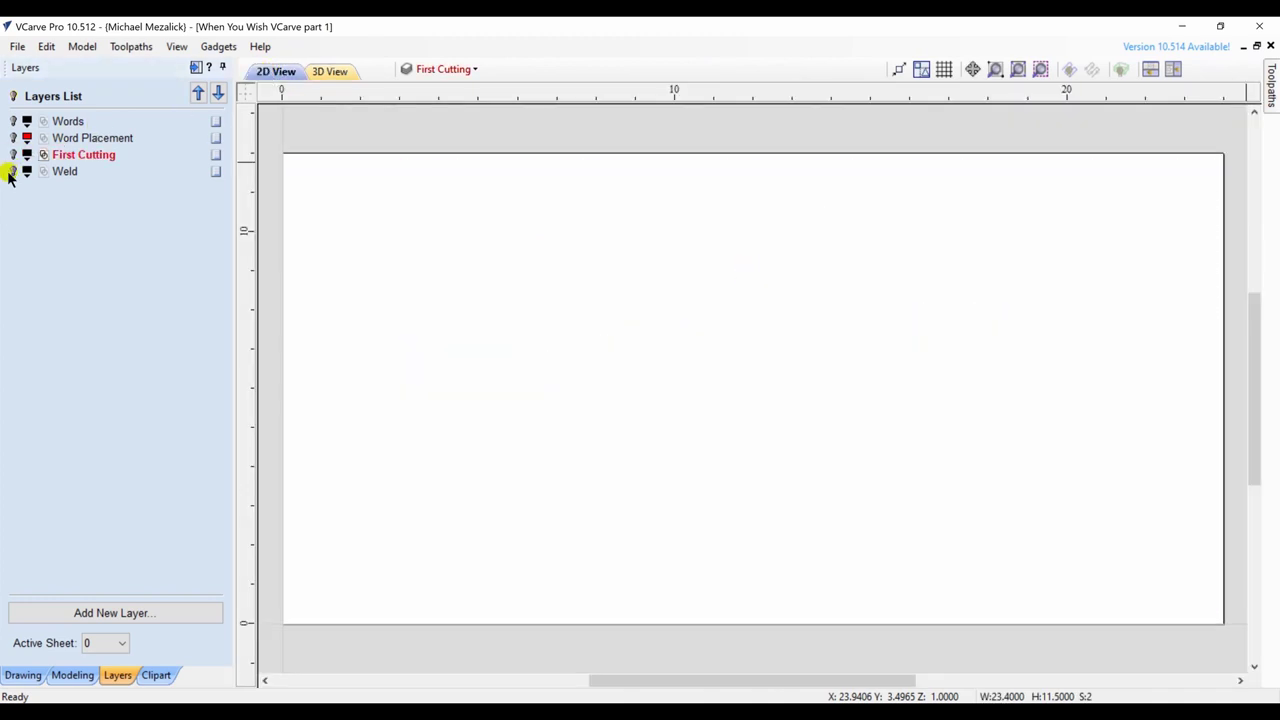
pyautogui.click(13, 171)
pyautogui.click(66, 172)
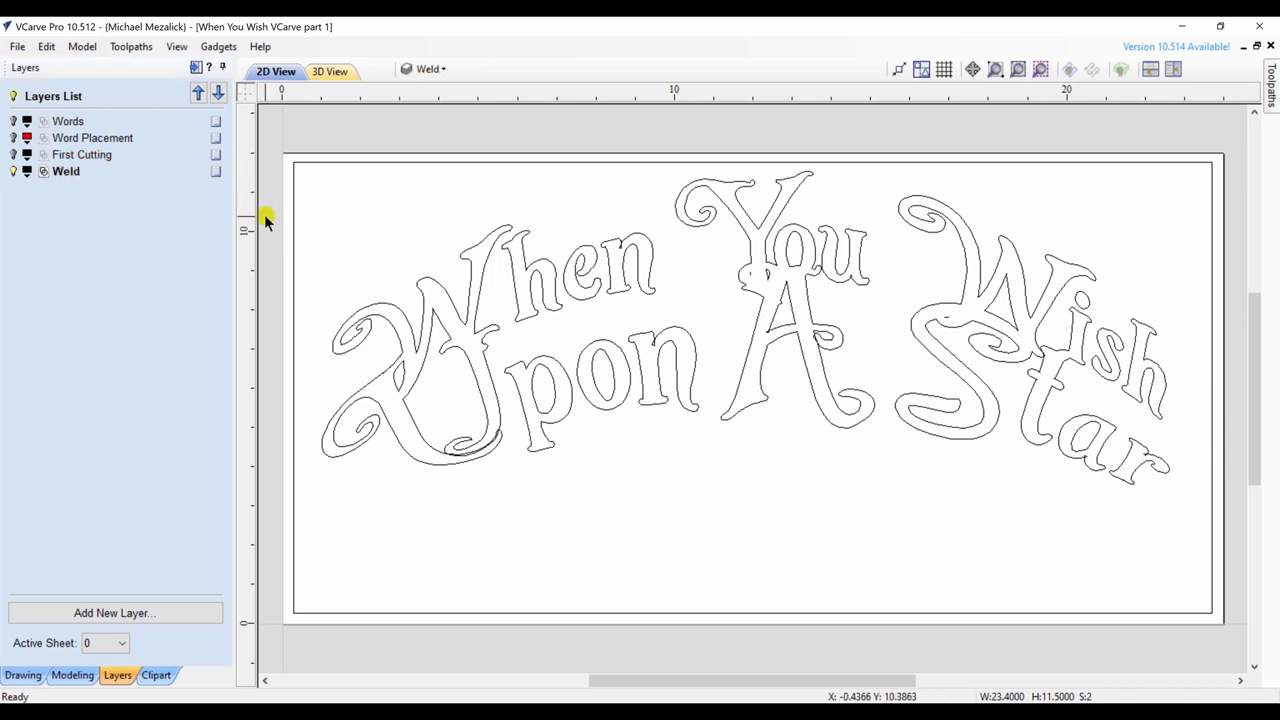
pyautogui.click(43, 172)
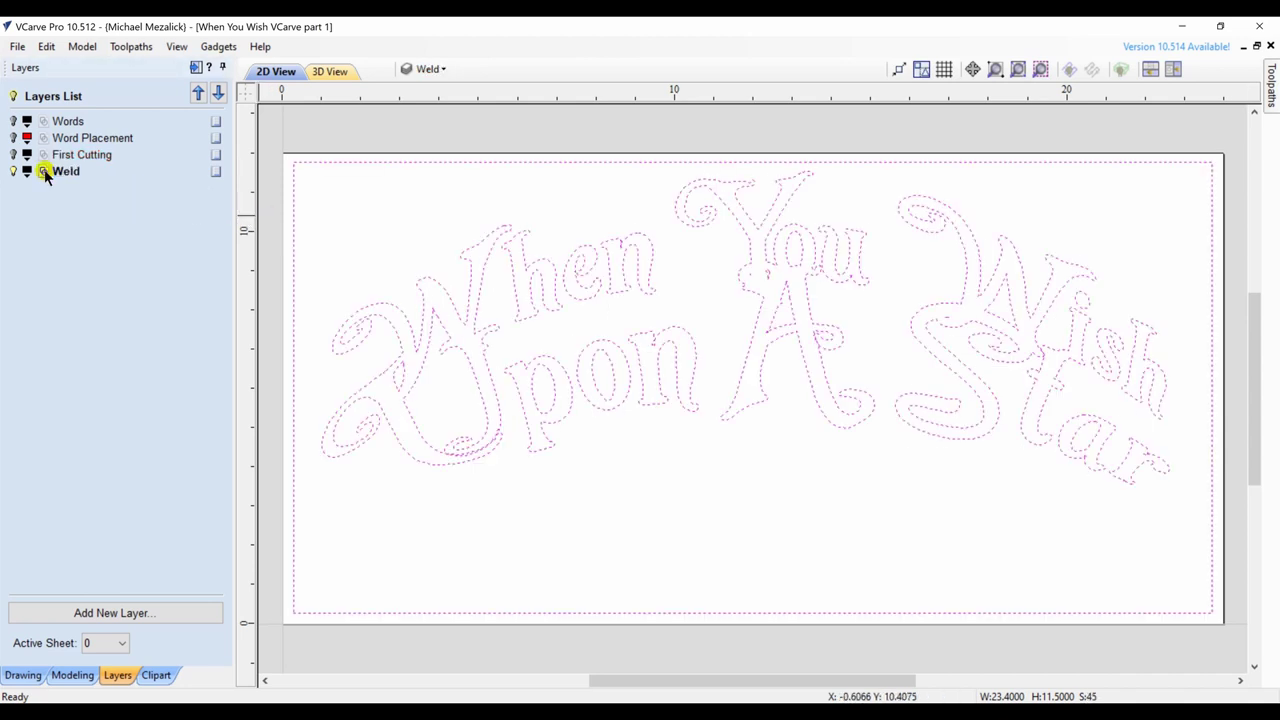
# Step: Start a new pocket toolpath for the selected Weld vectors with a start depth of 0.4 inches and a cut depth of 0.2 inches
pyautogui.click(194, 67)
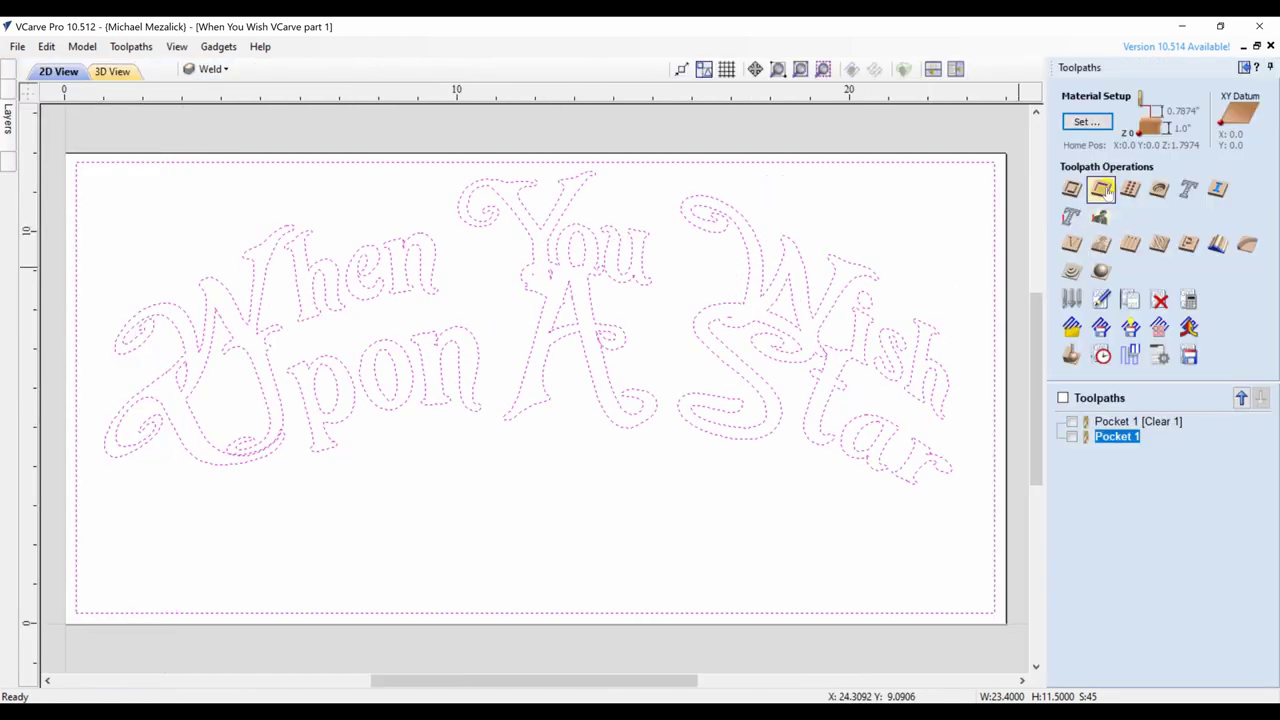
pyautogui.click(1101, 190)
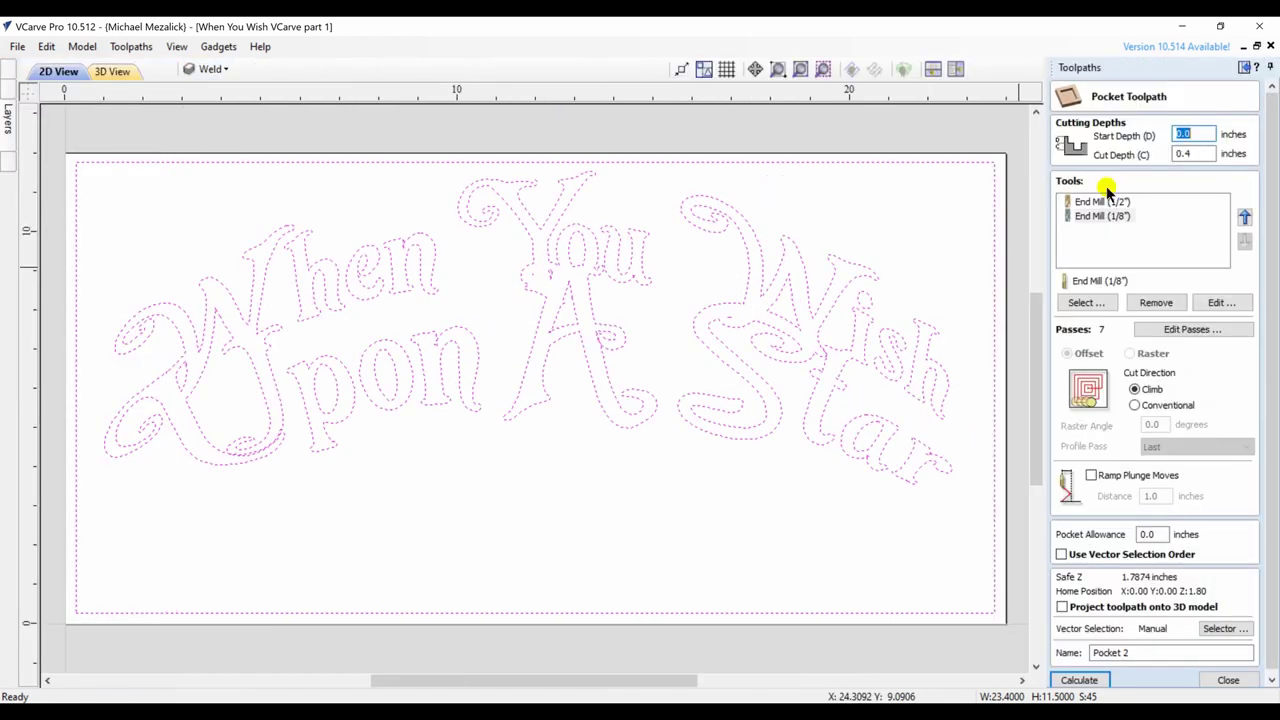
pyautogui.click(1201, 133)
pyautogui.press('BackSpace')
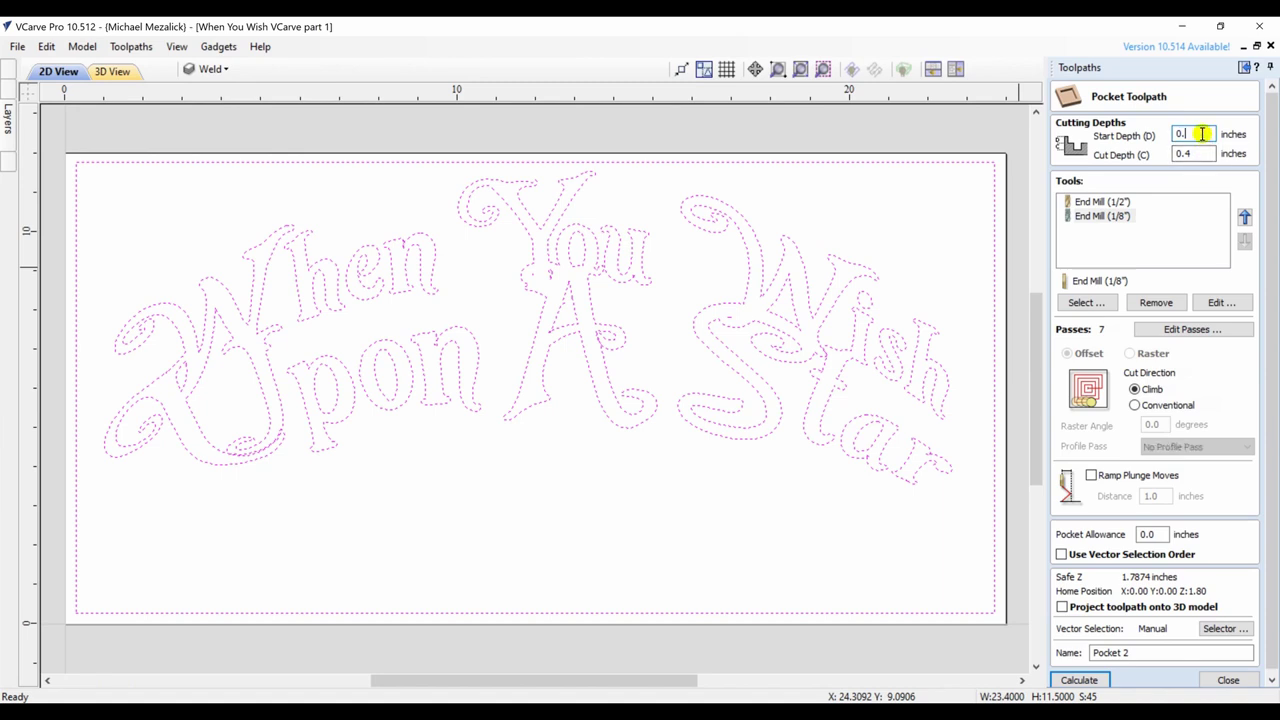
pyautogui.click(1199, 150)
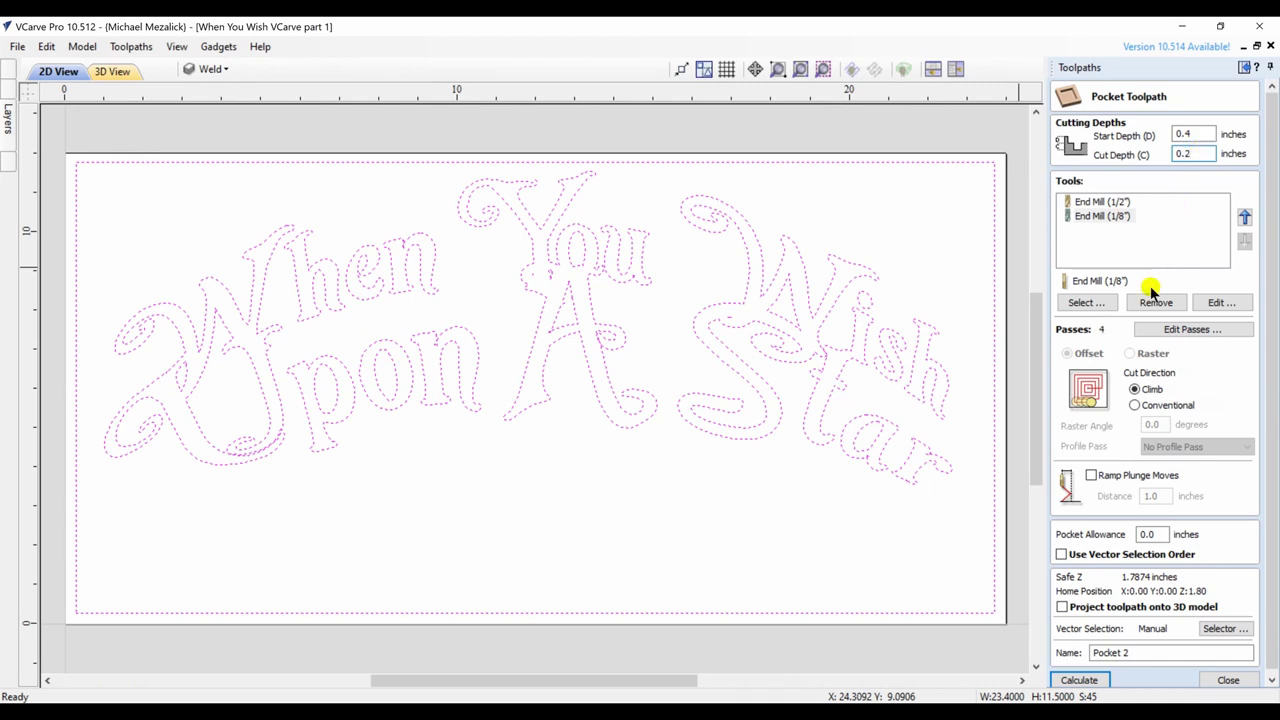
# Step: Calculate the Pocket 2 toolpath with Raster clearing for the 1/2-inch end mill, and preview the visible toolpaths
pyautogui.click(1108, 203)
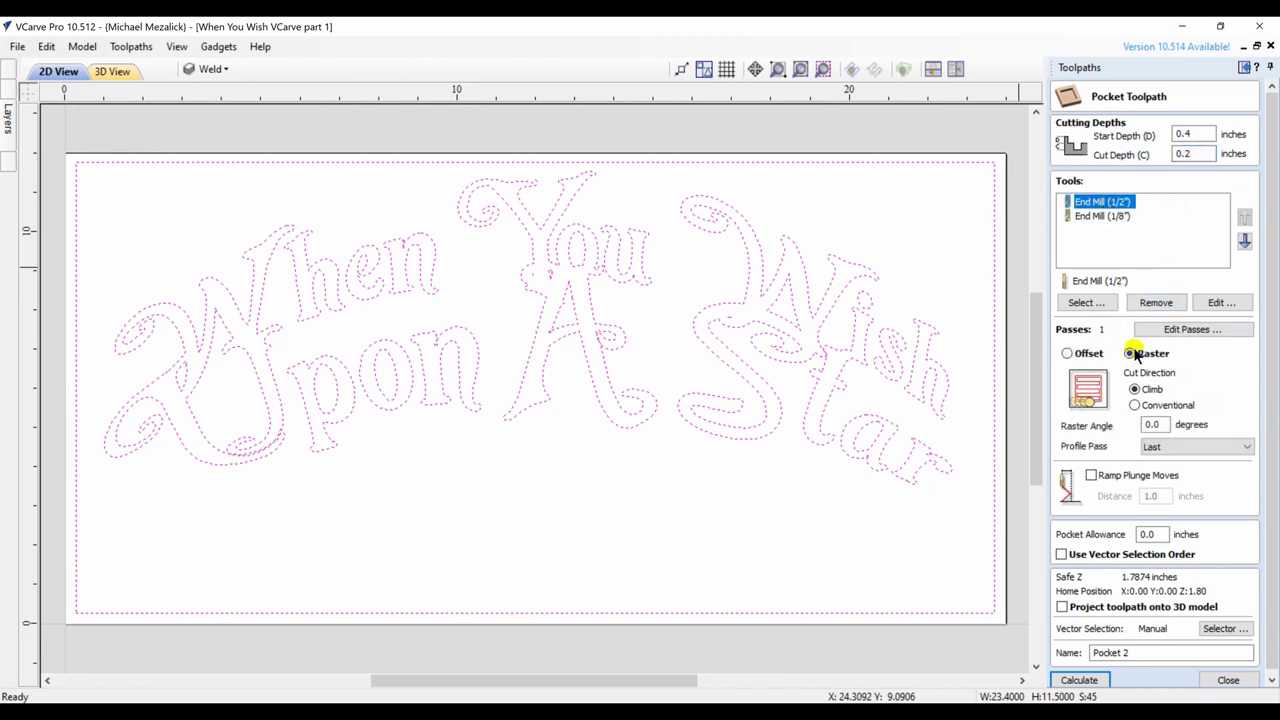
pyautogui.click(1084, 682)
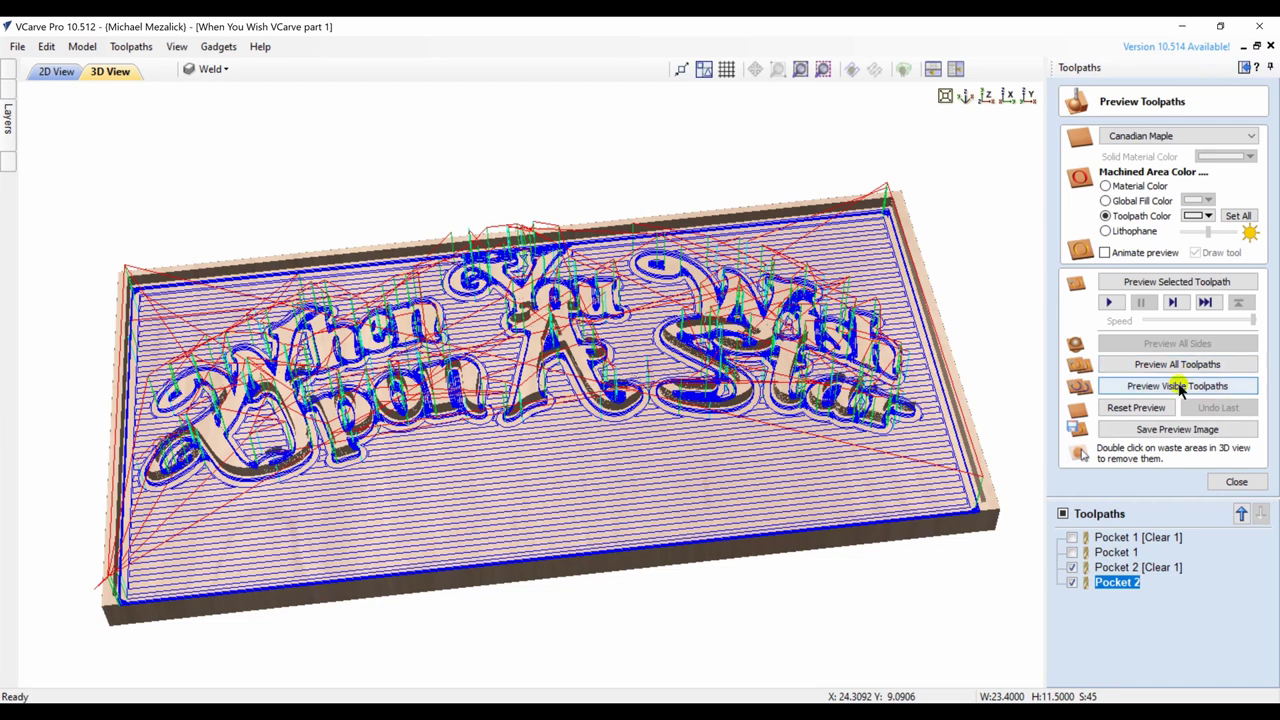
pyautogui.click(1177, 388)
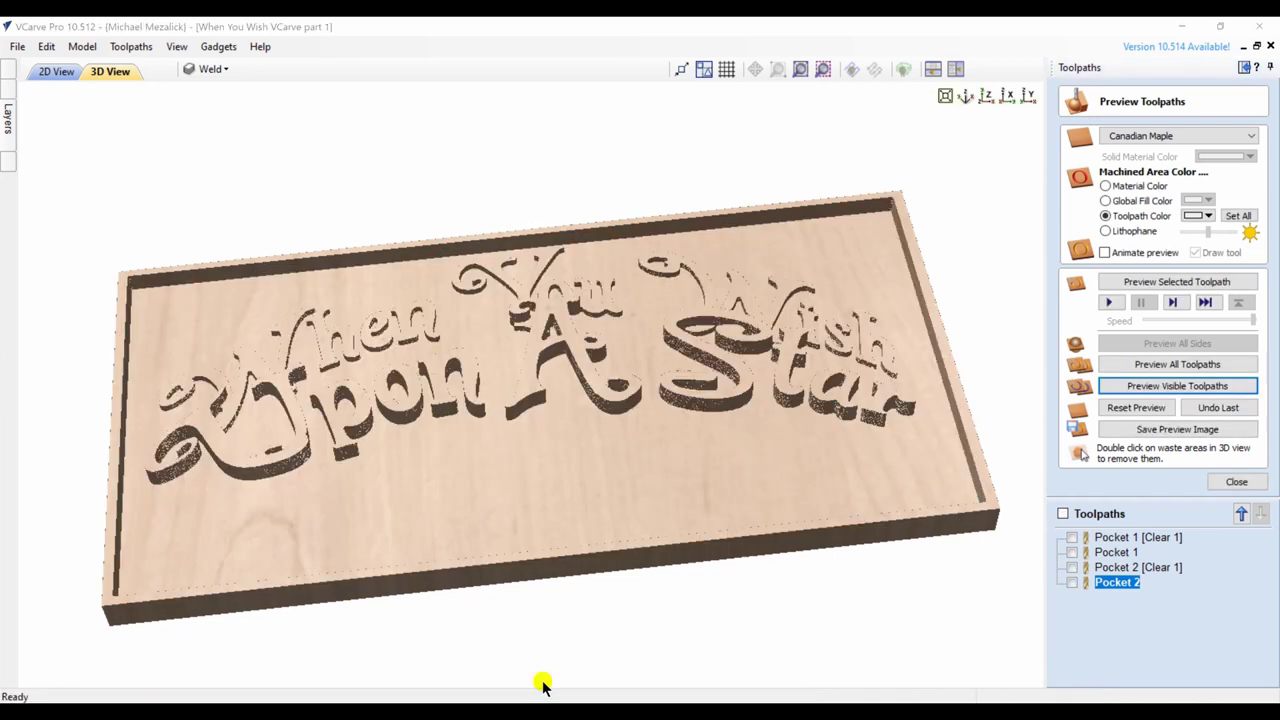
# Step: Set the preview toolpath color of Pocket 2 to blue
pyautogui.moveTo(600, 560)
pyautogui.mouseDown()
pyautogui.moveTo(674, 407)
pyautogui.moveTo(586, 457)
pyautogui.moveTo(543, 458)
pyautogui.mouseUp()
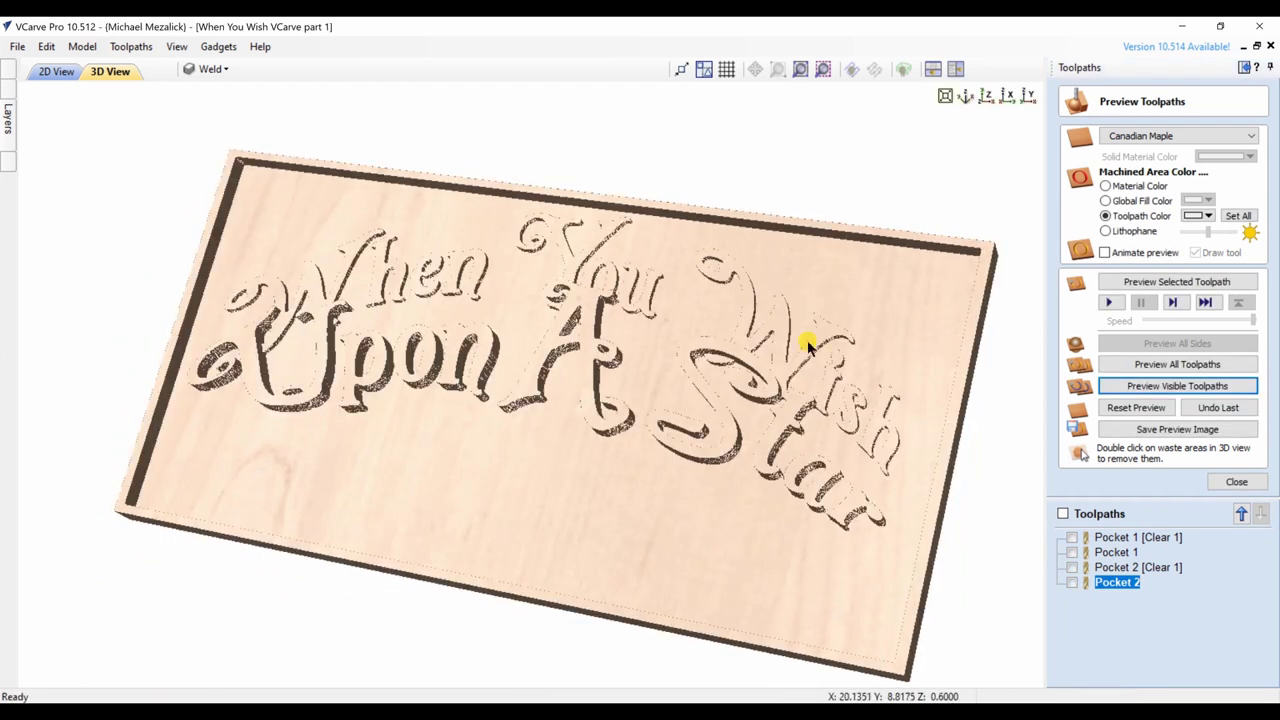
pyautogui.moveTo(894, 347)
pyautogui.mouseDown()
pyautogui.moveTo(778, 343)
pyautogui.moveTo(666, 368)
pyautogui.mouseUp()
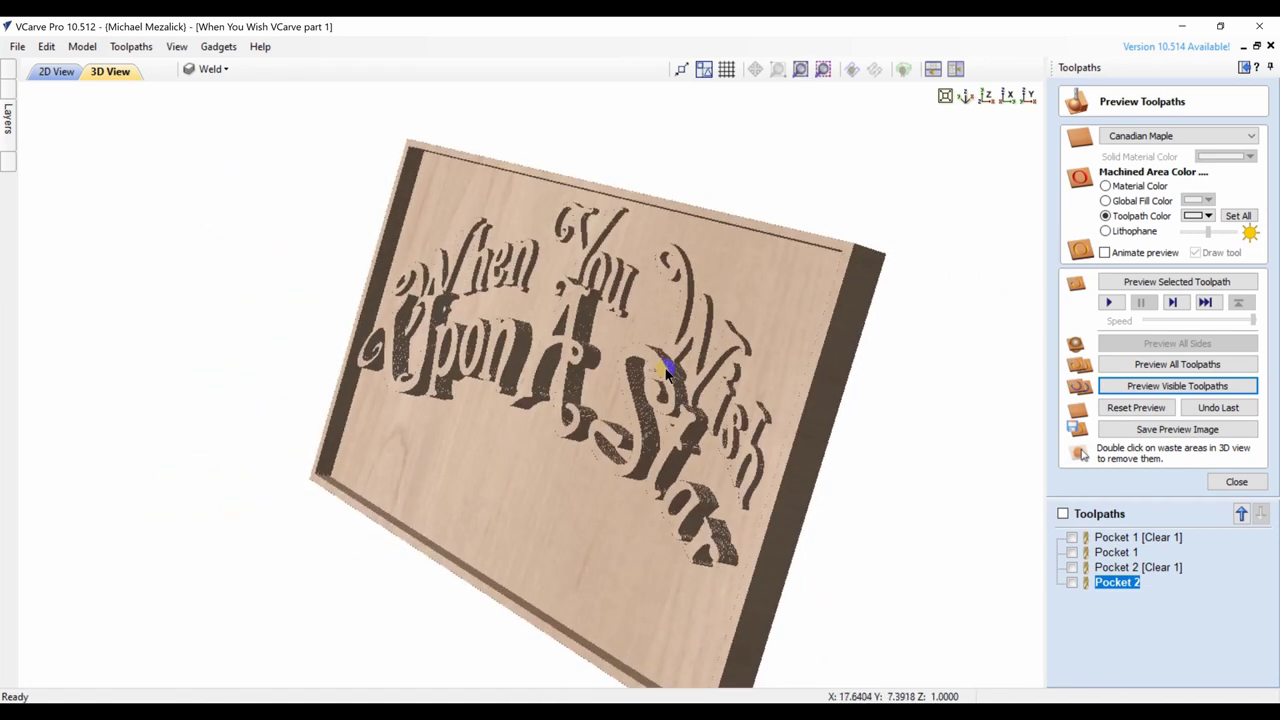
pyautogui.moveTo(517, 449); pyautogui.dragTo(772, 335)
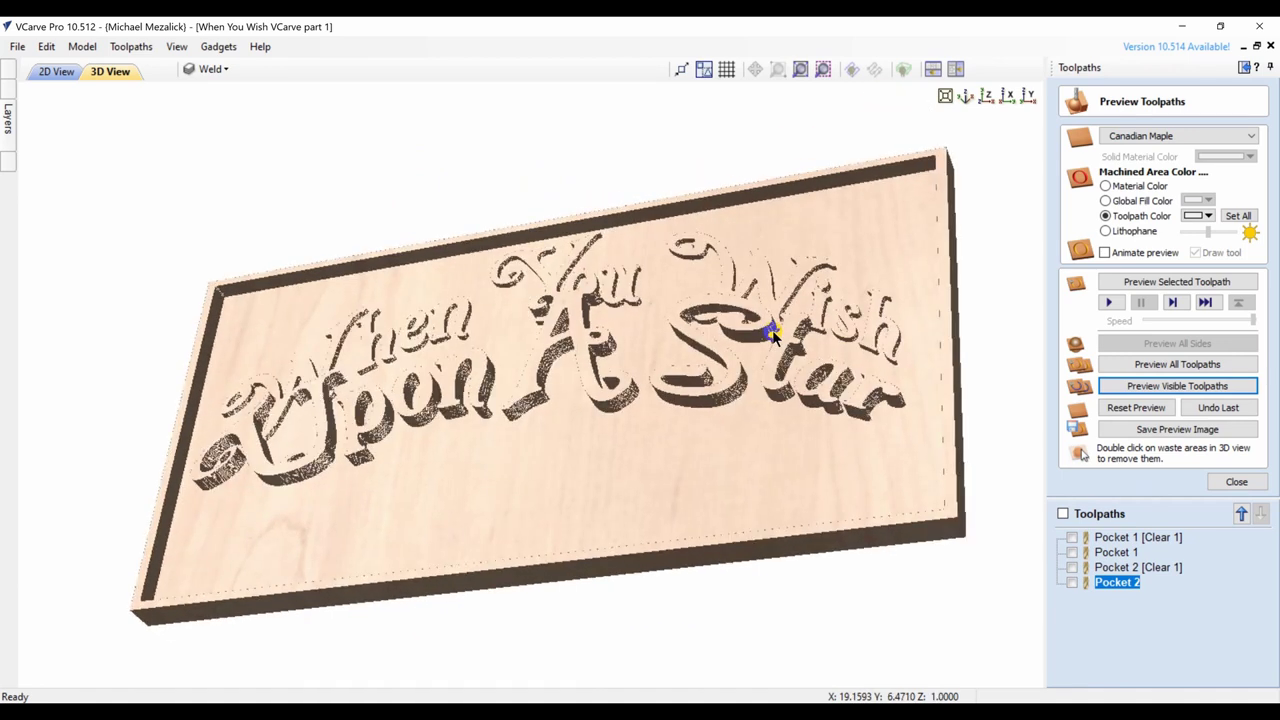
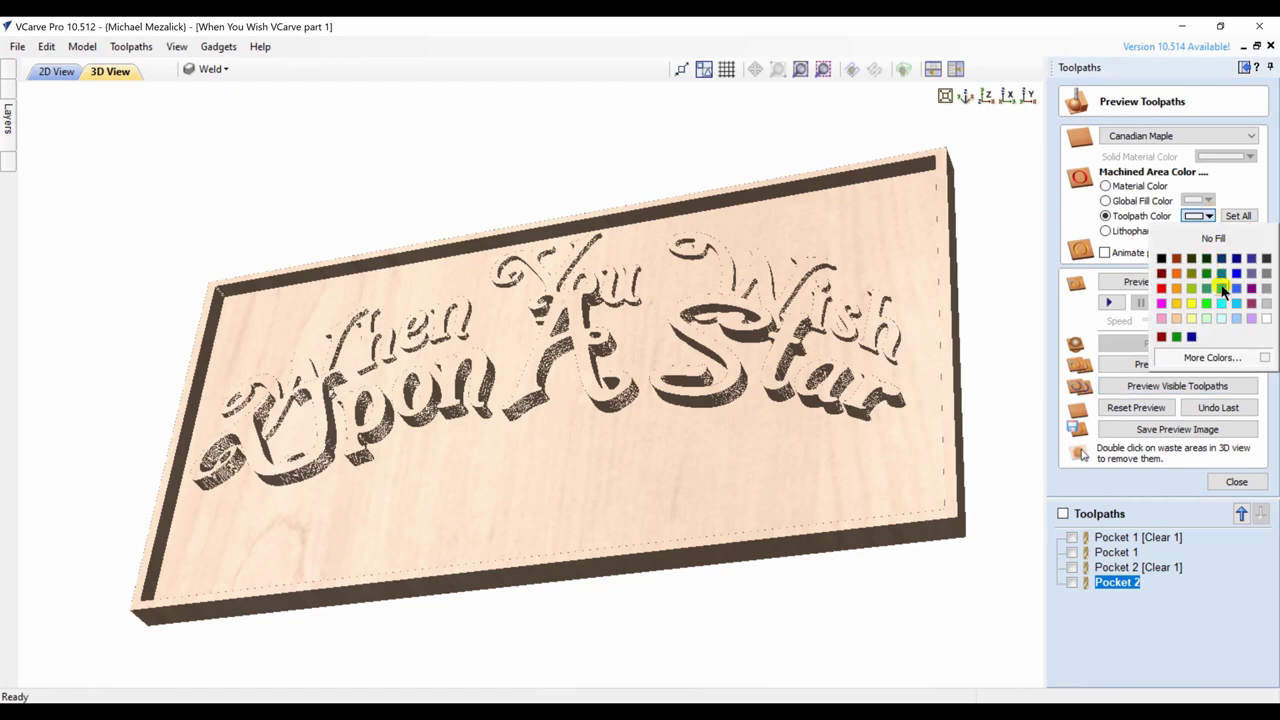
pyautogui.click(1221, 288)
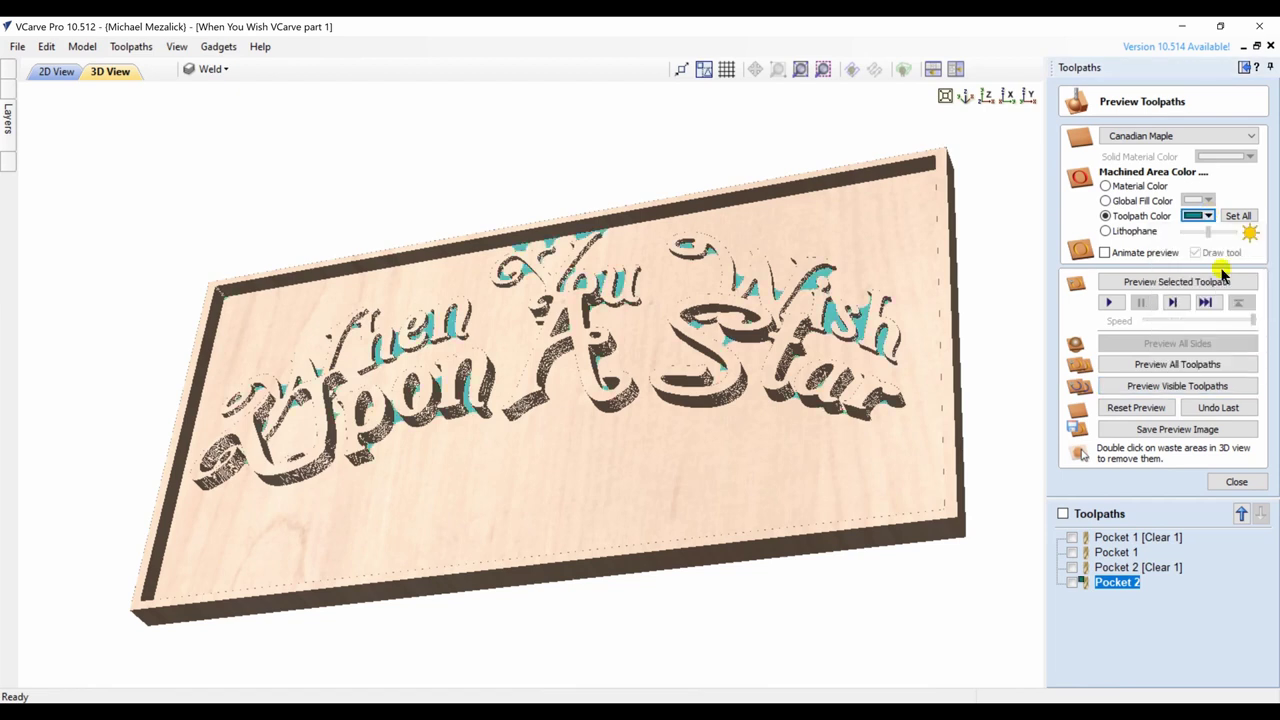
pyautogui.click(1210, 216)
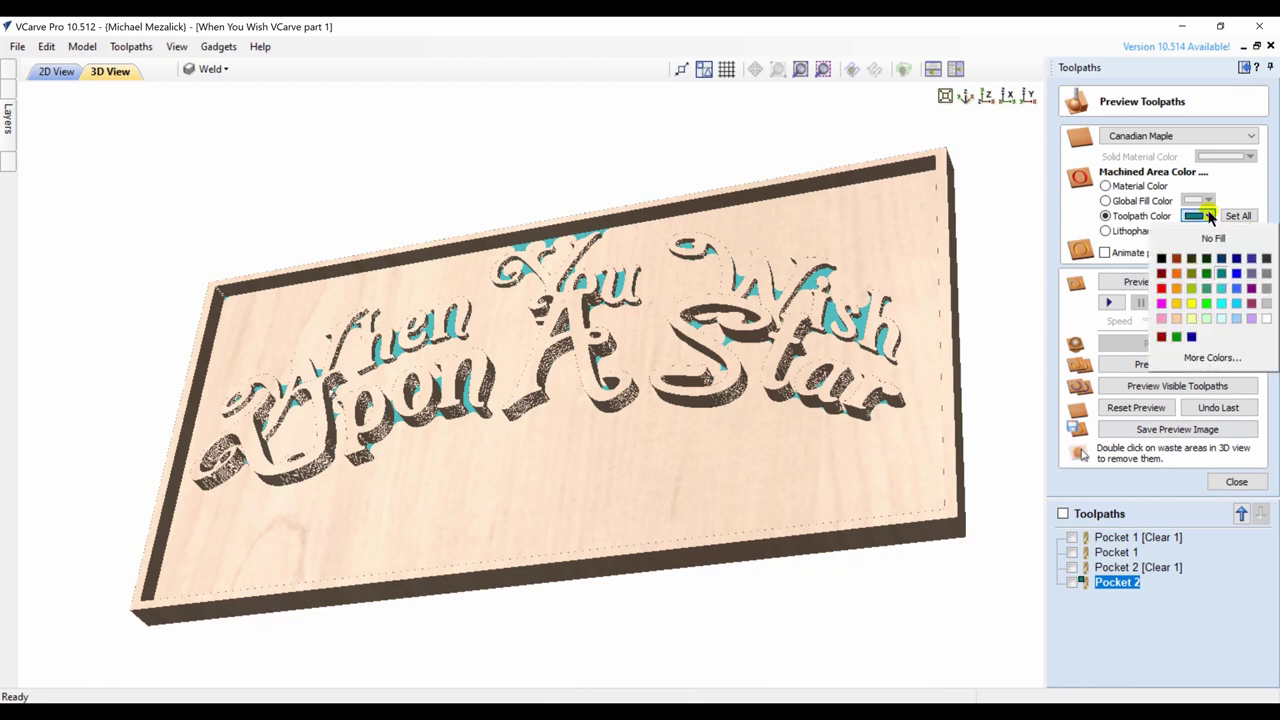
pyautogui.click(1236, 275)
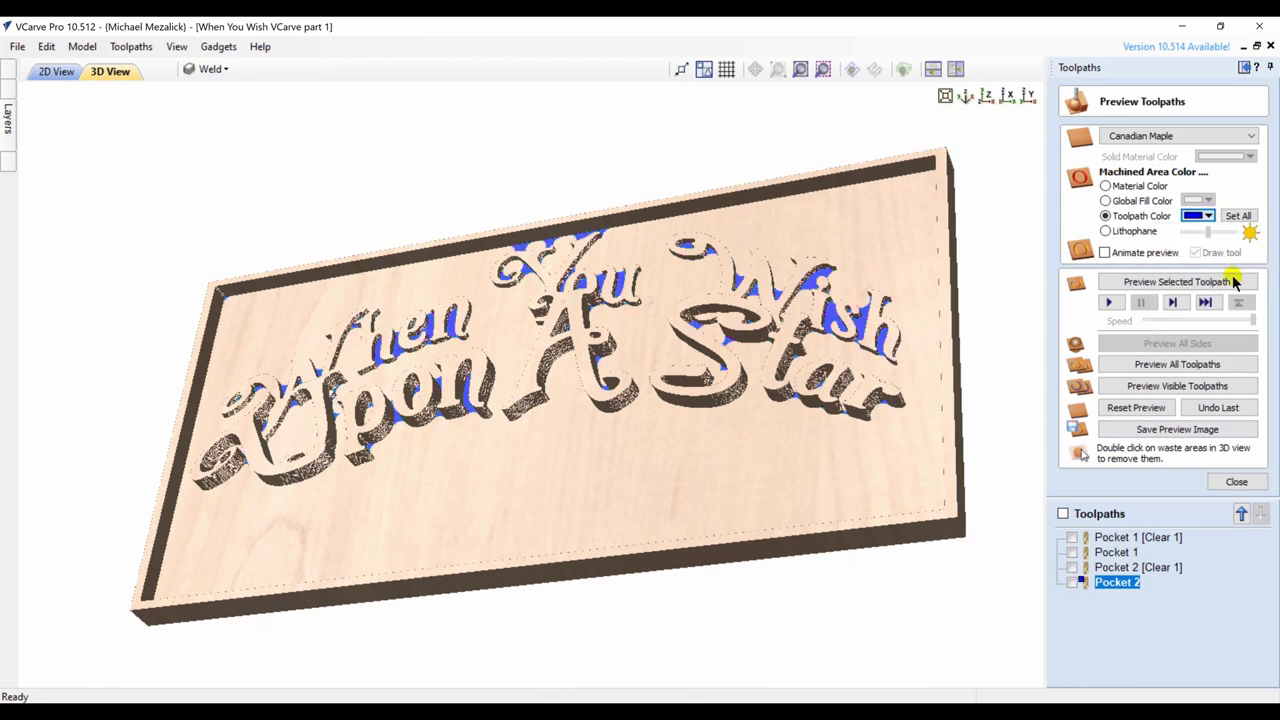
# Step: Give the Pocket 2 [Clear 1] toolpath the same blue preview color
pyautogui.click(1084, 567)
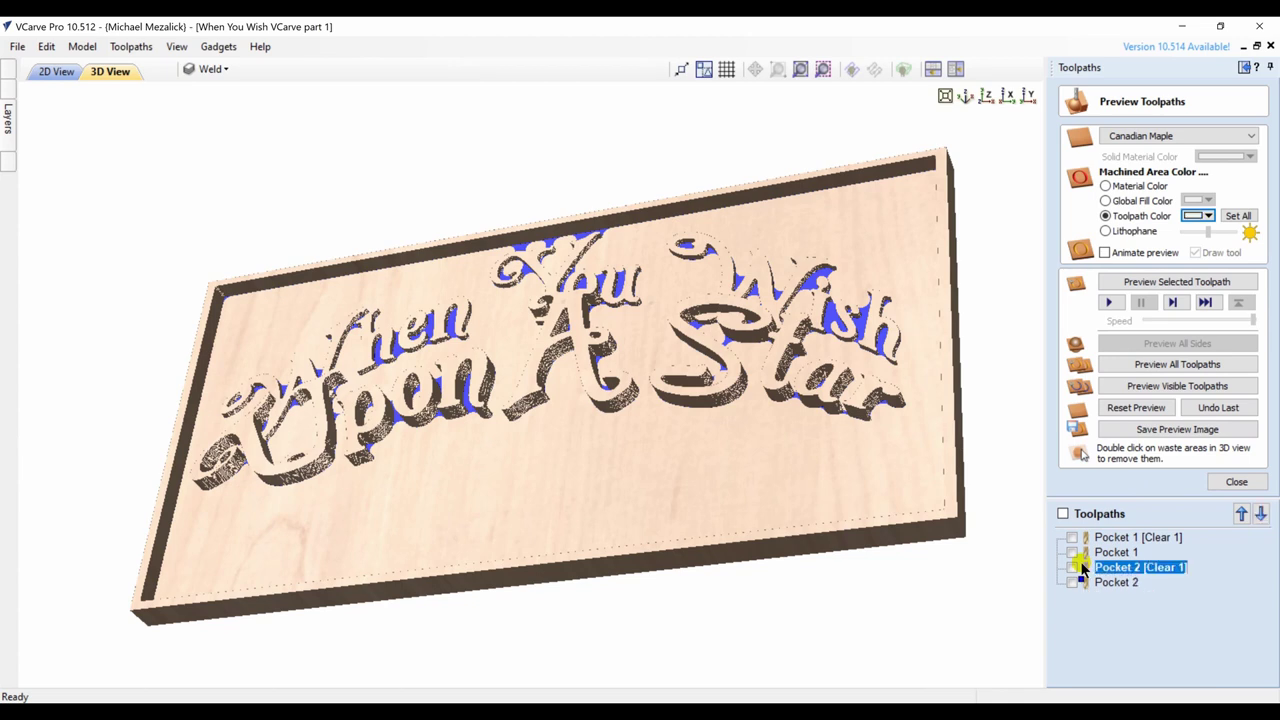
pyautogui.click(1206, 215)
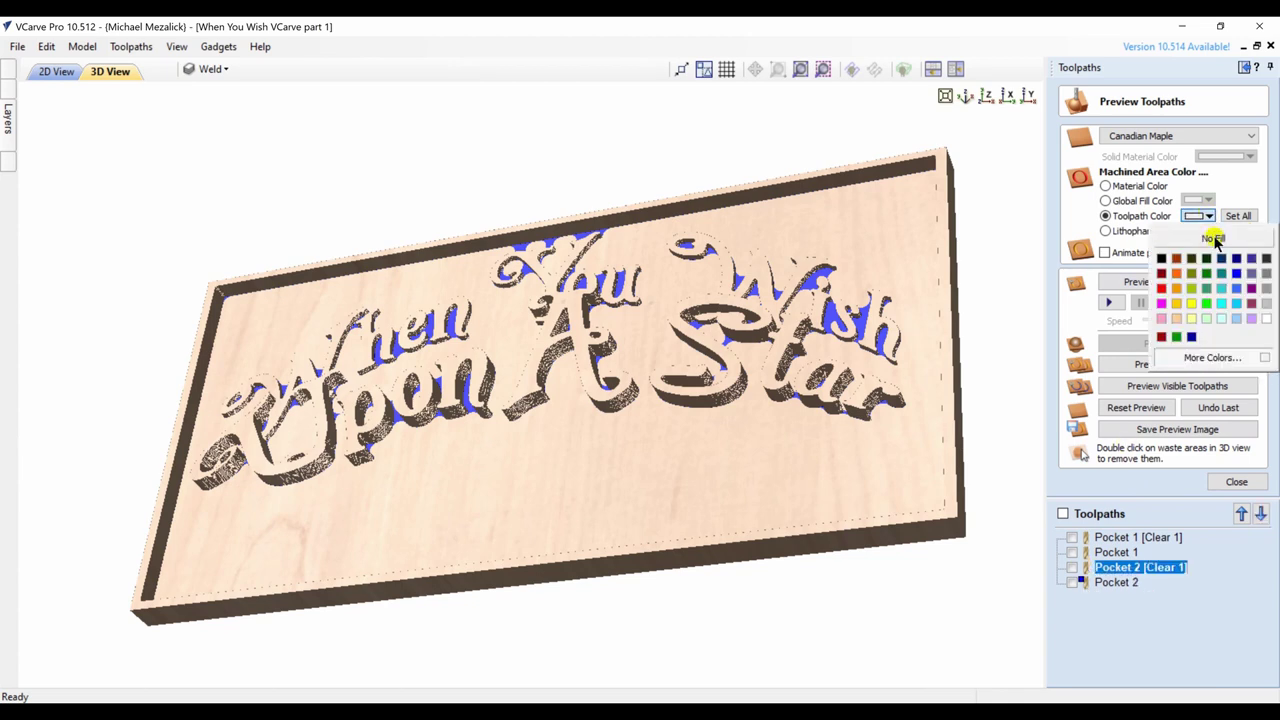
pyautogui.click(1236, 275)
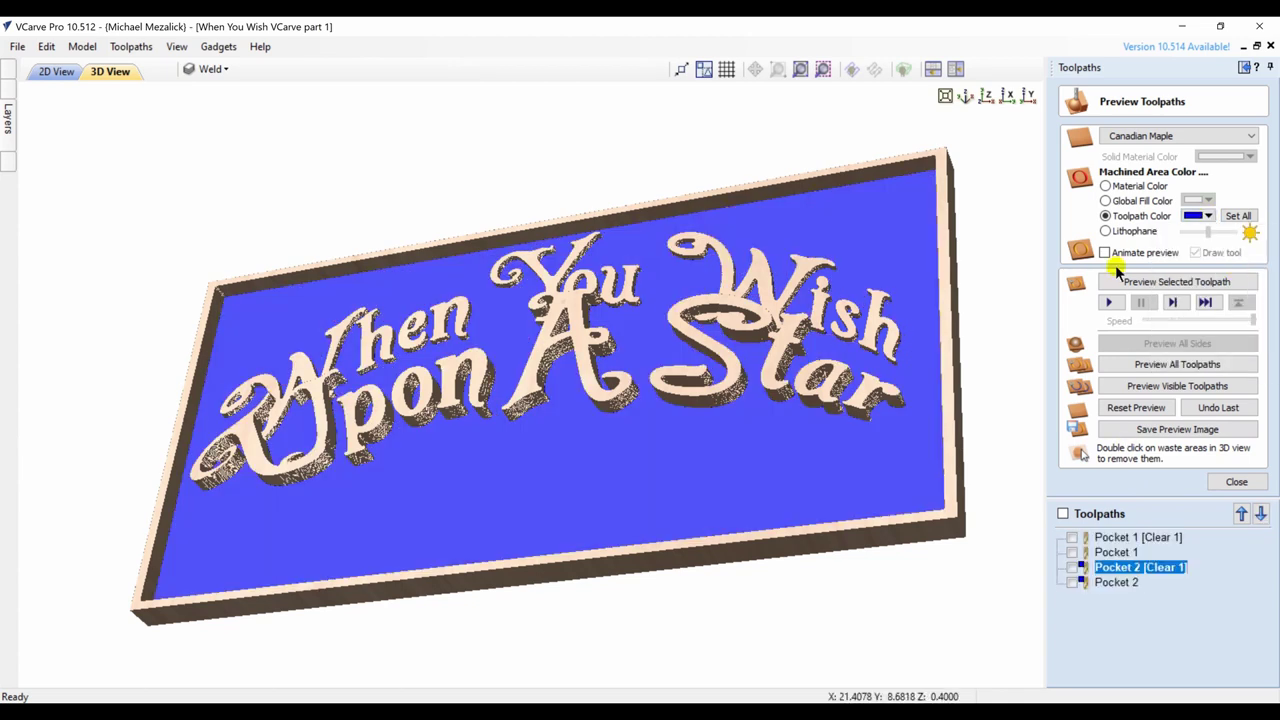
# Step: Delete all toolpaths in the When You Wish VCarve part 2 file, and reset the preview to uncut material
pyautogui.moveTo(436, 310); pyautogui.dragTo(580, 453)
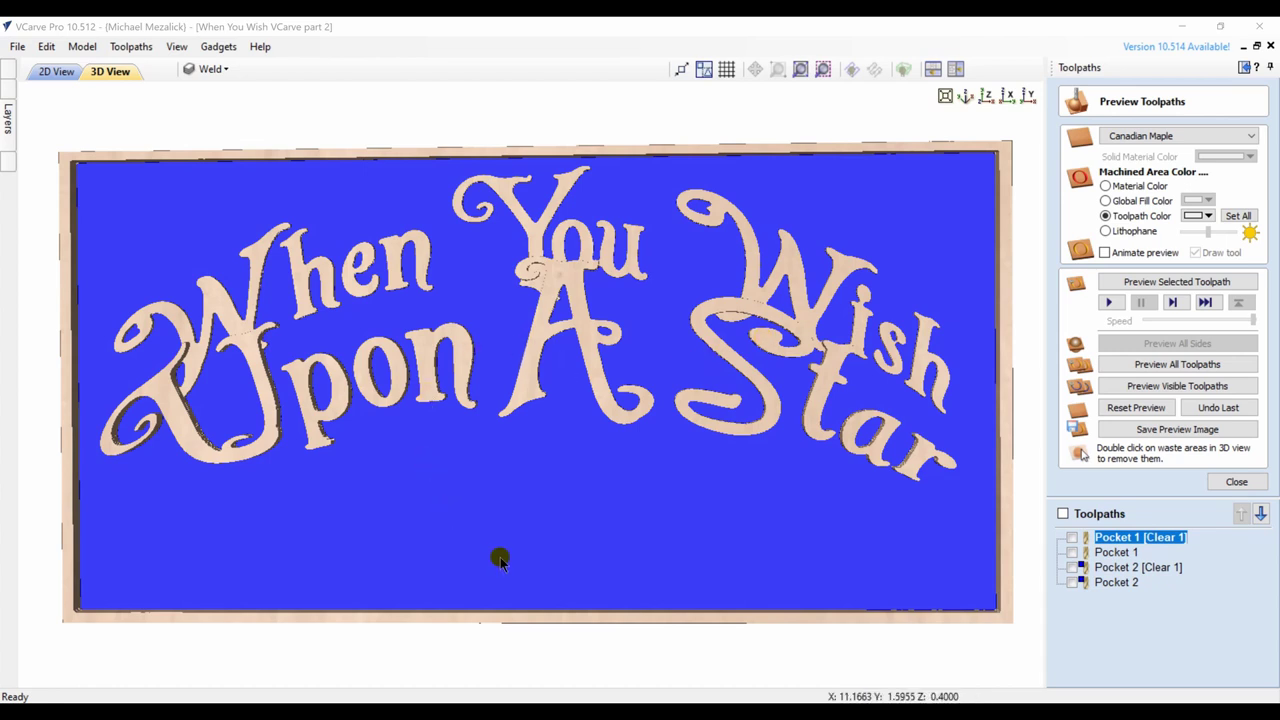
pyautogui.rightClick(1104, 583)
pyautogui.moveTo(1143, 573)
pyautogui.click(1004, 628)
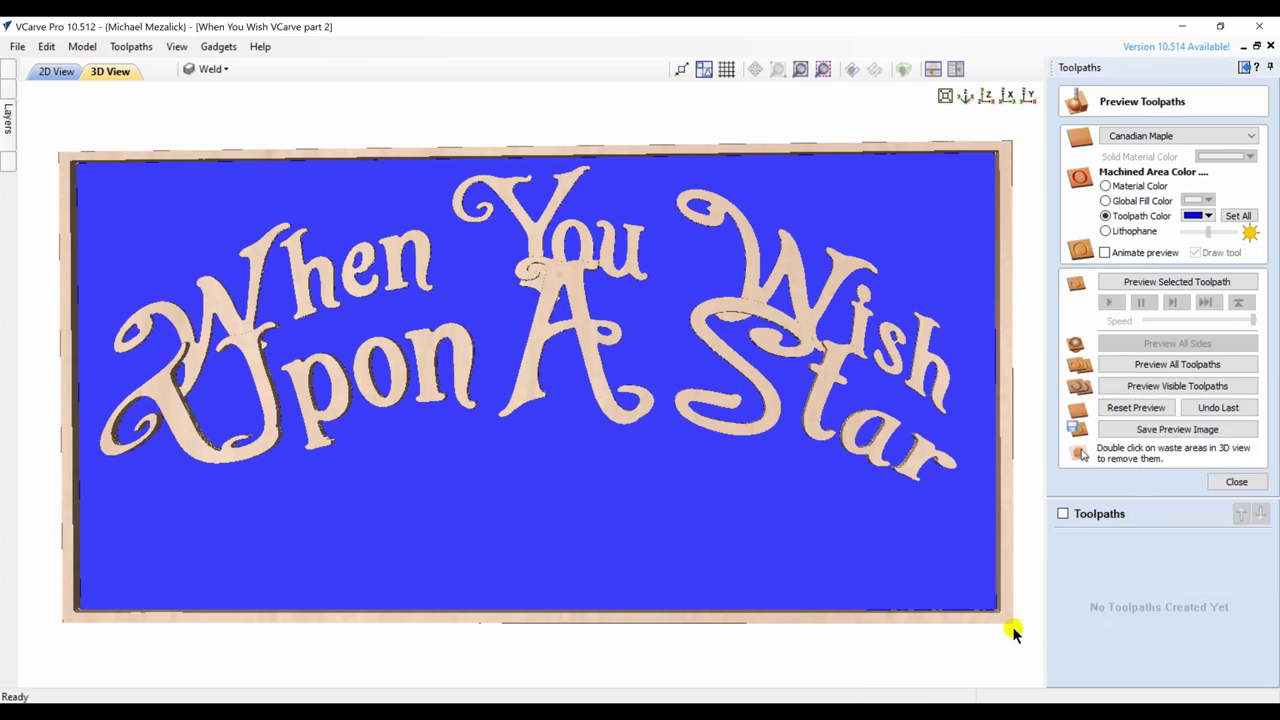
pyautogui.click(1136, 410)
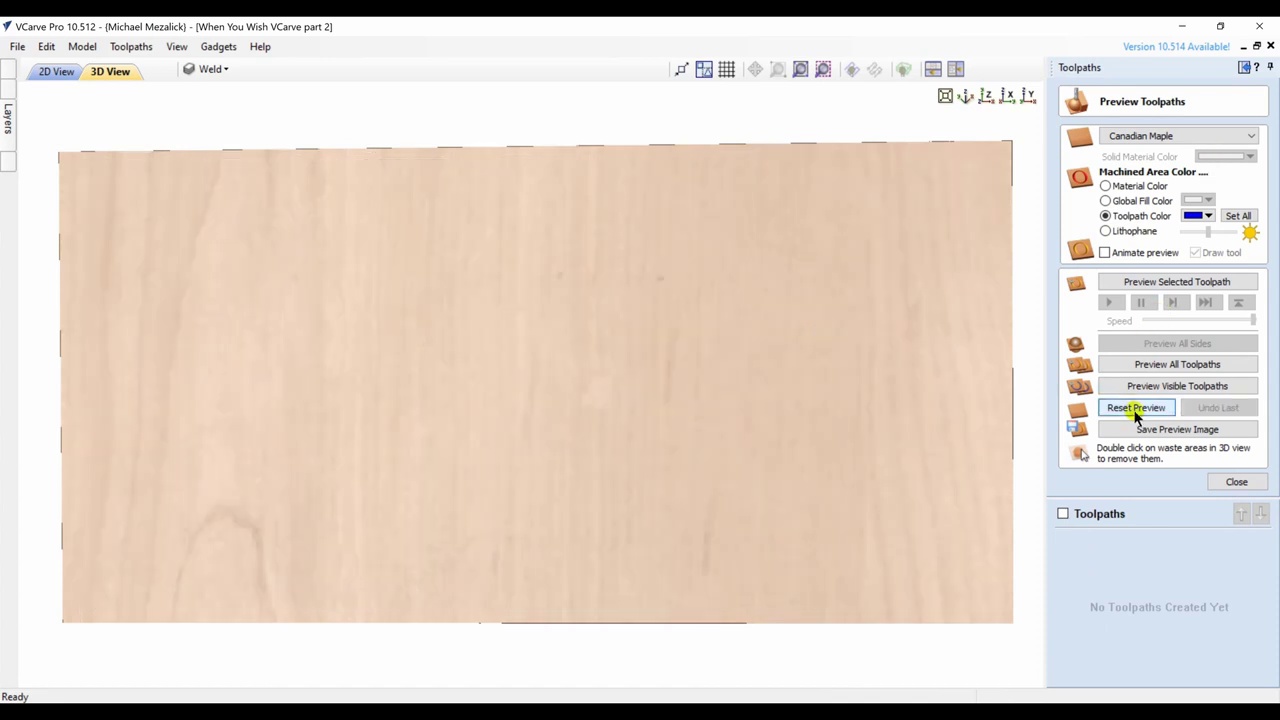
# Step: Return to the 2D layout with the layers list and deselect the vectors on the Weld layer
pyautogui.click(1242, 69)
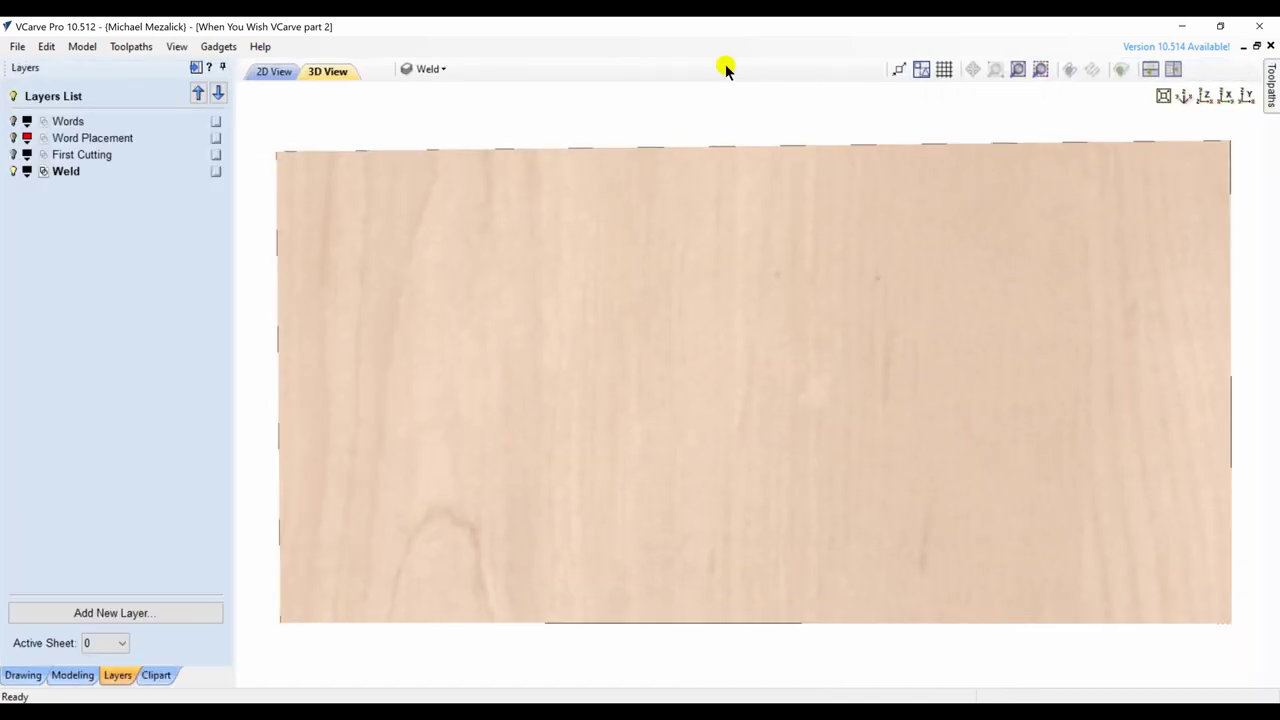
pyautogui.click(277, 73)
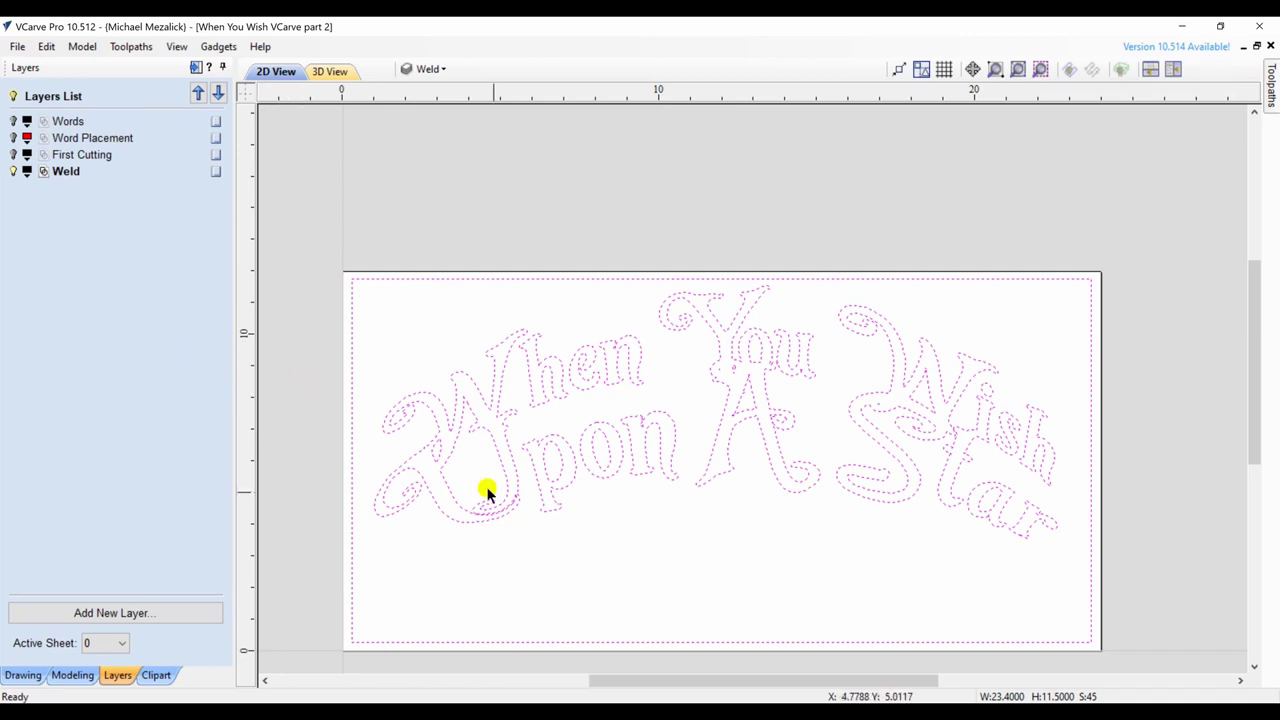
pyautogui.click(534, 557)
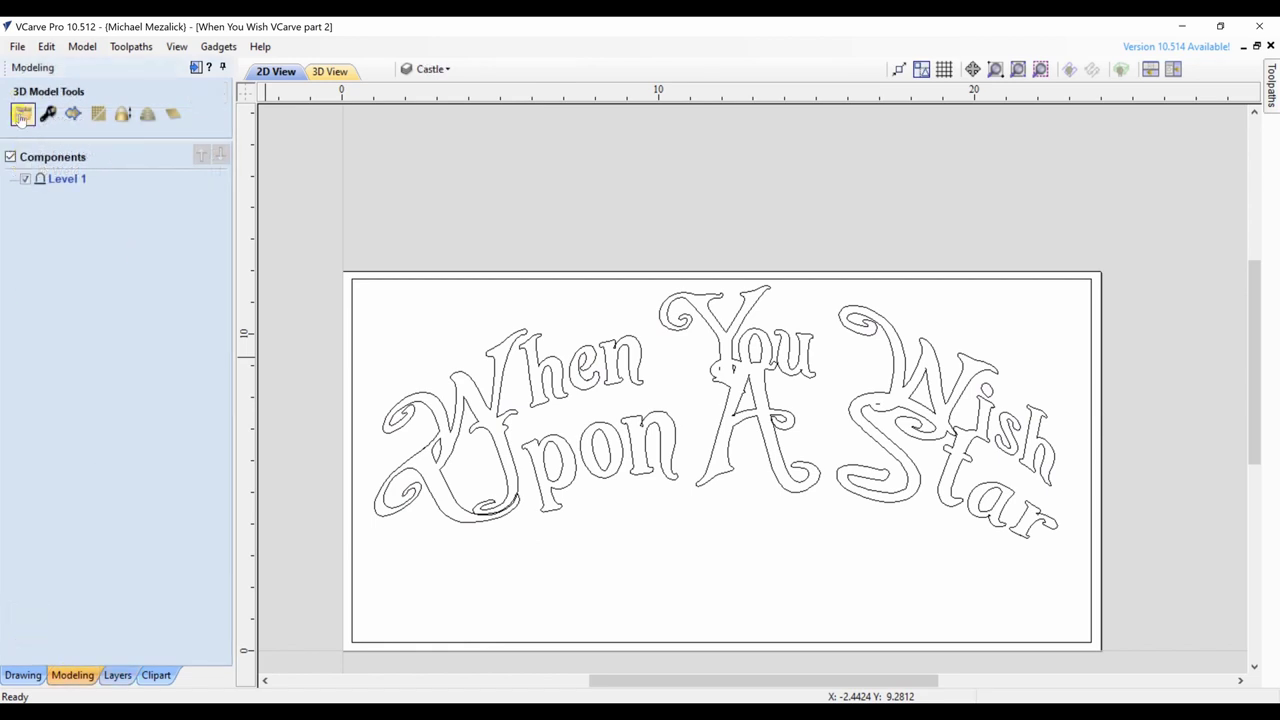
# Step: Import the CinderallasCastle 3D model from the Cinderella_Castle folder onto the Castle layer
pyautogui.click(22, 115)
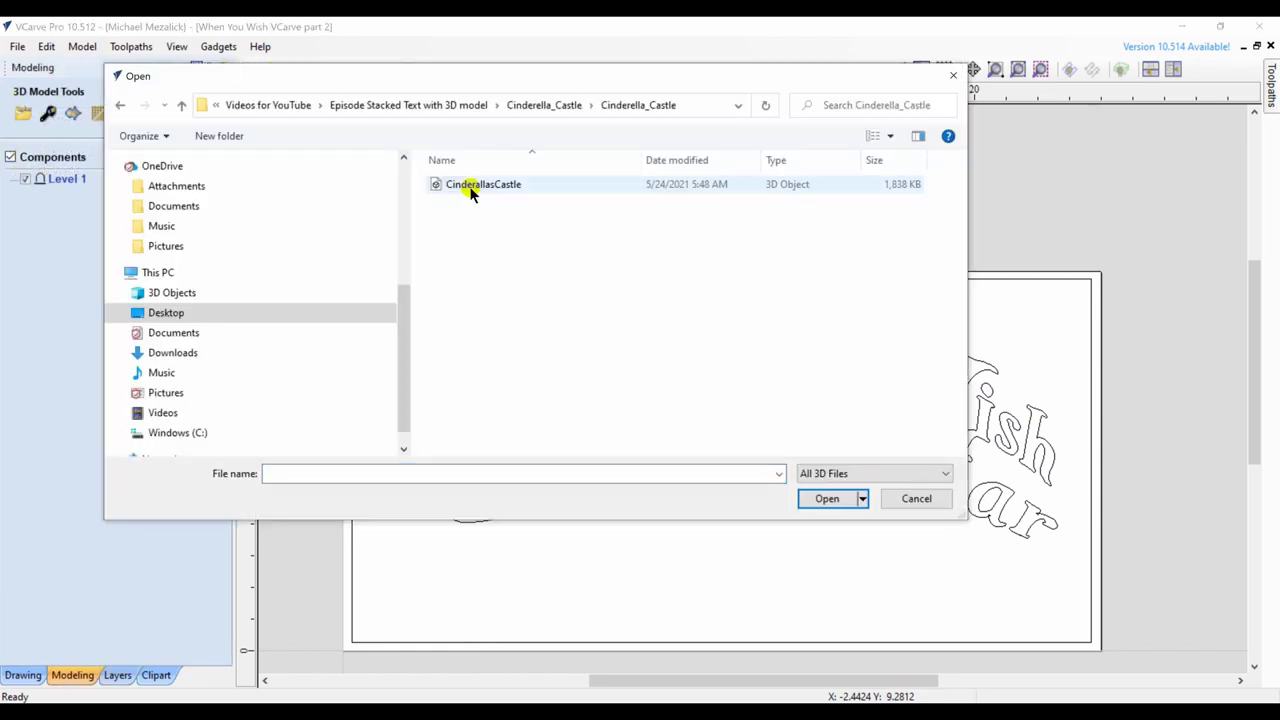
pyautogui.click(483, 185)
pyautogui.doubleClick(470, 190)
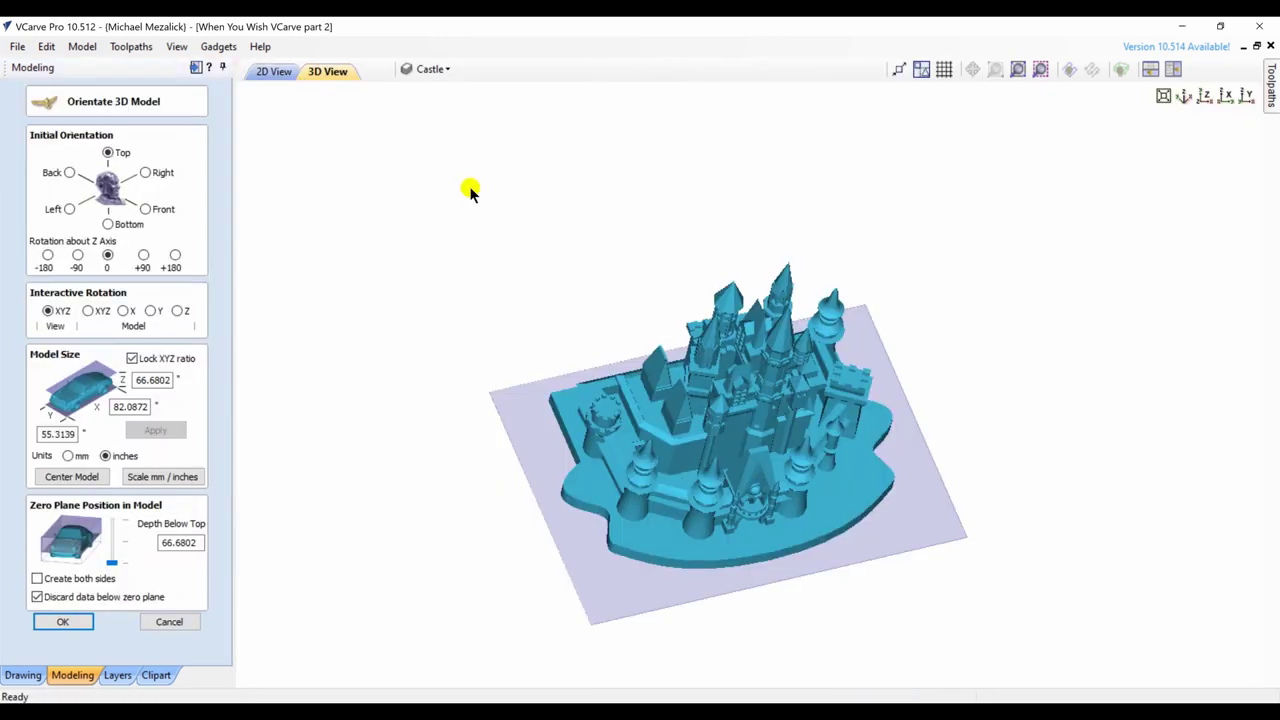
# Step: Orient the castle model to the front, scaled proportionally to an X size of 5 inches, and center it in the job
pyautogui.click(1205, 96)
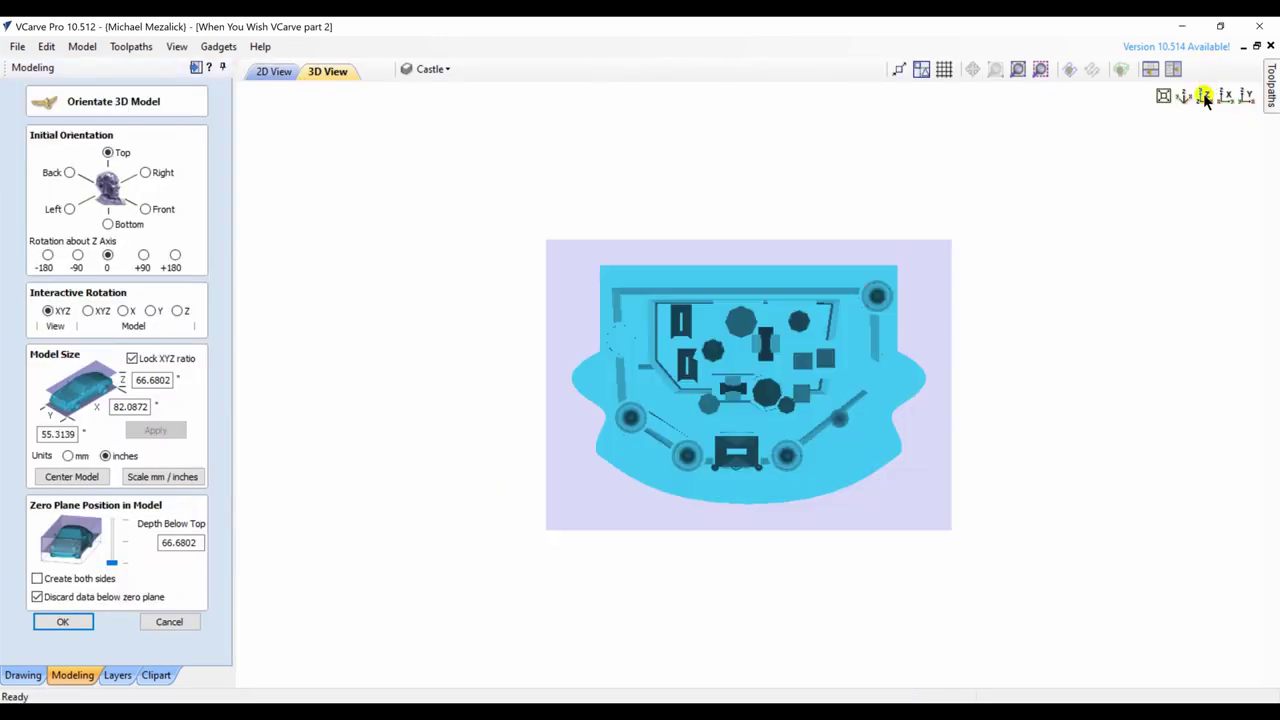
pyautogui.click(146, 210)
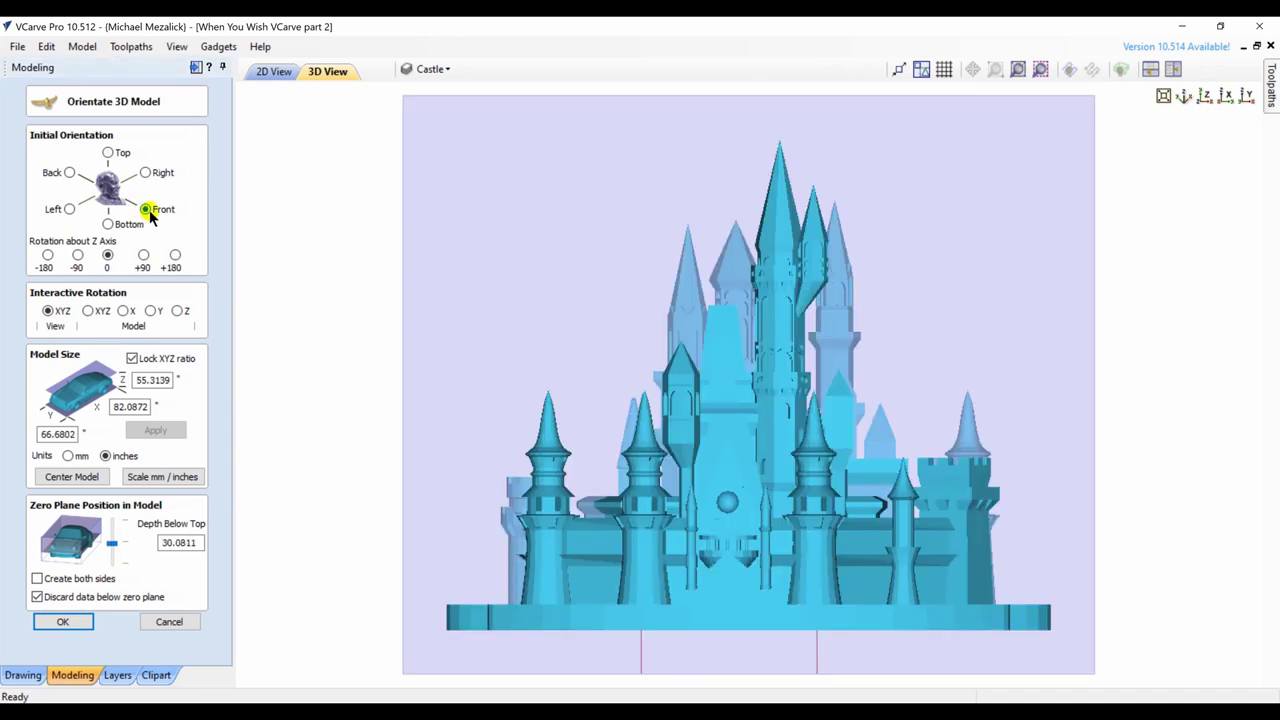
pyautogui.moveTo(150, 406); pyautogui.dragTo(104, 410)
pyautogui.write('5')
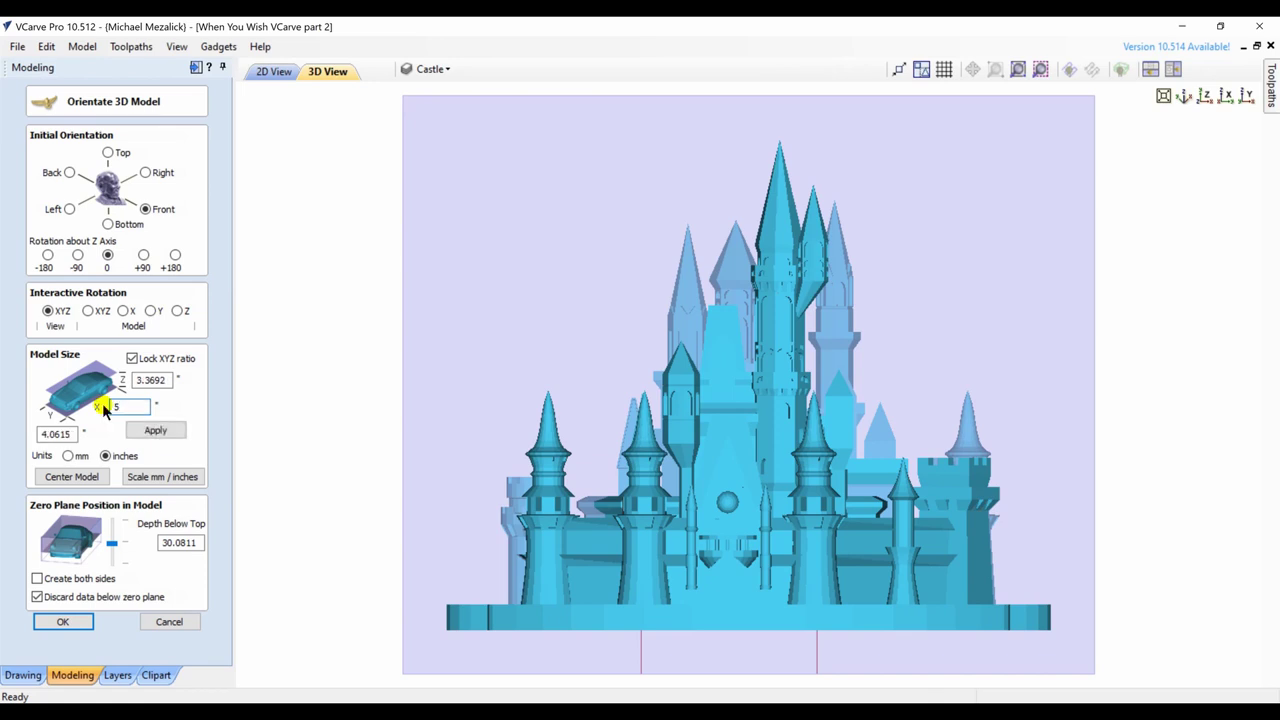
pyautogui.click(155, 430)
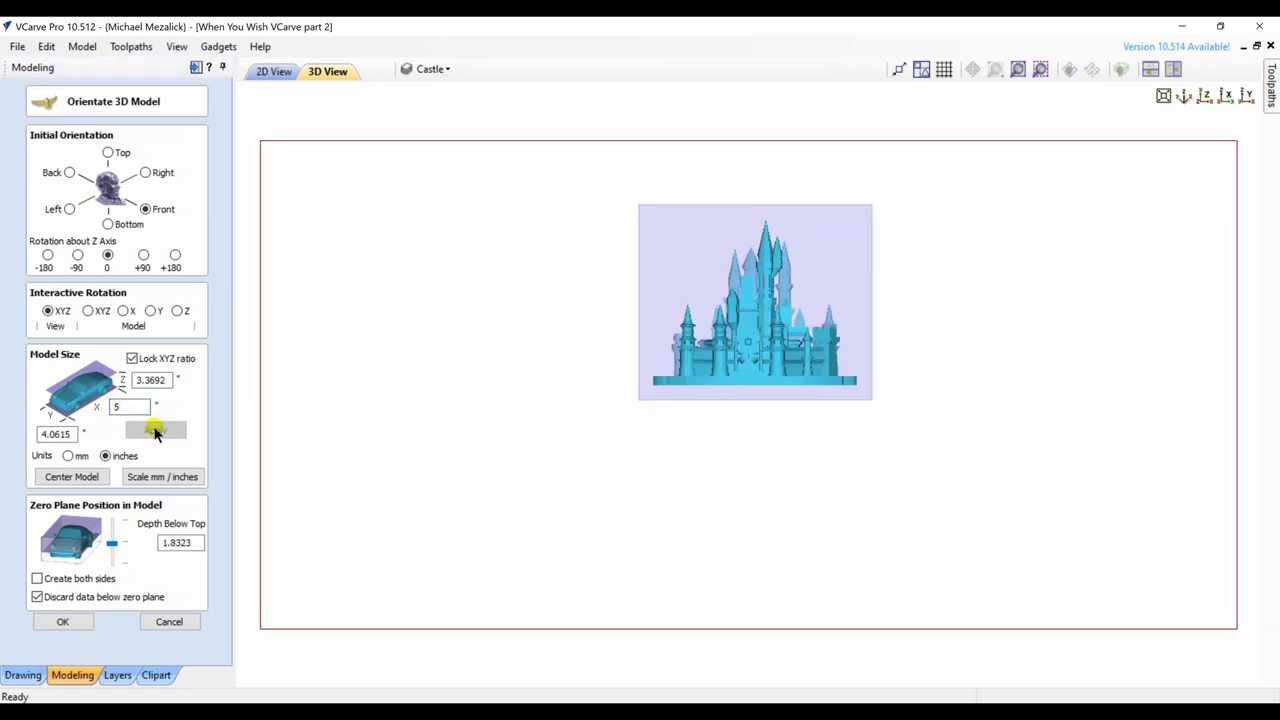
pyautogui.click(86, 477)
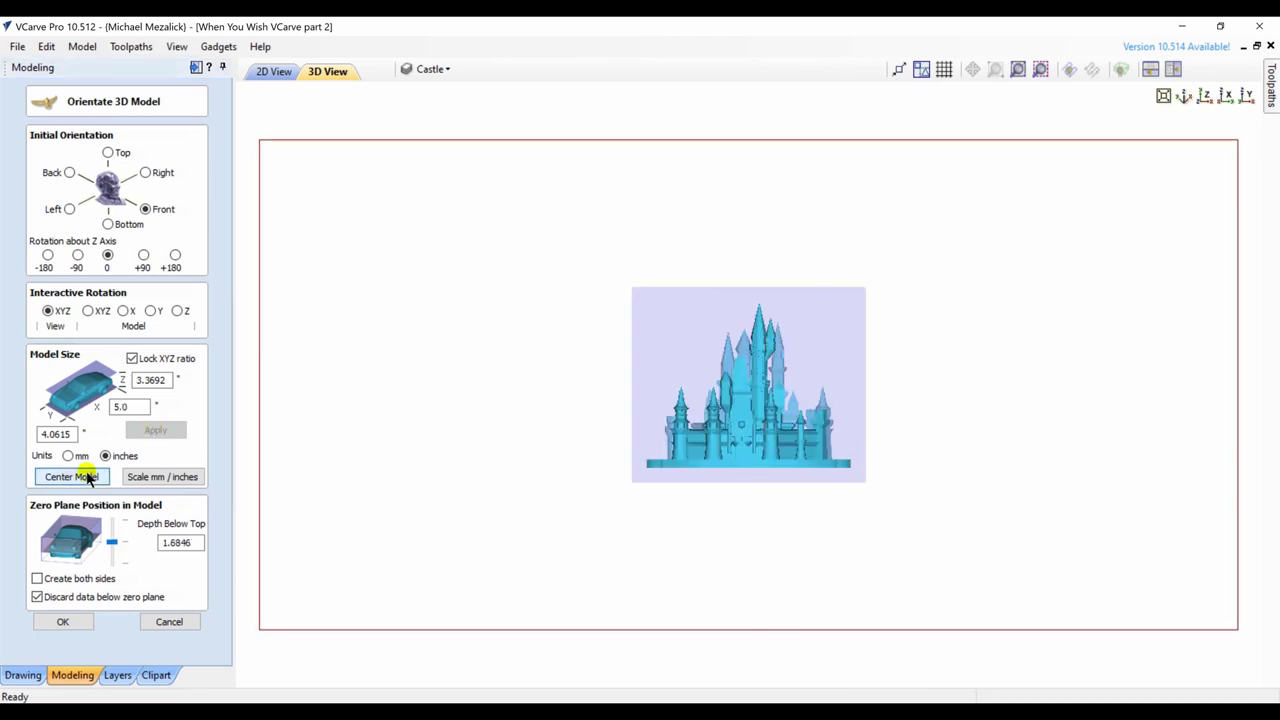
# Step: Shift the castle's zero plane to about 2.53 inches below the top while checking the model from the side
pyautogui.scroll(4, 686, 449)
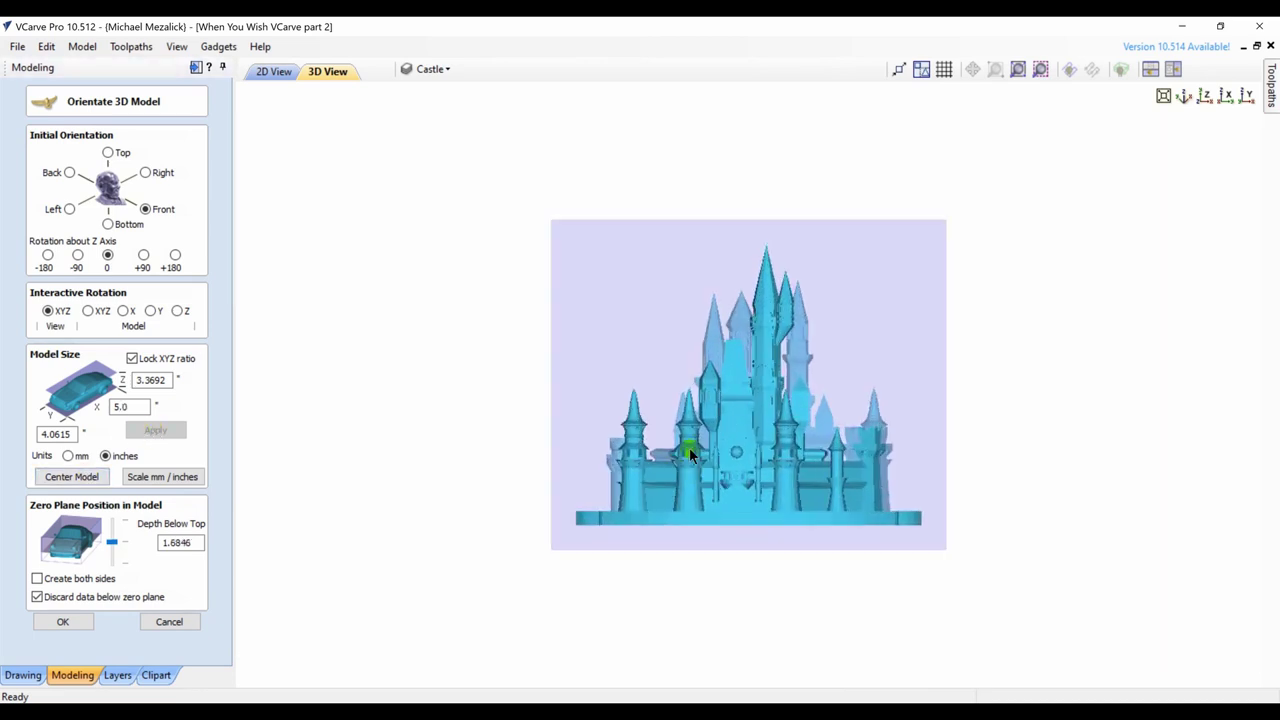
pyautogui.scroll(2, 694, 449)
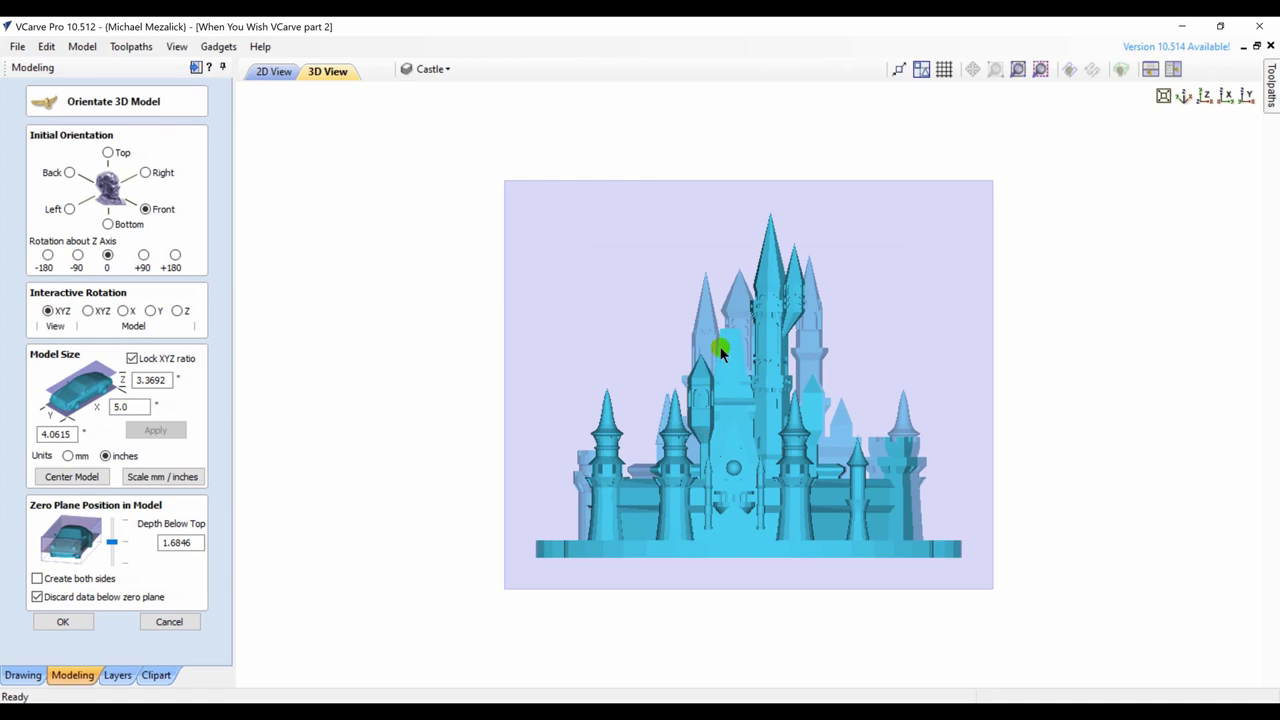
pyautogui.moveTo(560, 429); pyautogui.dragTo(809, 400)
pyautogui.moveTo(596, 360); pyautogui.dragTo(811, 358)
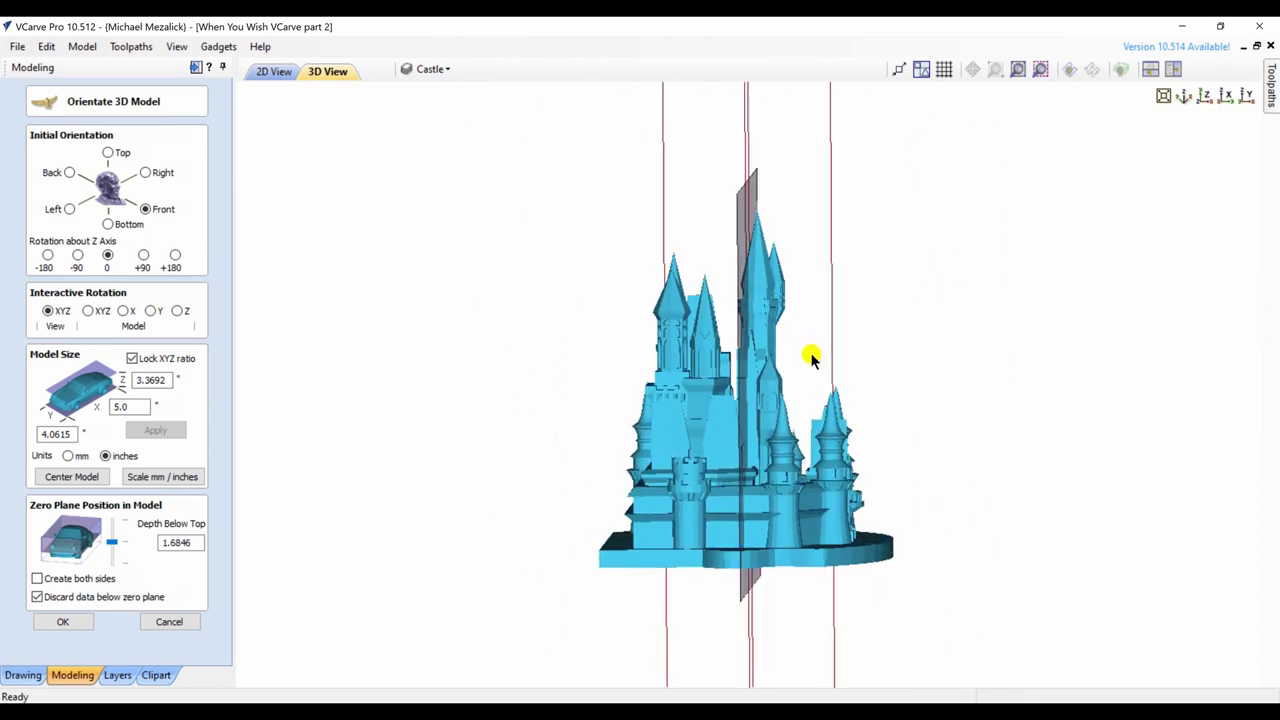
pyautogui.click(112, 543)
pyautogui.moveTo(112, 543); pyautogui.dragTo(112, 557)
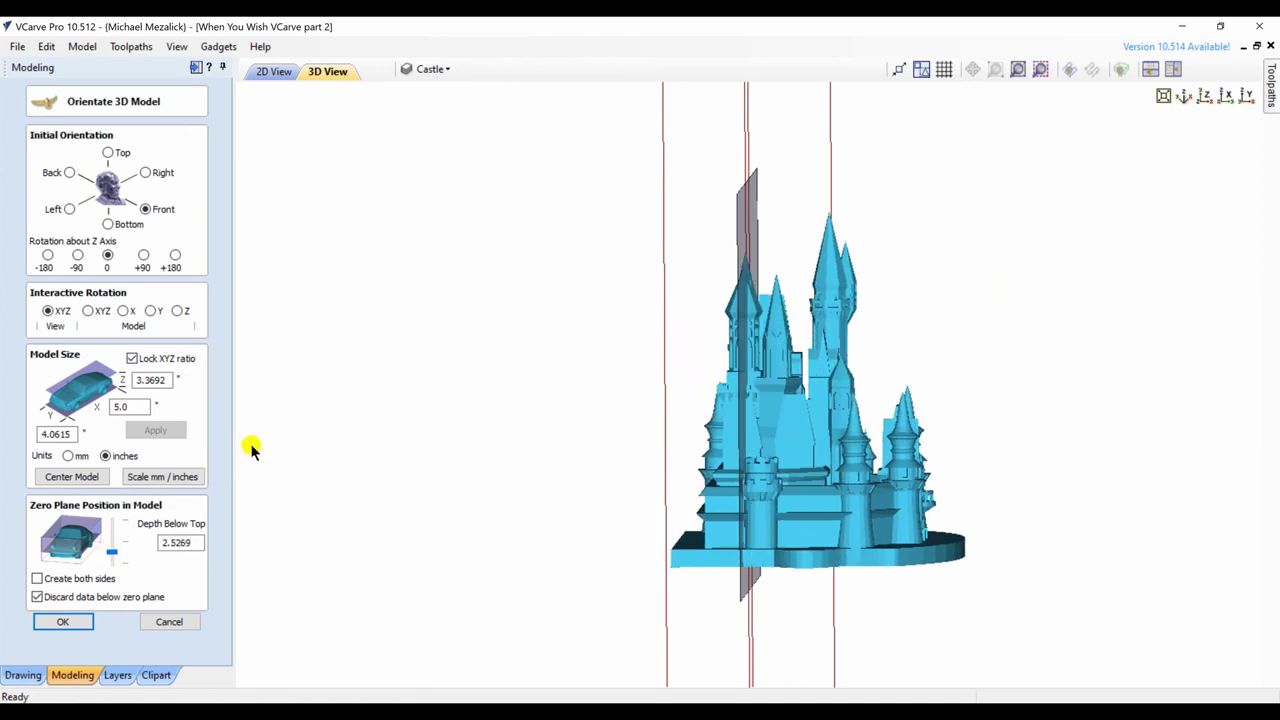
pyautogui.moveTo(271, 434); pyautogui.dragTo(283, 526)
pyautogui.moveTo(980, 334); pyautogui.dragTo(877, 380)
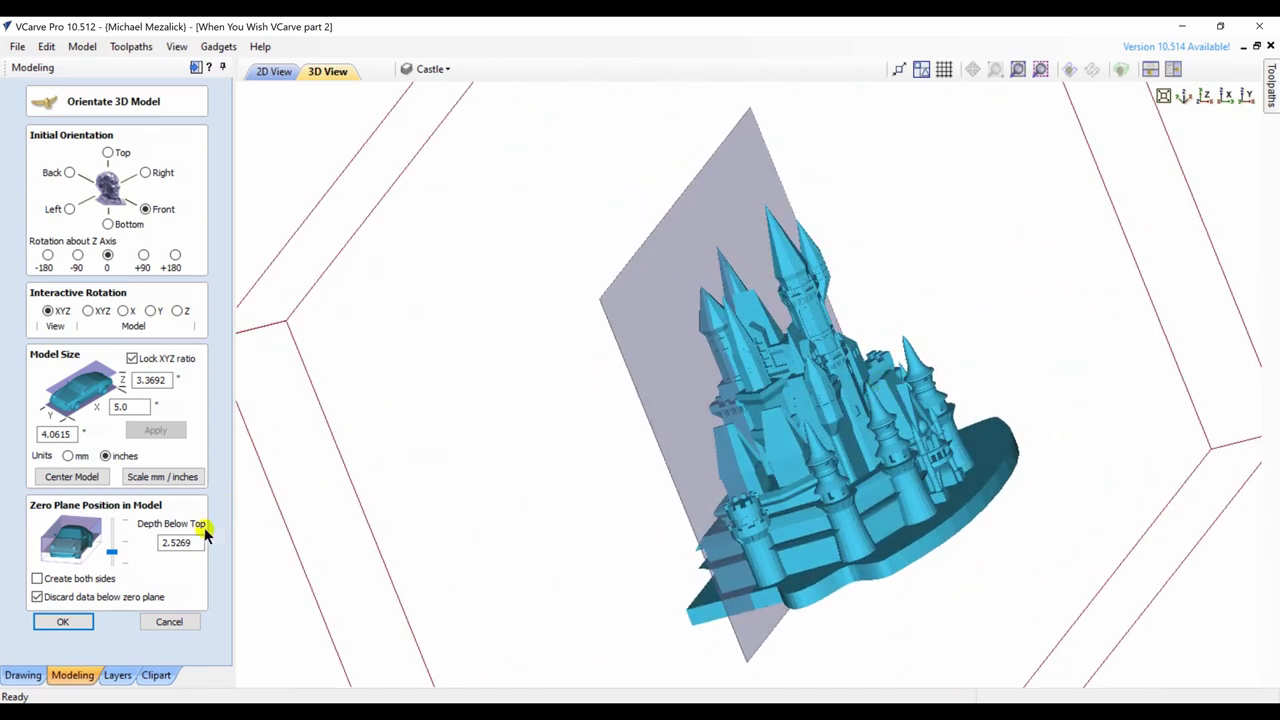
# Step: Set the castle's zero plane depth below top to 2.6 inches and accept the orientation to create the component
pyautogui.click(195, 541)
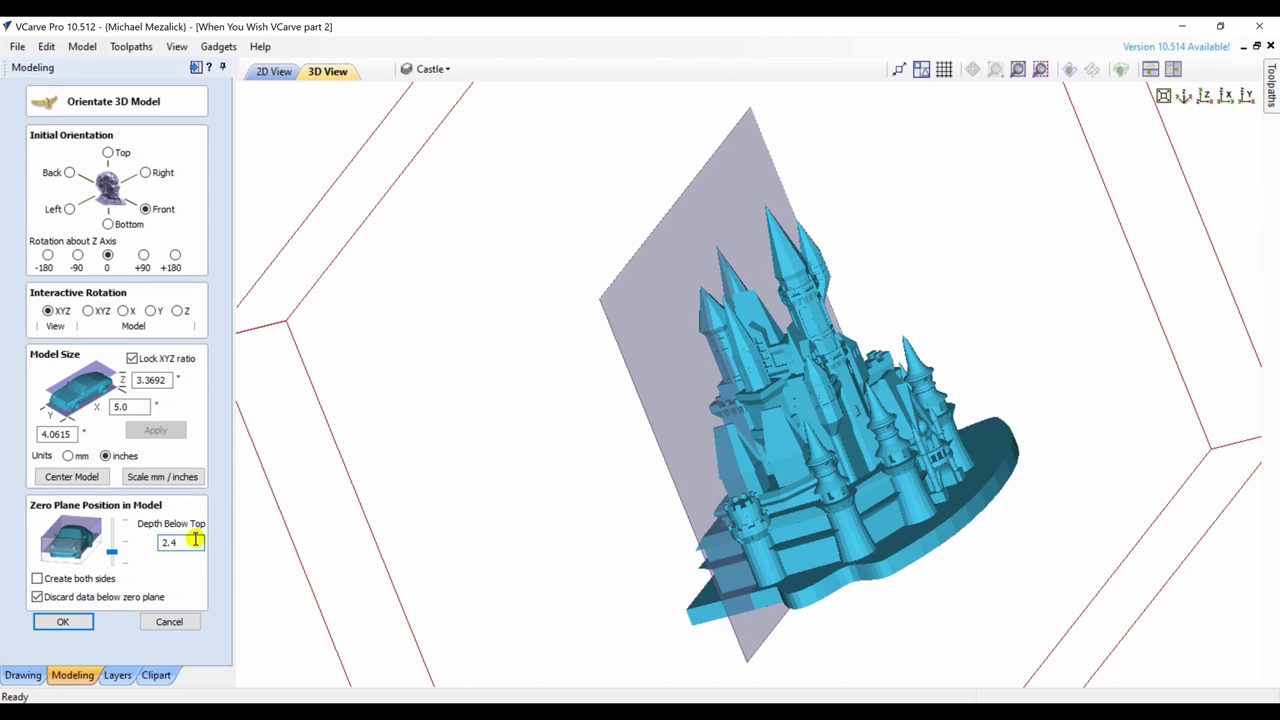
pyautogui.doubleClick(195, 540)
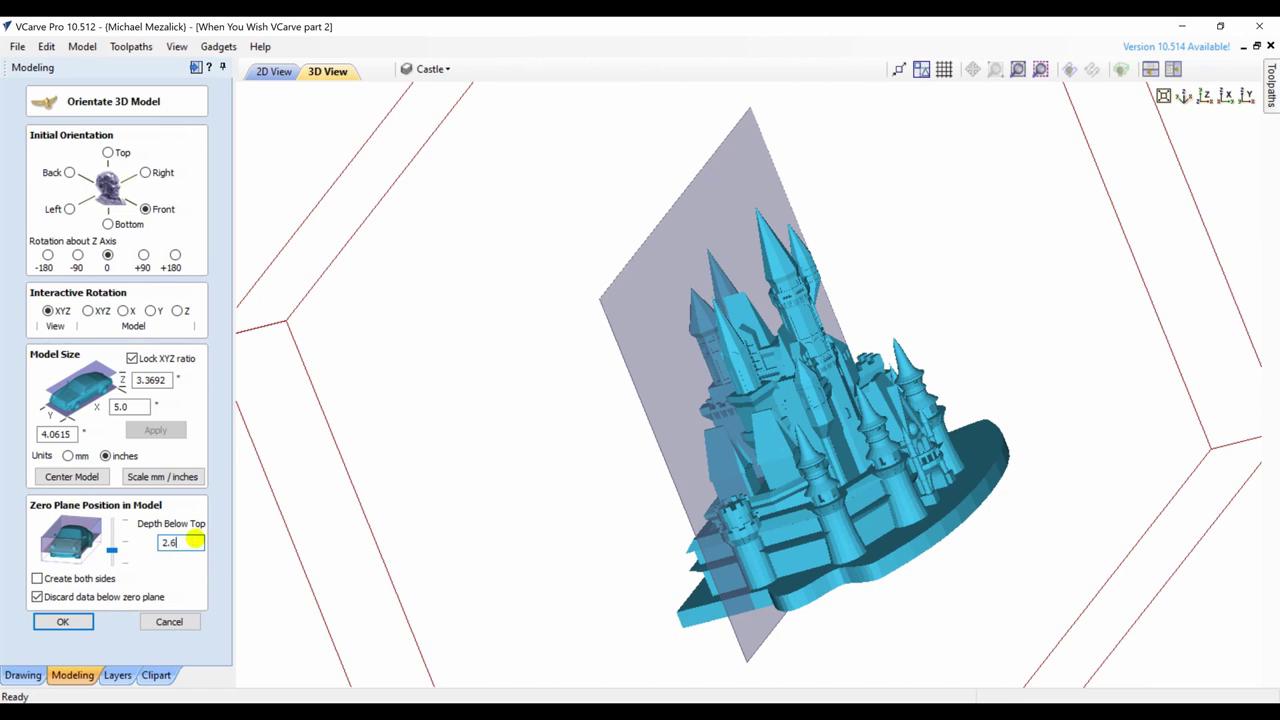
pyautogui.write('2.6')
pyautogui.doubleClick(195, 540)
pyautogui.moveTo(534, 394); pyautogui.dragTo(483, 309)
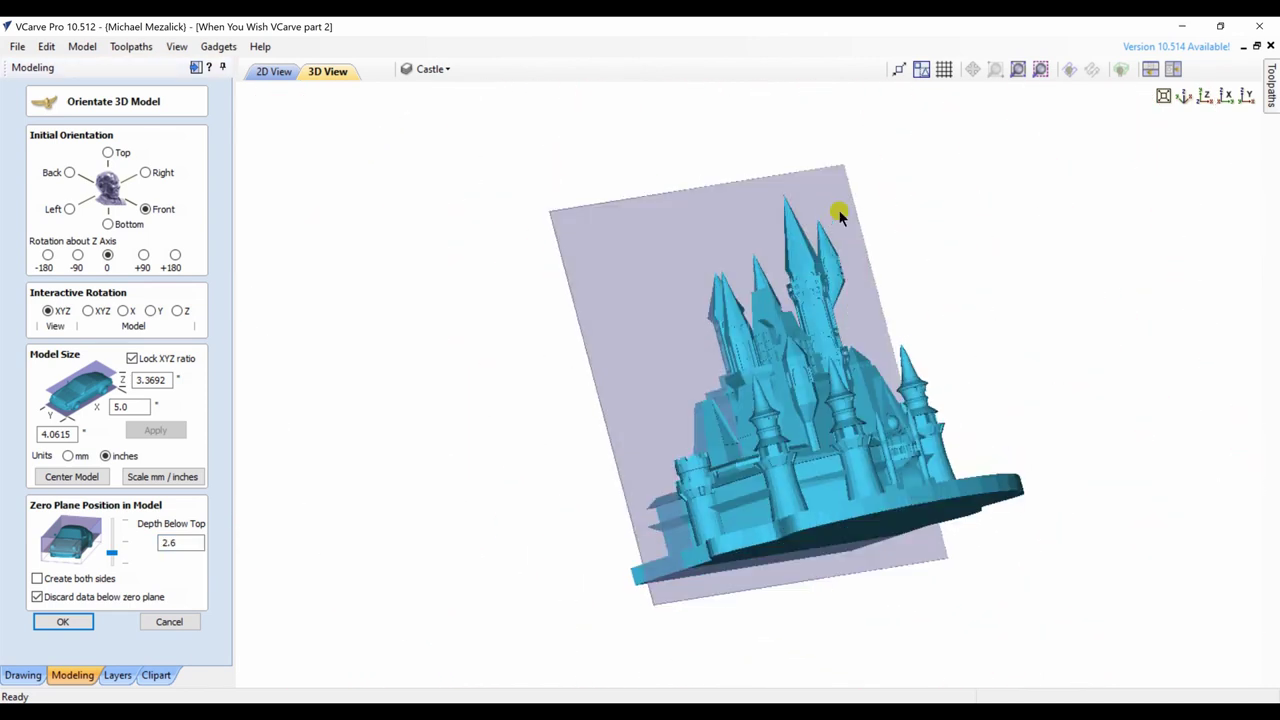
pyautogui.click(1204, 96)
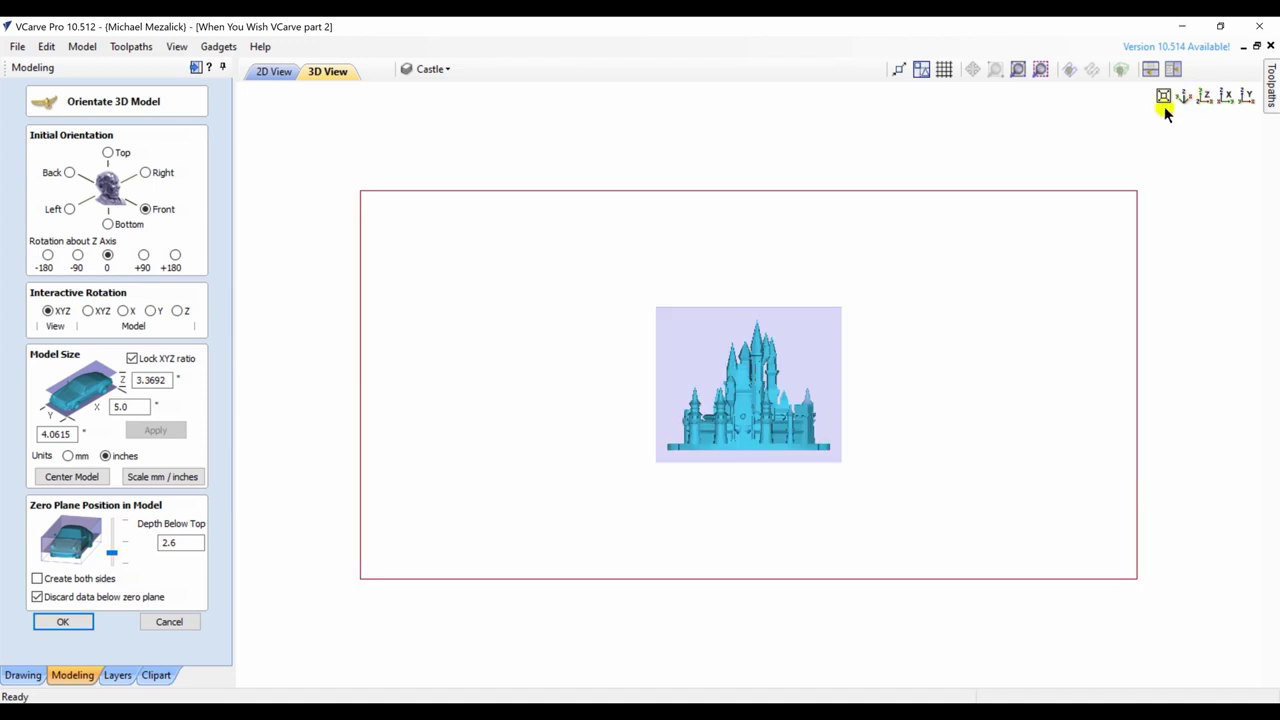
pyautogui.click(63, 621)
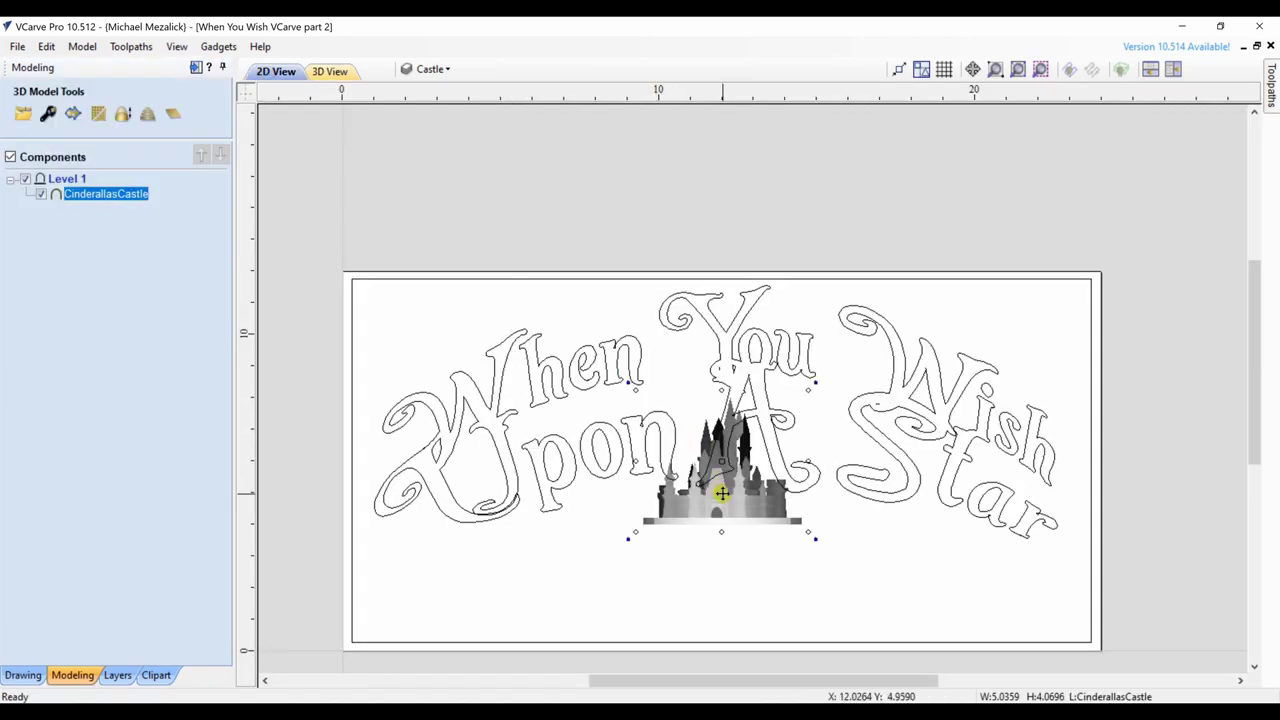
# Step: Turn off Auto Scale Z, then enlarge the castle to about 10.7 by 8.6 inches and place it along the sign's lower middle
pyautogui.click(22, 673)
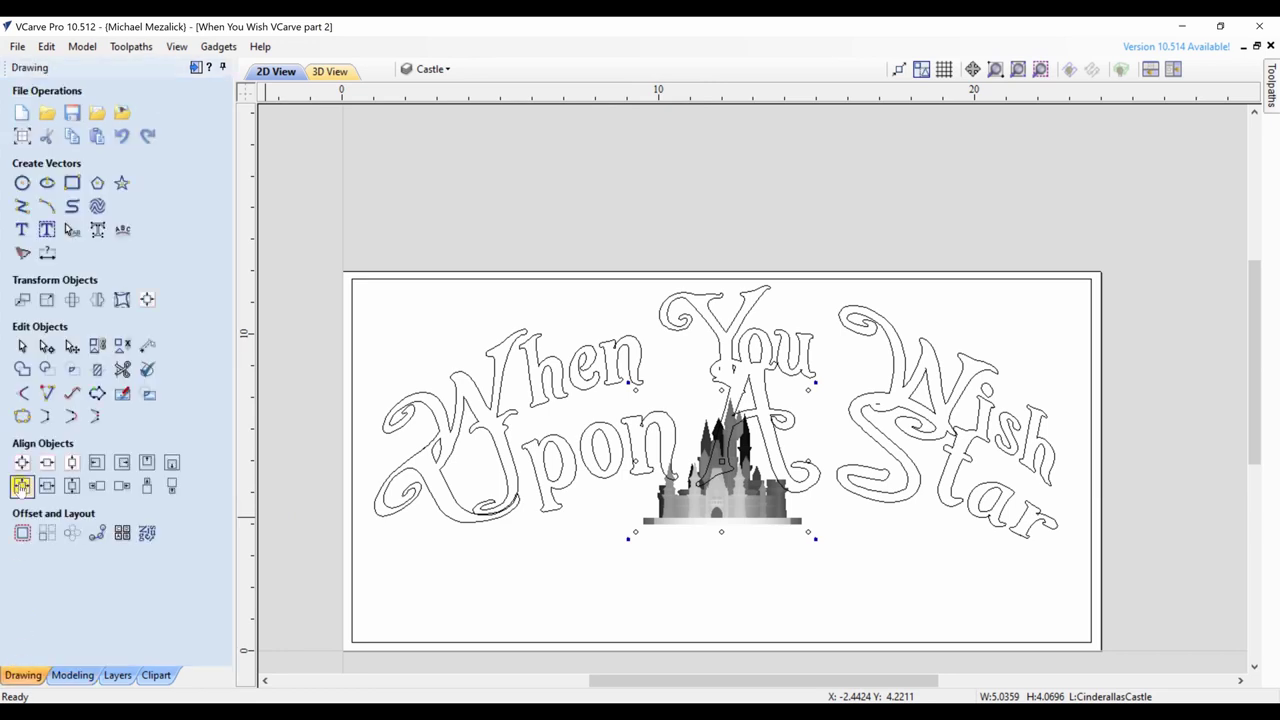
pyautogui.click(47, 299)
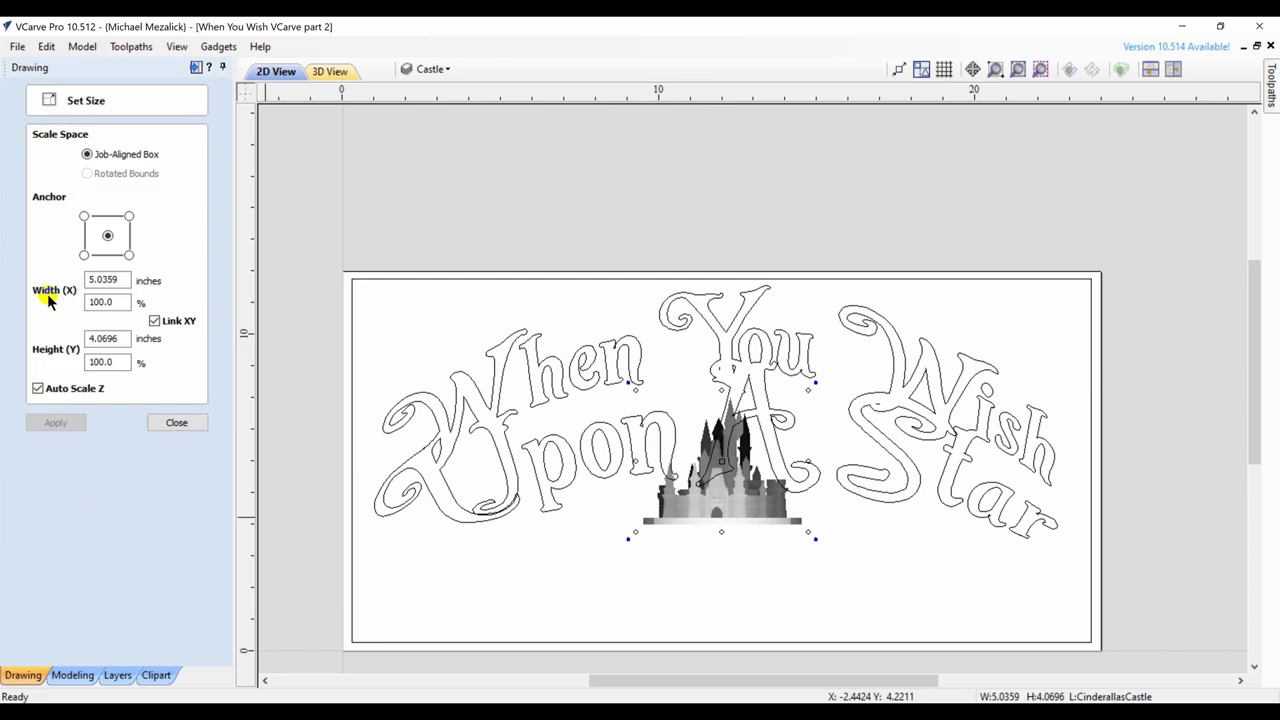
pyautogui.click(37, 389)
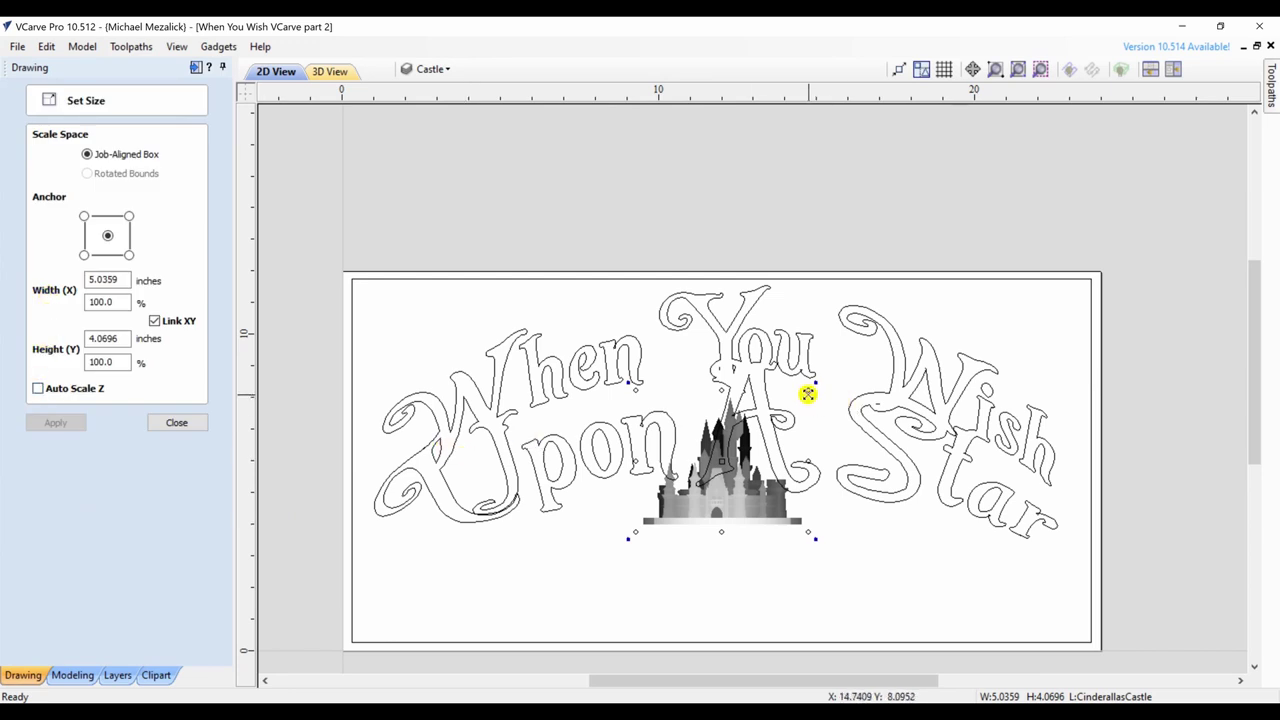
pyautogui.moveTo(808, 388); pyautogui.dragTo(886, 323)
pyautogui.click(781, 420)
pyautogui.moveTo(748, 426); pyautogui.dragTo(762, 462)
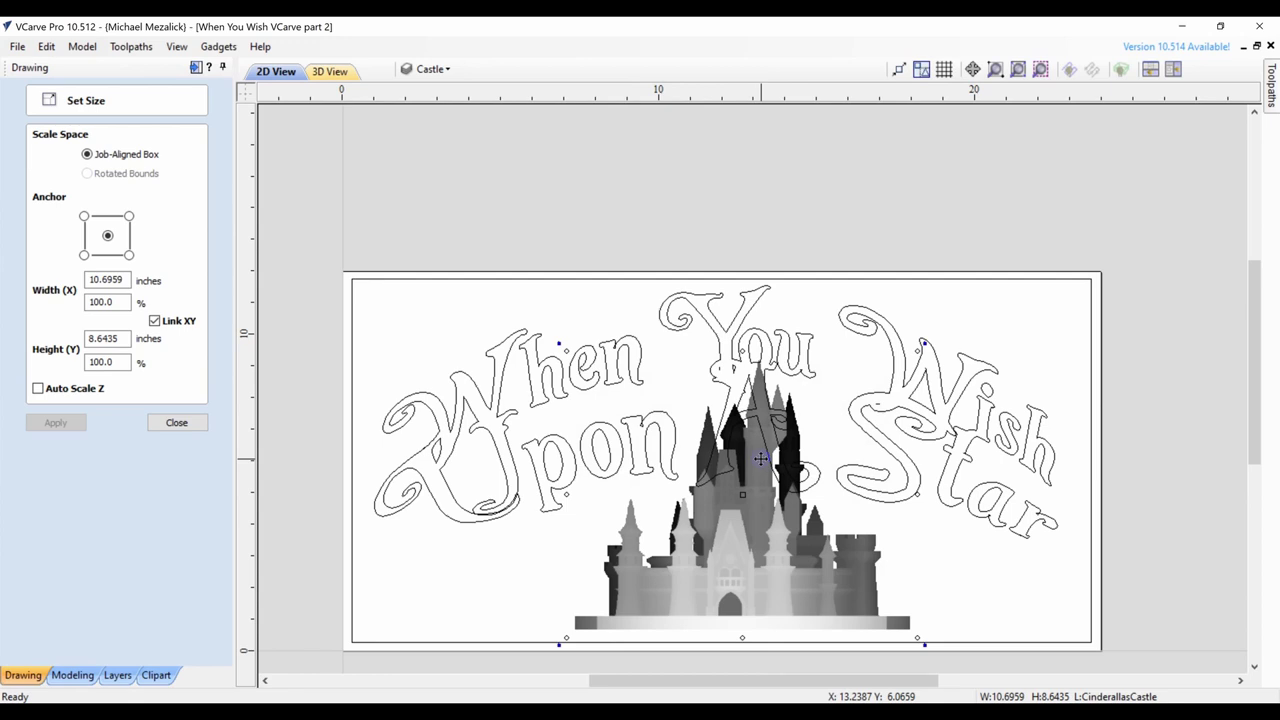
# Step: Set the castle component's shape height to 0.5 inches and its base height to 0.1 inches
pyautogui.press('F3')
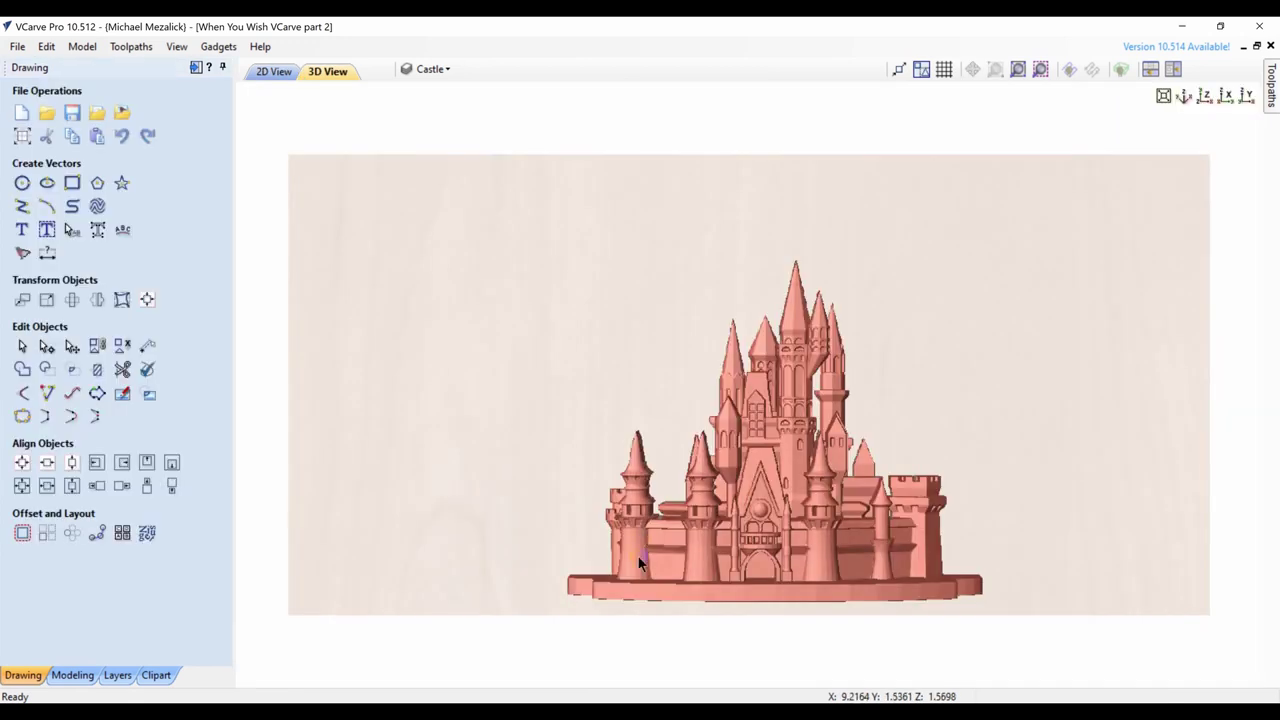
pyautogui.moveTo(717, 483); pyautogui.dragTo(394, 366)
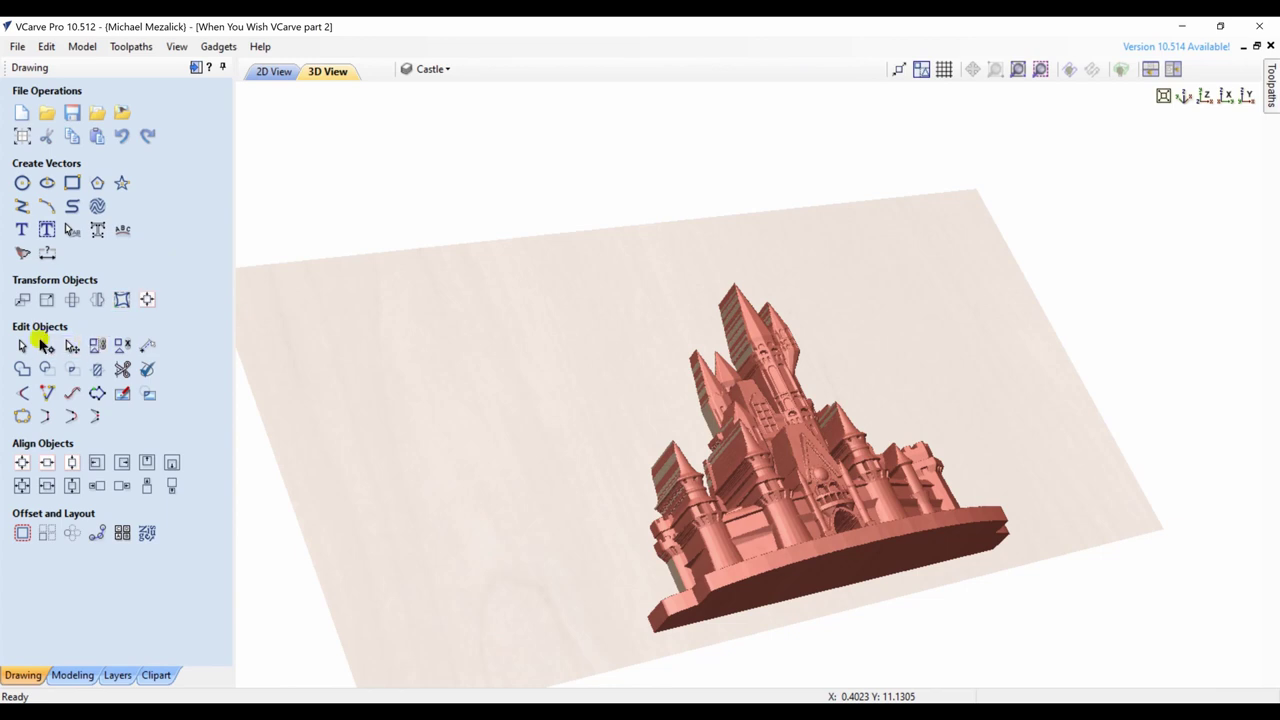
pyautogui.click(70, 676)
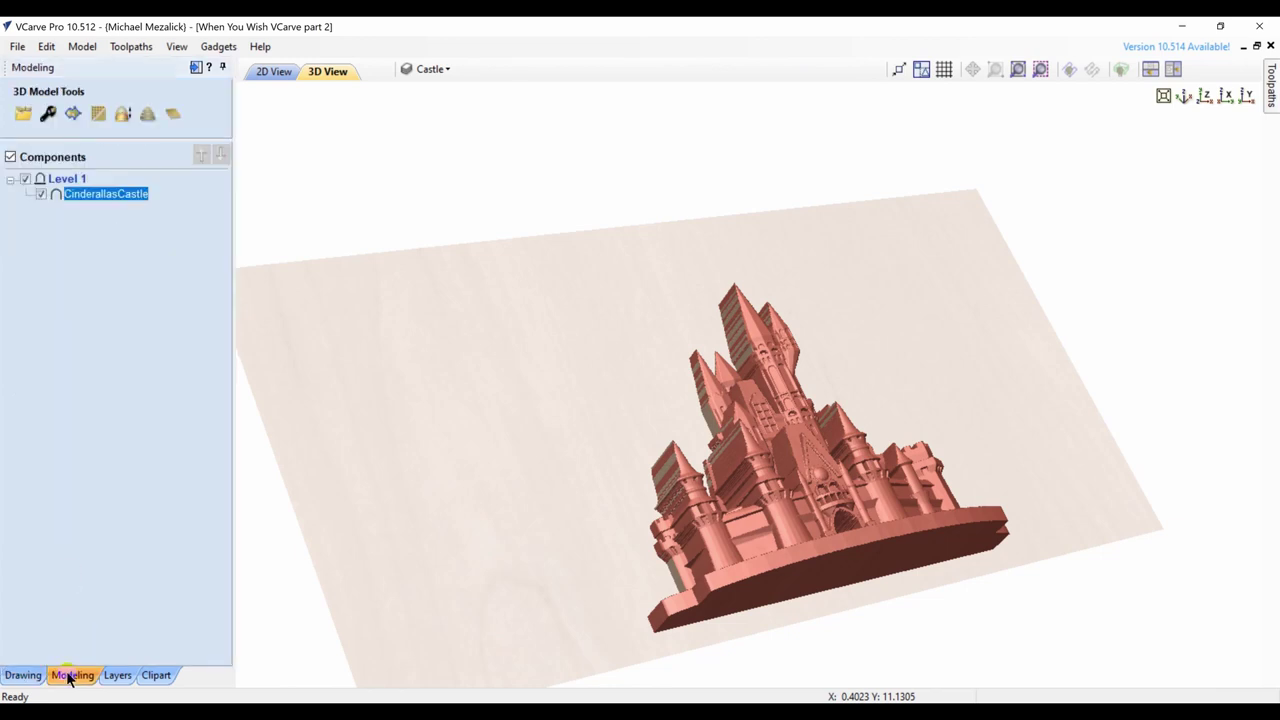
pyautogui.click(48, 116)
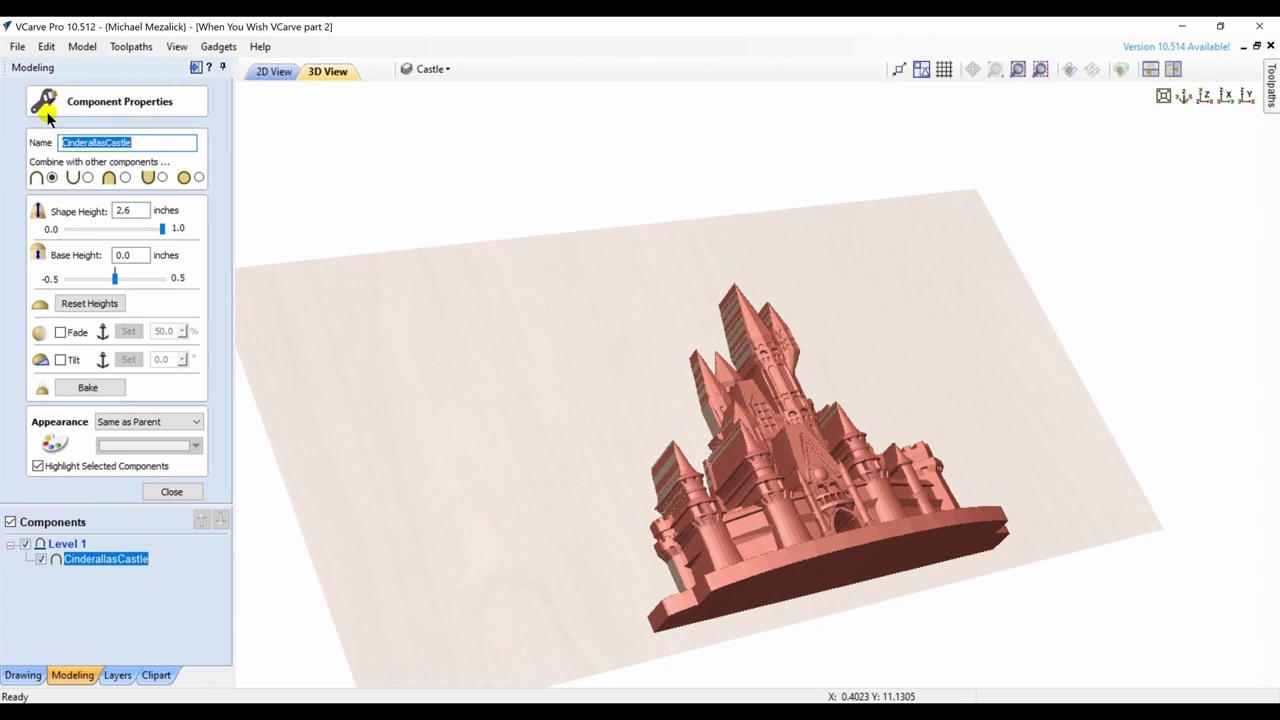
pyautogui.doubleClick(128, 210)
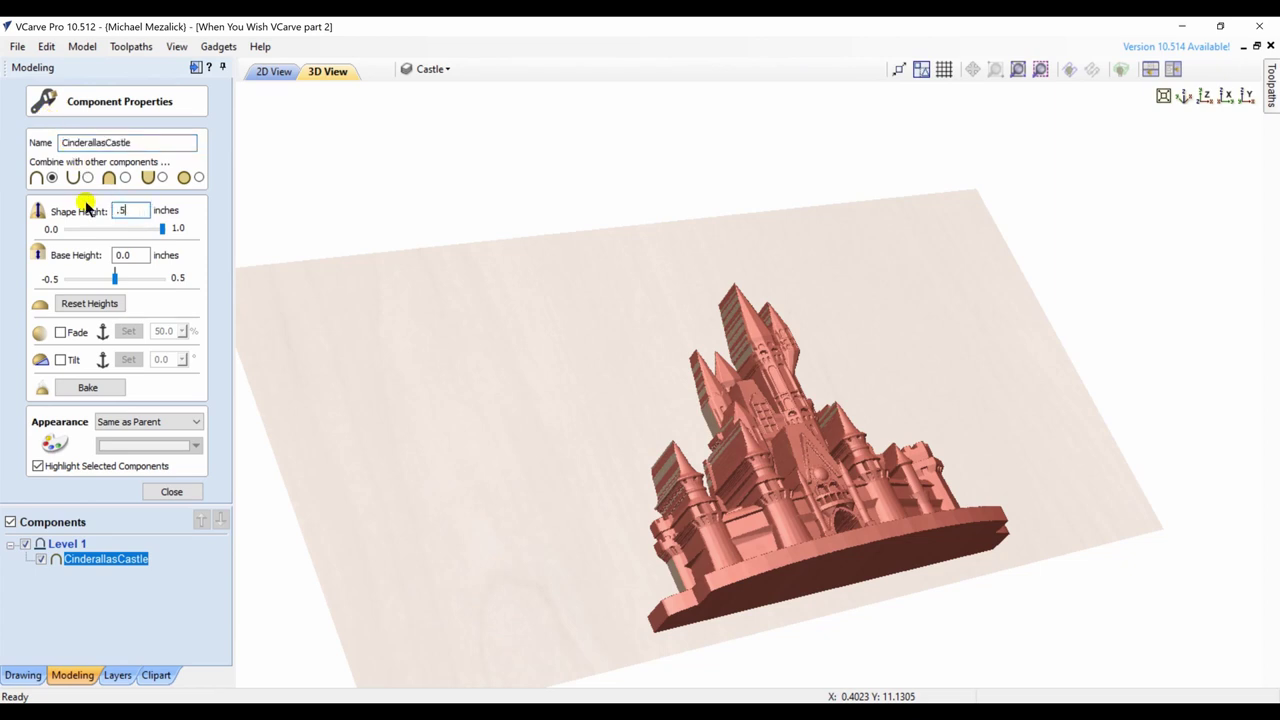
pyautogui.write('.5')
pyautogui.press('Return')
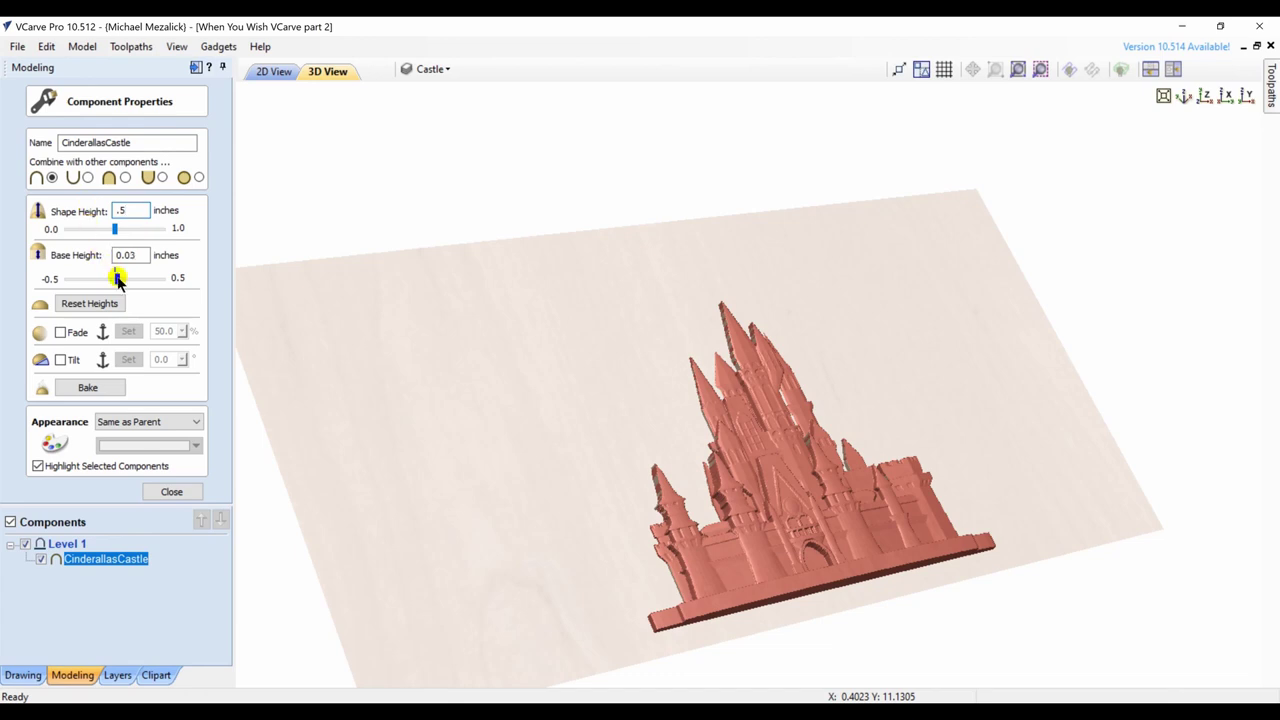
pyautogui.moveTo(118, 280); pyautogui.dragTo(125, 282)
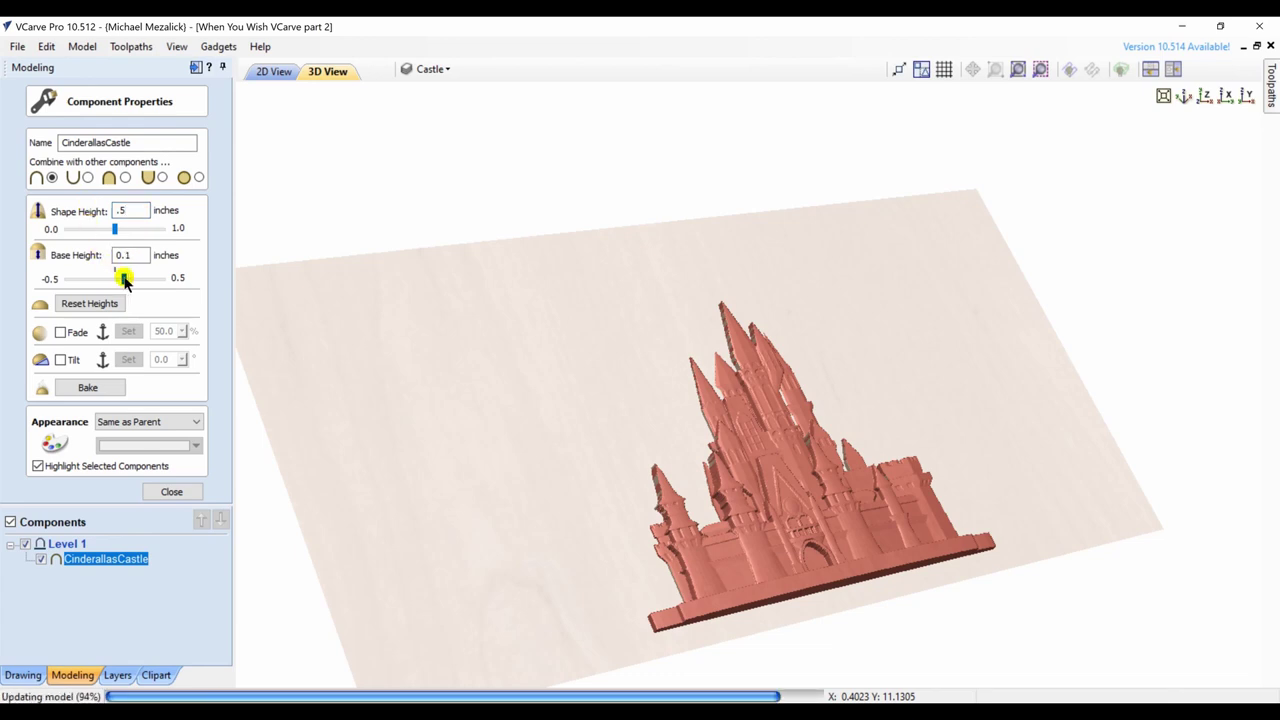
# Step: Bake the castle component's height settings and close its properties
pyautogui.click(100, 389)
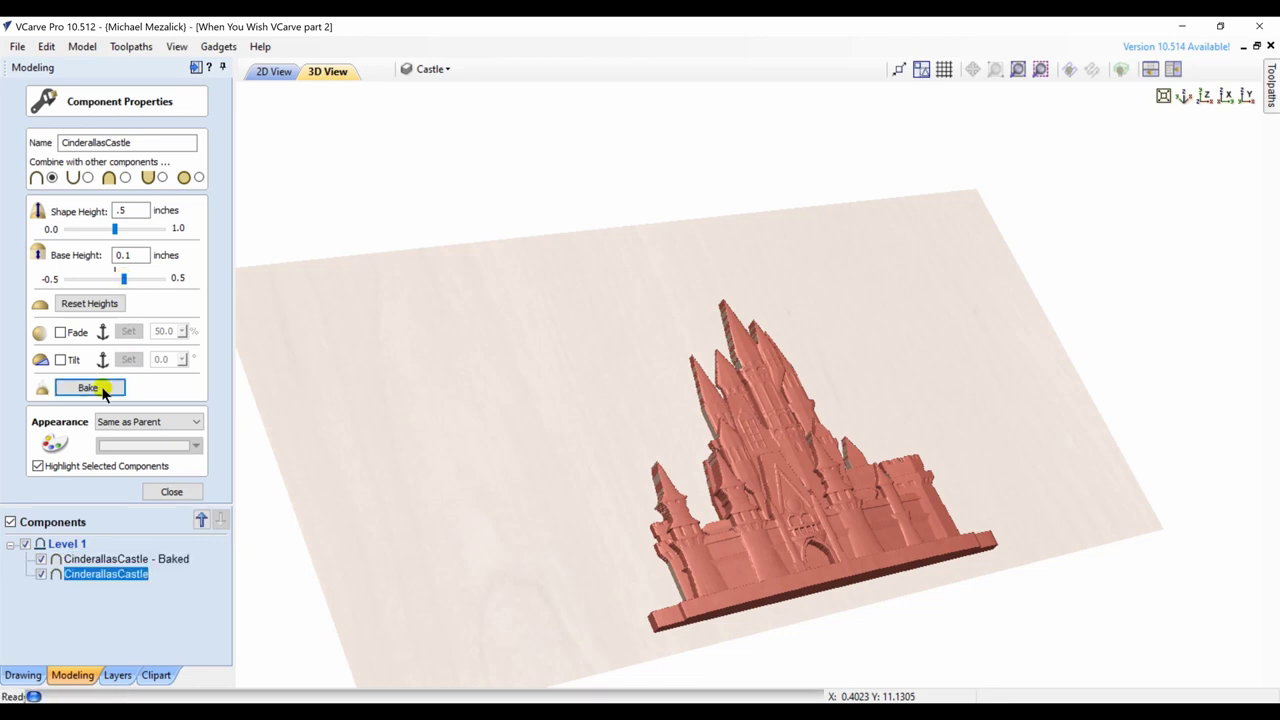
pyautogui.click(1207, 96)
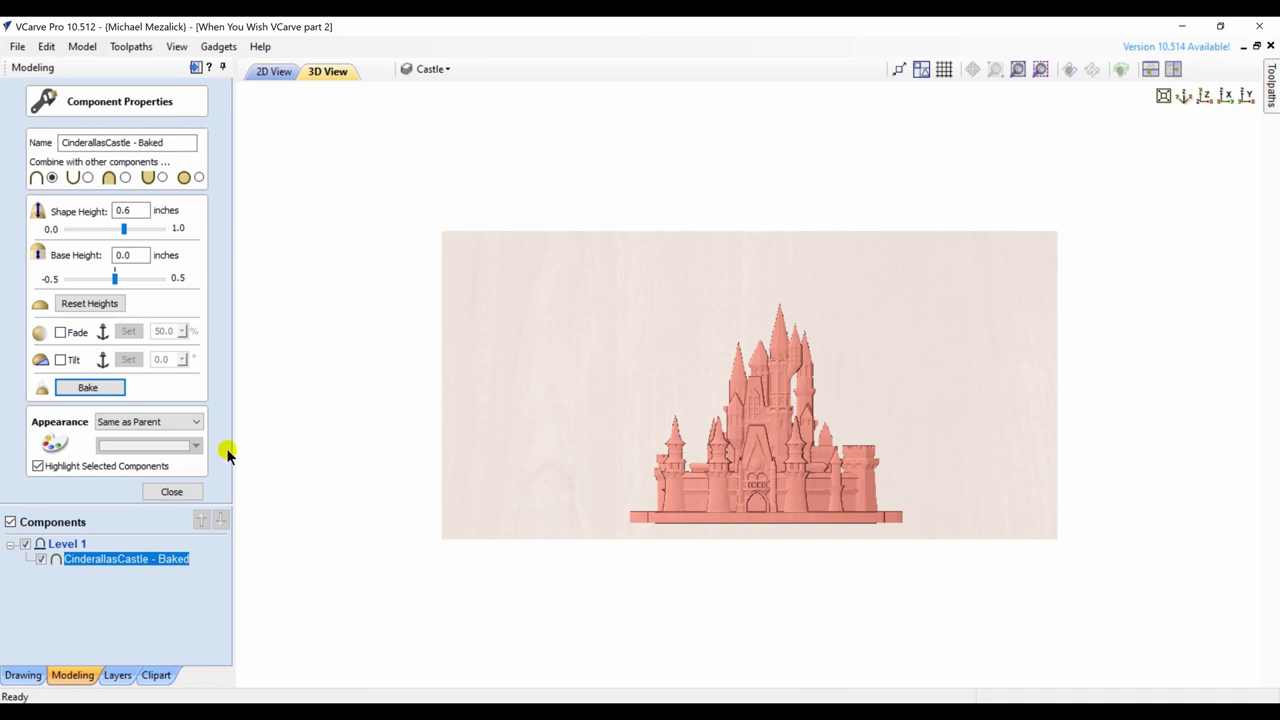
pyautogui.click(173, 492)
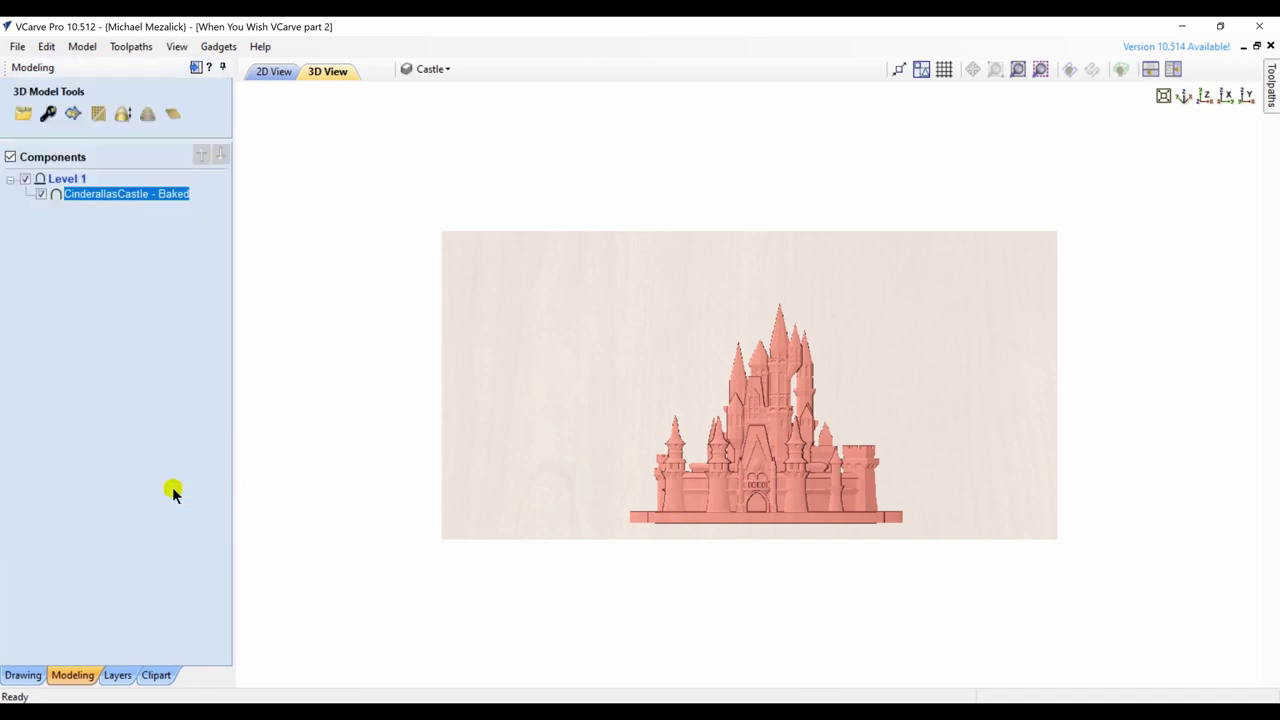
# Step: Position the model at the top of the material with a 0.0 inch gap above it in the material setup
pyautogui.click(196, 68)
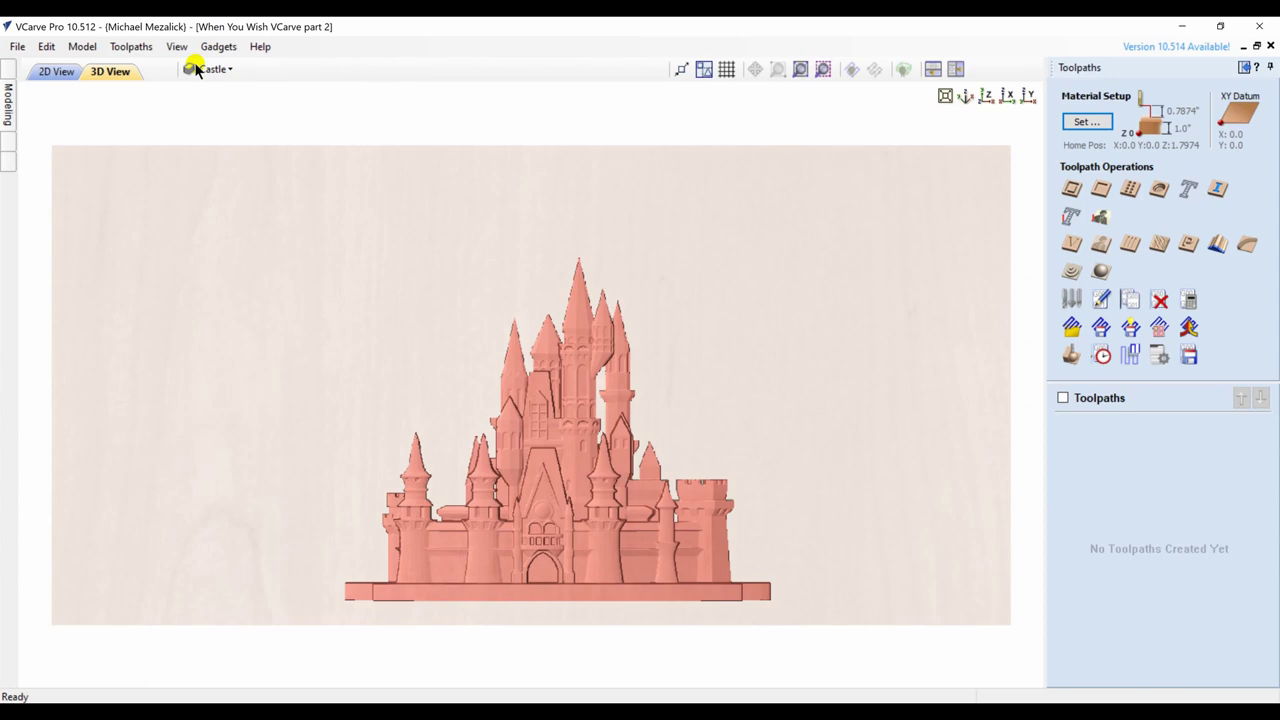
pyautogui.click(1085, 123)
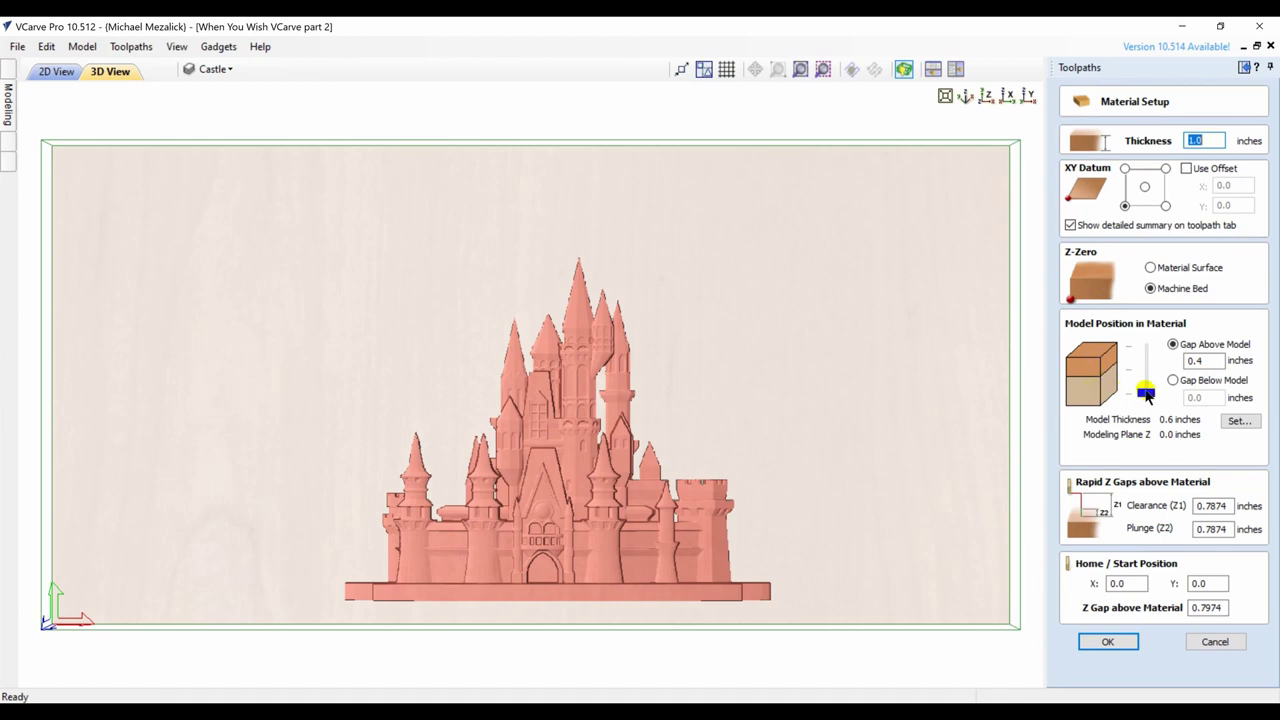
pyautogui.moveTo(1145, 393); pyautogui.dragTo(1147, 345)
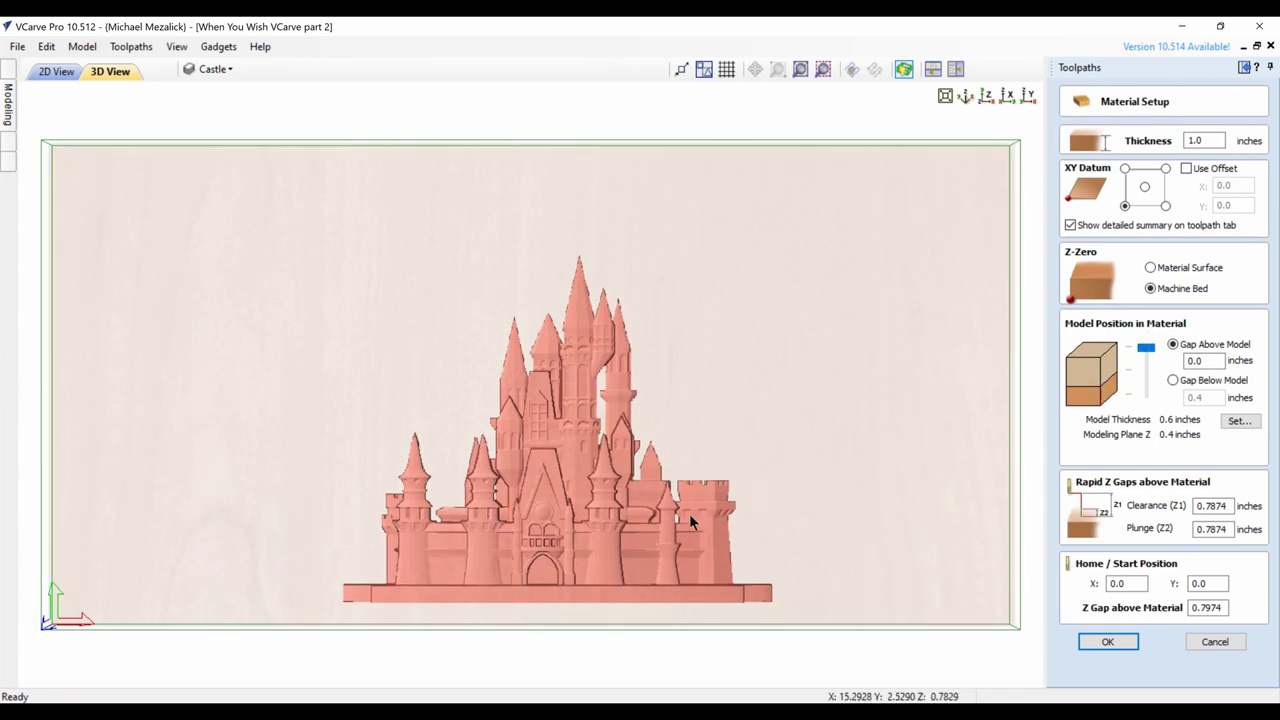
pyautogui.moveTo(586, 594); pyautogui.dragTo(534, 508)
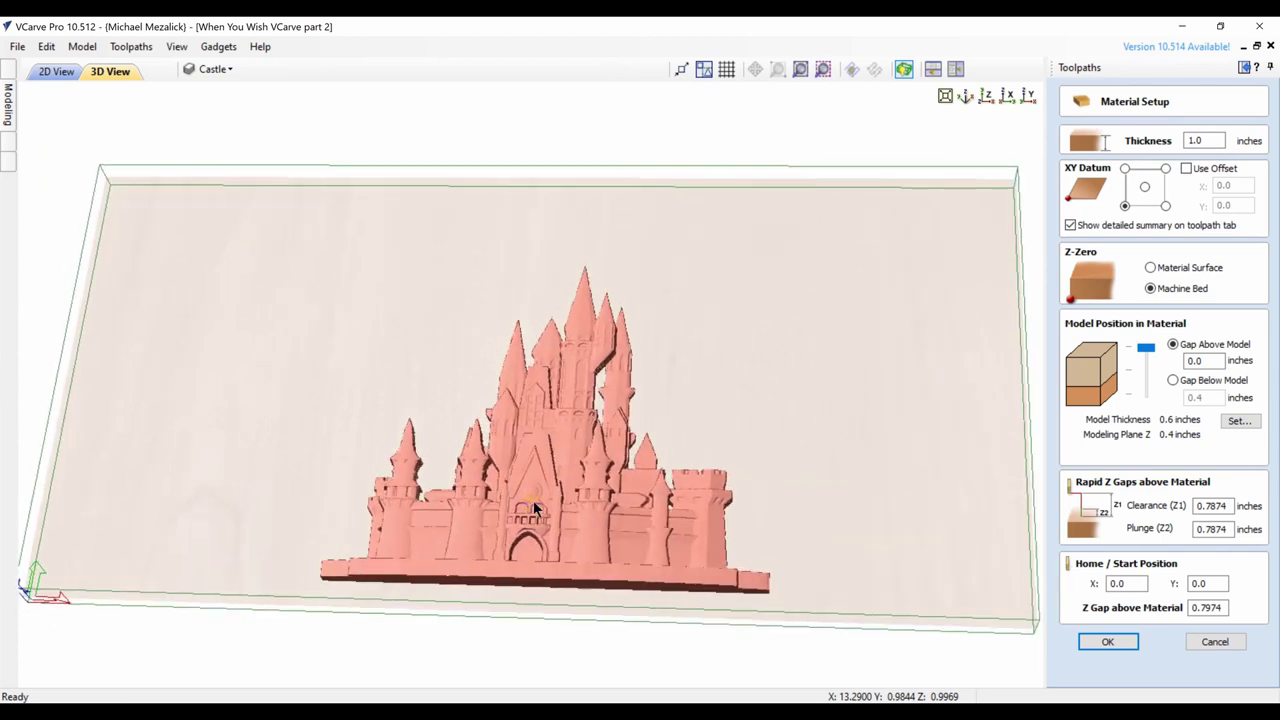
pyautogui.click(1108, 643)
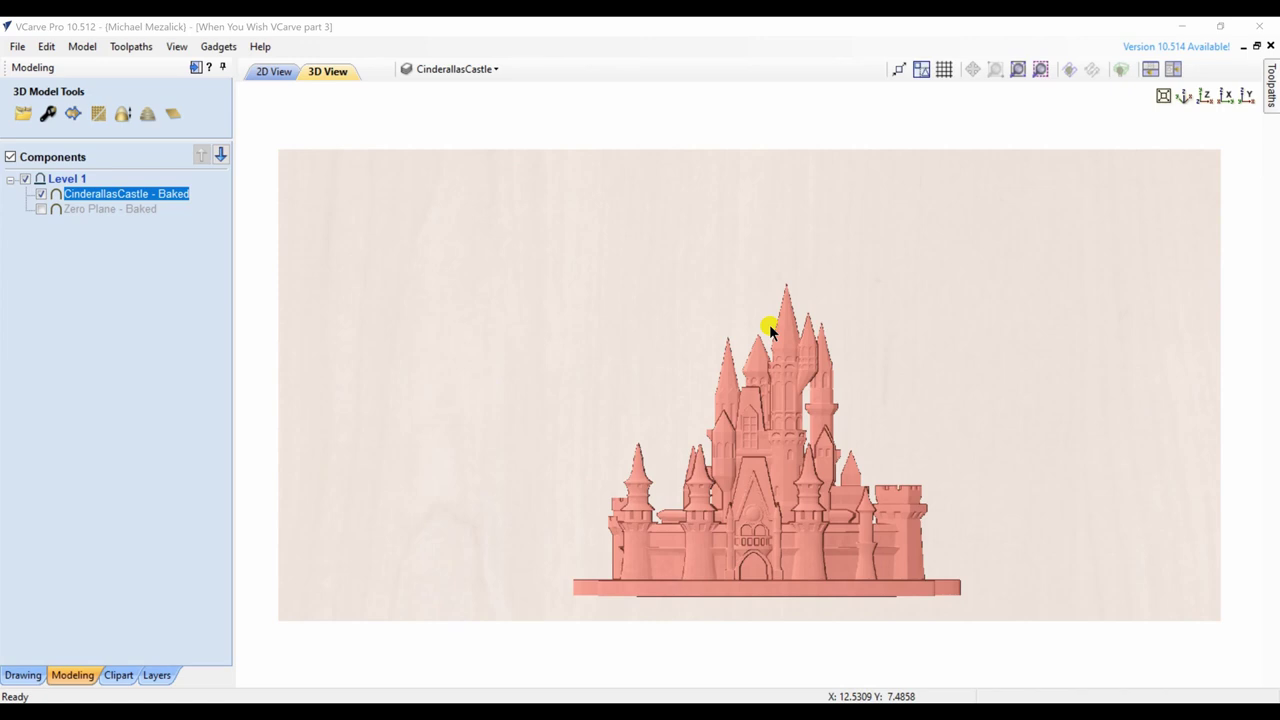
# Step: Bake the castle component's 0.5 inch shape height and 0.1 inch base height together and close its properties
pyautogui.click(49, 113)
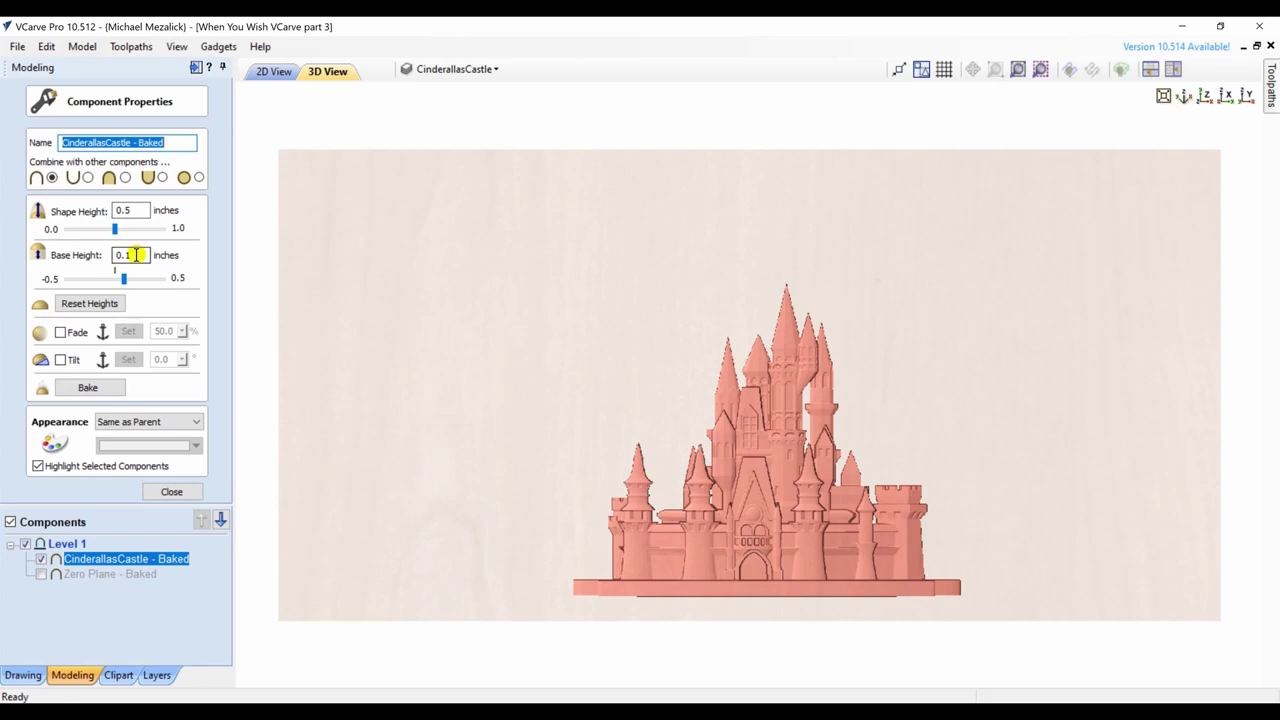
pyautogui.click(88, 388)
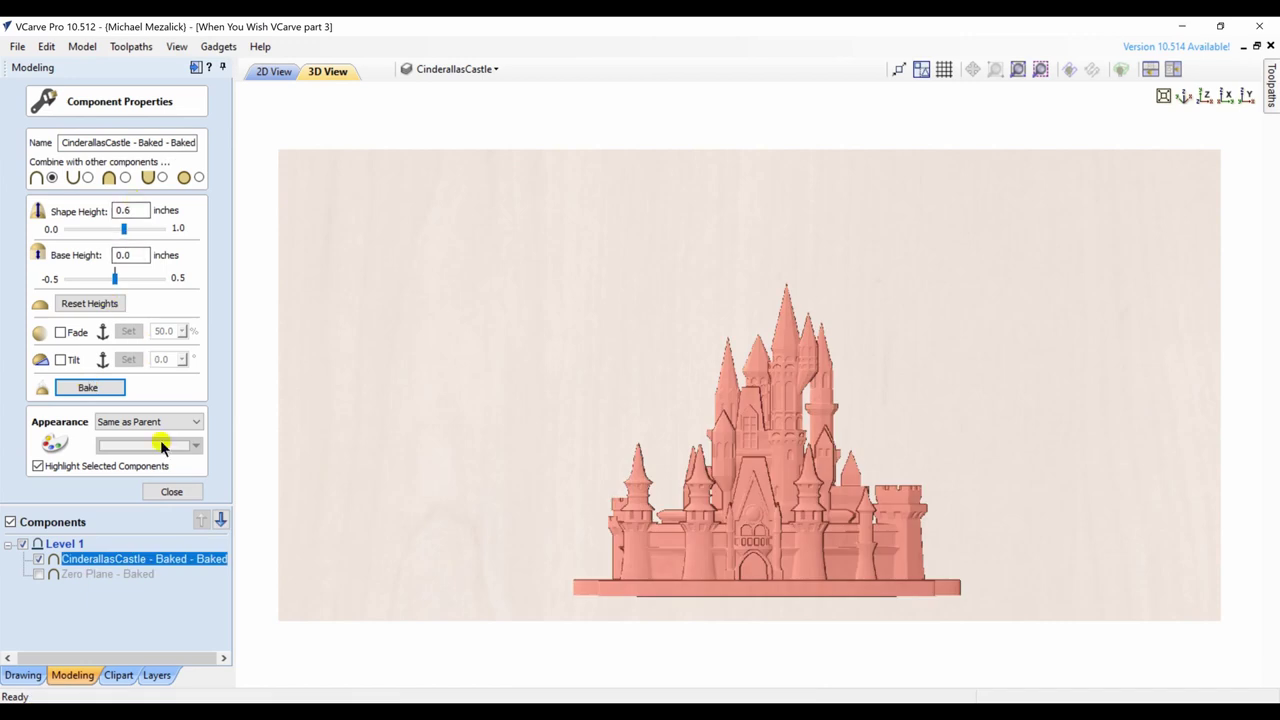
pyautogui.click(168, 491)
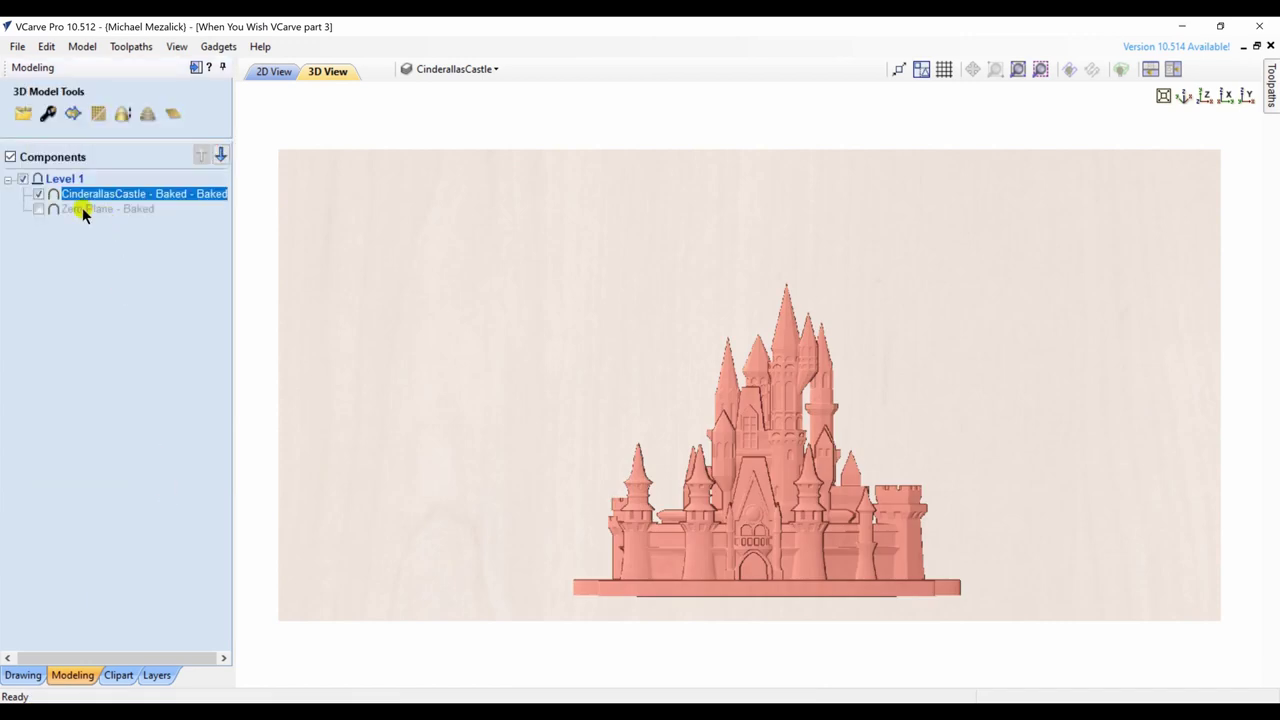
# Step: Show the Zero Plane component, then check its height properties and how the castle sits on it from an angle
pyautogui.click(38, 210)
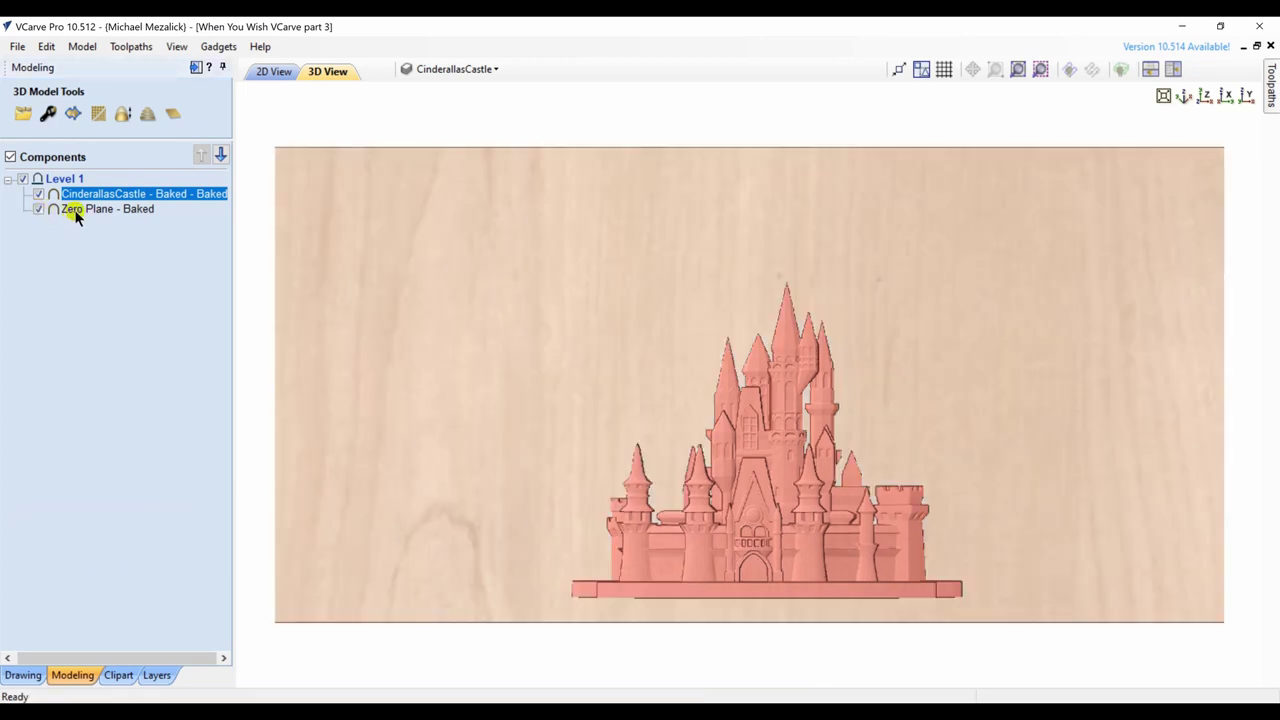
pyautogui.click(76, 212)
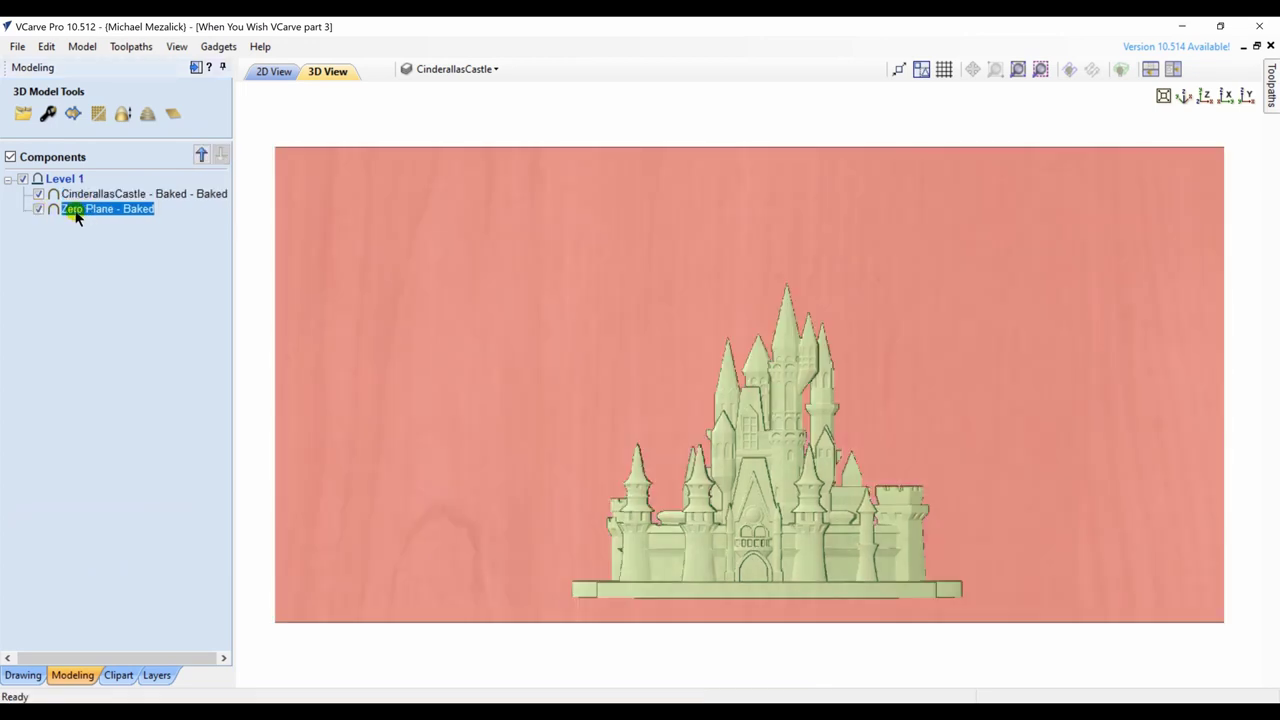
pyautogui.click(48, 113)
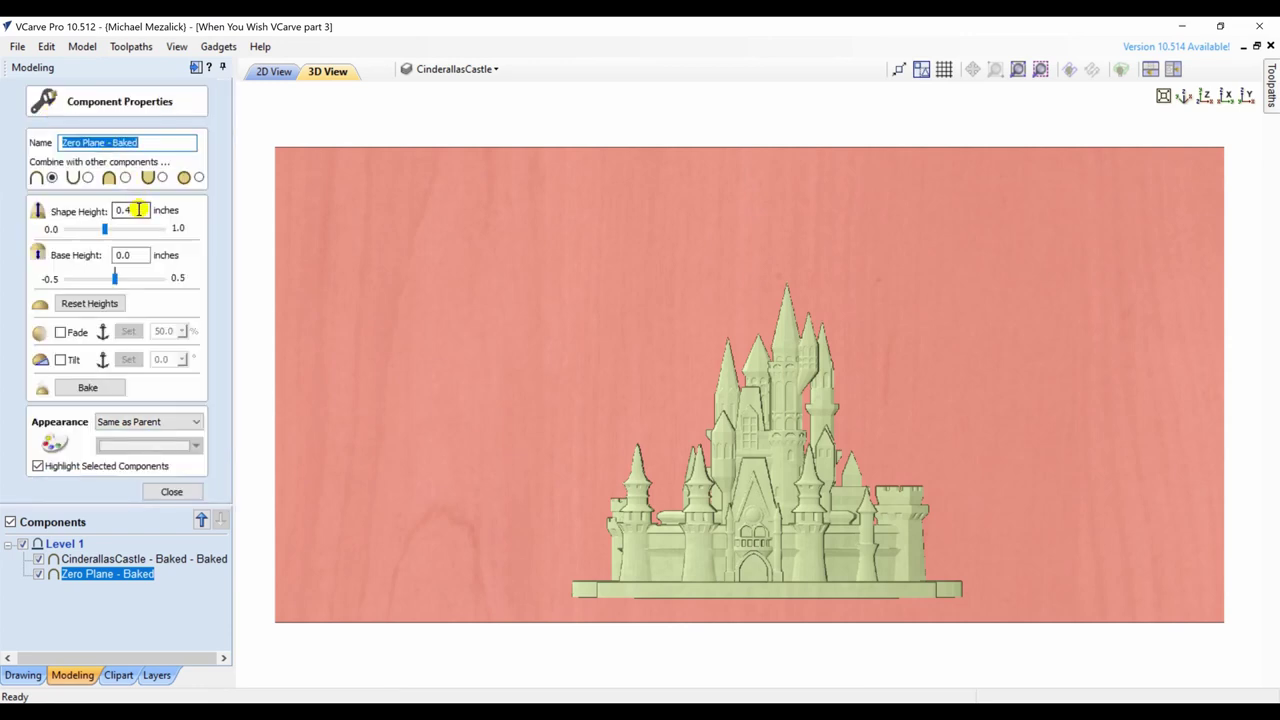
pyautogui.moveTo(608, 580); pyautogui.dragTo(756, 452)
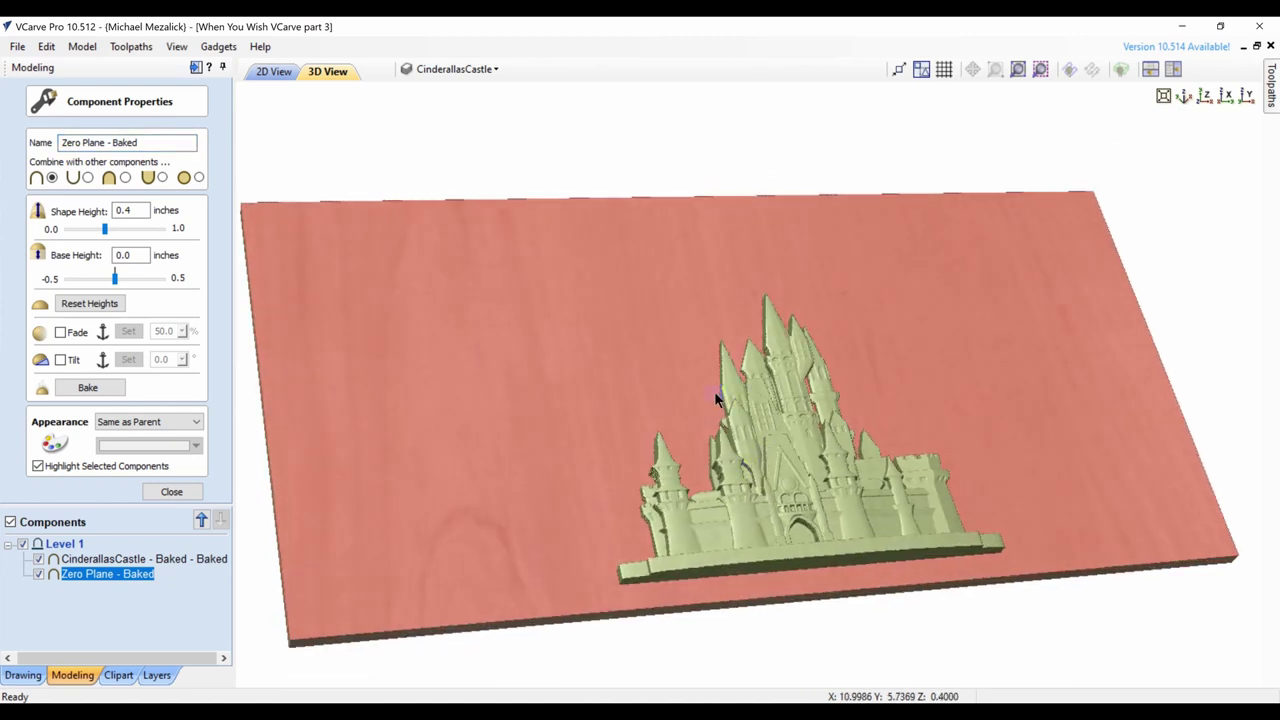
pyautogui.click(171, 491)
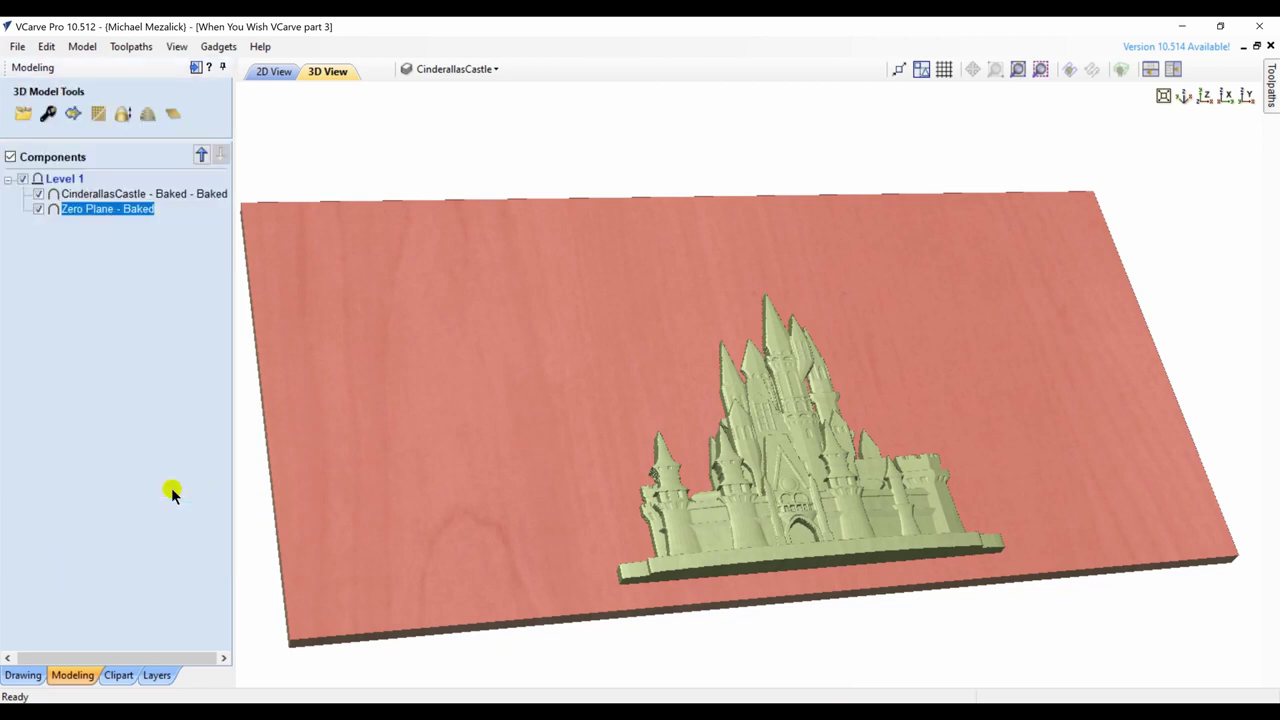
# Step: In the 2D view, select the castle component with the Zero Plane temporarily hidden, show the plane again, and move the castle to the front
pyautogui.click(276, 73)
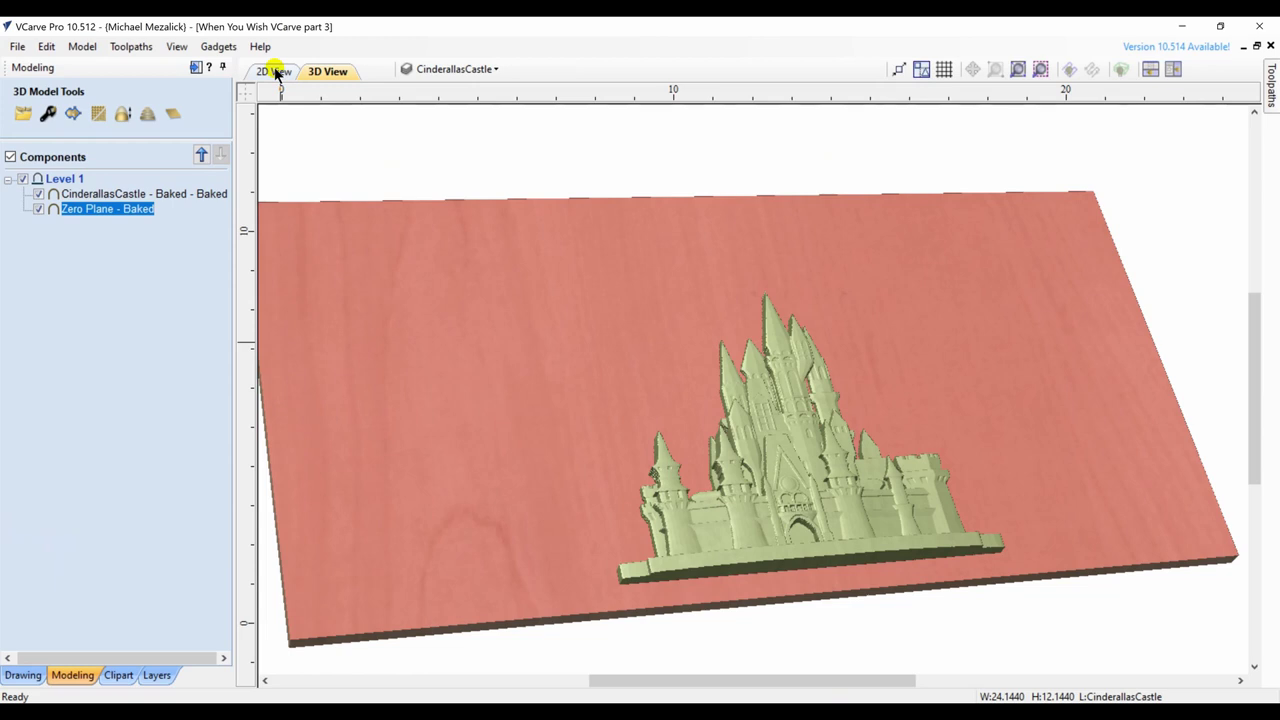
pyautogui.click(277, 72)
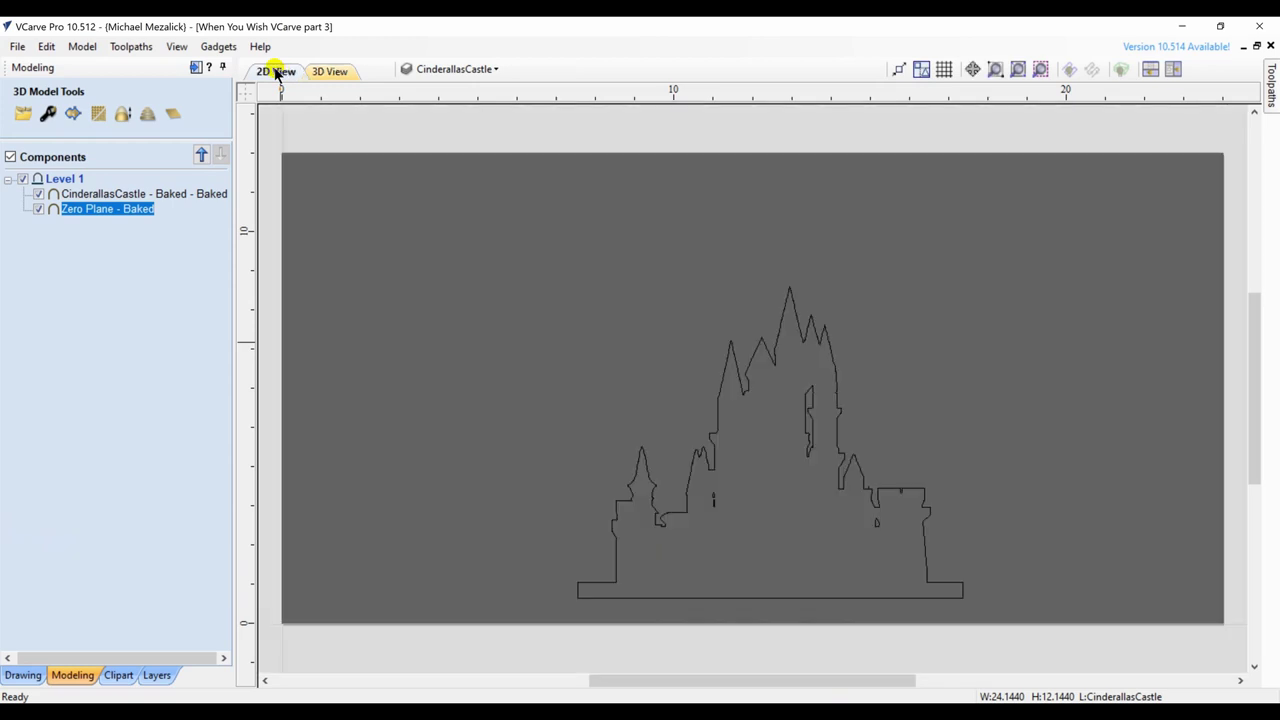
pyautogui.click(39, 209)
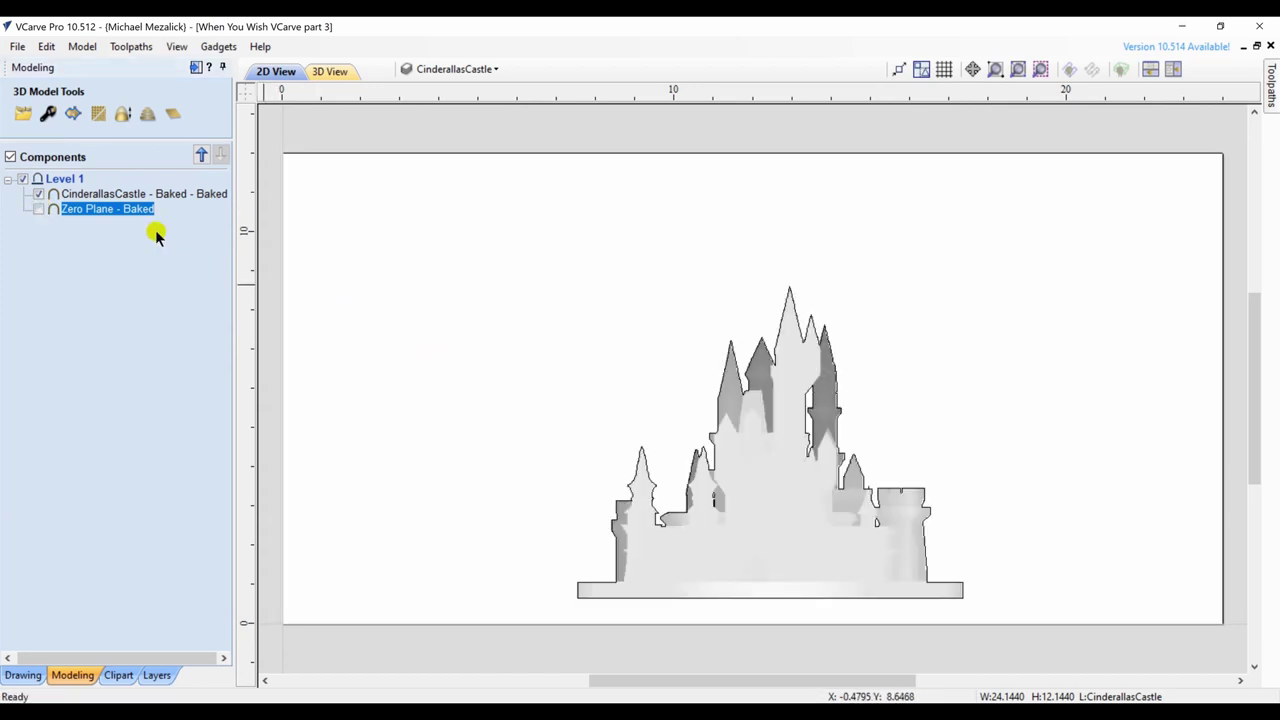
pyautogui.click(751, 514)
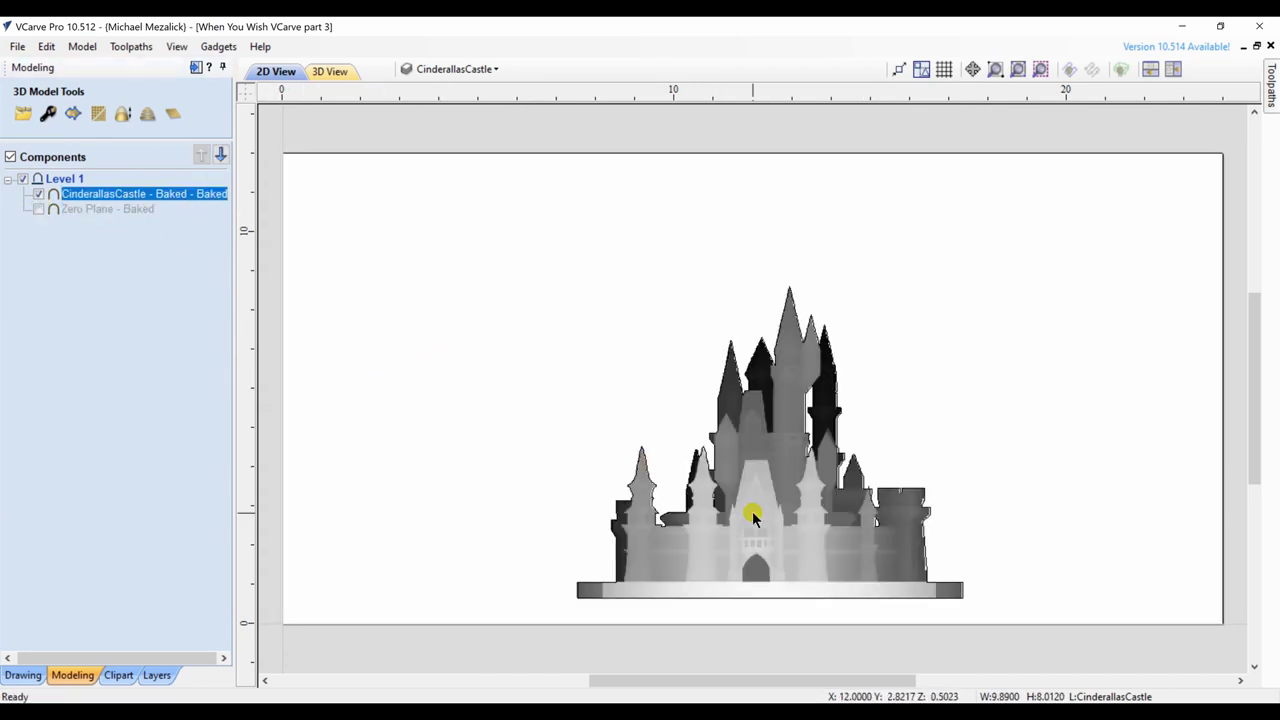
pyautogui.click(39, 208)
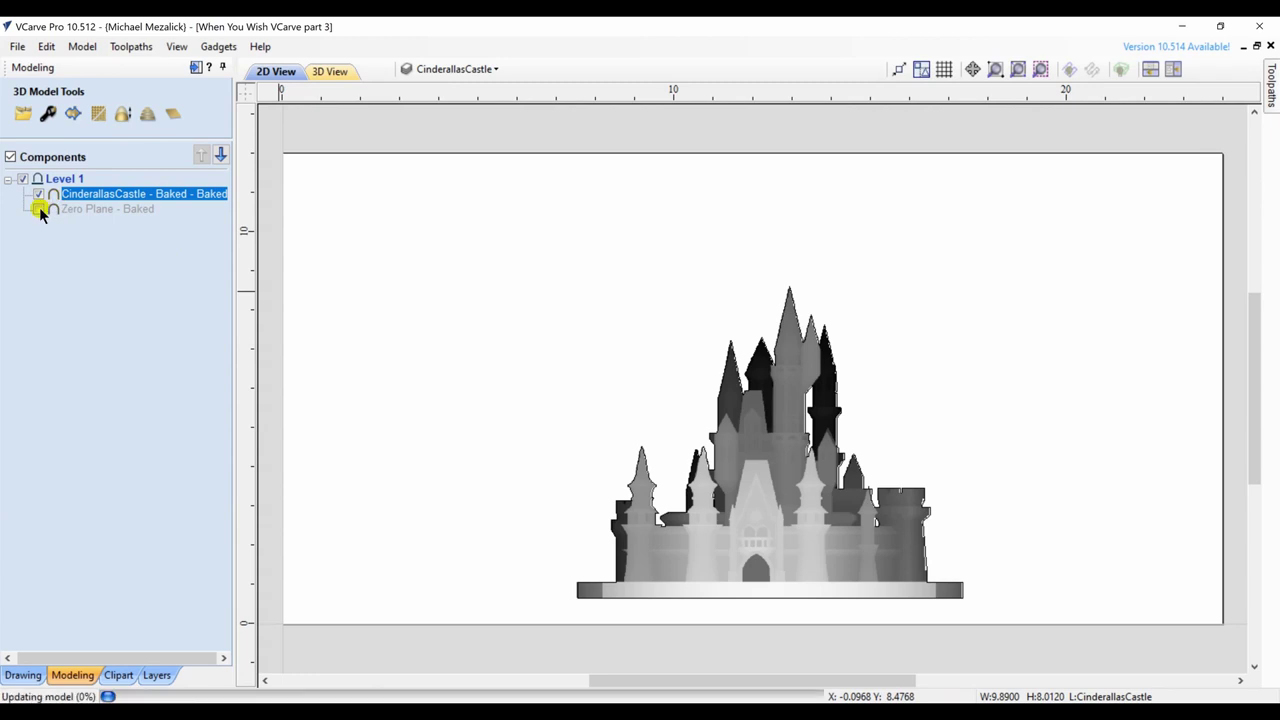
pyautogui.rightClick(756, 479)
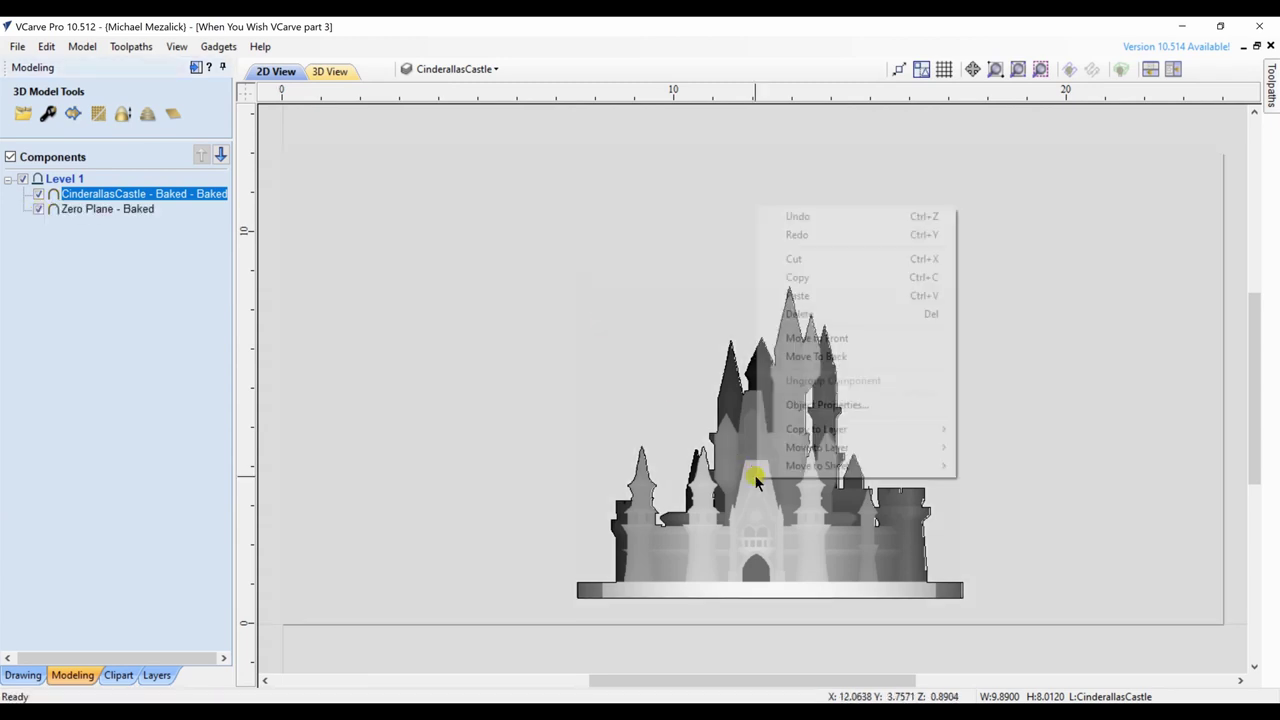
pyautogui.click(811, 339)
# Step: Select the castle's vector outline, show the First cutting layer, and hide all Level 1 components
pyautogui.click(830, 375)
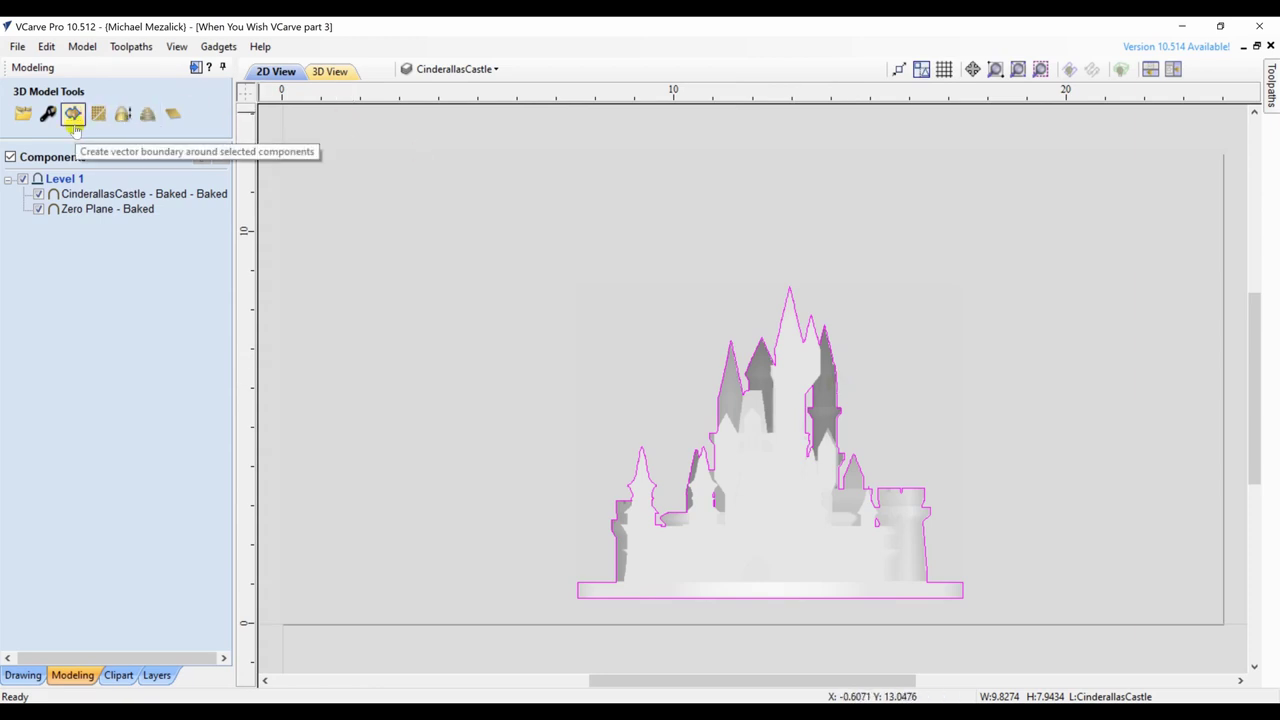
pyautogui.click(157, 676)
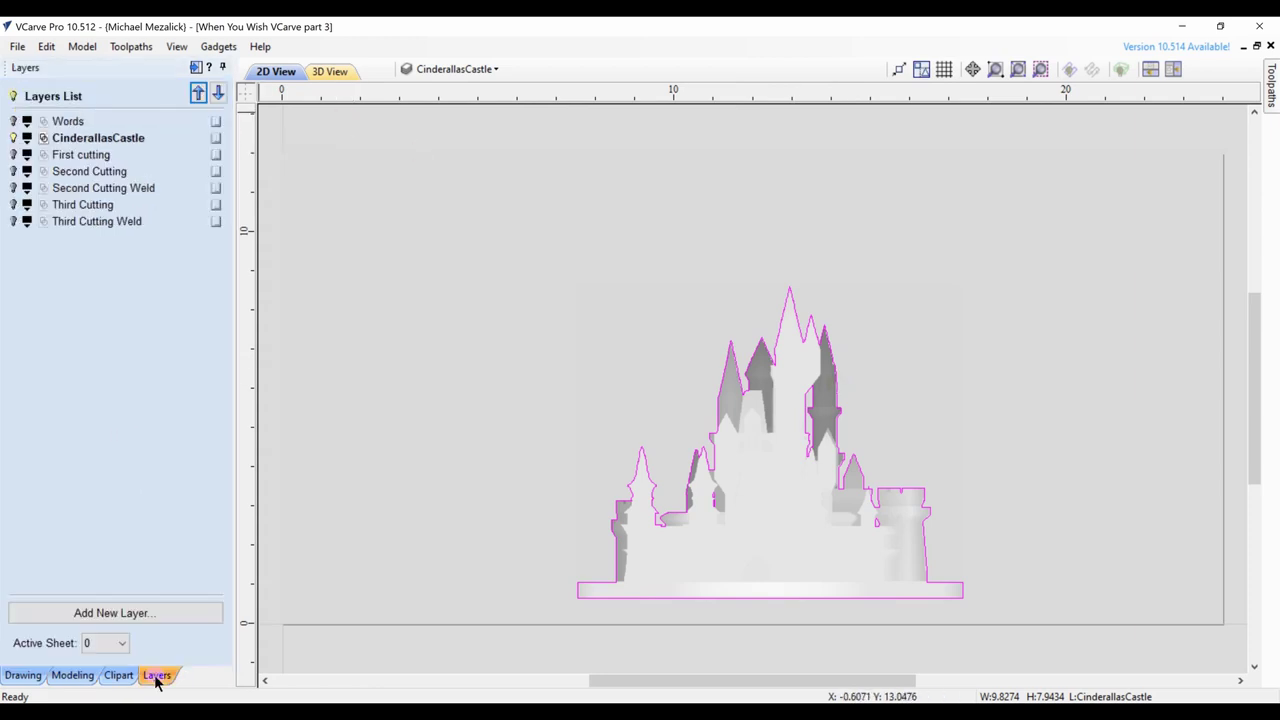
pyautogui.click(65, 676)
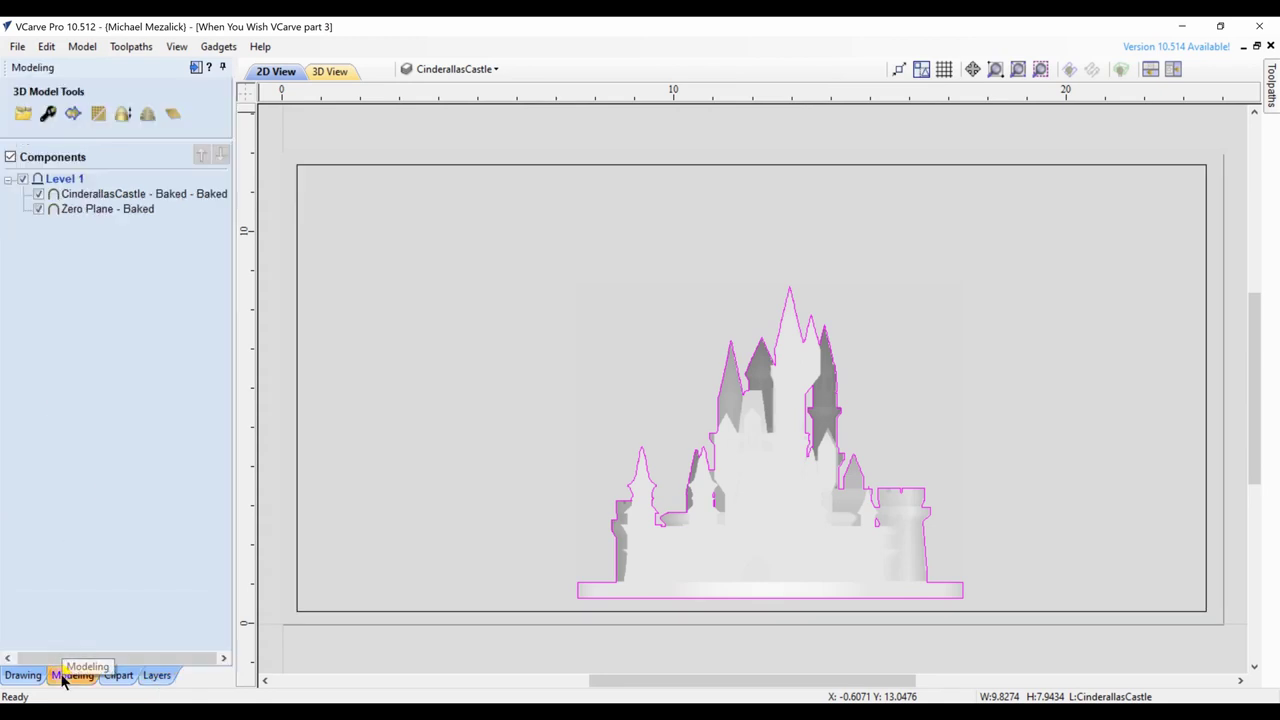
pyautogui.click(22, 183)
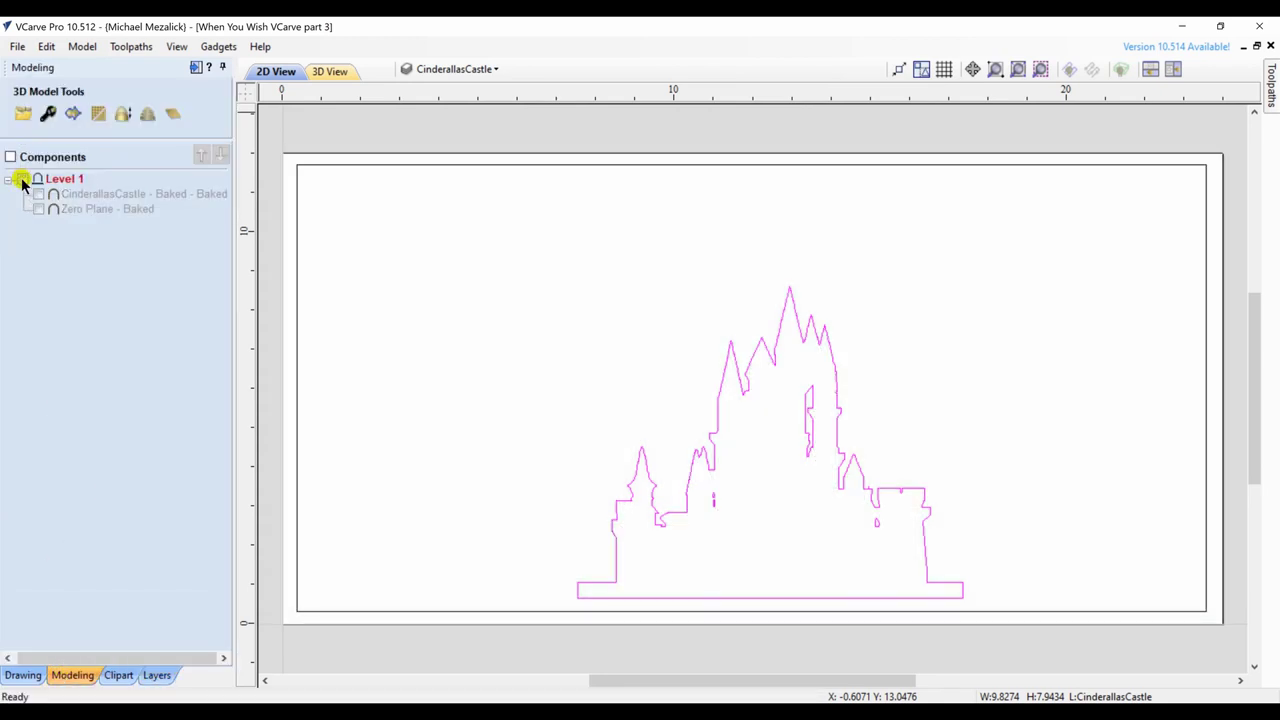
# Step: Make First cutting the active layer and add the border rectangle to the selected castle outline
pyautogui.click(28, 676)
pyautogui.click(160, 677)
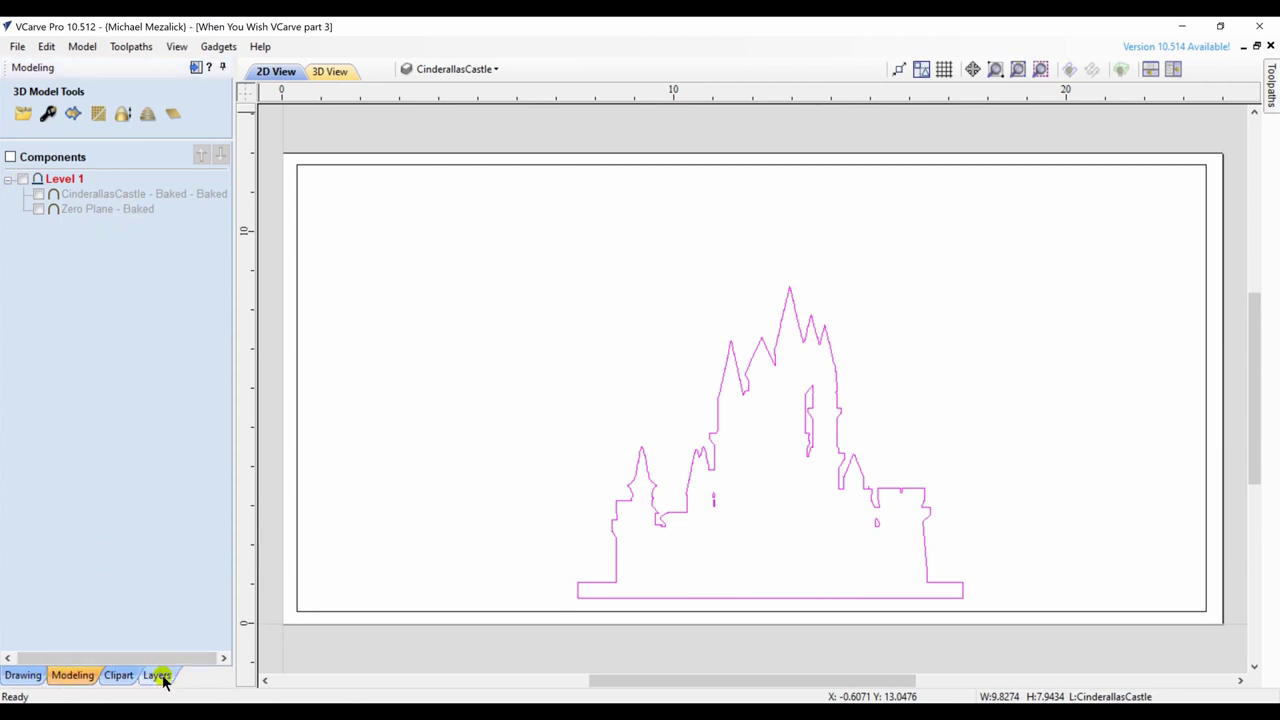
pyautogui.click(160, 677)
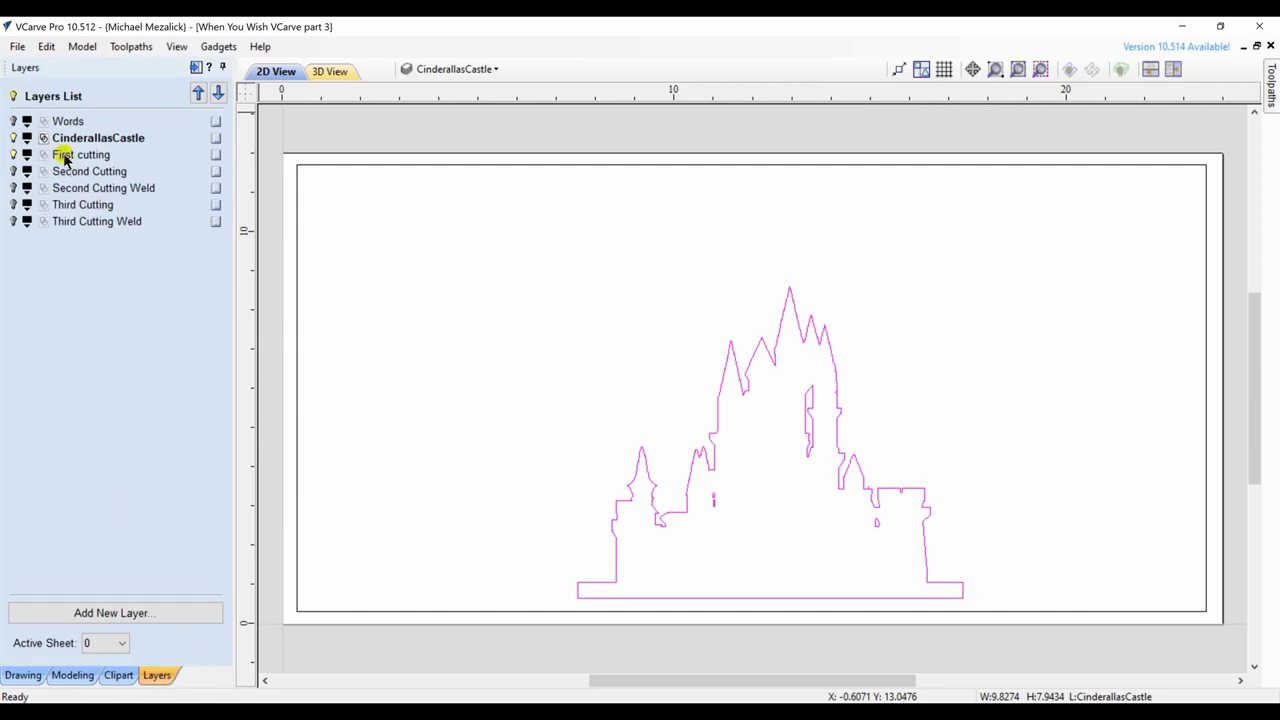
pyautogui.click(100, 155)
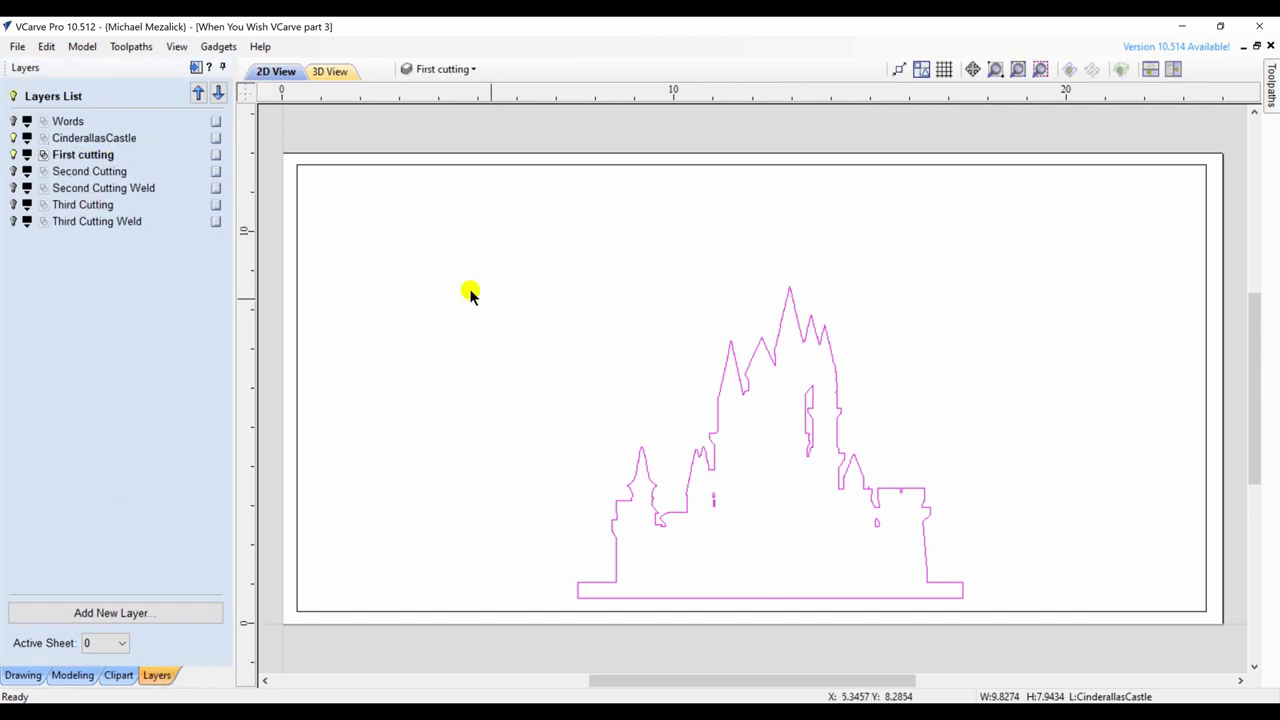
pyautogui.click(297, 352)
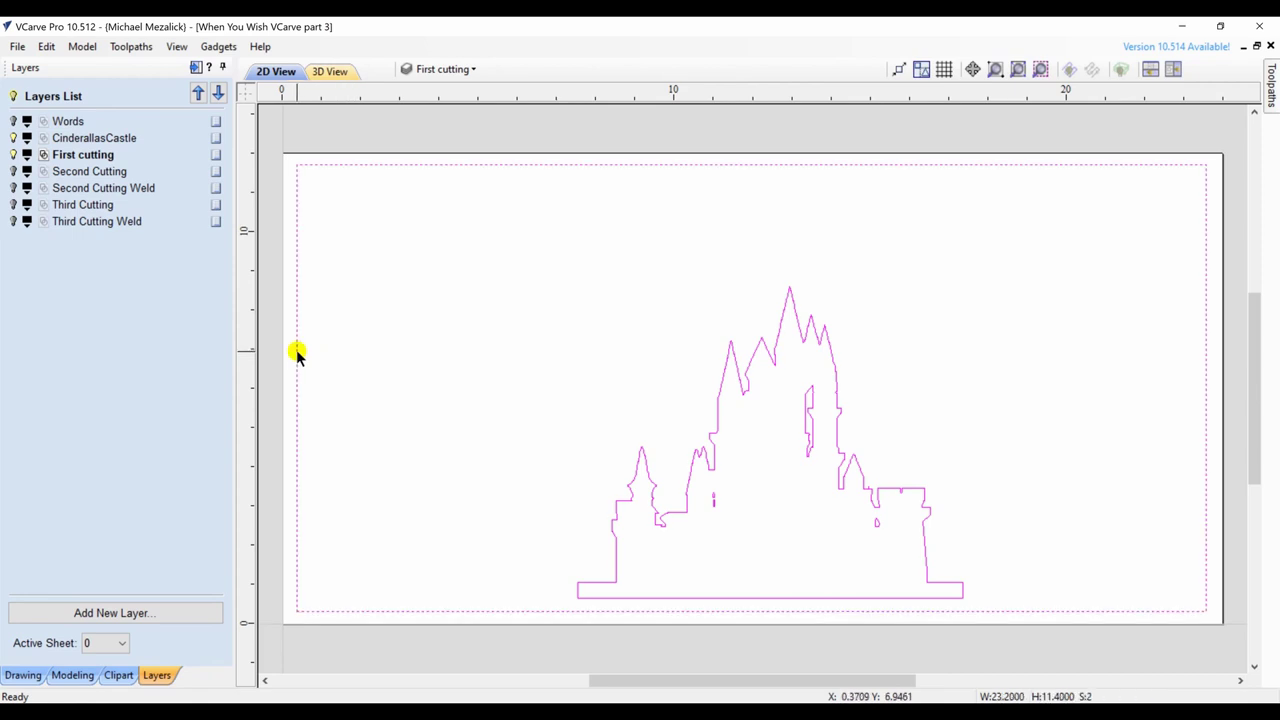
# Step: Calculate a pocket toolpath for the border and castle outline, 0.2 inches deep from start depth 0.0, using 1/2" and 1/8" end mills
pyautogui.click(196, 68)
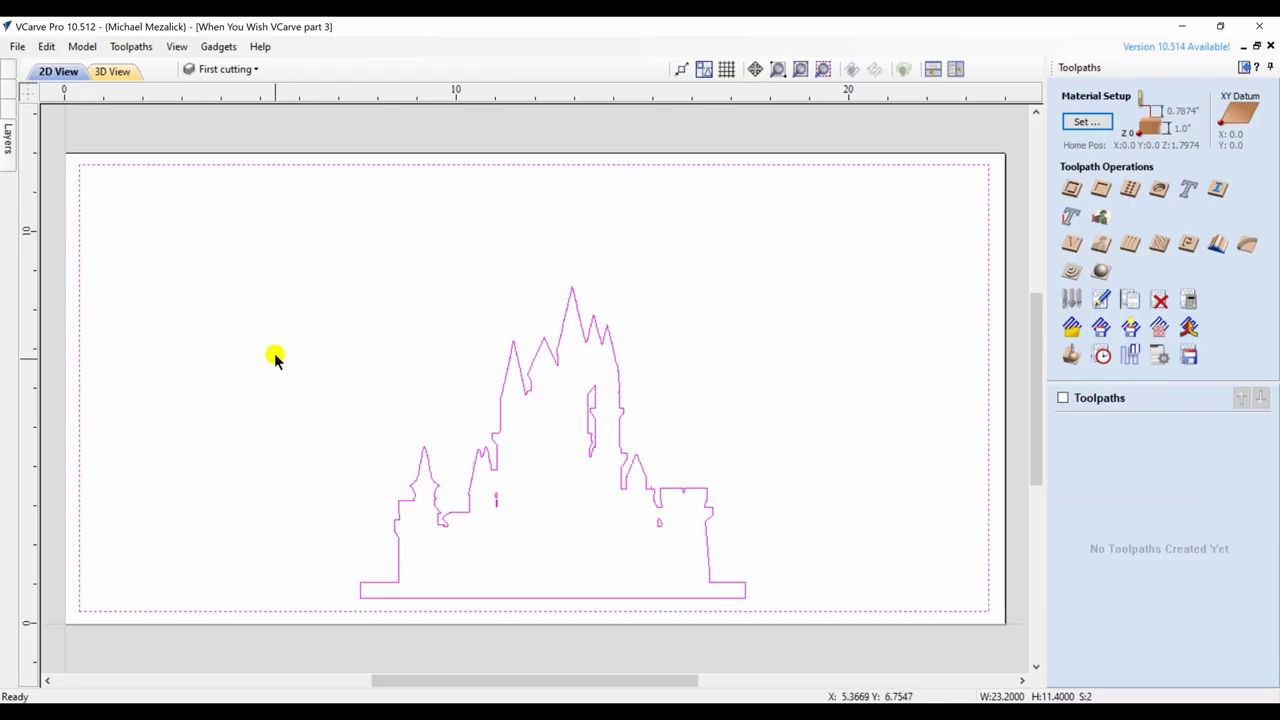
pyautogui.click(1101, 190)
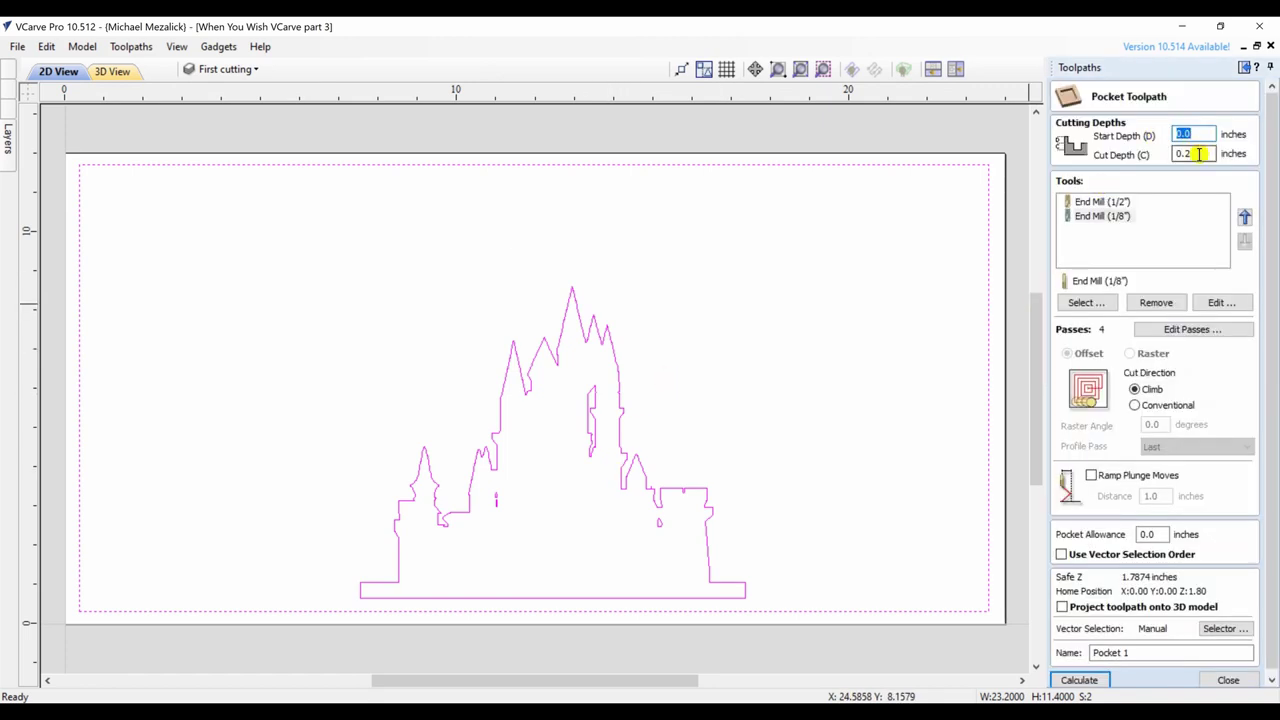
pyautogui.click(1108, 203)
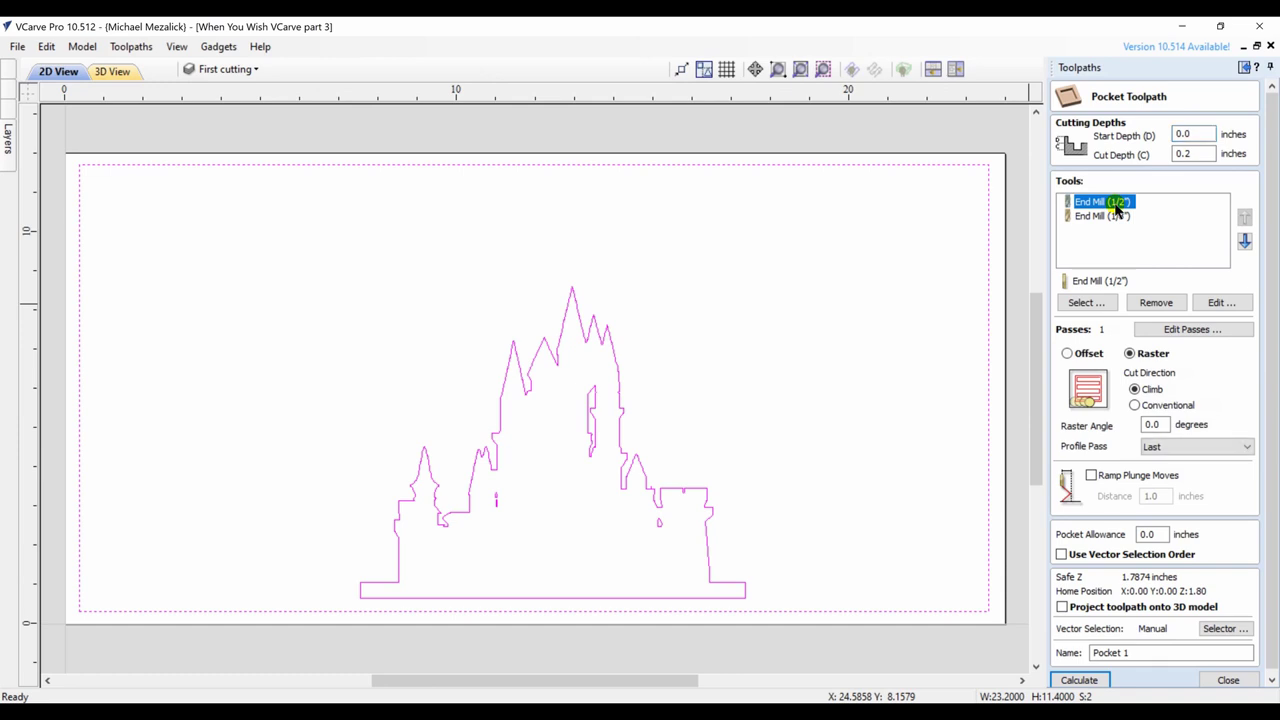
pyautogui.click(1081, 680)
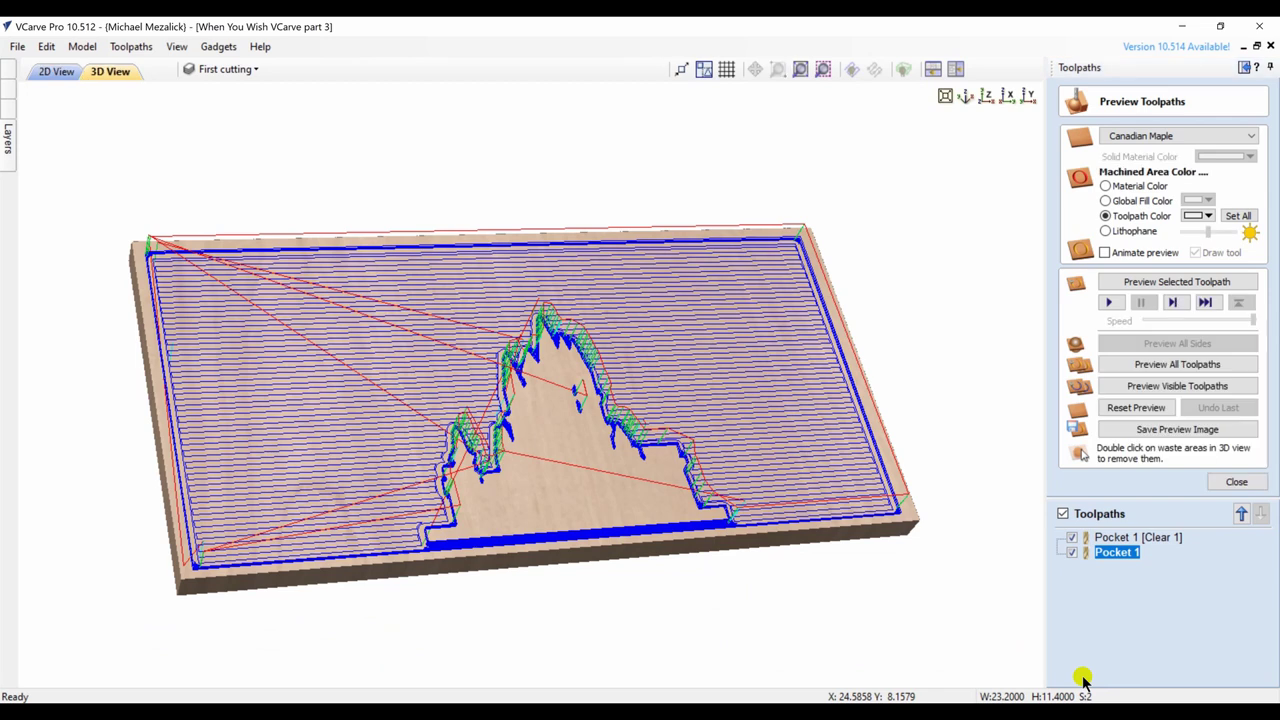
# Step: Preview all toolpaths and examine the simulated pocket around the castle from several angles
pyautogui.click(1170, 369)
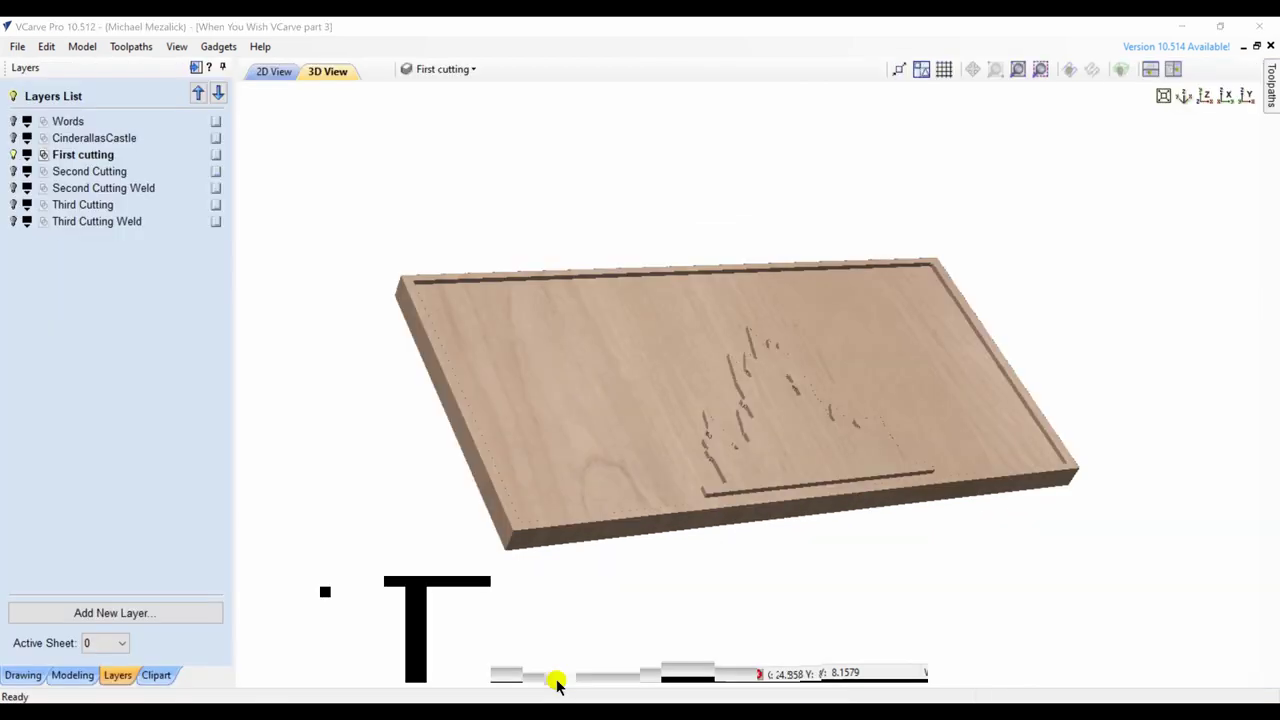
pyautogui.moveTo(828, 449); pyautogui.dragTo(750, 545)
pyautogui.click(195, 67)
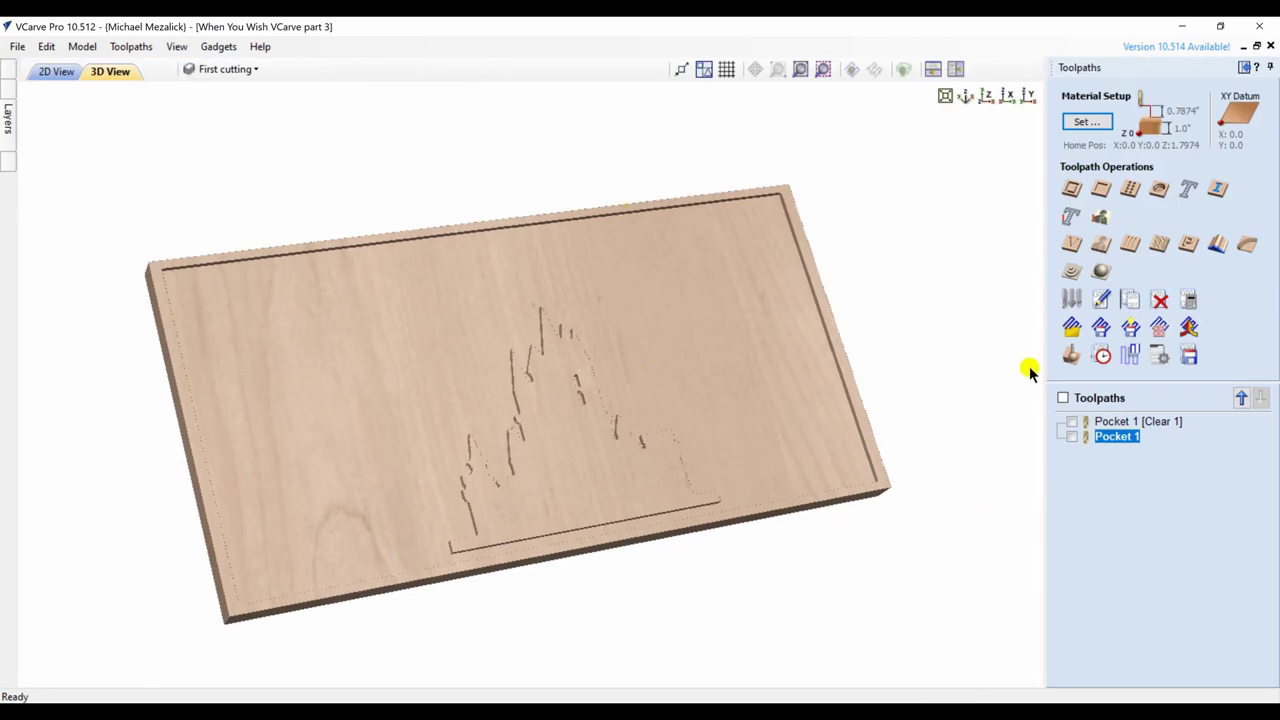
pyautogui.moveTo(625, 447); pyautogui.dragTo(517, 371)
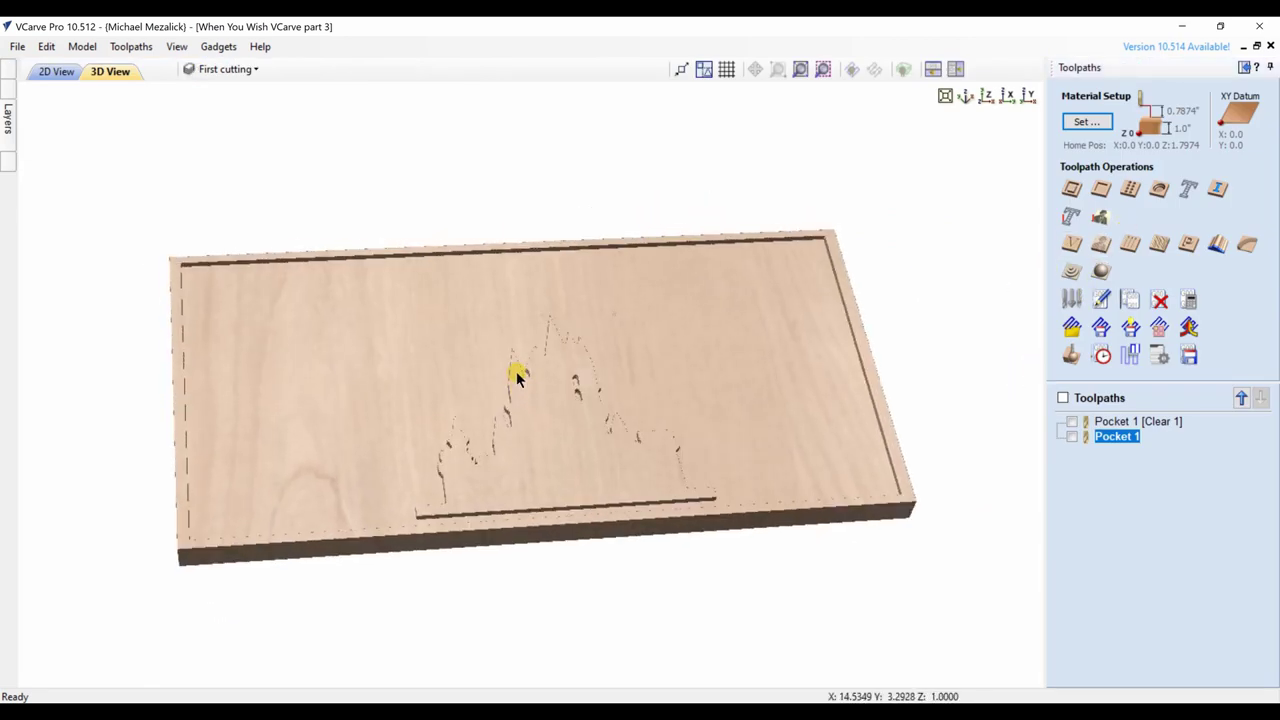
# Step: In the 2D view, hide First cutting, make Second Cutting the visible active layer, and select its "Upon A Star" text and castle outline
pyautogui.click(1244, 67)
pyautogui.click(273, 71)
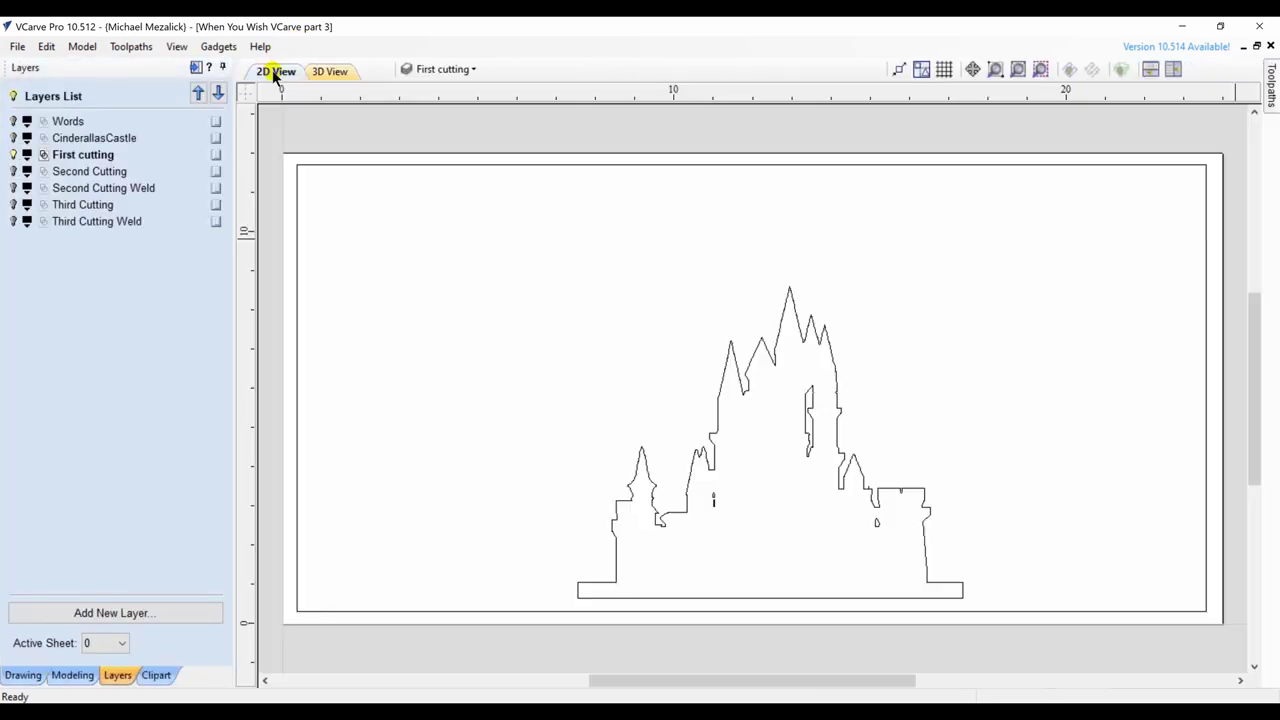
pyautogui.click(13, 154)
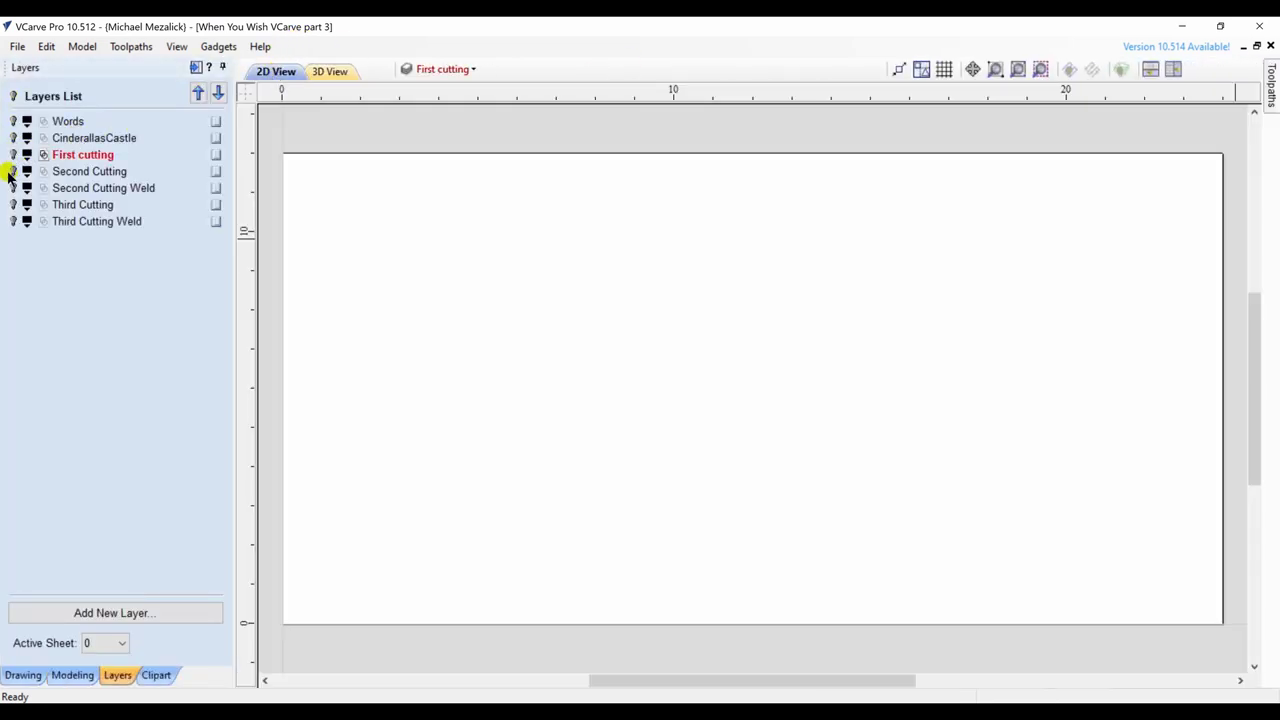
pyautogui.click(94, 172)
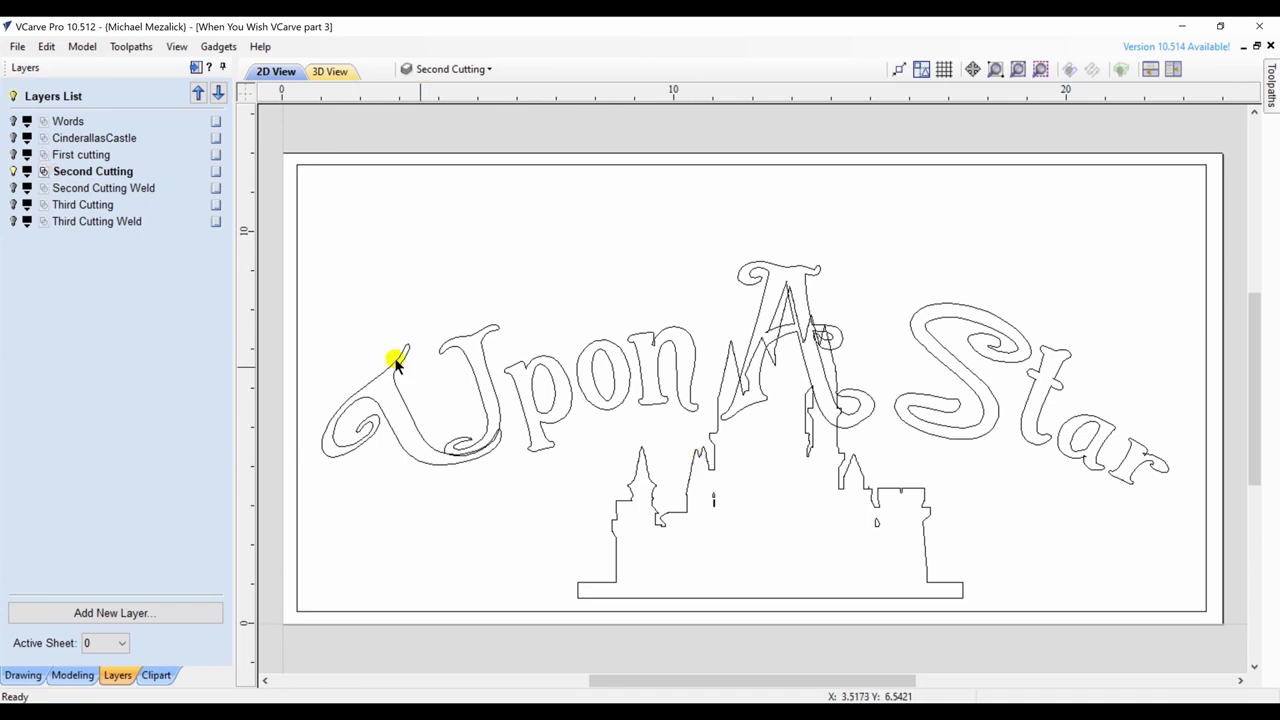
pyautogui.click(480, 400)
pyautogui.keyDown('shift'); pyautogui.click(614, 522); pyautogui.keyUp('shift')
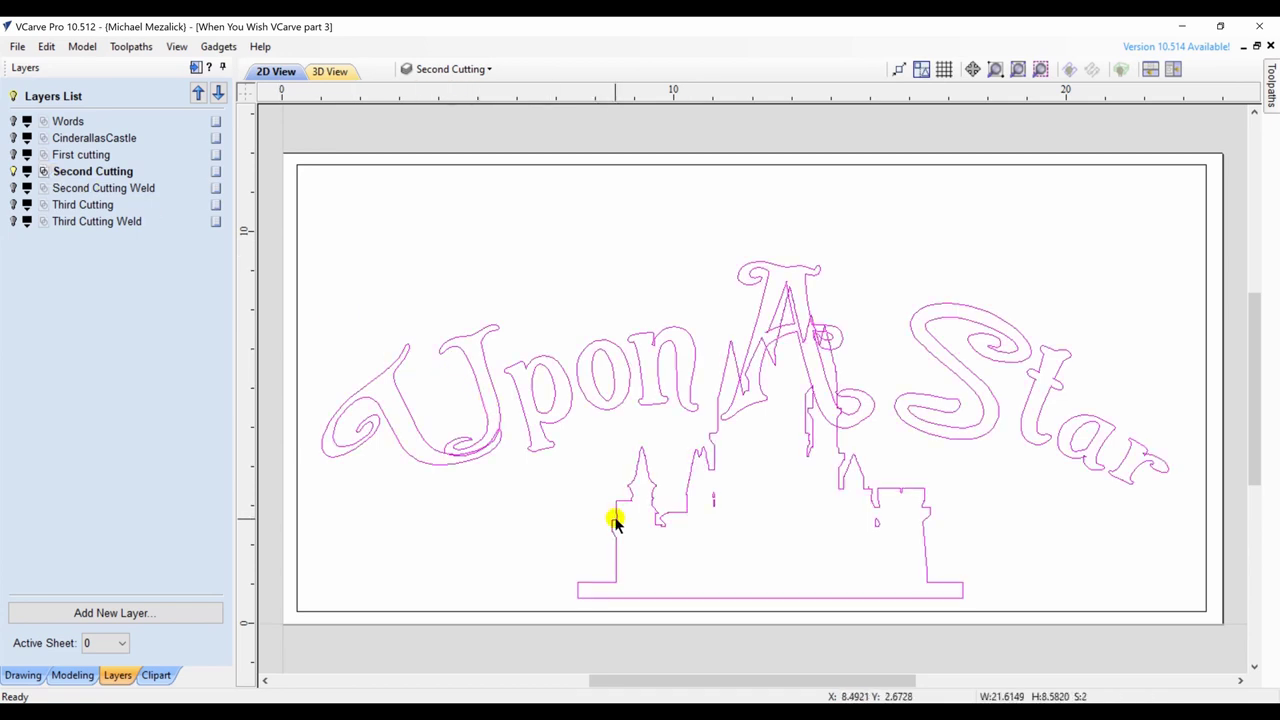
# Step: Hide the Second Cutting layer, show the Second Cutting Weld layer, and make it active
pyautogui.click(14, 171)
pyautogui.click(14, 187)
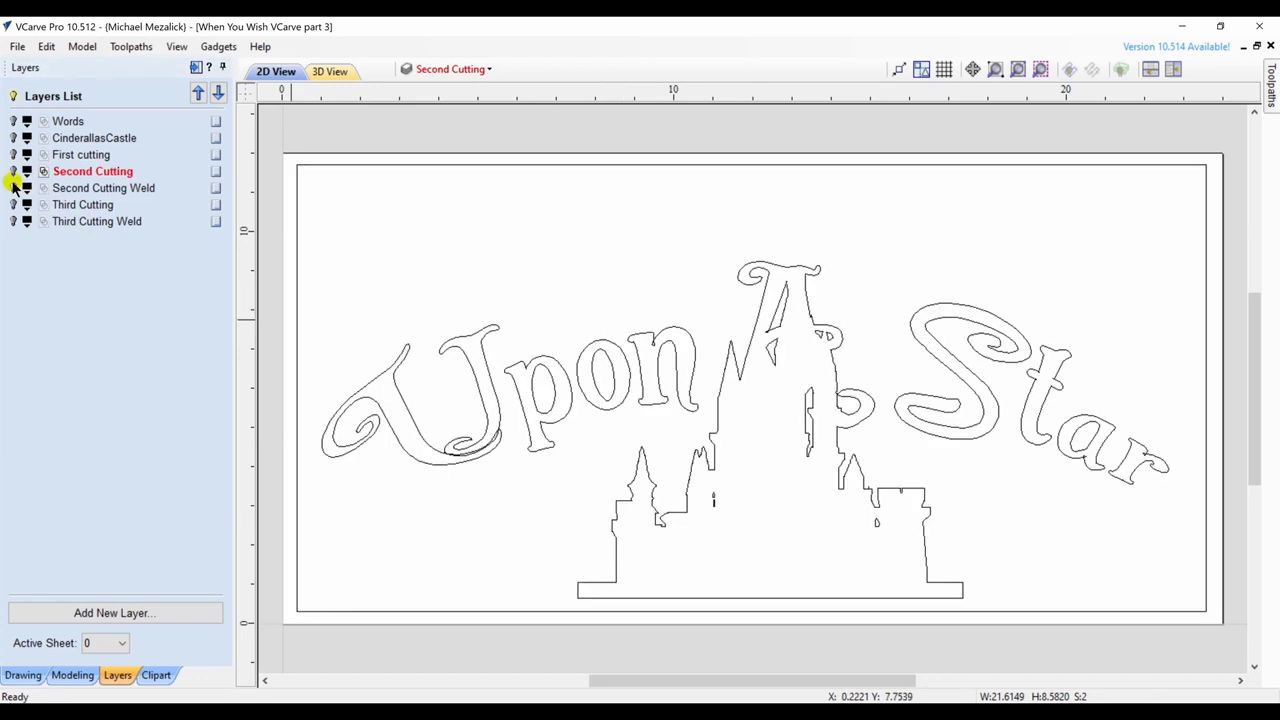
pyautogui.click(157, 189)
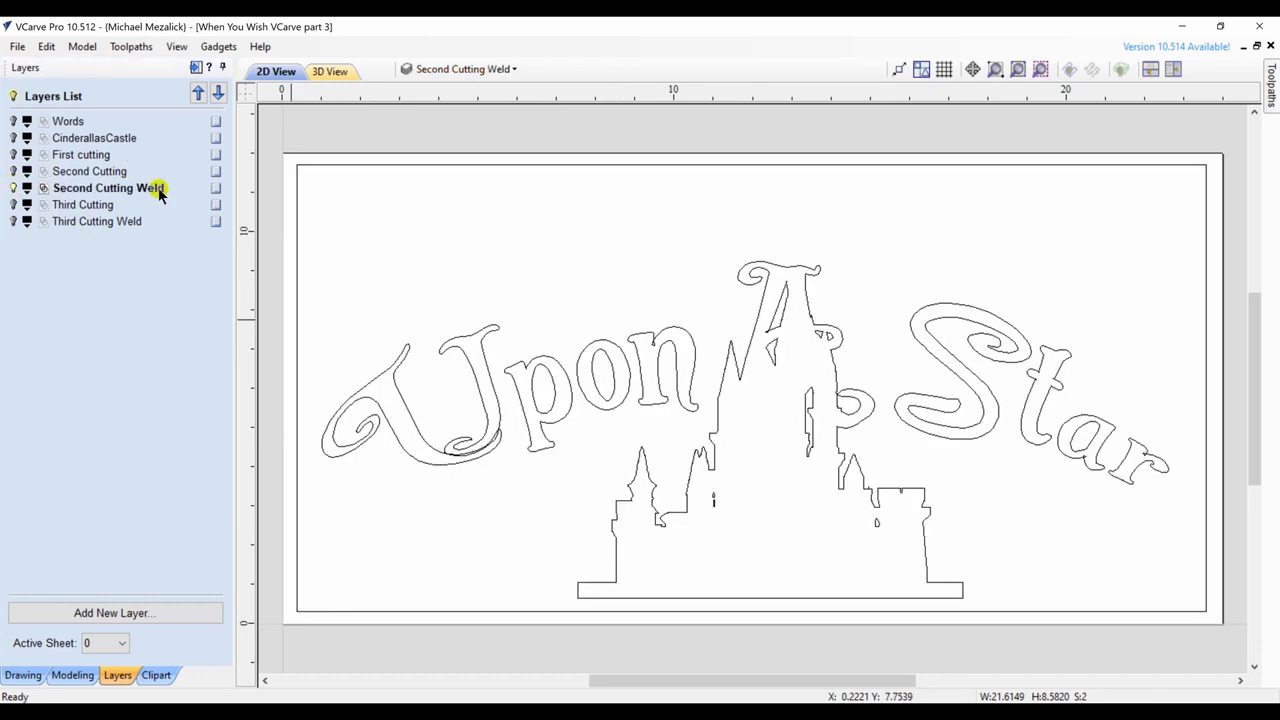
# Step: Calculate a pocket toolpath for all Second Cutting Weld vectors, 0.2 inches deep from start depth 0.2, using 1/2" and 1/8" end mills
pyautogui.click(44, 188)
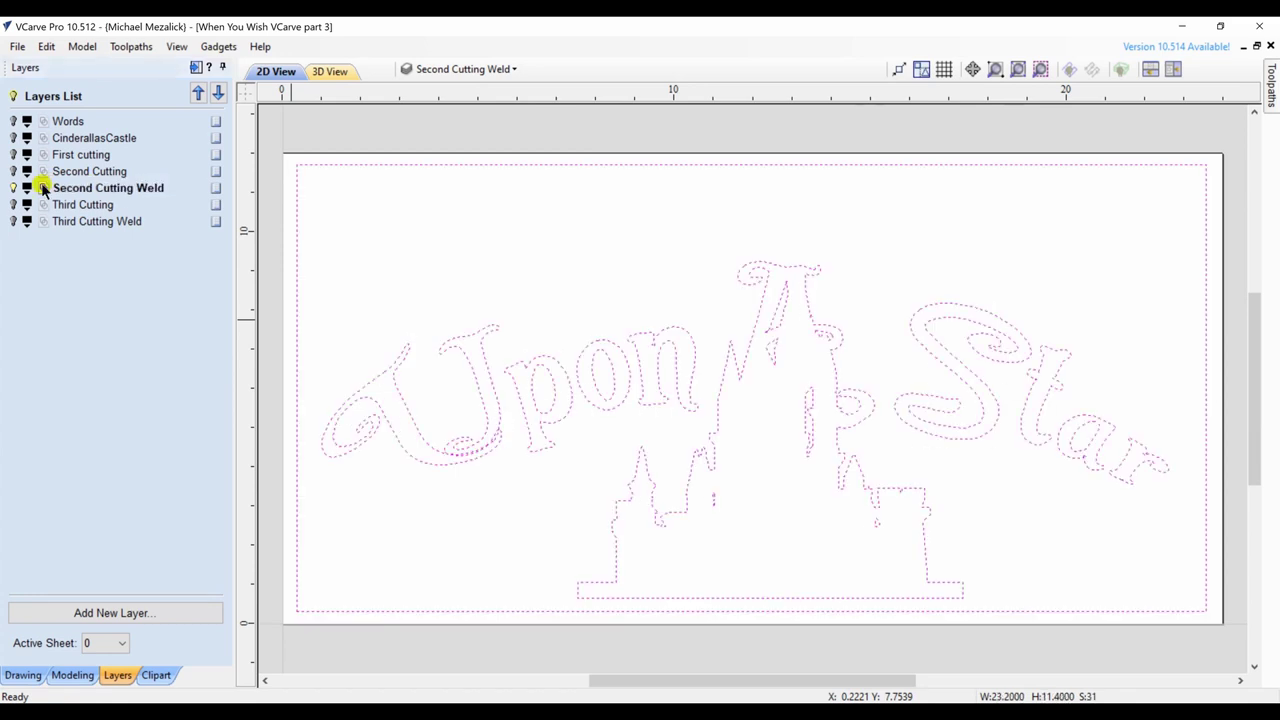
pyautogui.click(196, 67)
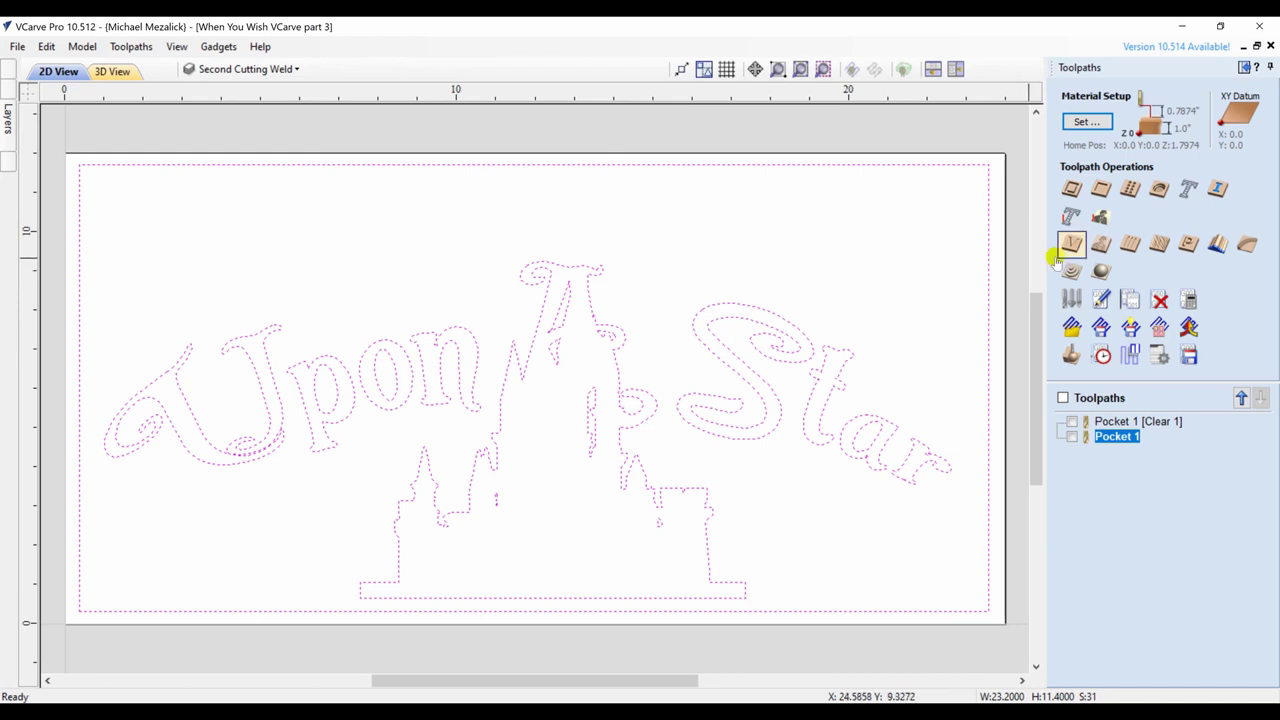
pyautogui.click(1101, 189)
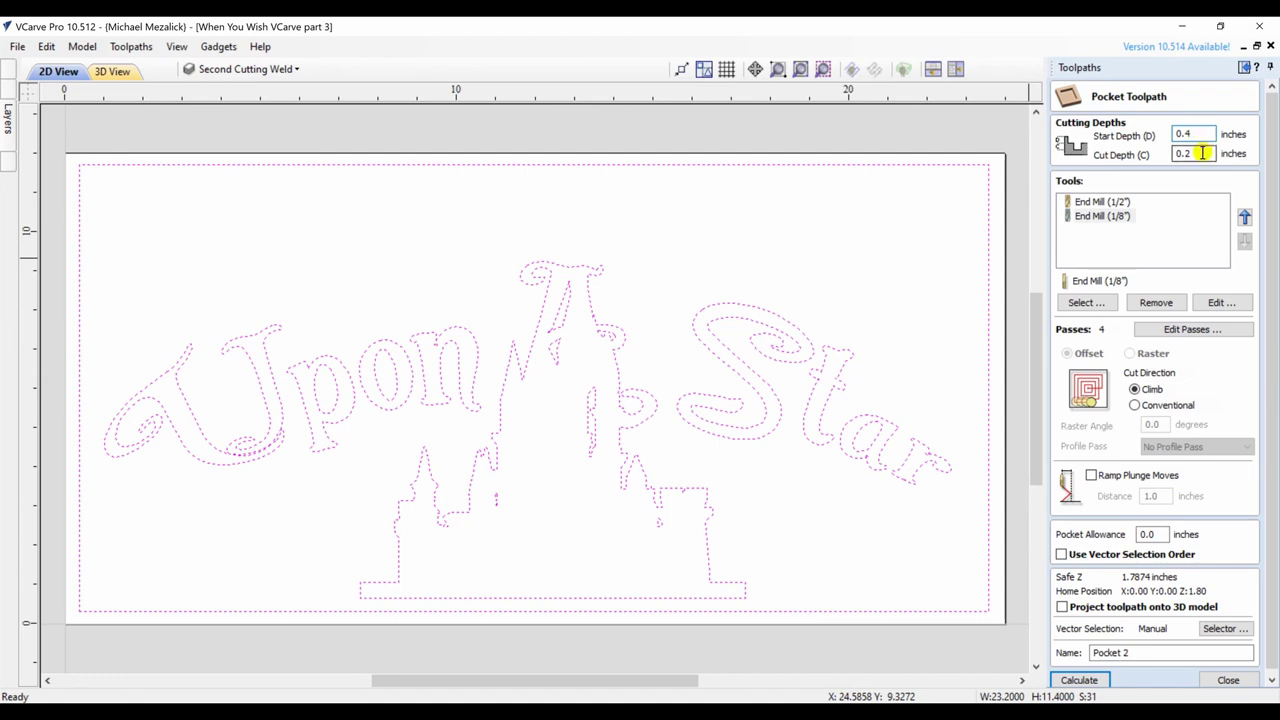
pyautogui.click(1201, 136)
pyautogui.click(1092, 202)
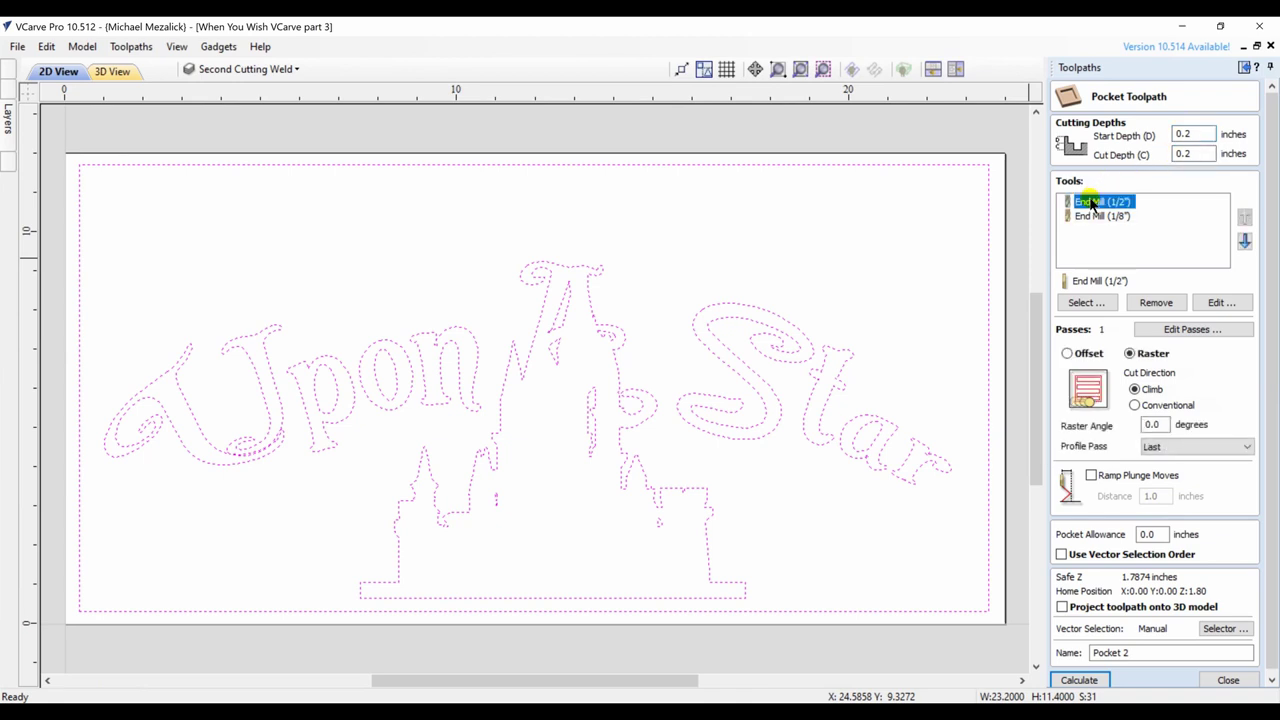
pyautogui.click(1080, 681)
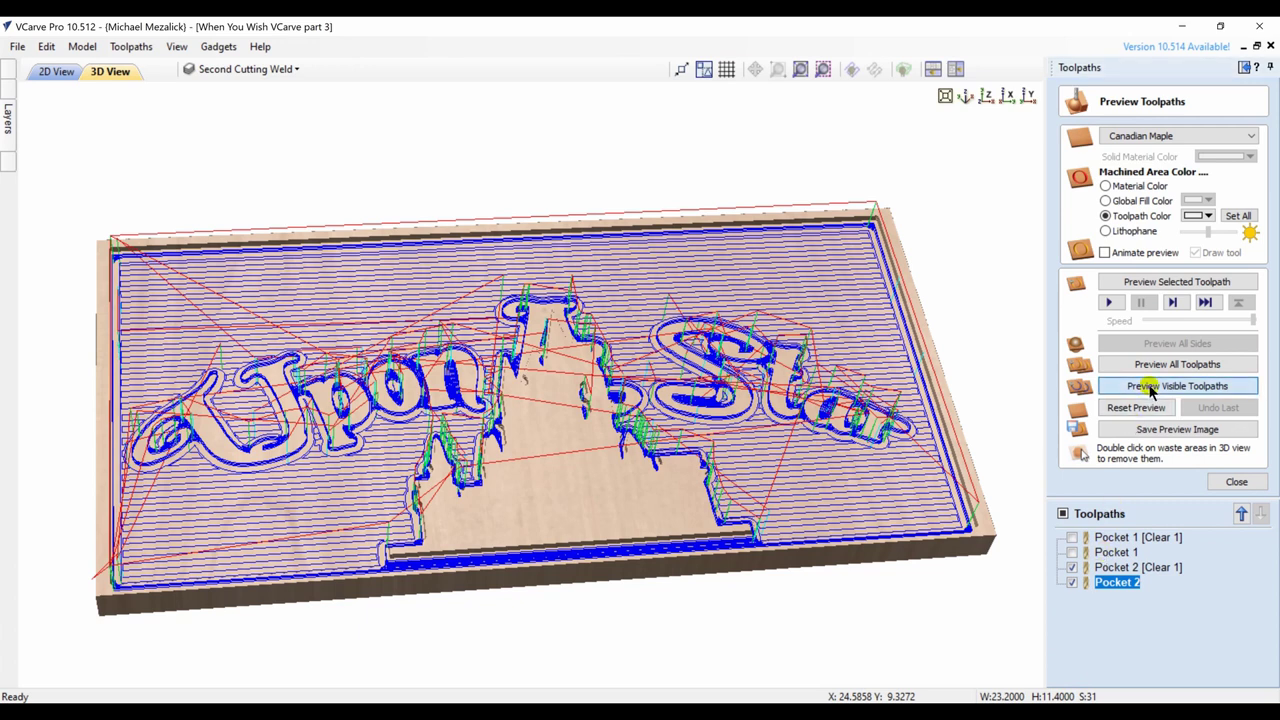
# Step: Preview the visible Pocket 2 toolpaths and set the machined colour of Pocket 2 and its clearance pass to golden orange
pyautogui.click(1150, 365)
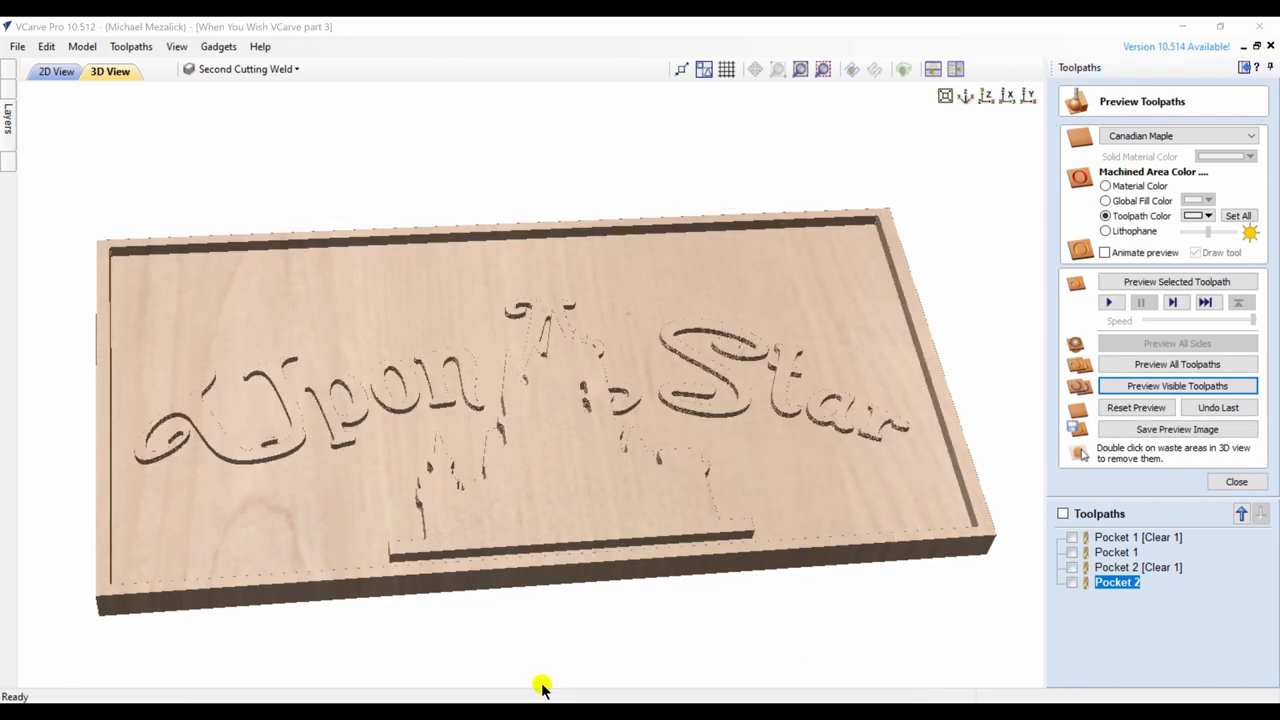
pyautogui.moveTo(543, 557); pyautogui.dragTo(526, 640)
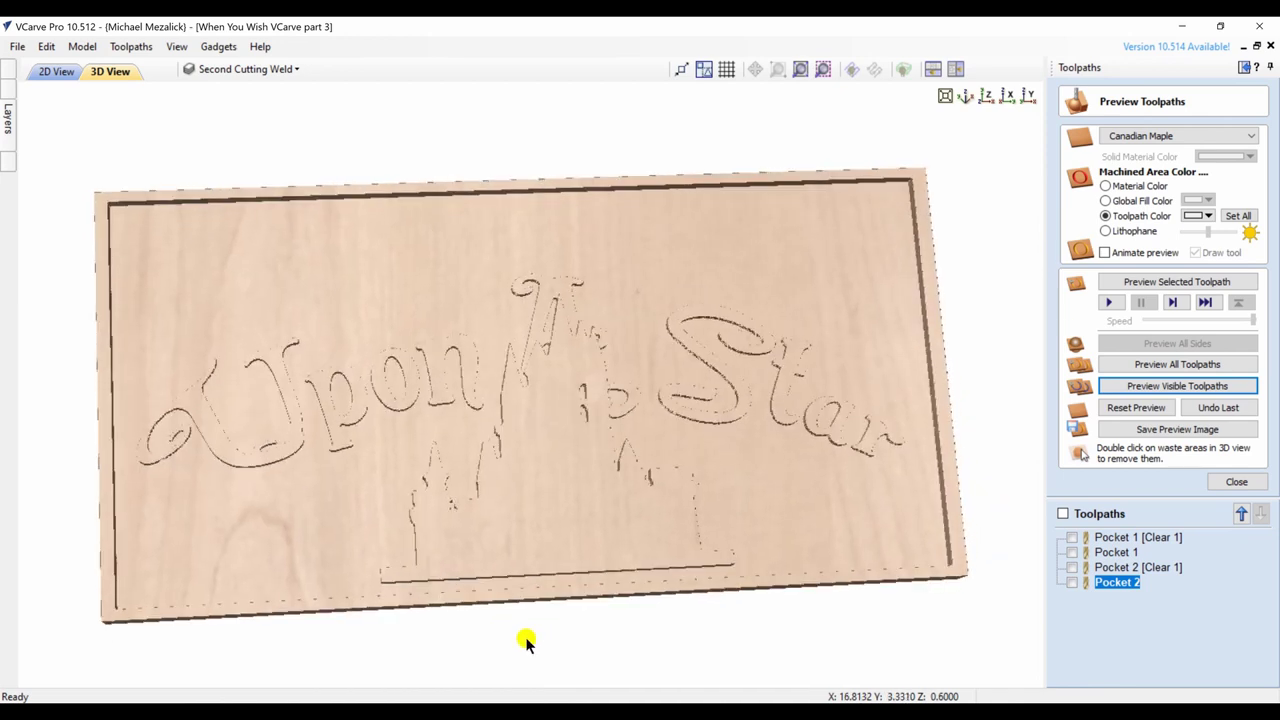
pyautogui.click(1208, 216)
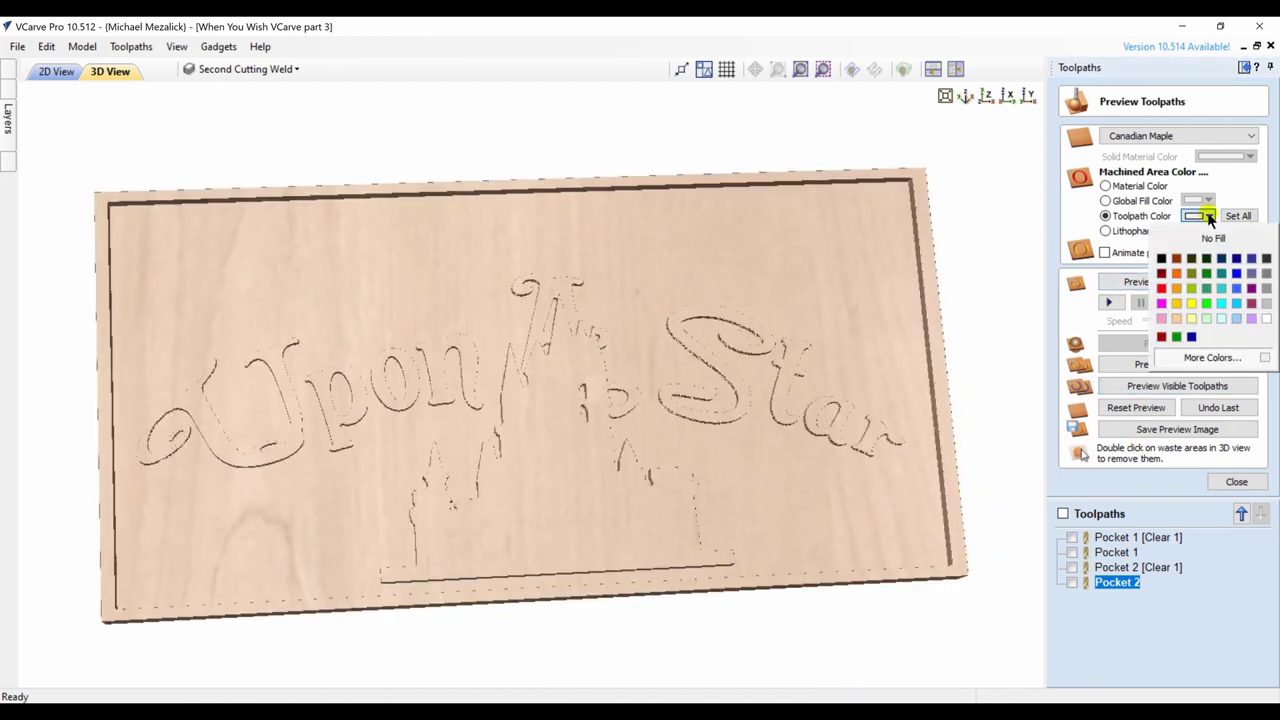
pyautogui.click(1176, 288)
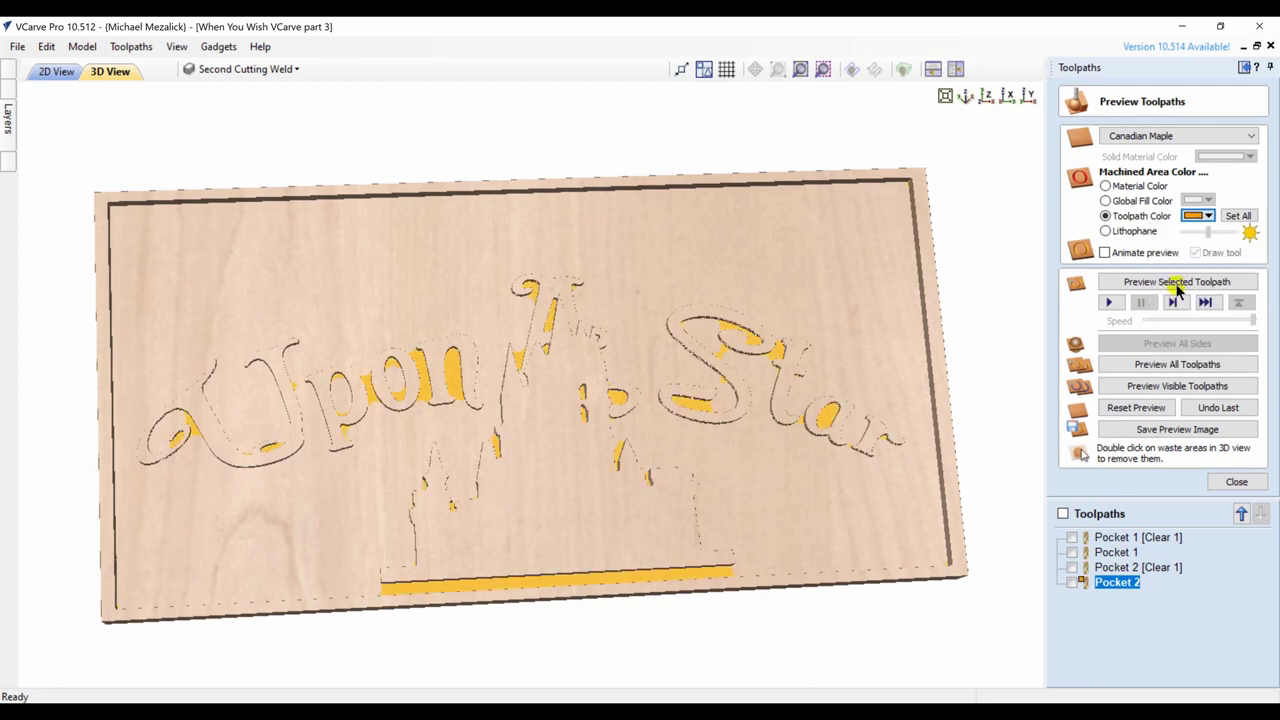
pyautogui.click(1108, 568)
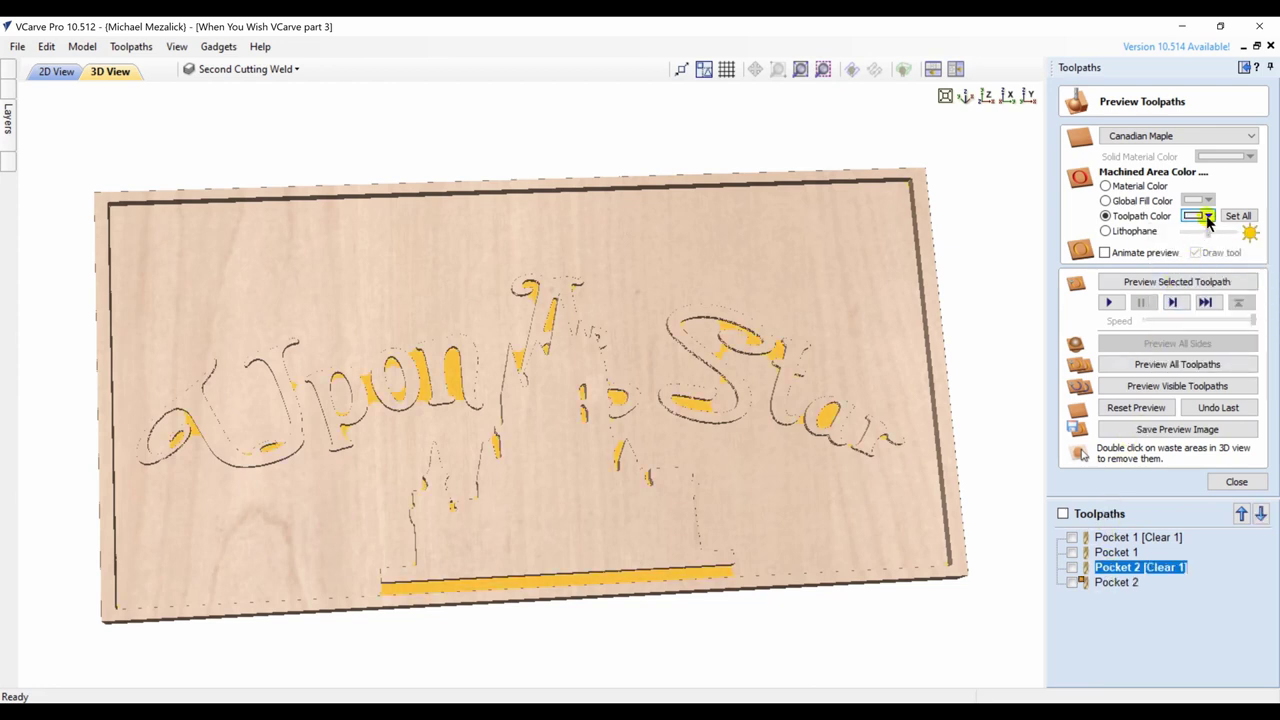
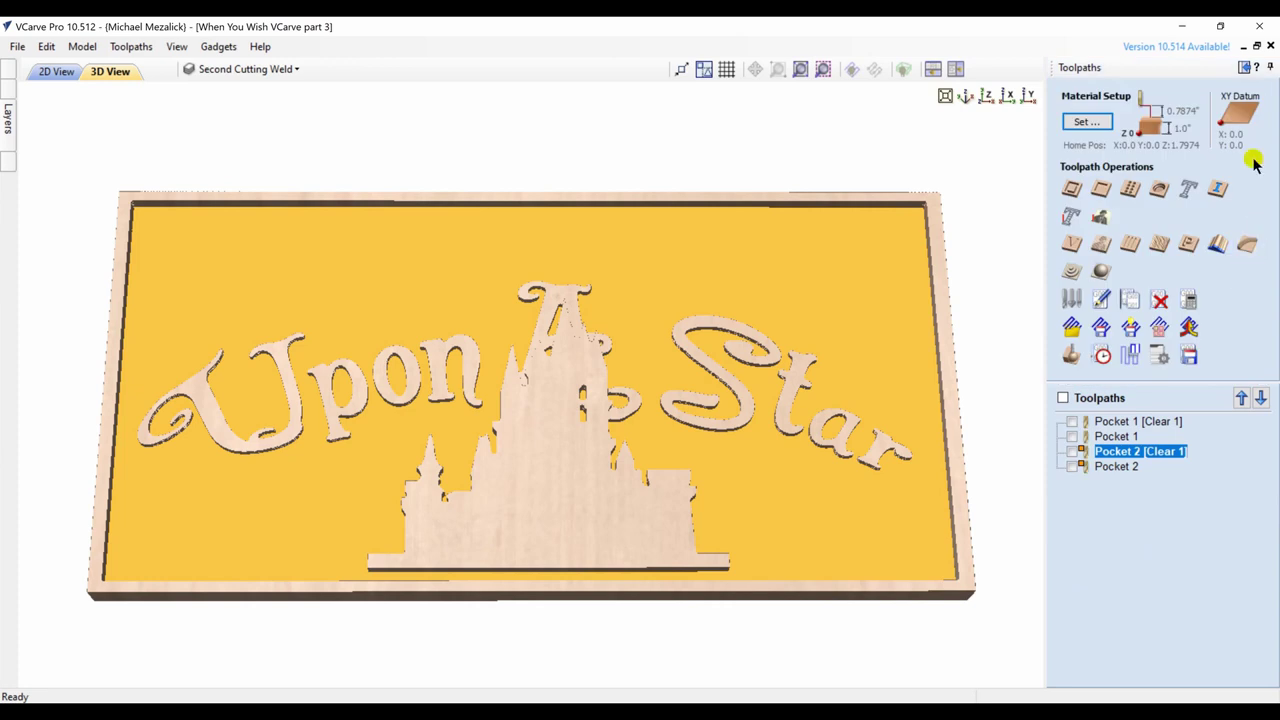
# Step: In the 2D view, hide Second Cutting Weld, show Third Cutting, select its text and castle outline, and make that layer active
pyautogui.click(1245, 68)
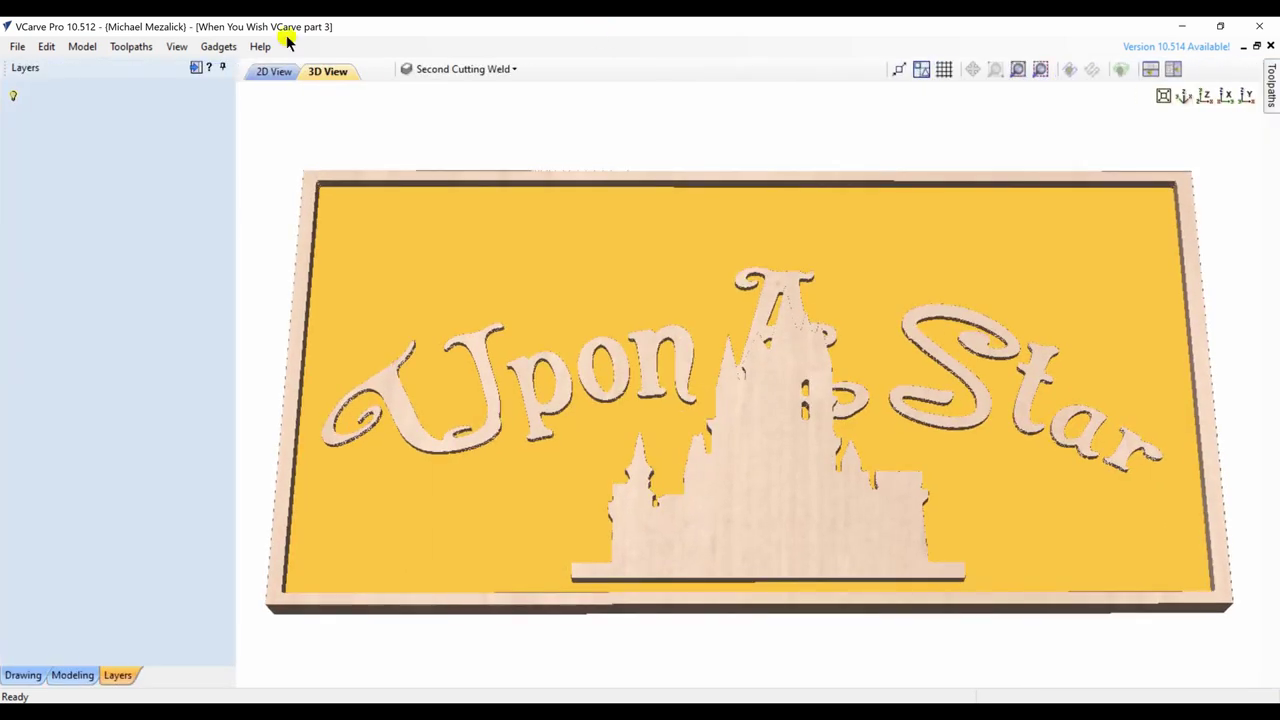
pyautogui.click(274, 71)
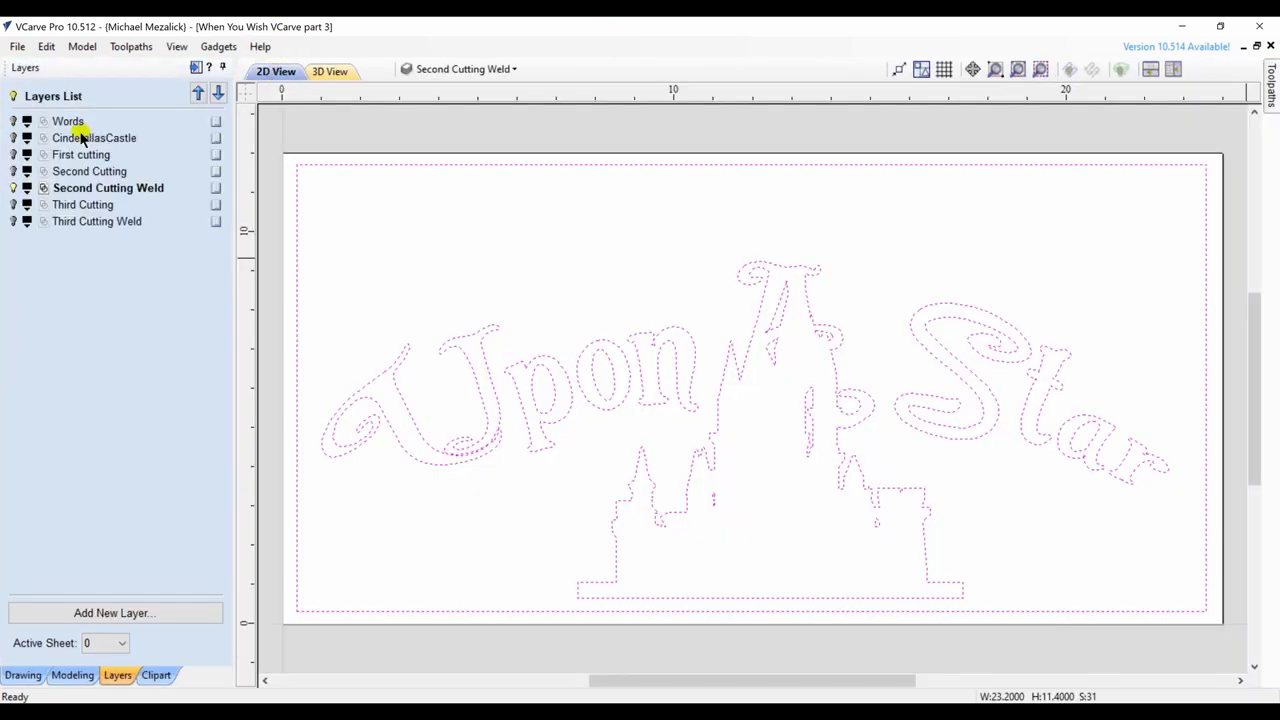
pyautogui.click(12, 188)
pyautogui.click(12, 205)
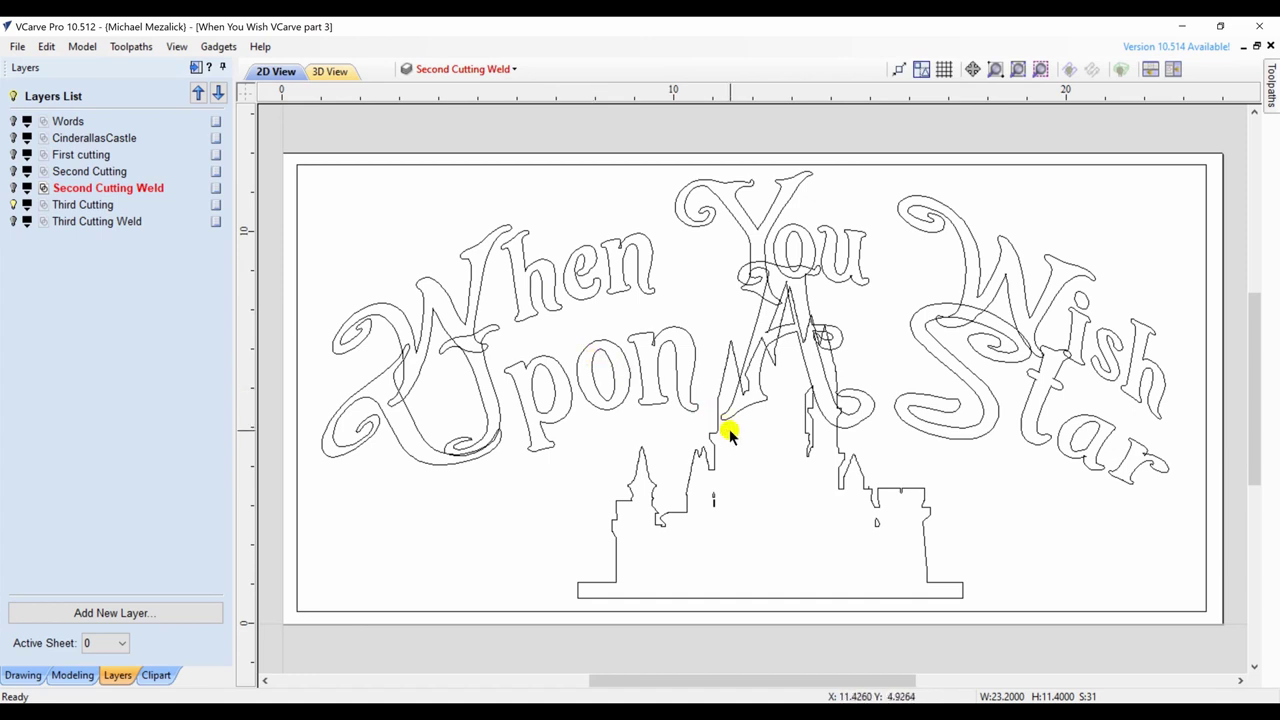
pyautogui.moveTo(763, 429); pyautogui.dragTo(581, 265)
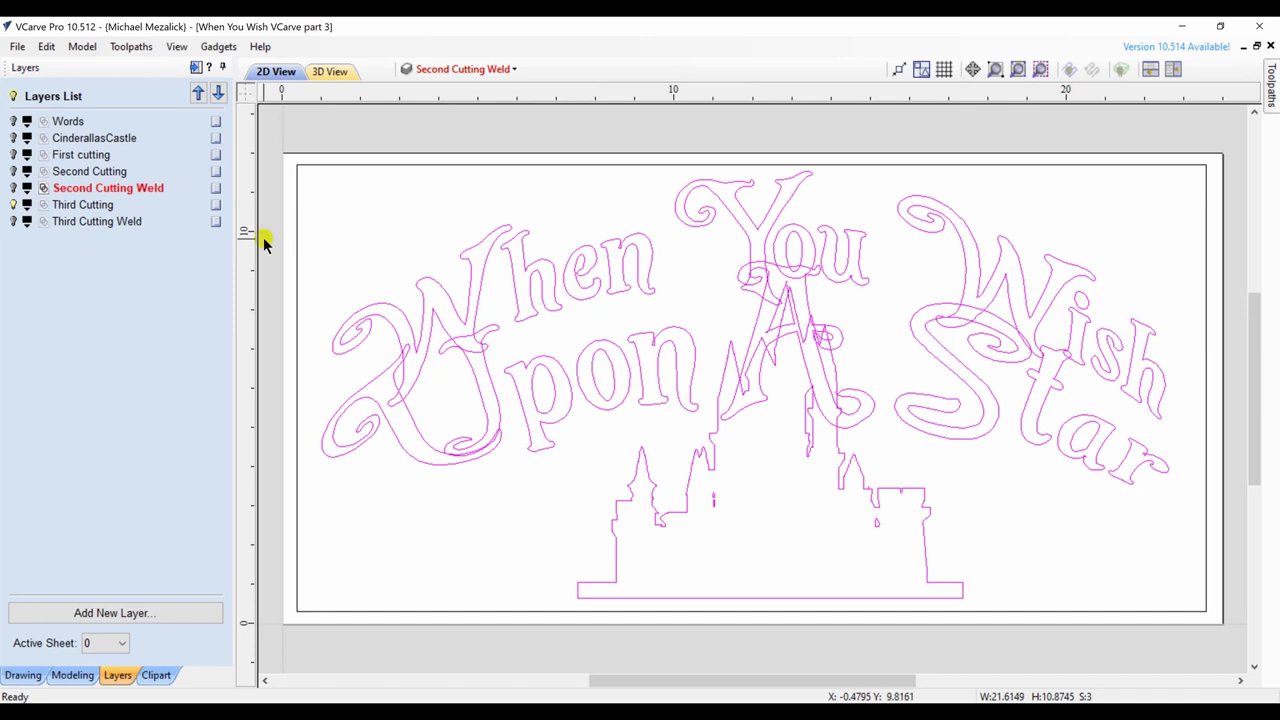
pyautogui.click(160, 205)
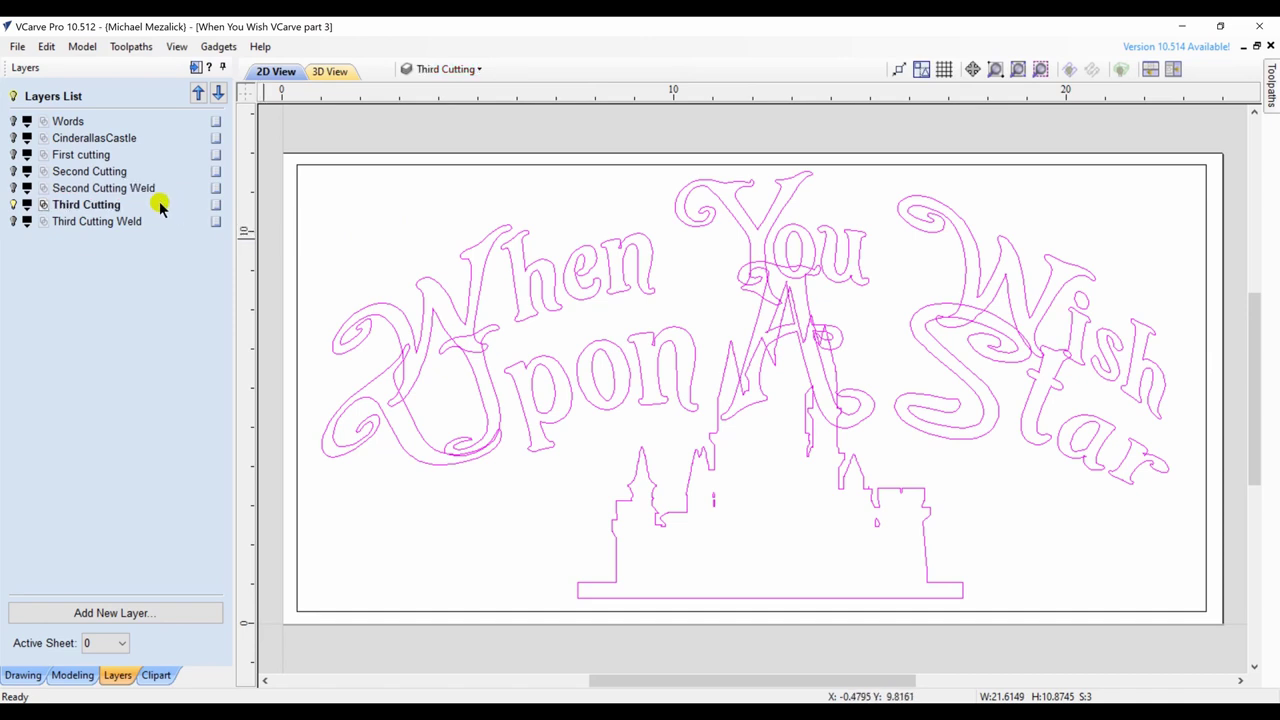
# Step: Hide Third Cutting, make Third Cutting Weld the visible active layer, and select all of its vectors
pyautogui.click(15, 205)
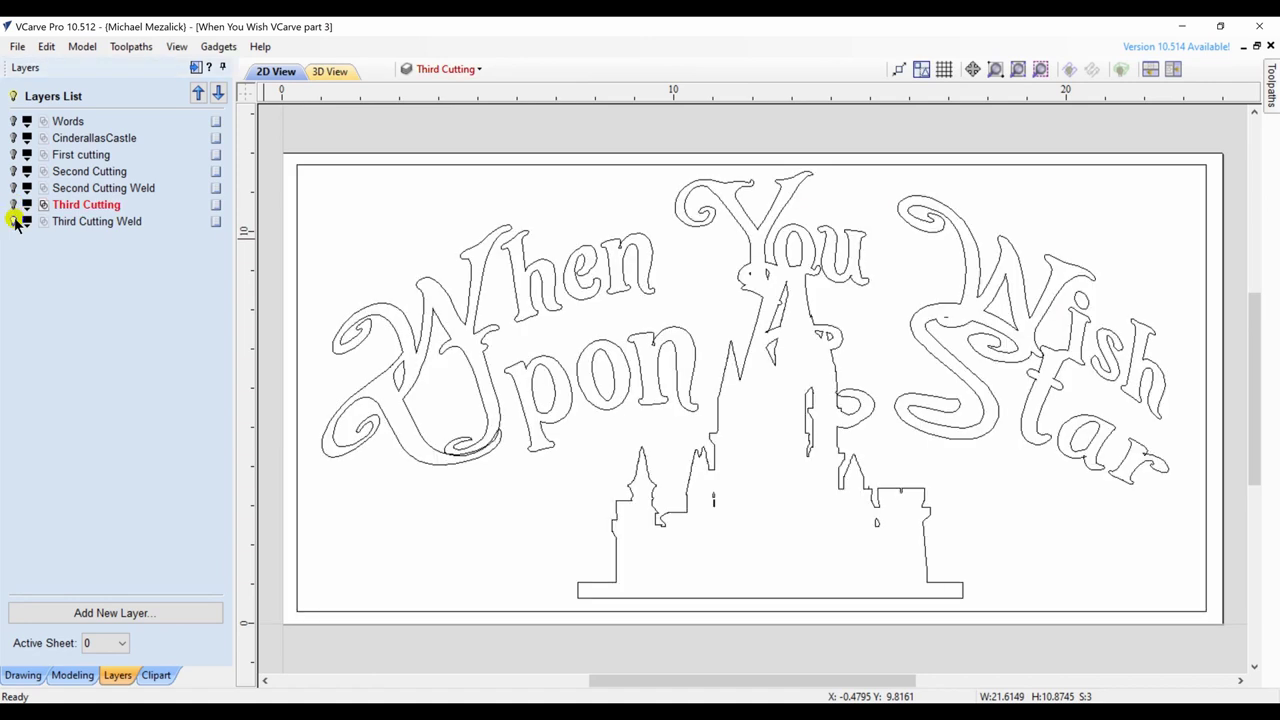
pyautogui.click(80, 222)
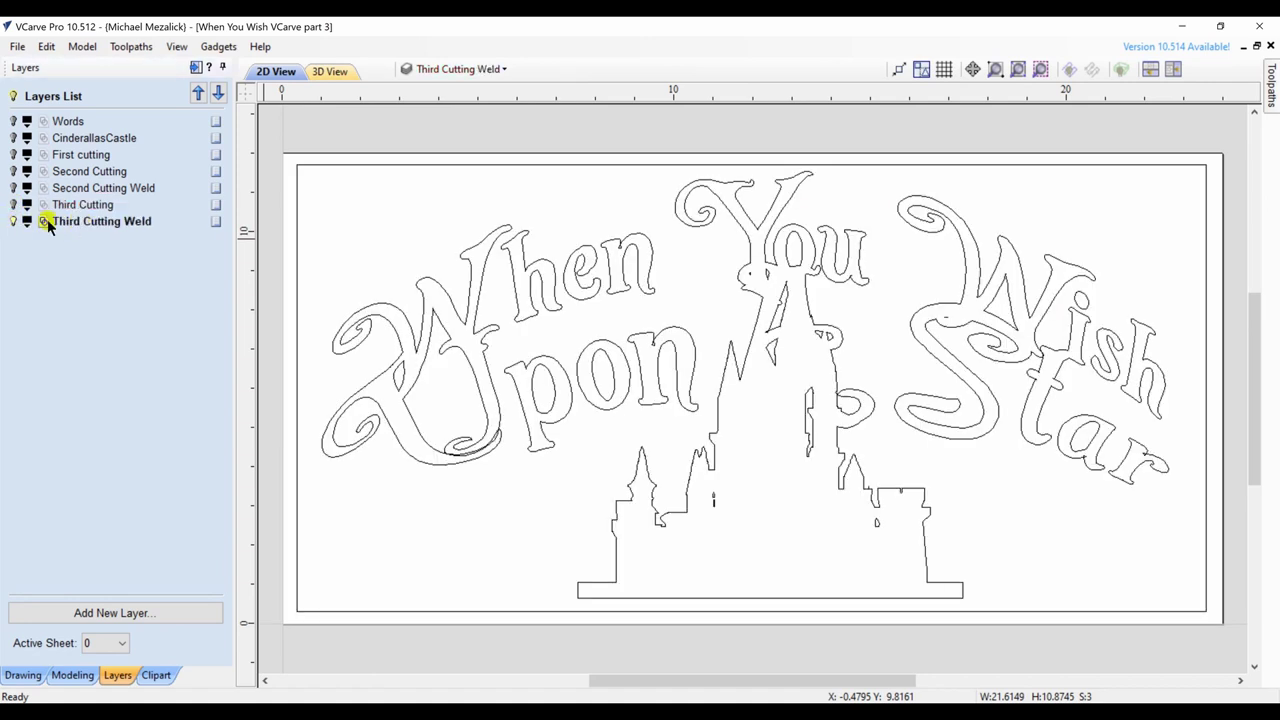
pyautogui.click(44, 222)
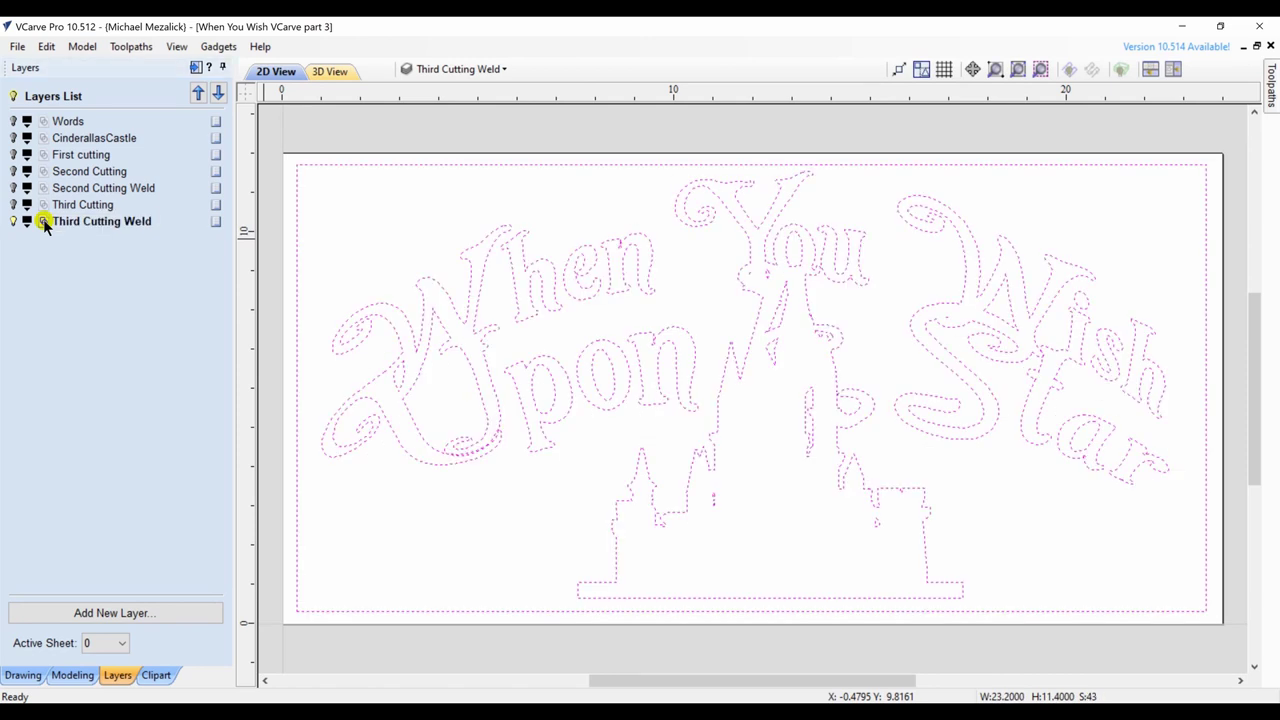
# Step: Calculate a pocket toolpath for the selected welded vectors, 0.1 inches deep from start depth 0.4, using 1/2" and 1/8" end mills
pyautogui.click(198, 67)
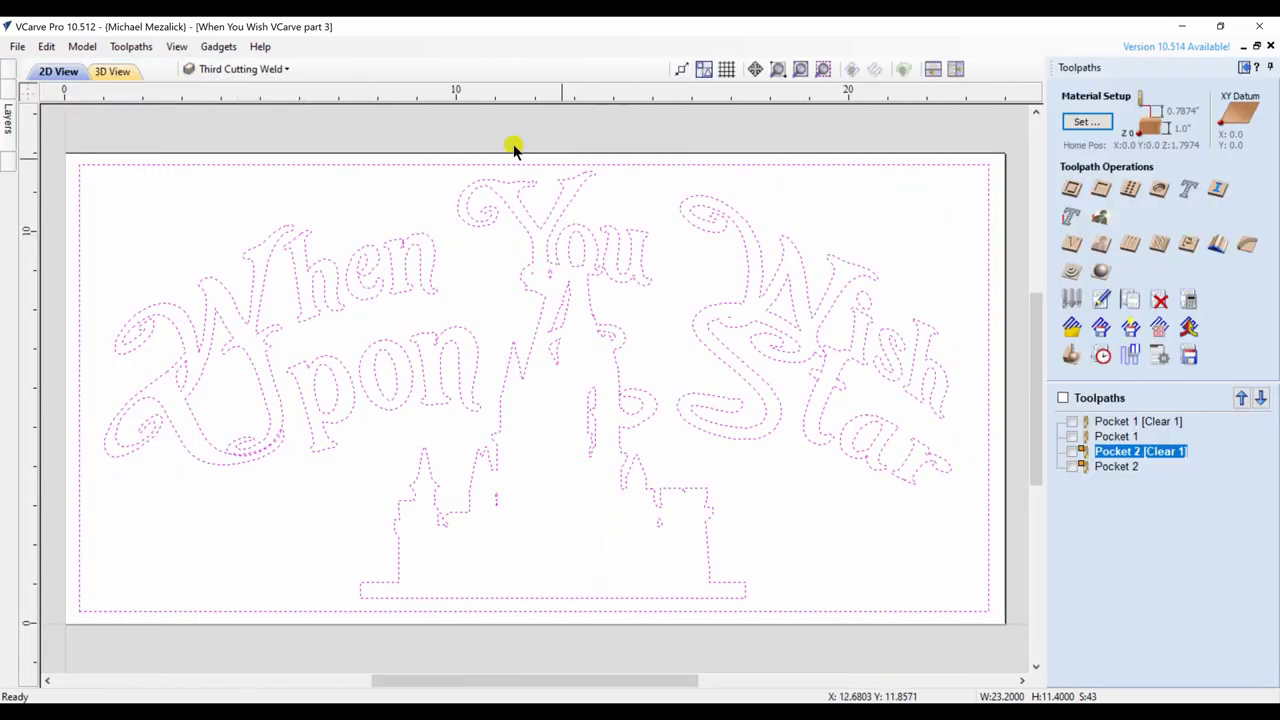
pyautogui.click(1100, 188)
pyautogui.click(1205, 134)
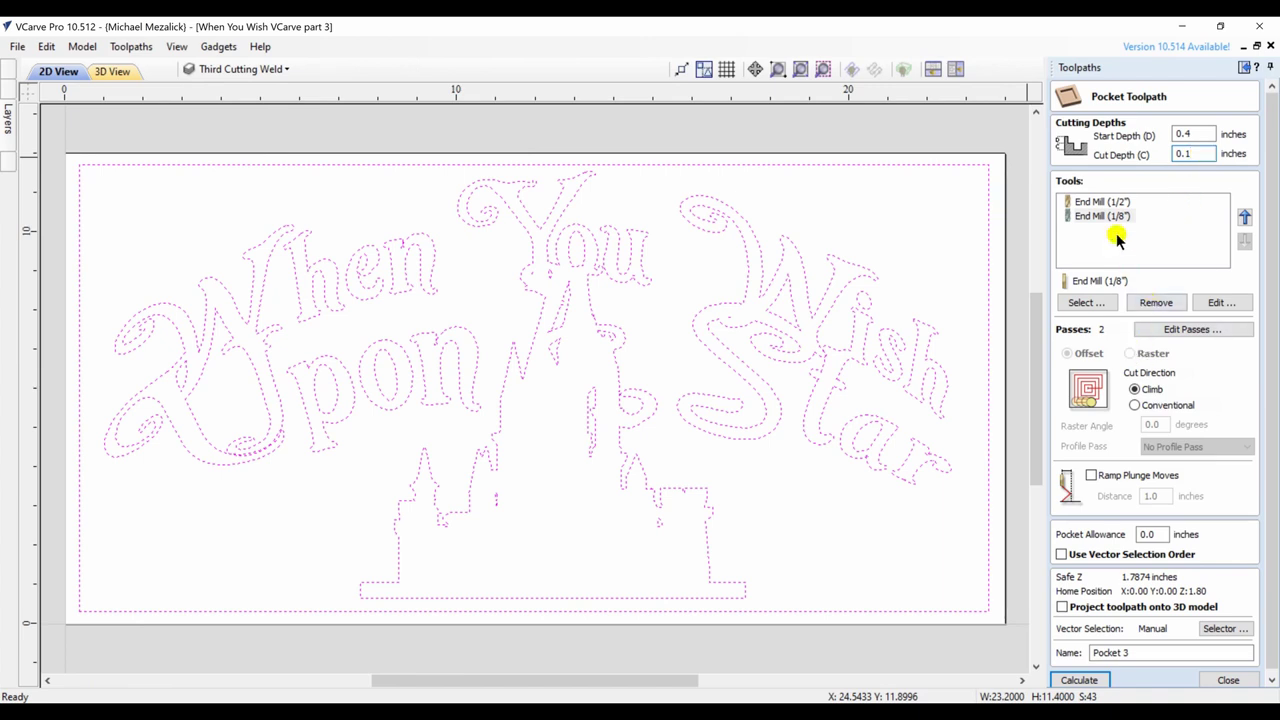
pyautogui.click(1103, 201)
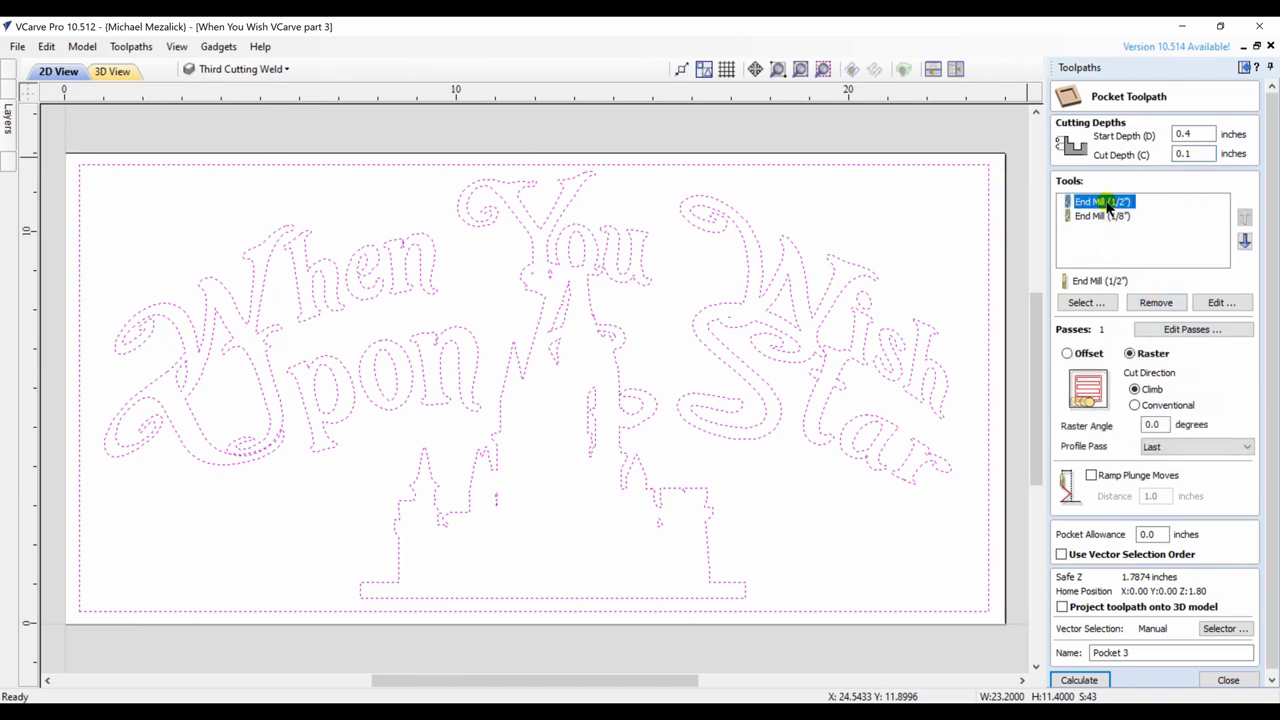
pyautogui.click(1080, 680)
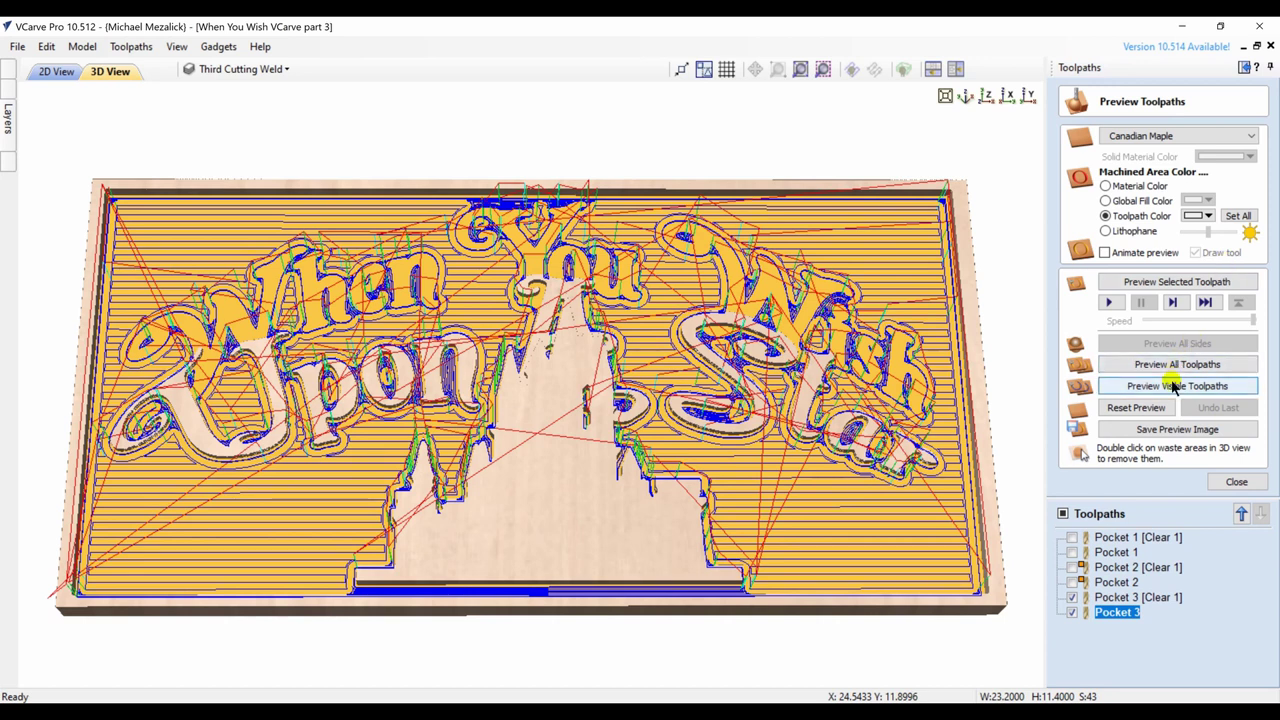
# Step: Preview the visible Pocket 3 toolpaths, colour Pocket 3 and its clearance pass blue, and inspect the coloured sign before closing the preview
pyautogui.click(1174, 388)
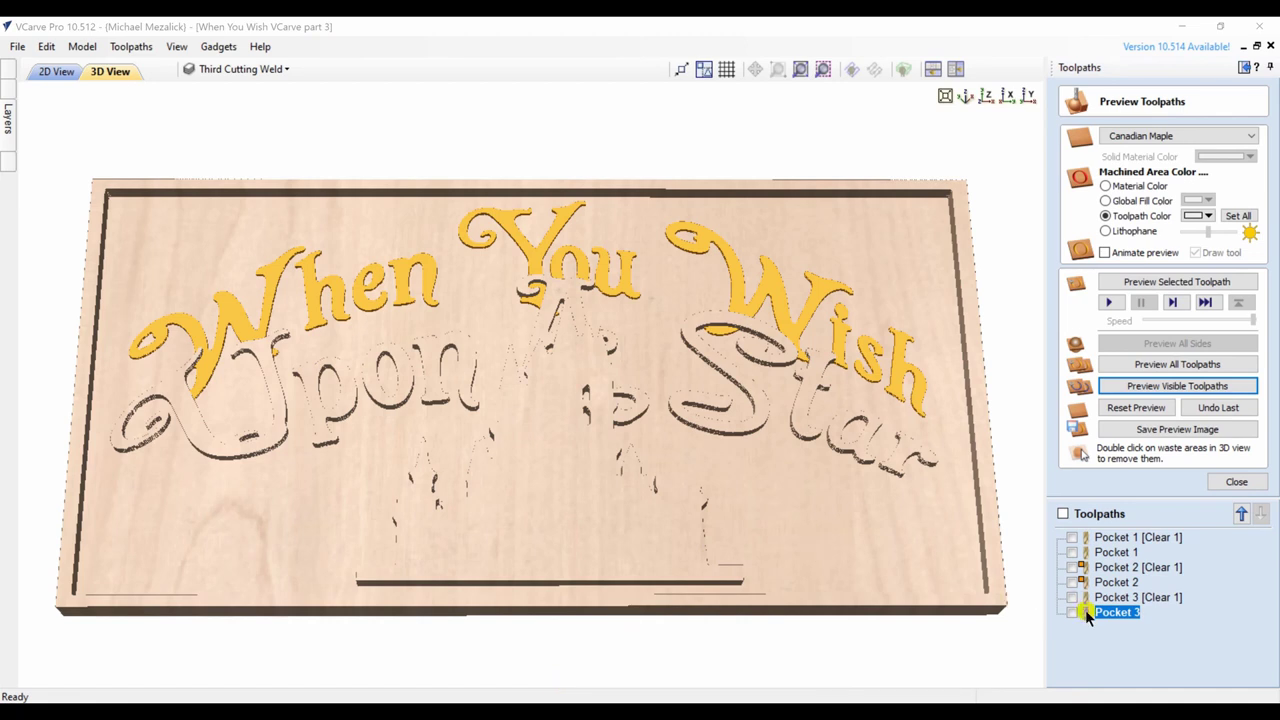
pyautogui.click(1205, 215)
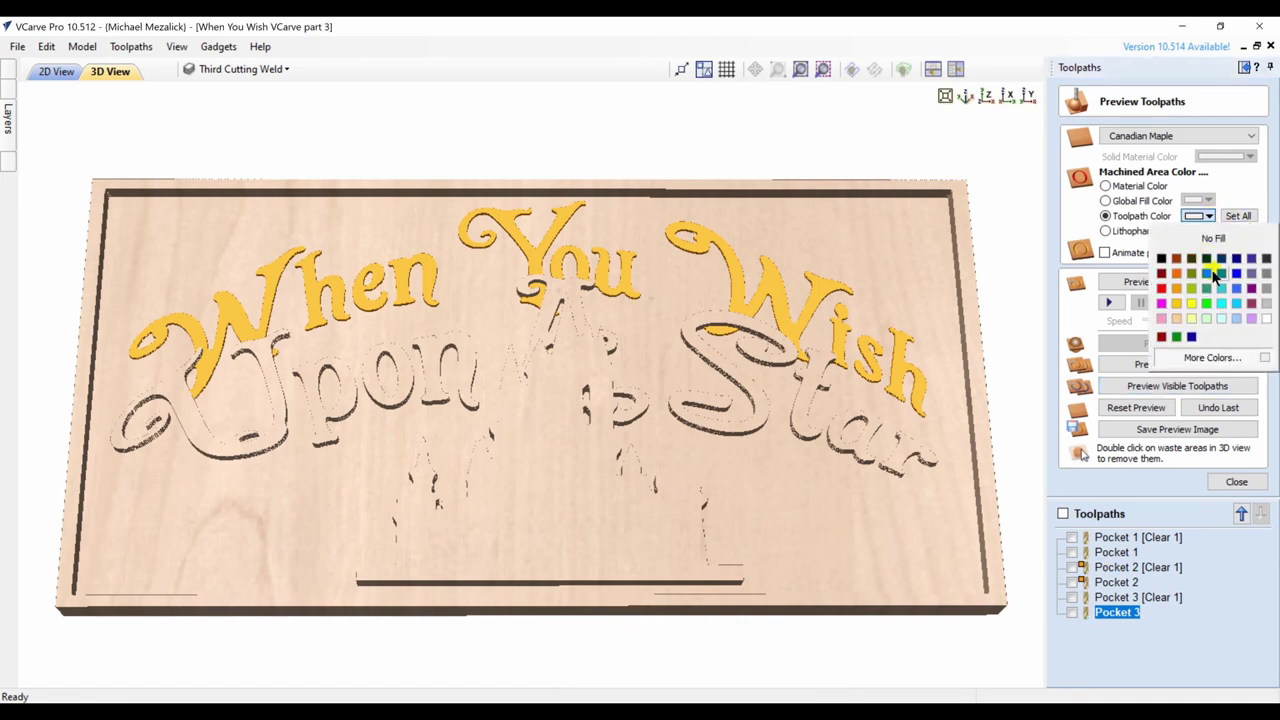
pyautogui.click(1236, 290)
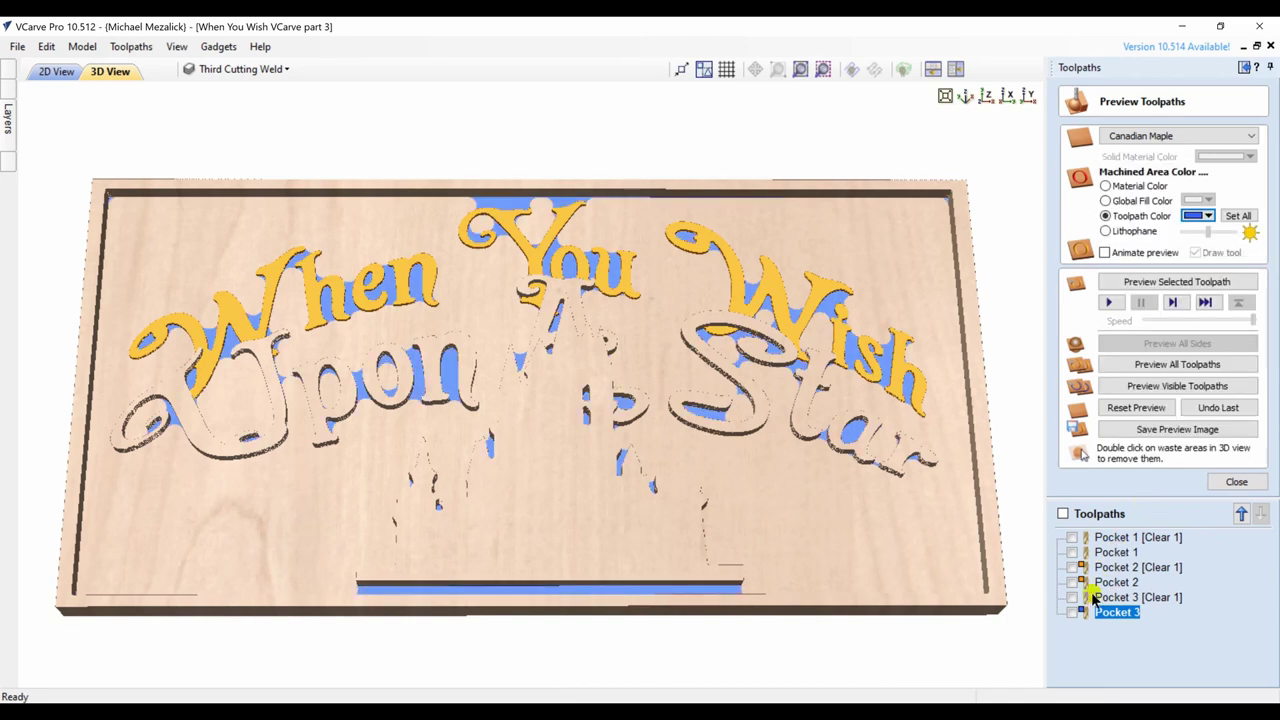
pyautogui.click(1208, 216)
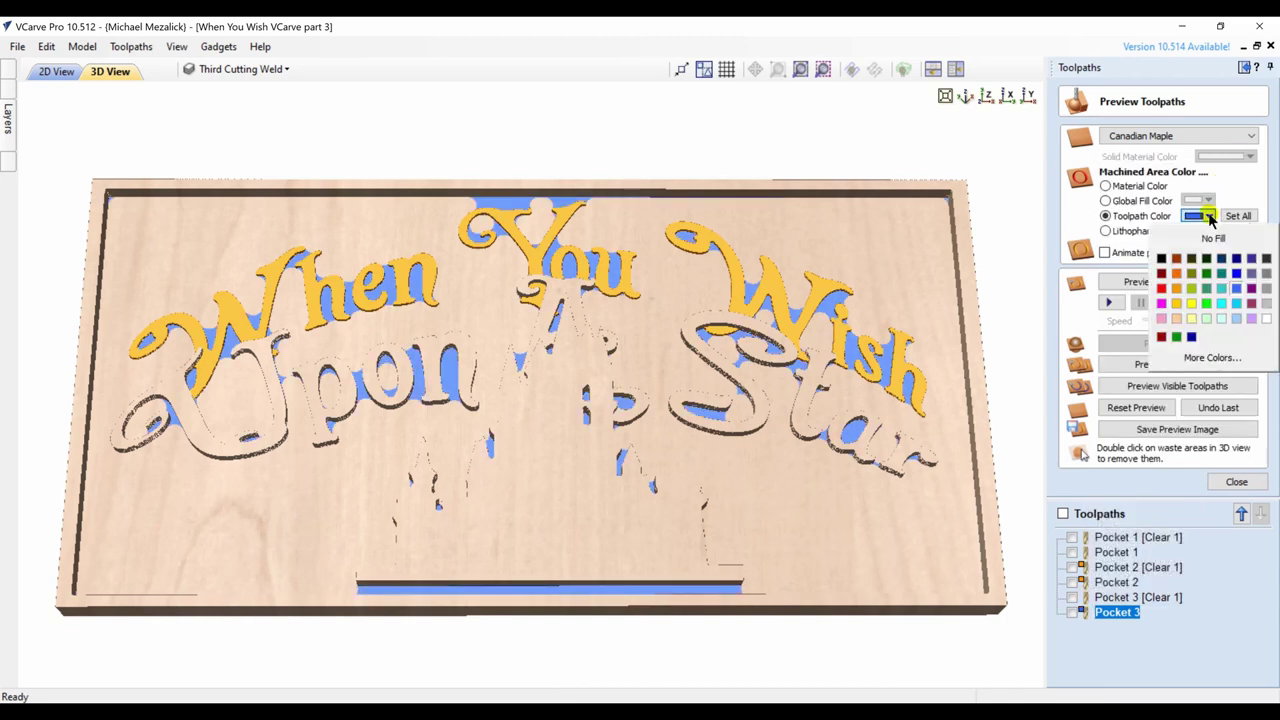
pyautogui.click(1236, 274)
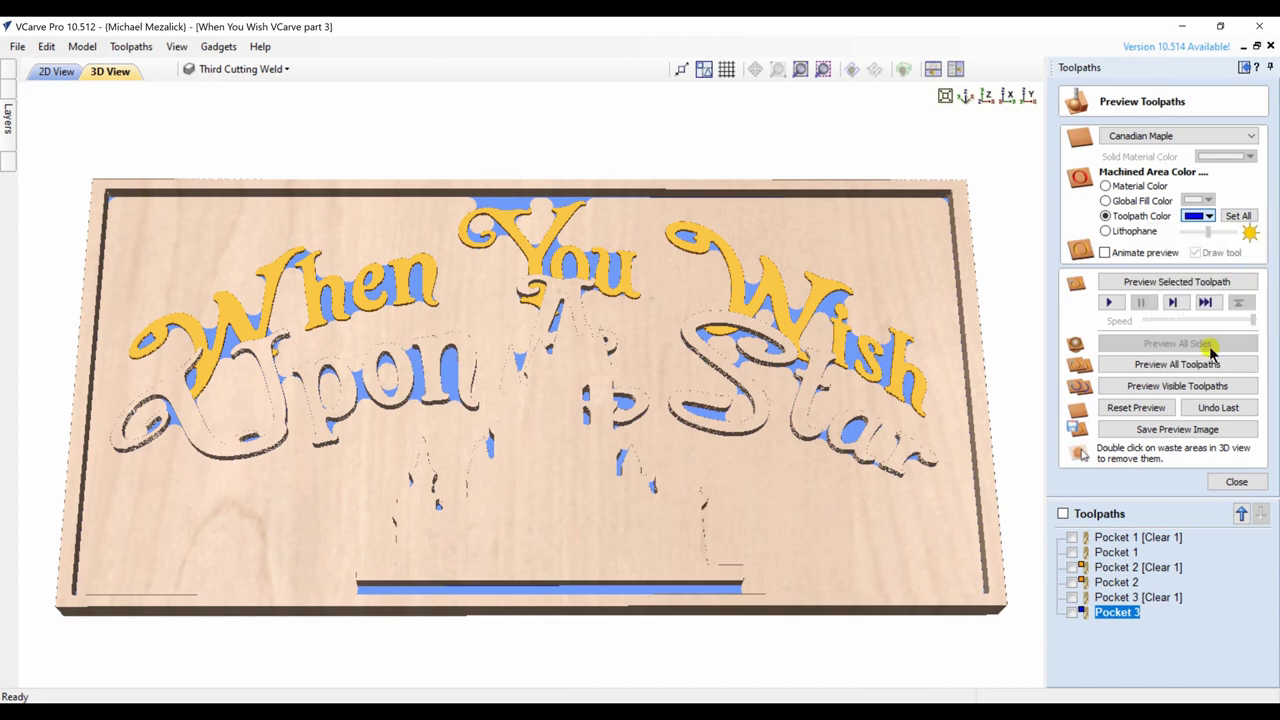
pyautogui.click(1085, 598)
pyautogui.click(1208, 216)
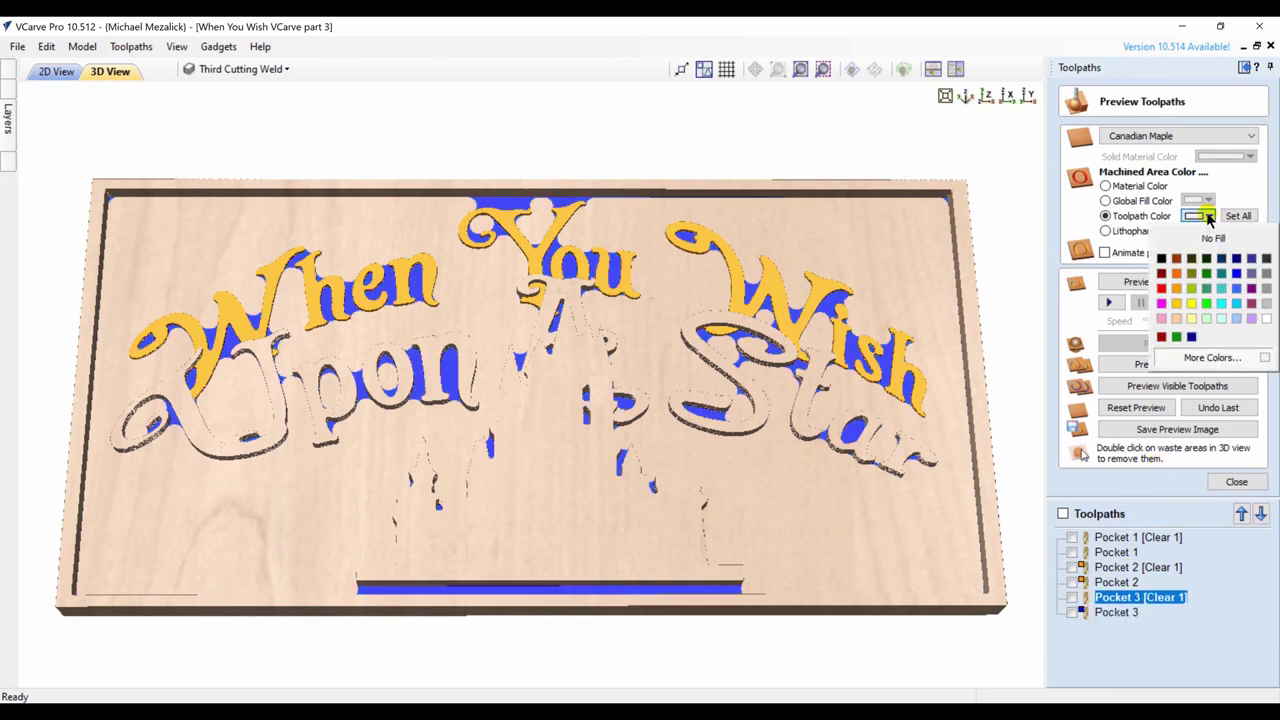
pyautogui.click(1235, 276)
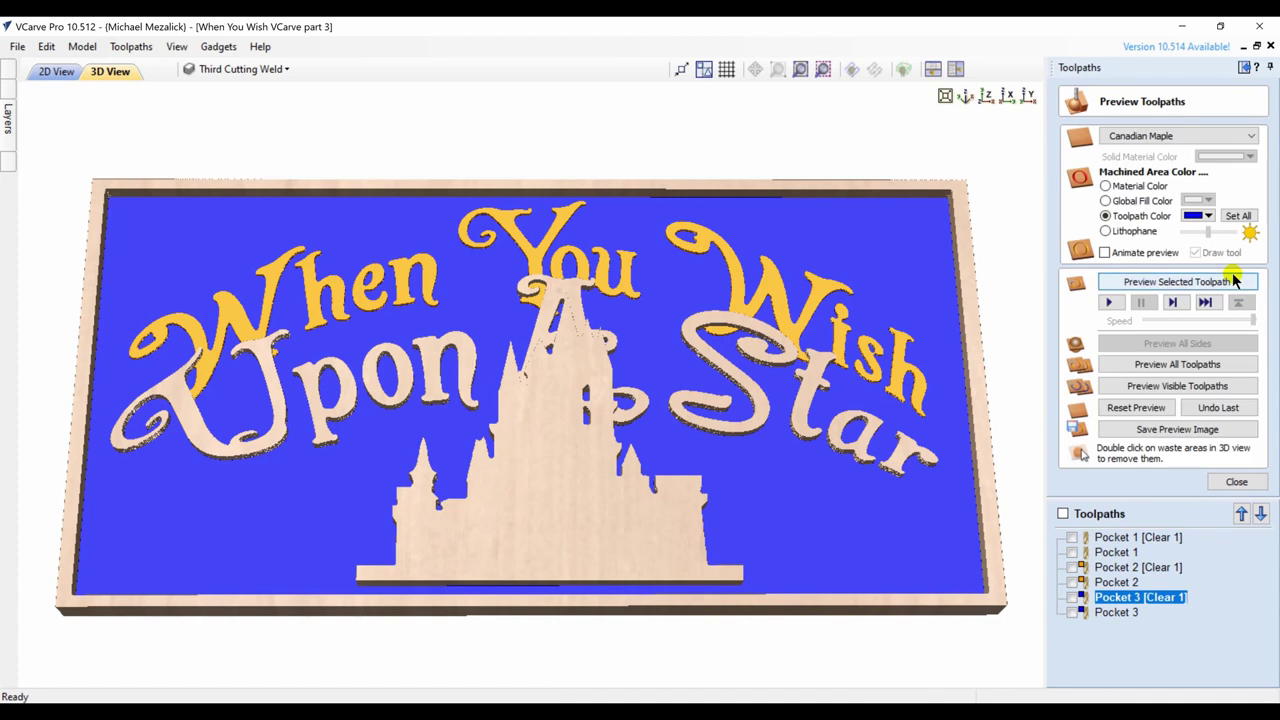
pyautogui.moveTo(455, 449); pyautogui.dragTo(520, 440)
pyautogui.click(1236, 481)
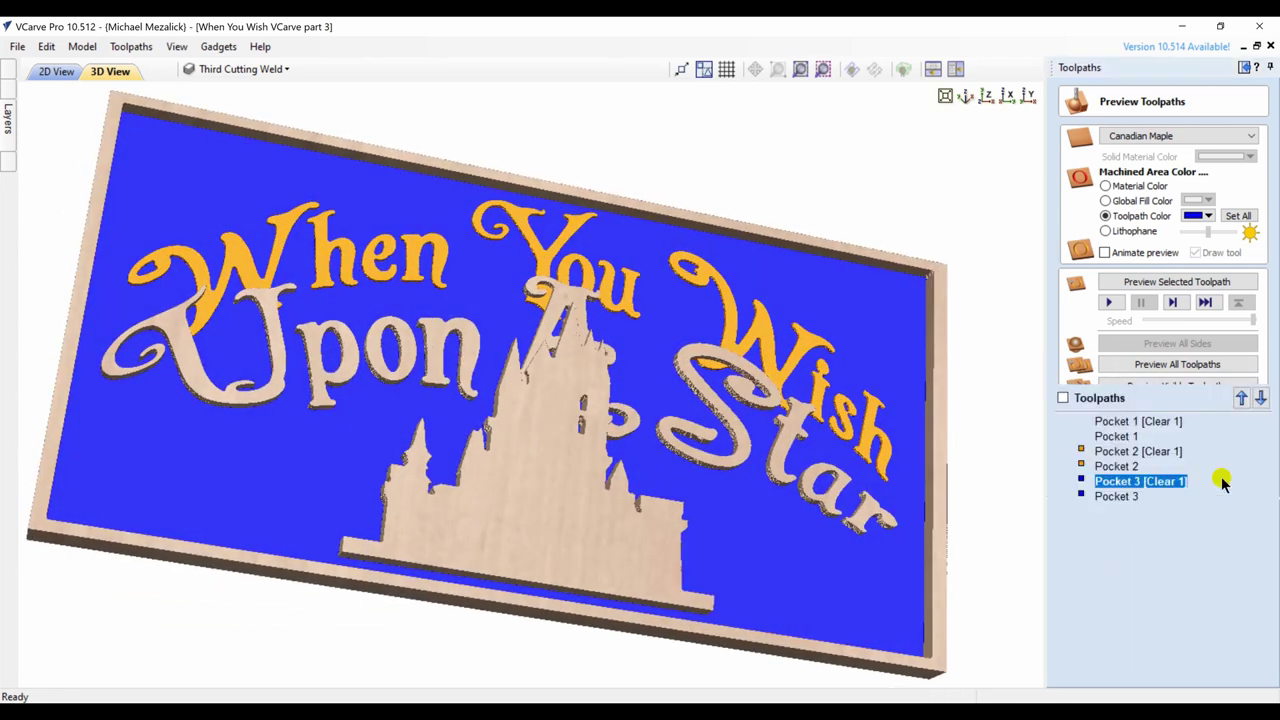
# Step: Return to the 2D view and turn on the Level 1 components, CinderallasCastle and Zero Plane
pyautogui.click(1243, 67)
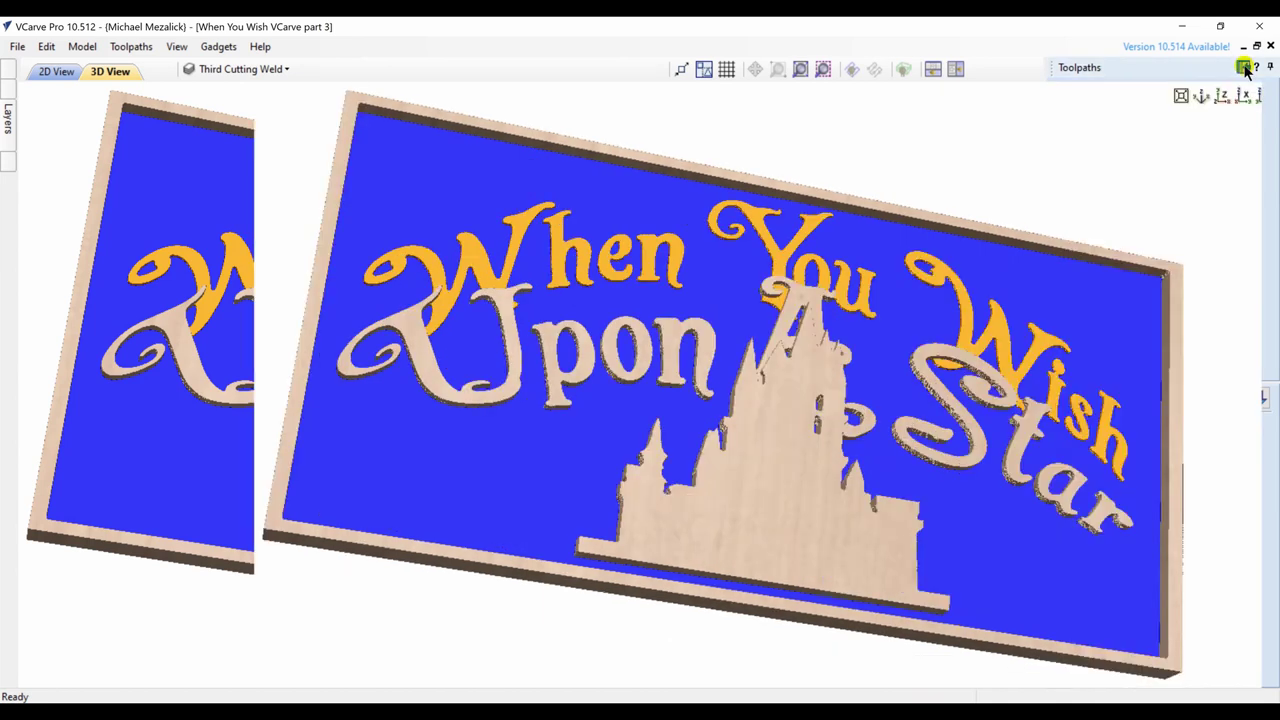
pyautogui.click(274, 72)
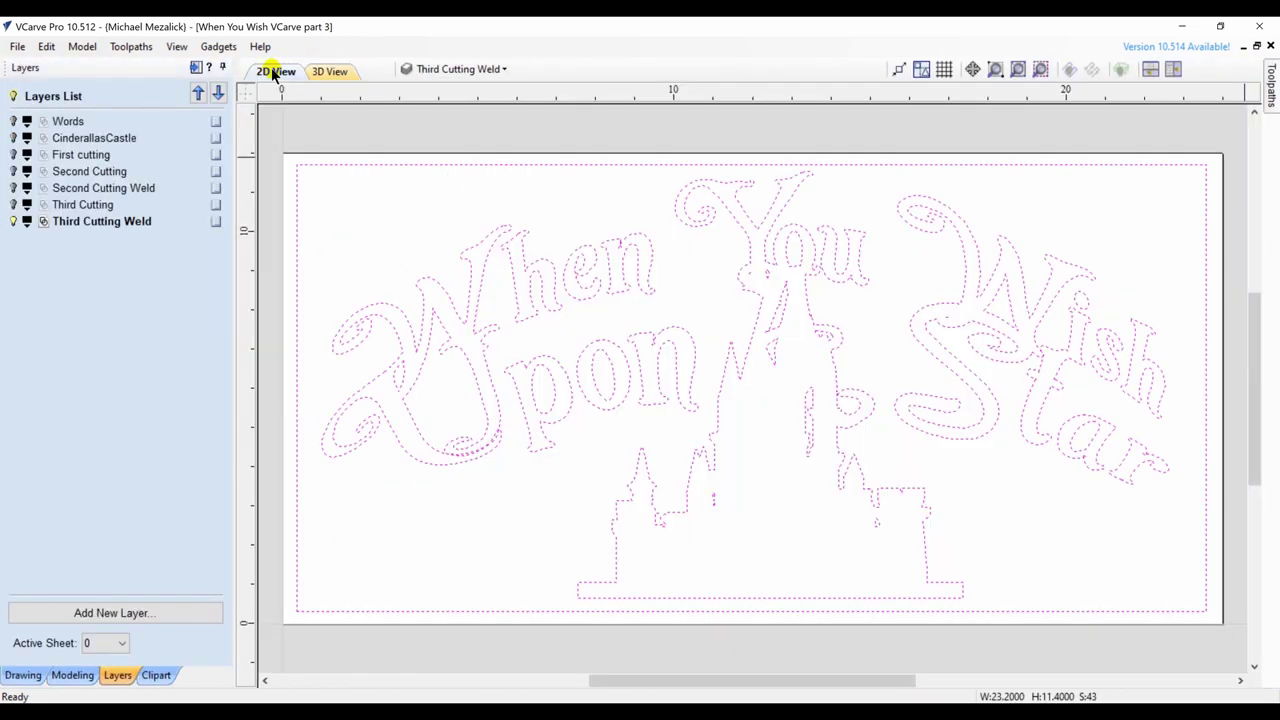
pyautogui.click(70, 675)
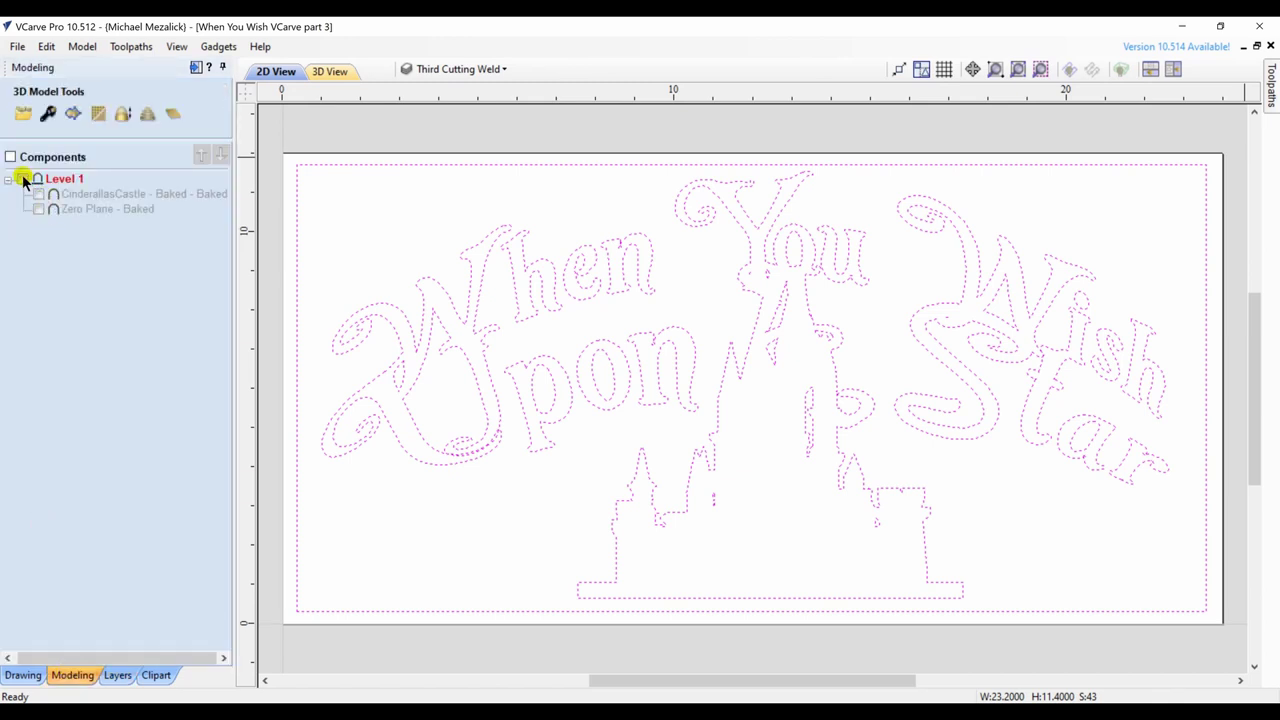
pyautogui.click(24, 180)
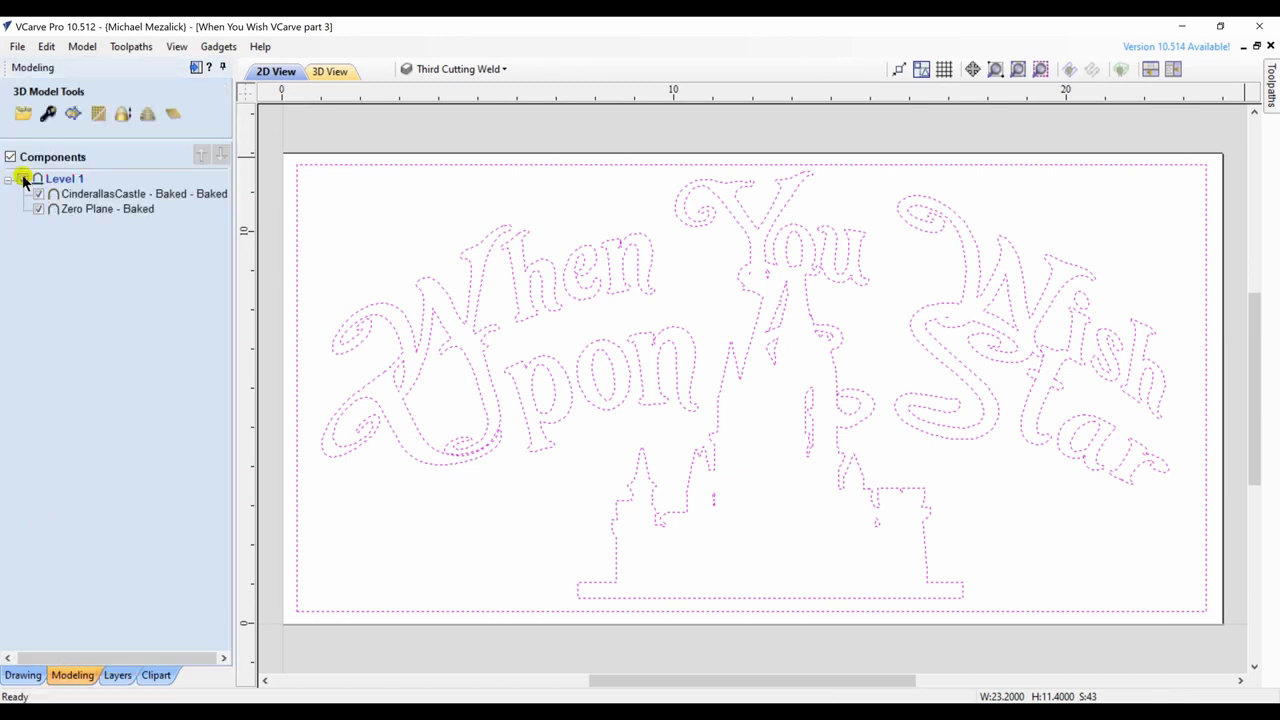
# Step: Show the CinderallasCastle layer, make First cutting the visible active layer, select the castle outline, and bring up the toolpath operations
pyautogui.click(116, 676)
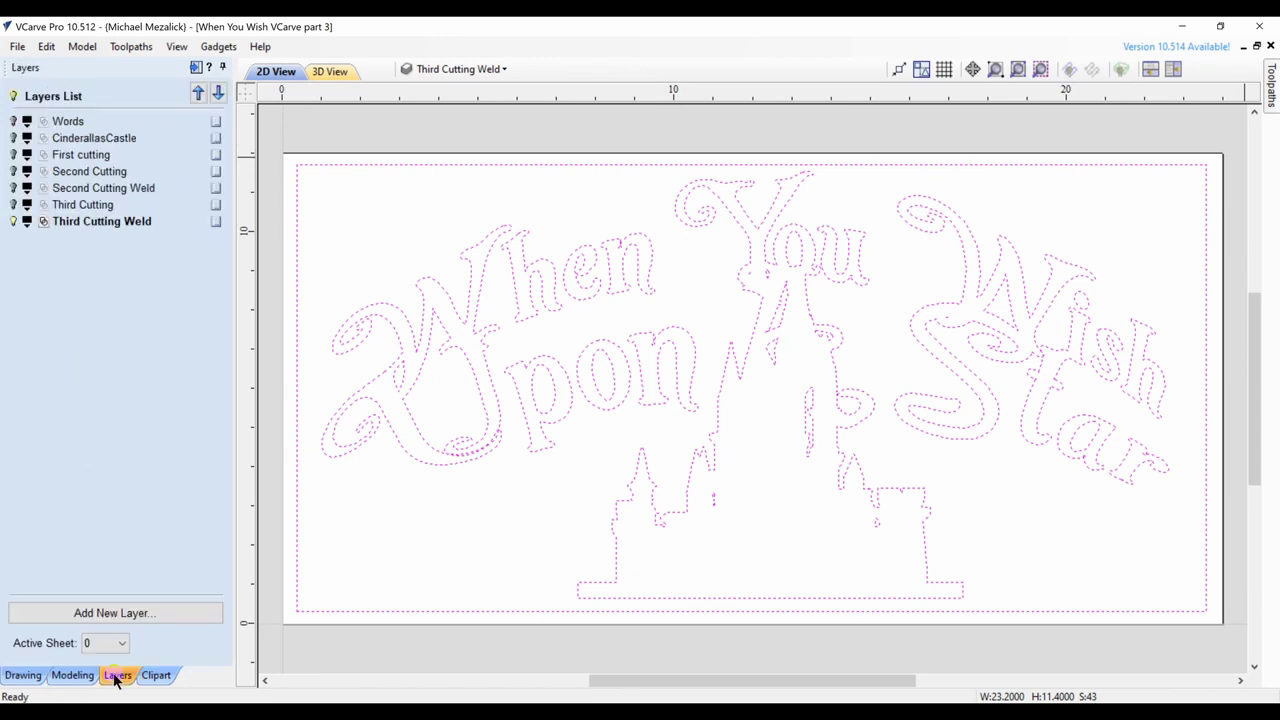
pyautogui.click(13, 138)
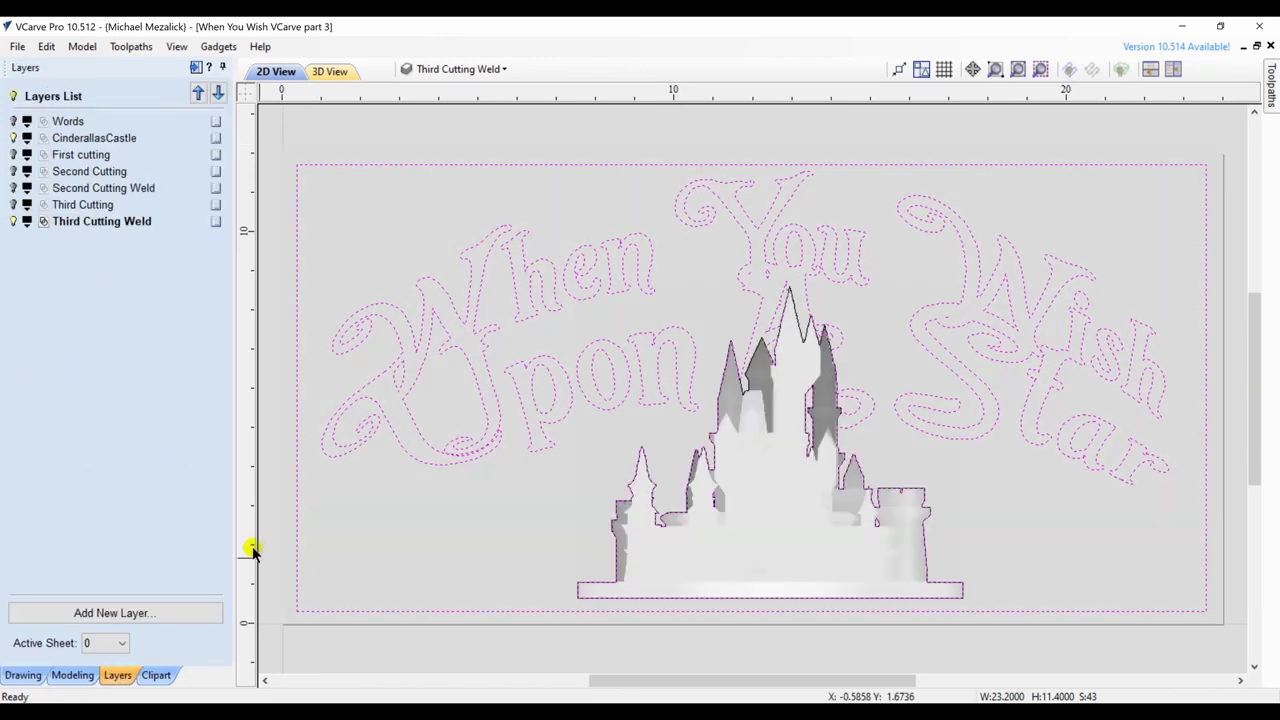
pyautogui.click(270, 581)
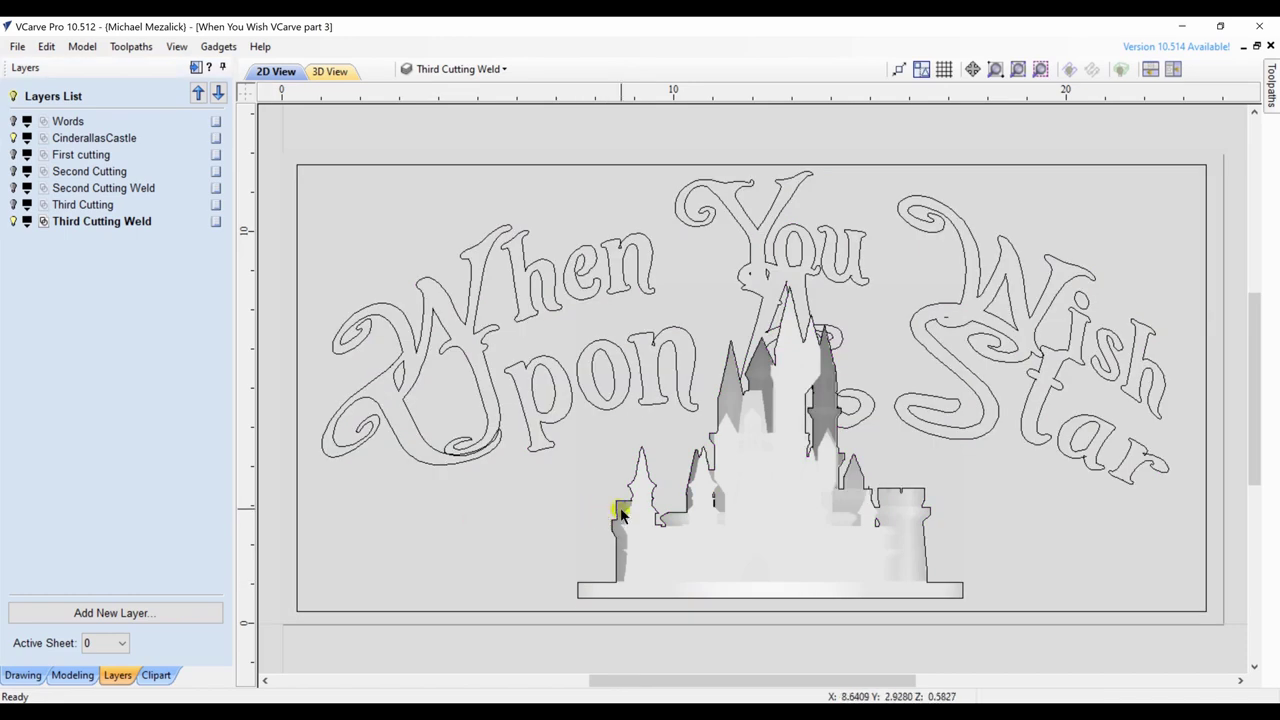
pyautogui.click(127, 155)
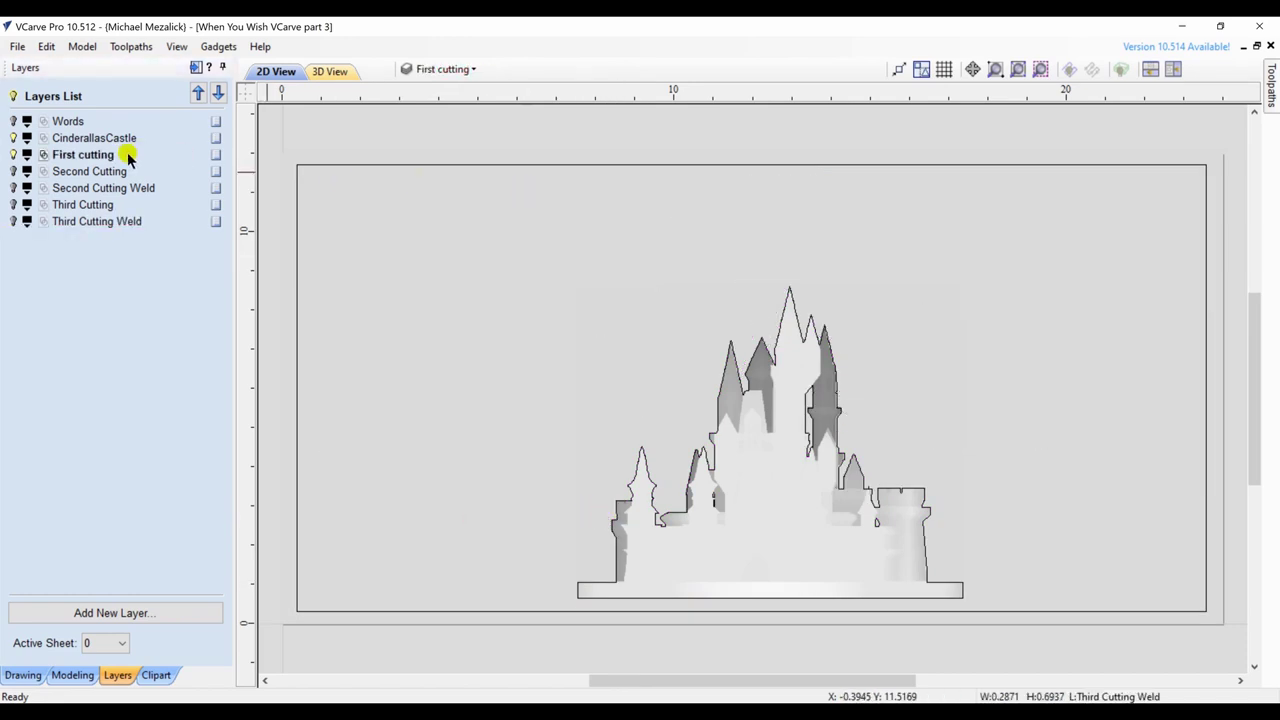
pyautogui.click(790, 303)
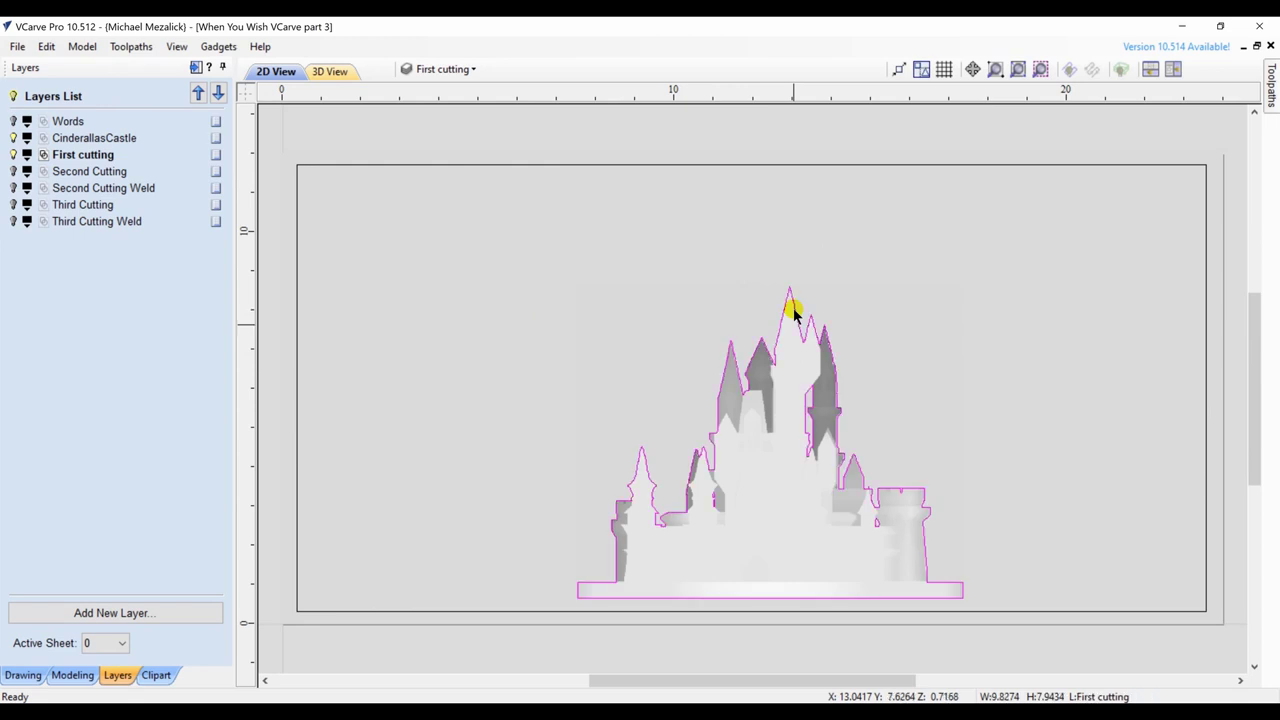
pyautogui.click(330, 72)
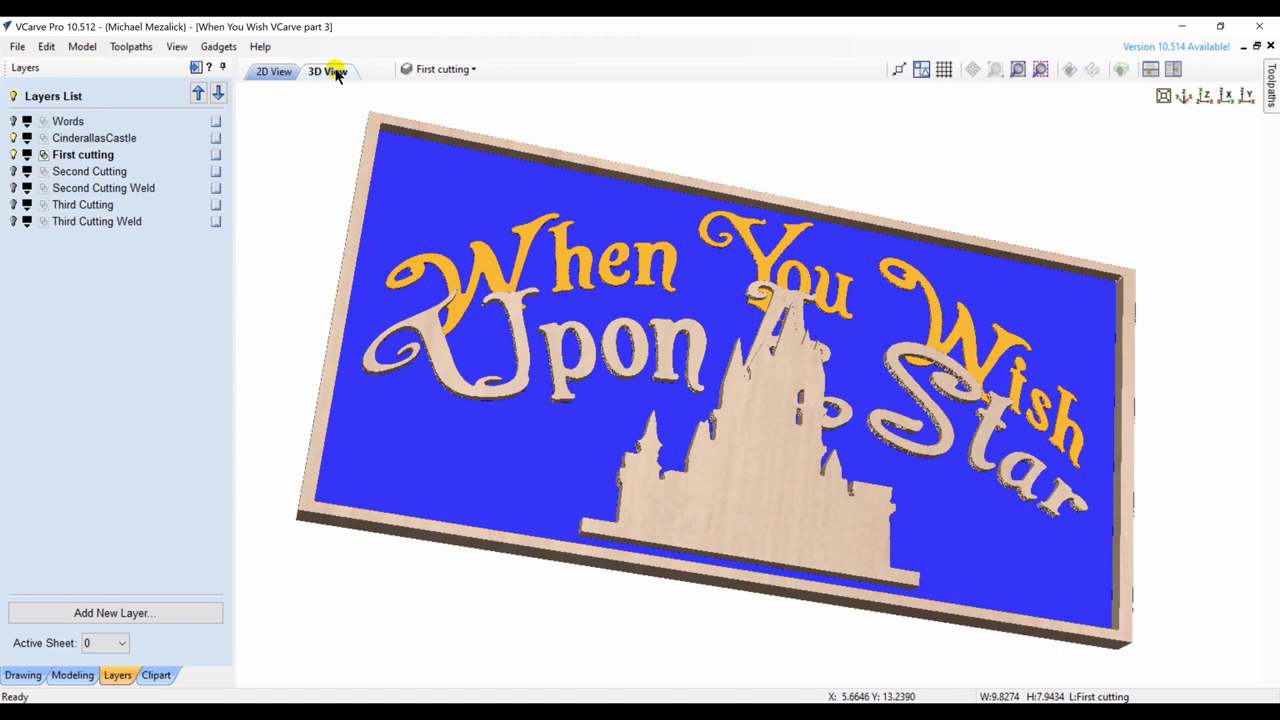
pyautogui.click(268, 74)
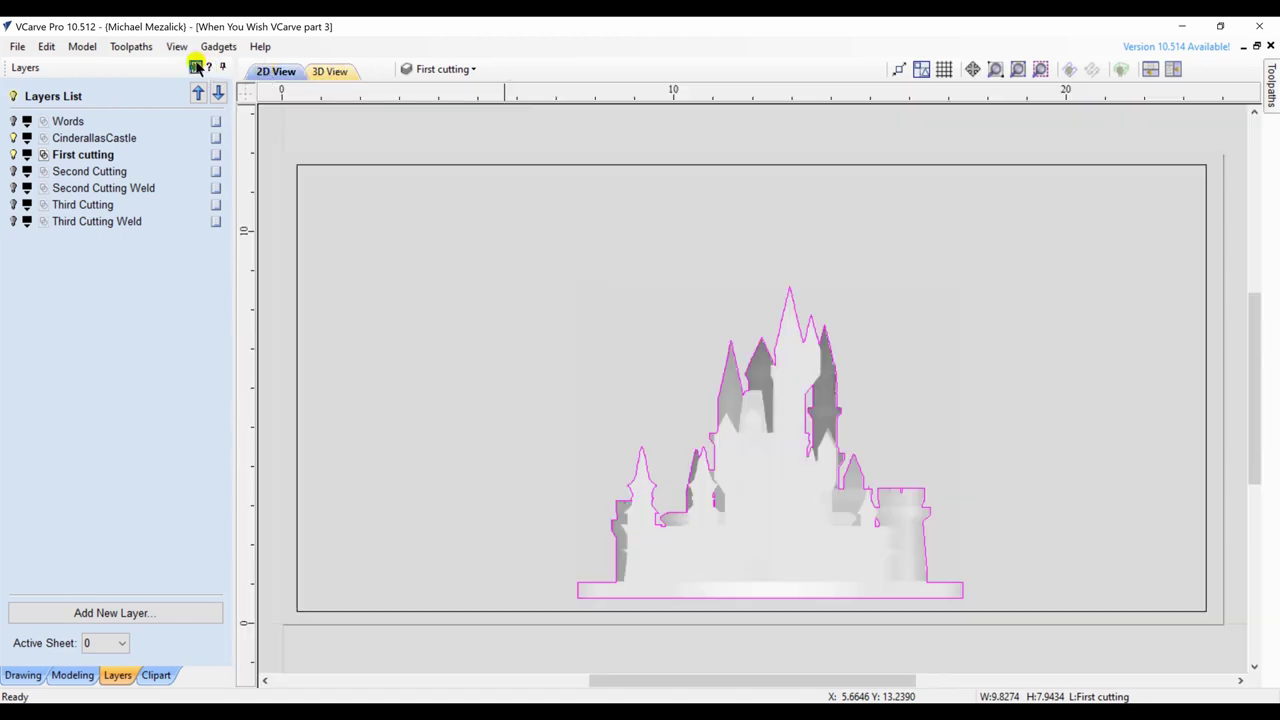
pyautogui.click(197, 67)
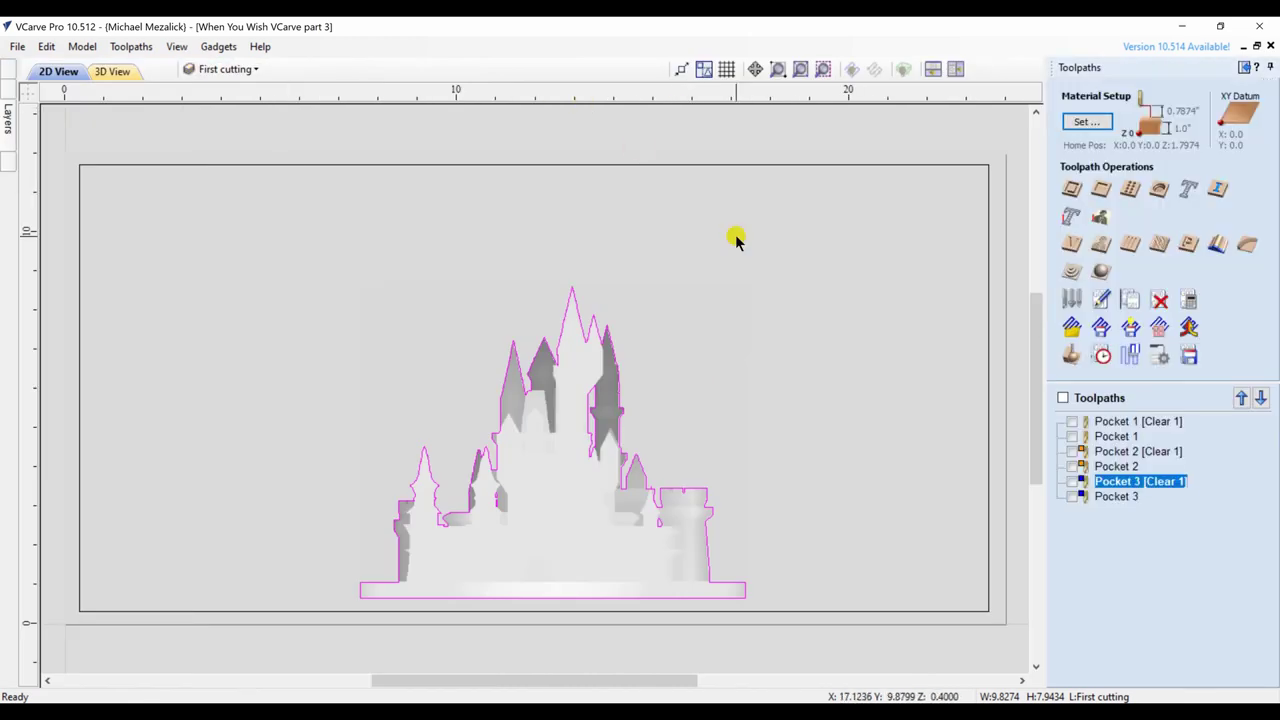
pyautogui.click(1101, 271)
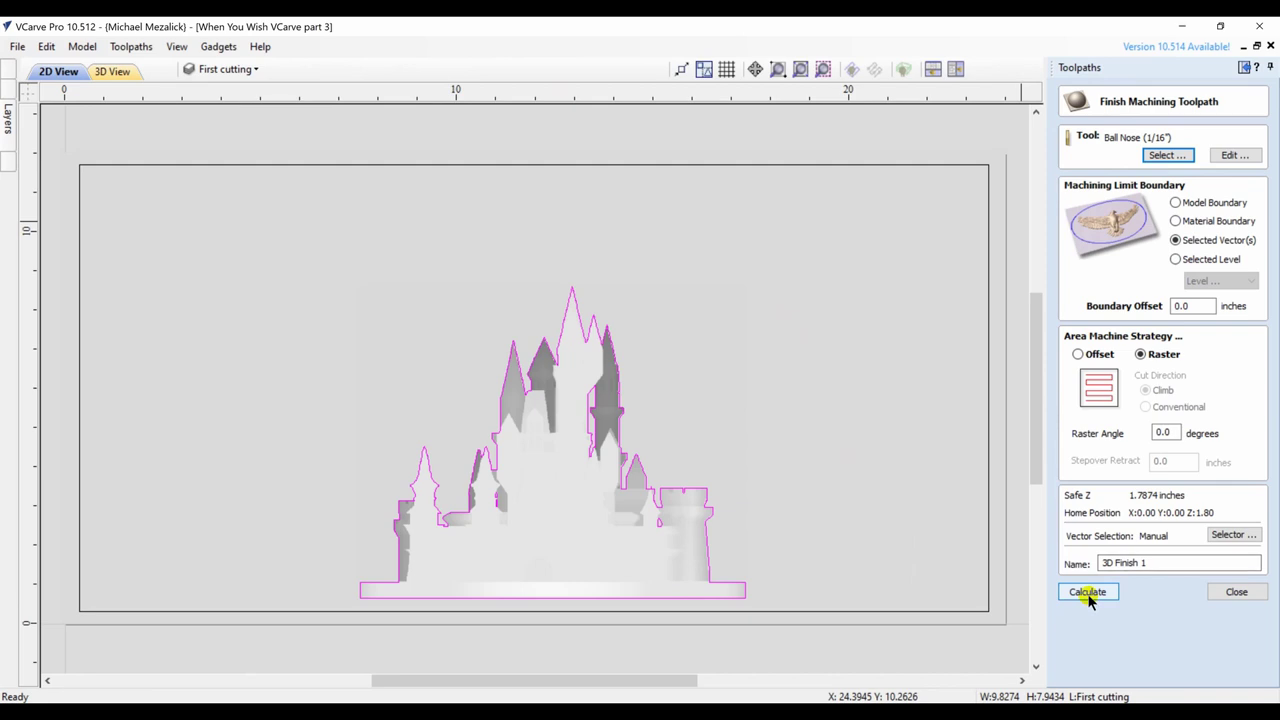
pyautogui.click(1220, 596)
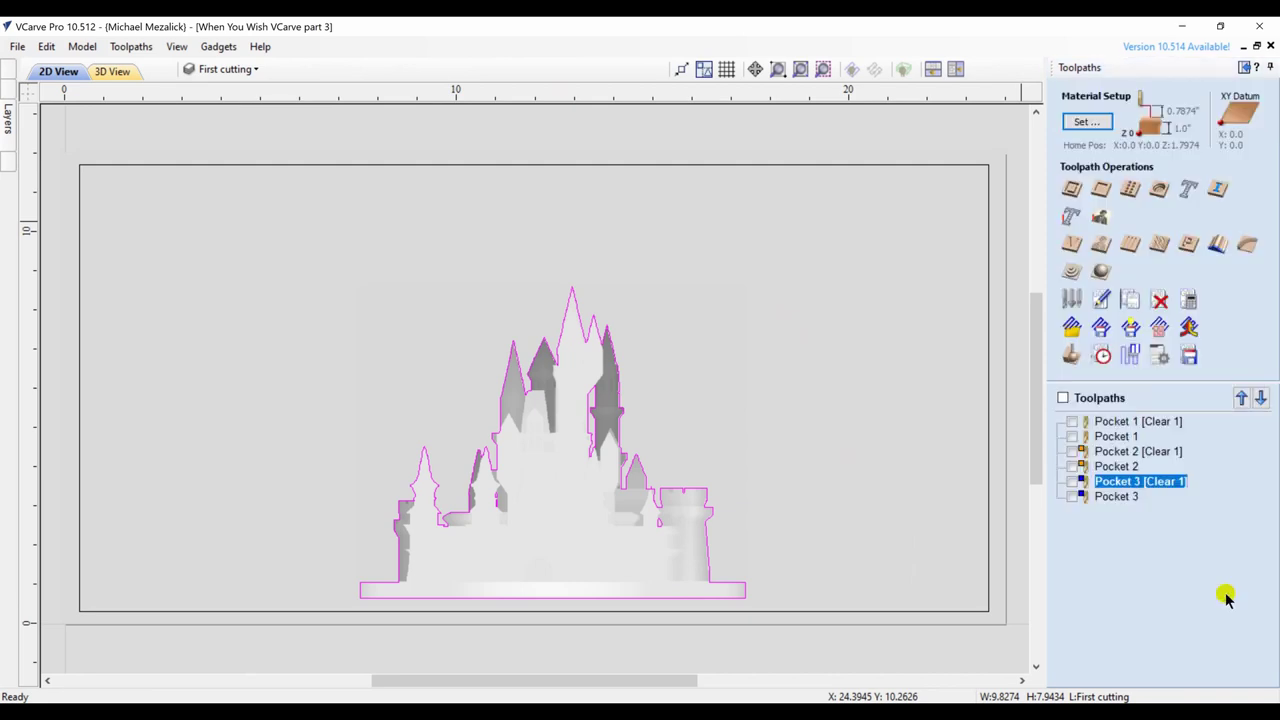
pyautogui.click(1077, 123)
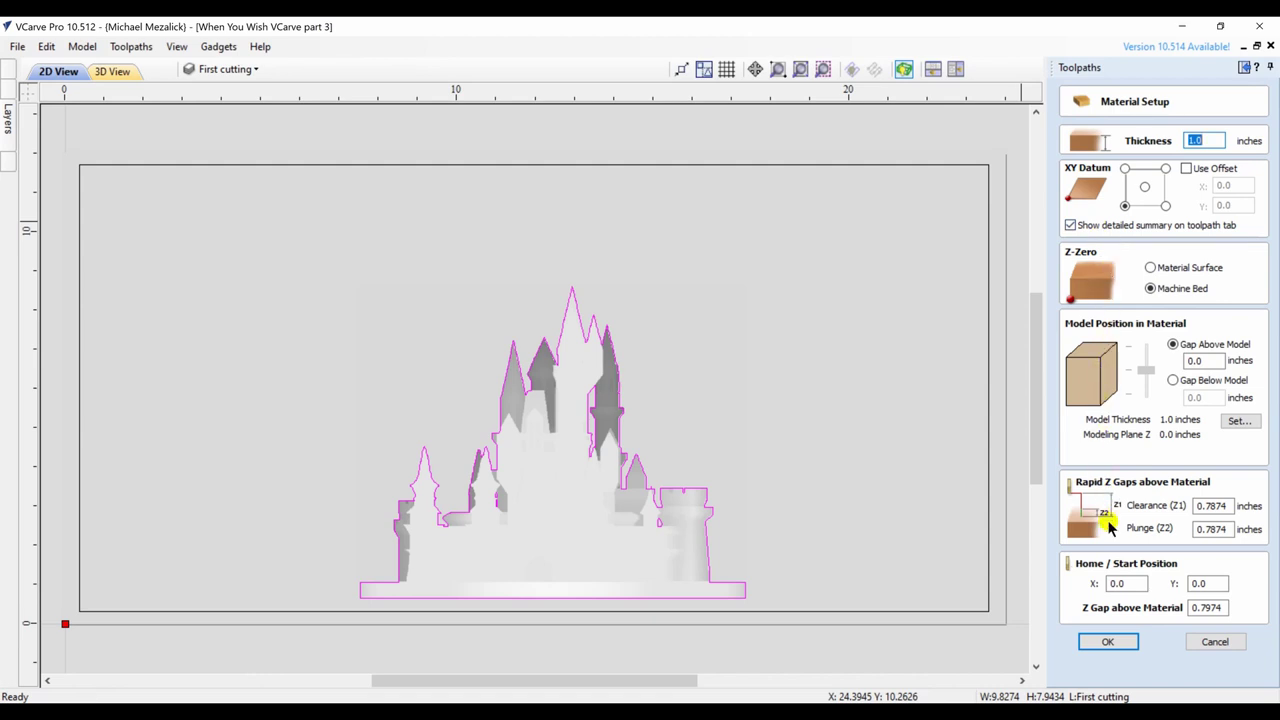
pyautogui.click(1205, 645)
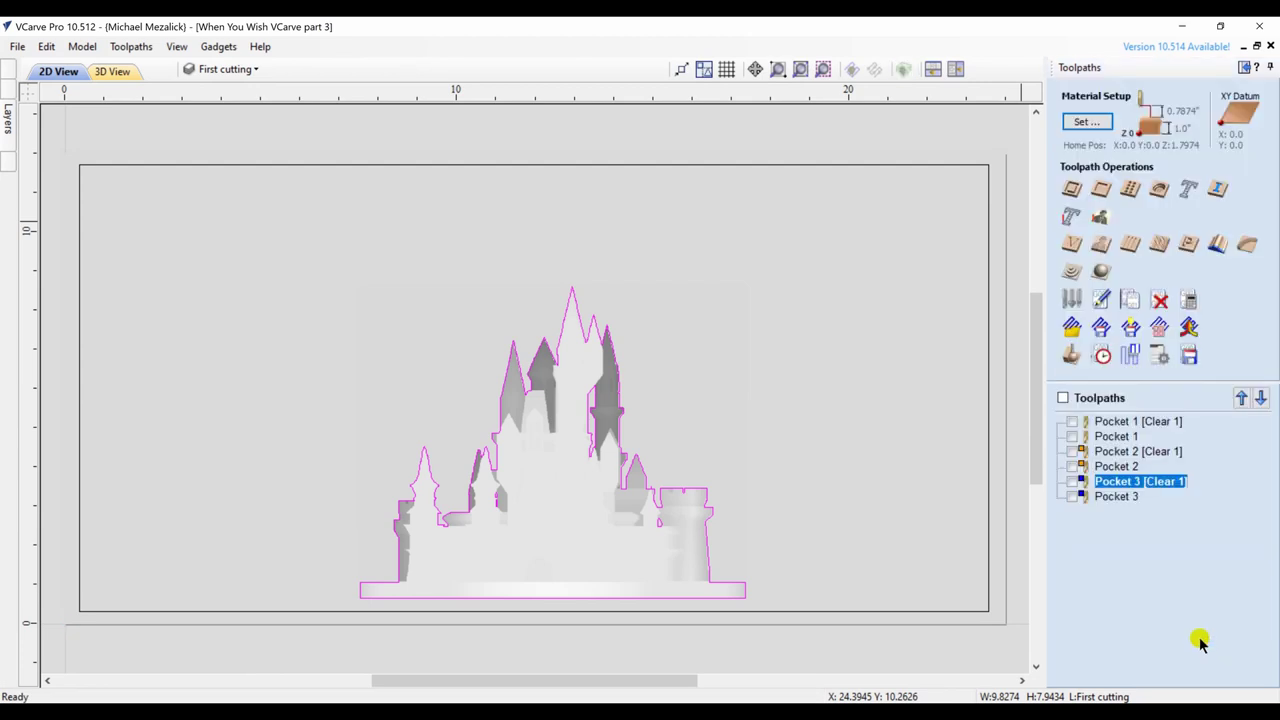
# Step: Calculate the 3D Finish 1 raster toolpath within the selected castle outline using the 1/16" ball nose, and preview the selected toolpath
pyautogui.click(1100, 271)
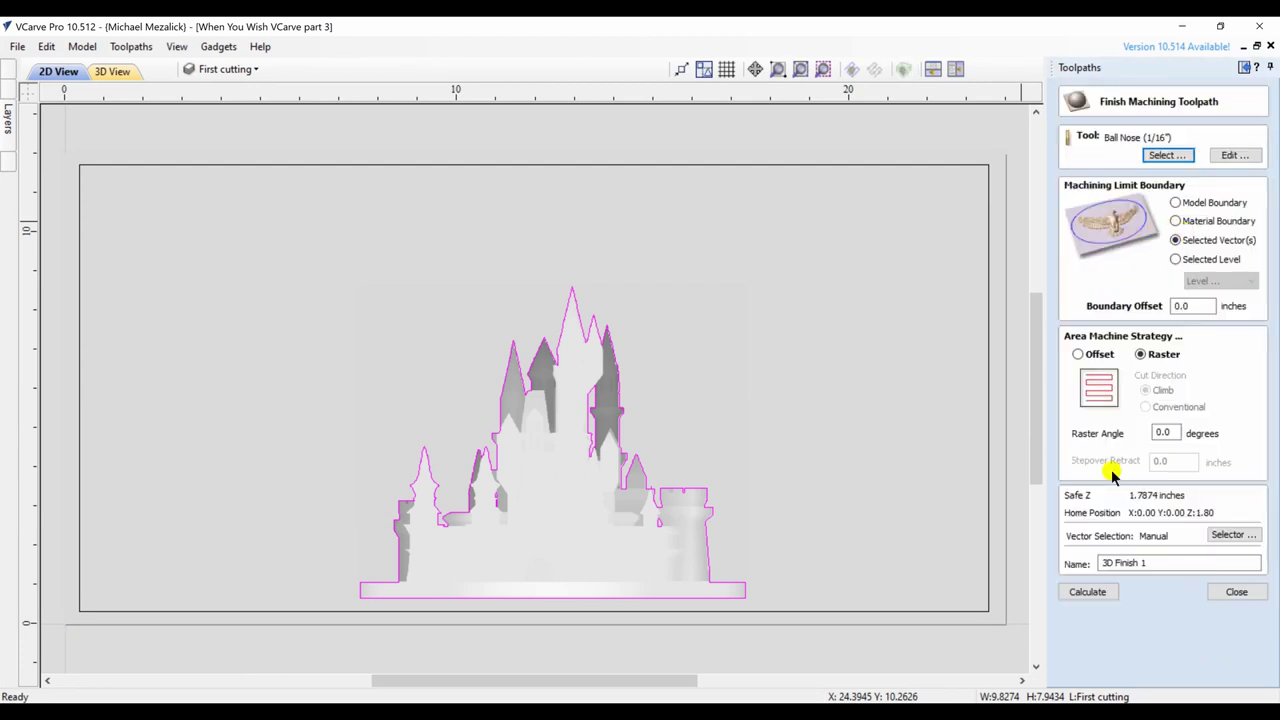
pyautogui.click(1081, 594)
pyautogui.click(1080, 594)
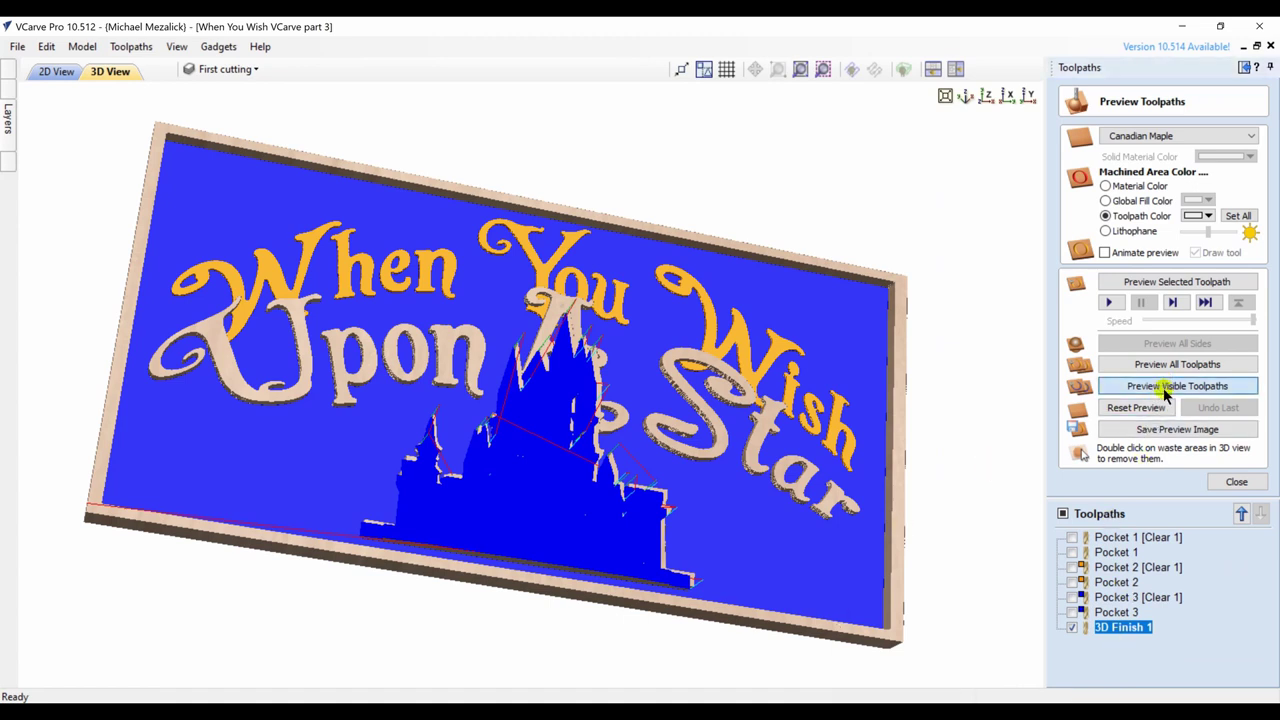
pyautogui.click(1172, 284)
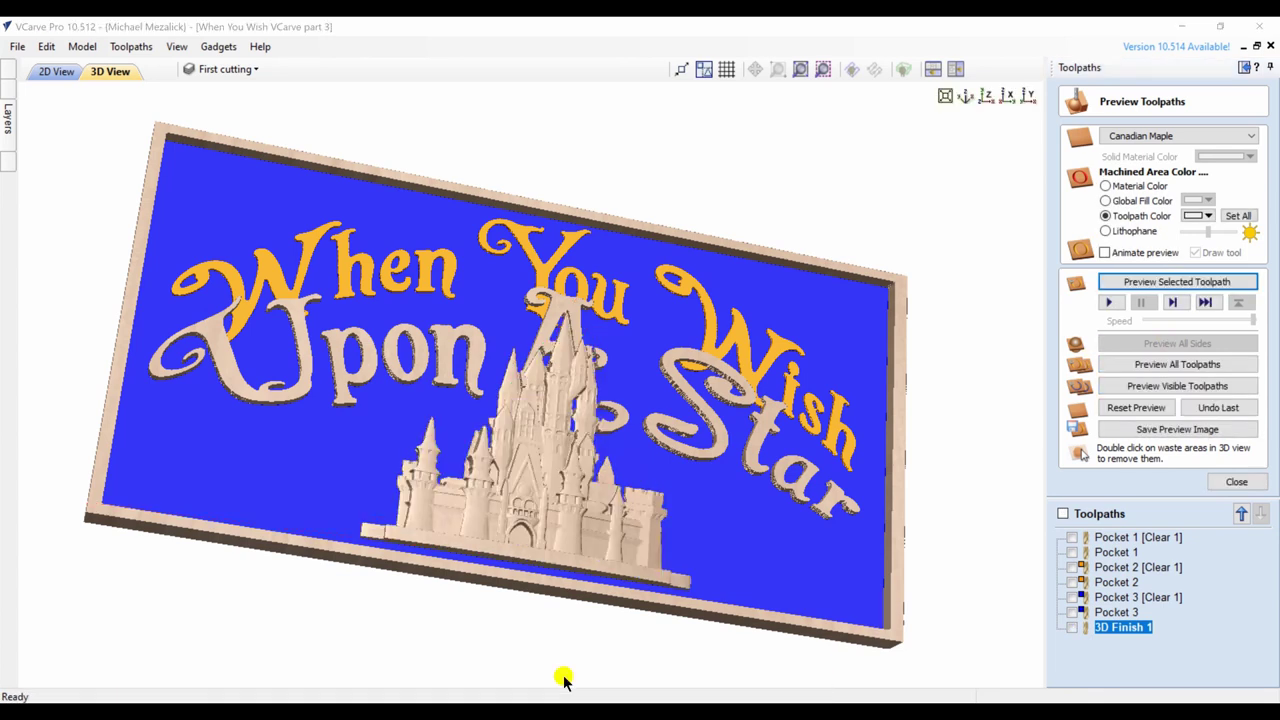
# Step: Inspect the previewed castle relief and the letter A behind its towers up close from several angles, then return to the top view
pyautogui.moveTo(634, 443); pyautogui.dragTo(591, 557)
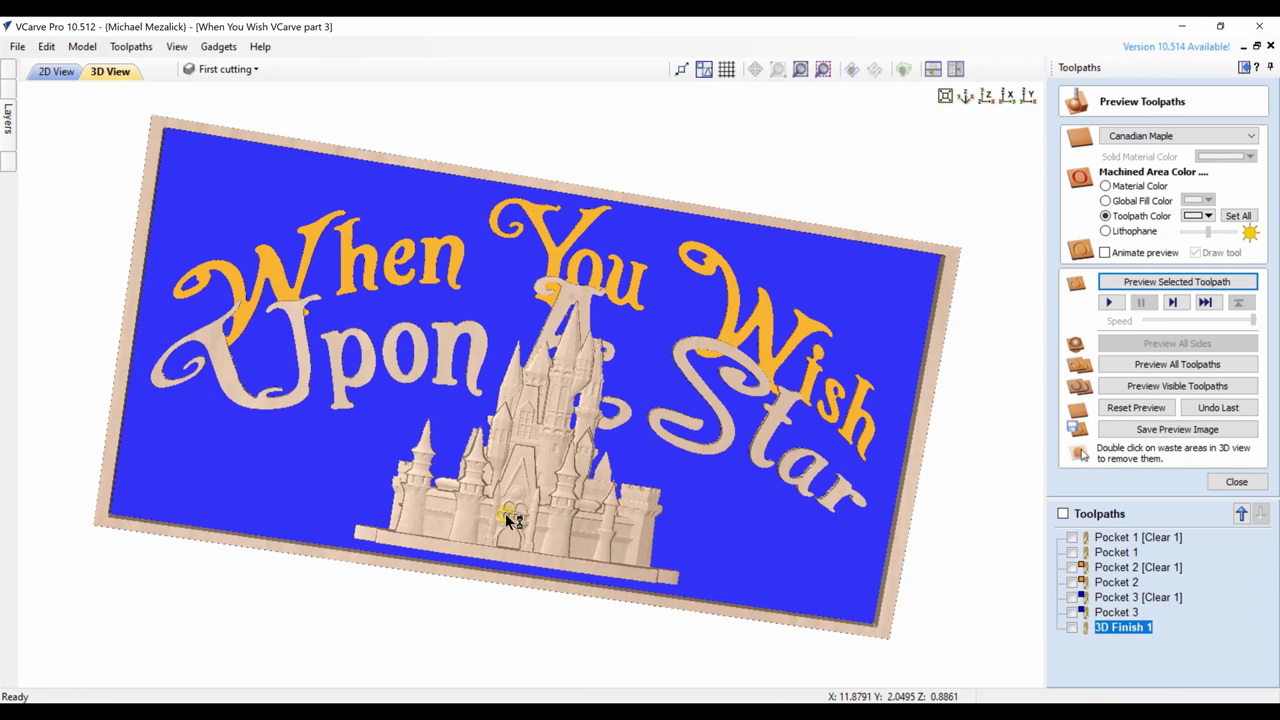
pyautogui.scroll(5, 530, 445)
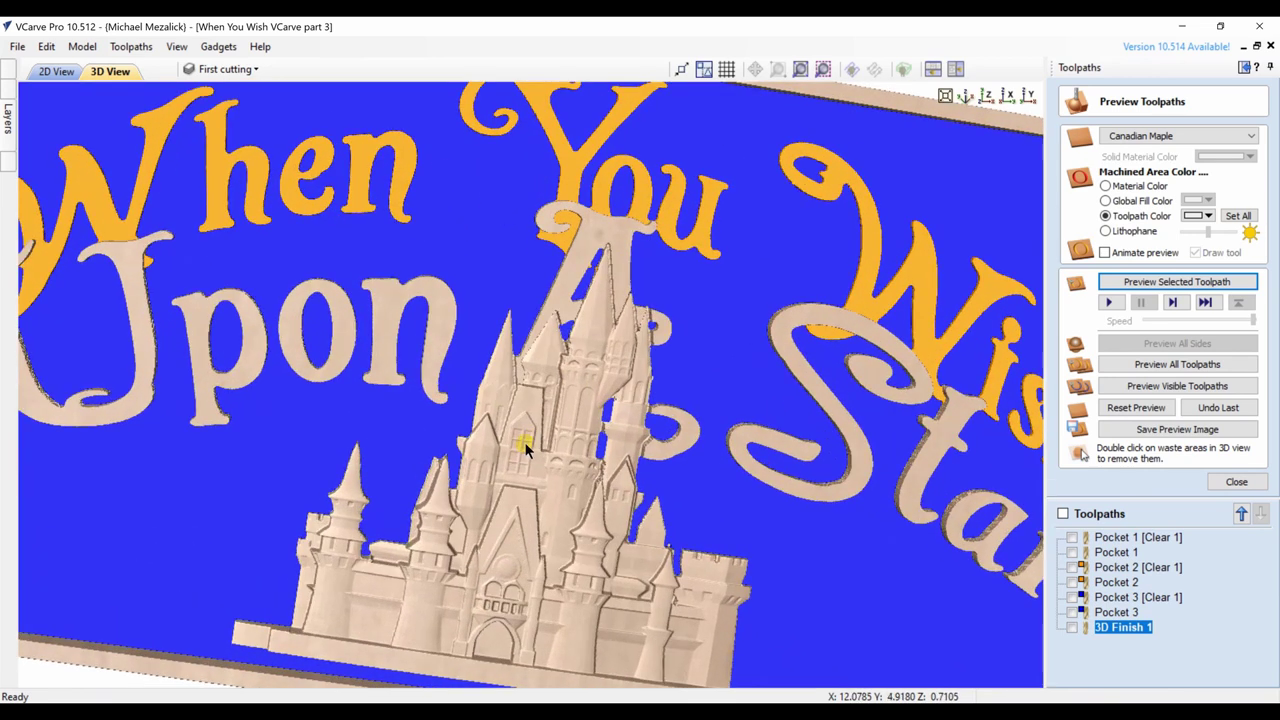
pyautogui.scroll(5, 525, 447)
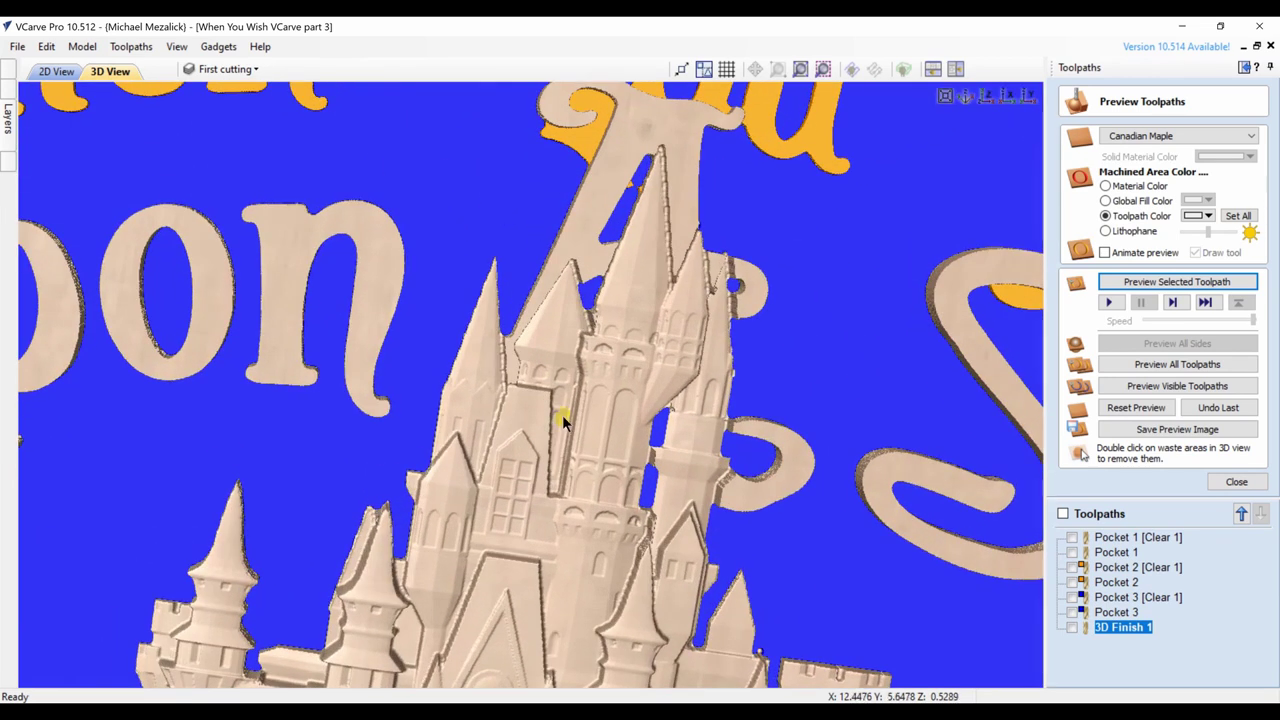
pyautogui.moveTo(563, 422); pyautogui.dragTo(464, 288)
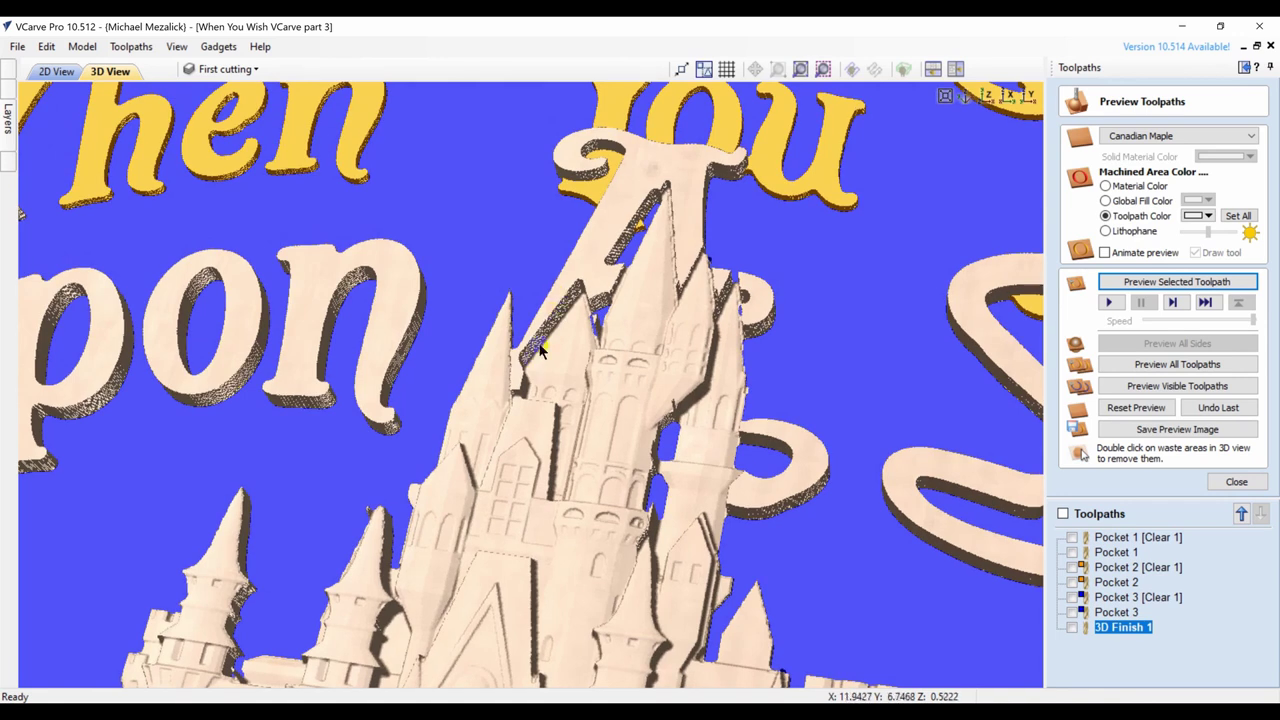
pyautogui.click(597, 260)
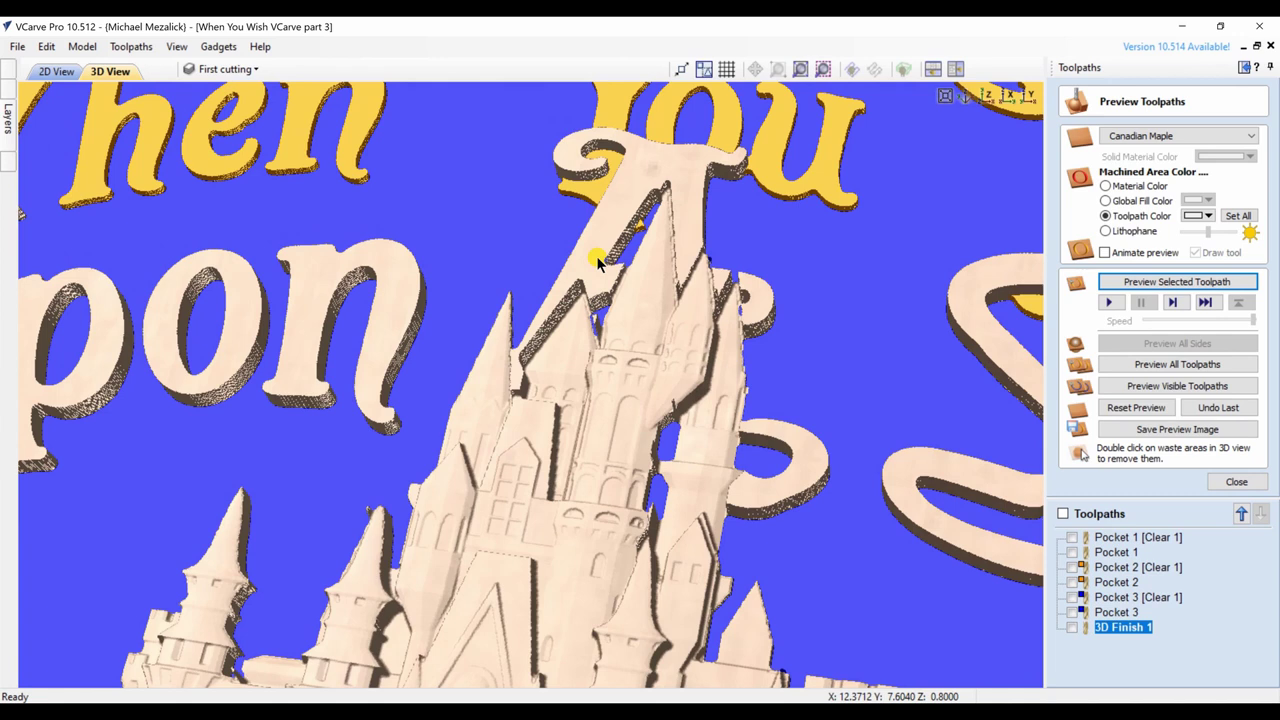
pyautogui.moveTo(597, 260); pyautogui.dragTo(696, 468)
pyautogui.click(985, 95)
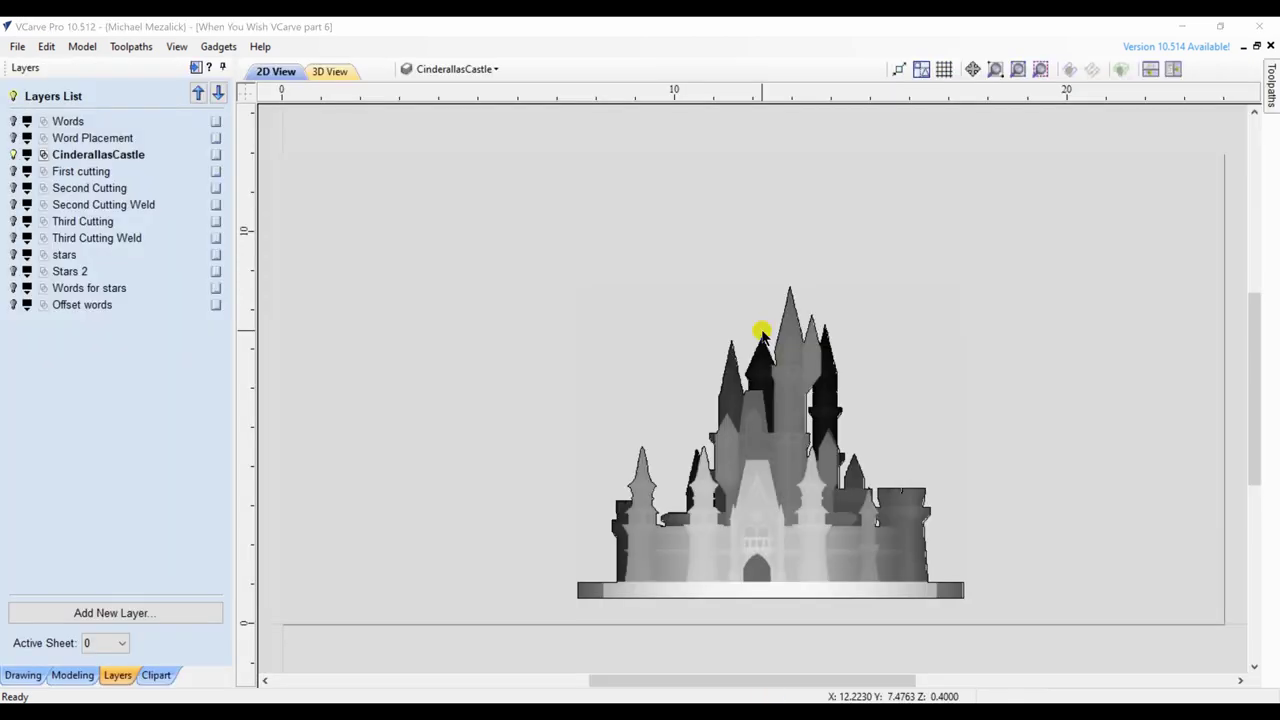
# Step: Show the stars layer, check it against the Words for stars layer, and hide Words for stars and CinderallasCastle
pyautogui.click(771, 407)
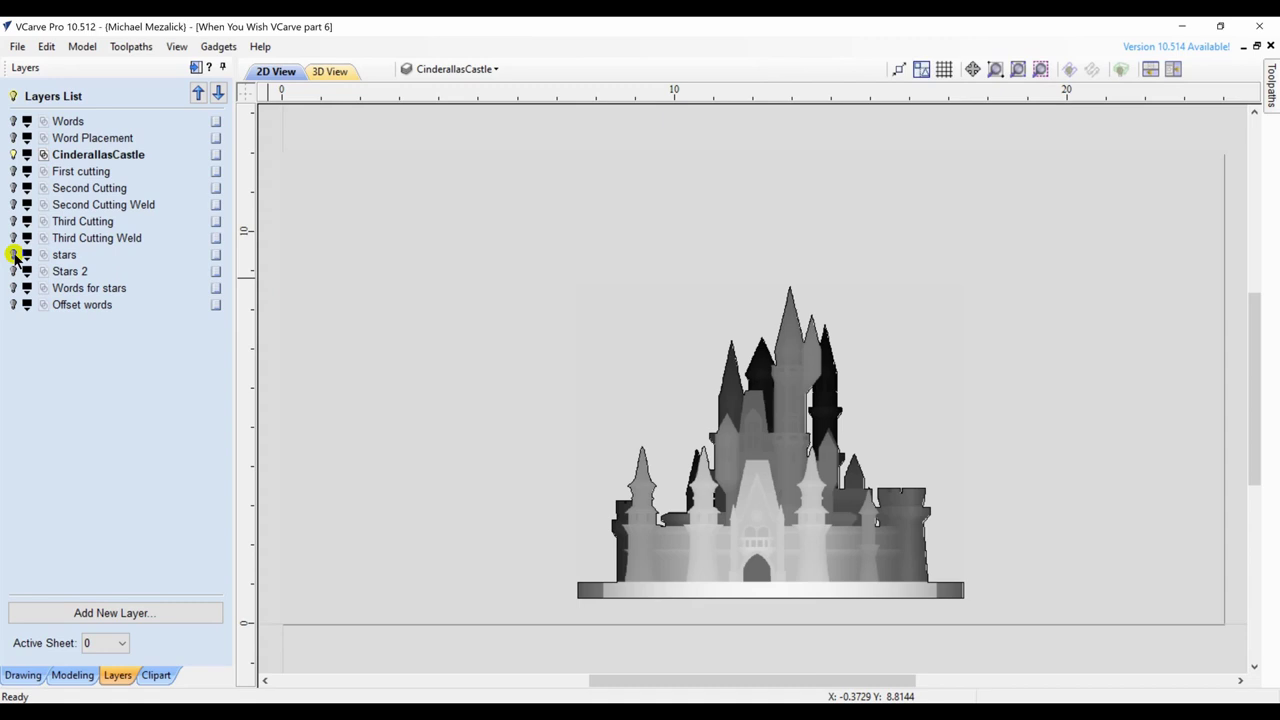
pyautogui.click(14, 255)
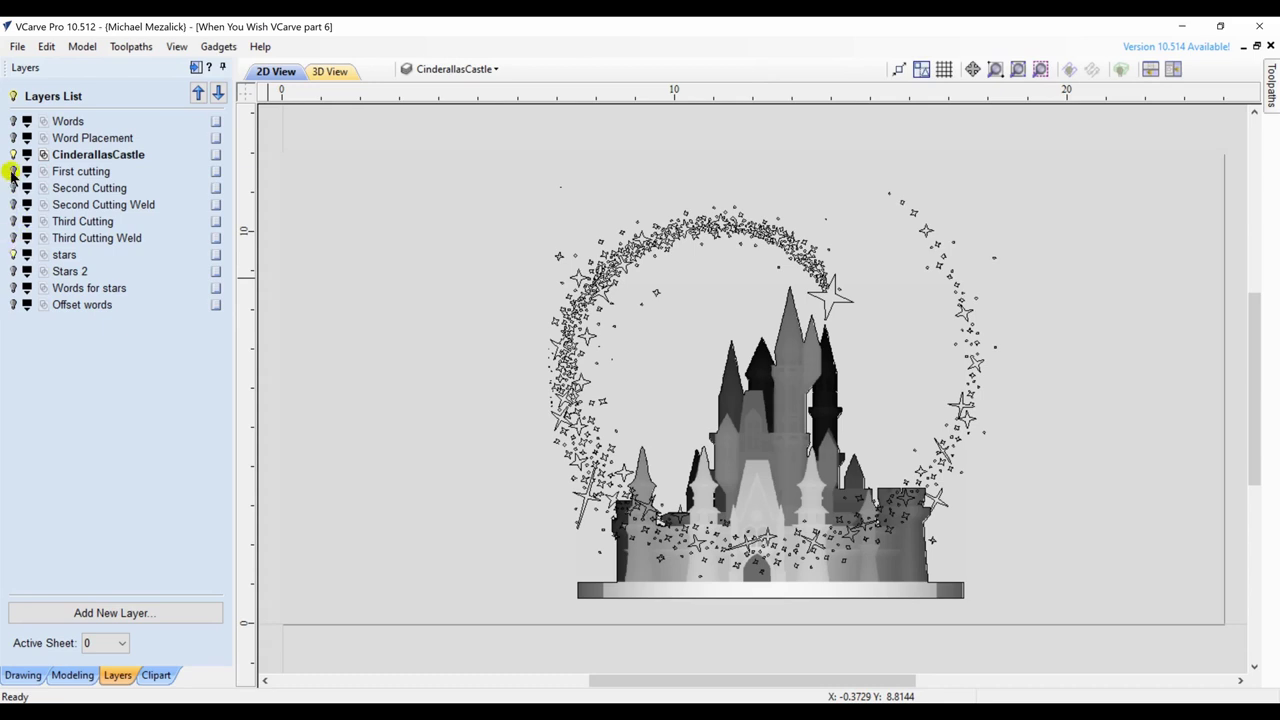
pyautogui.click(13, 288)
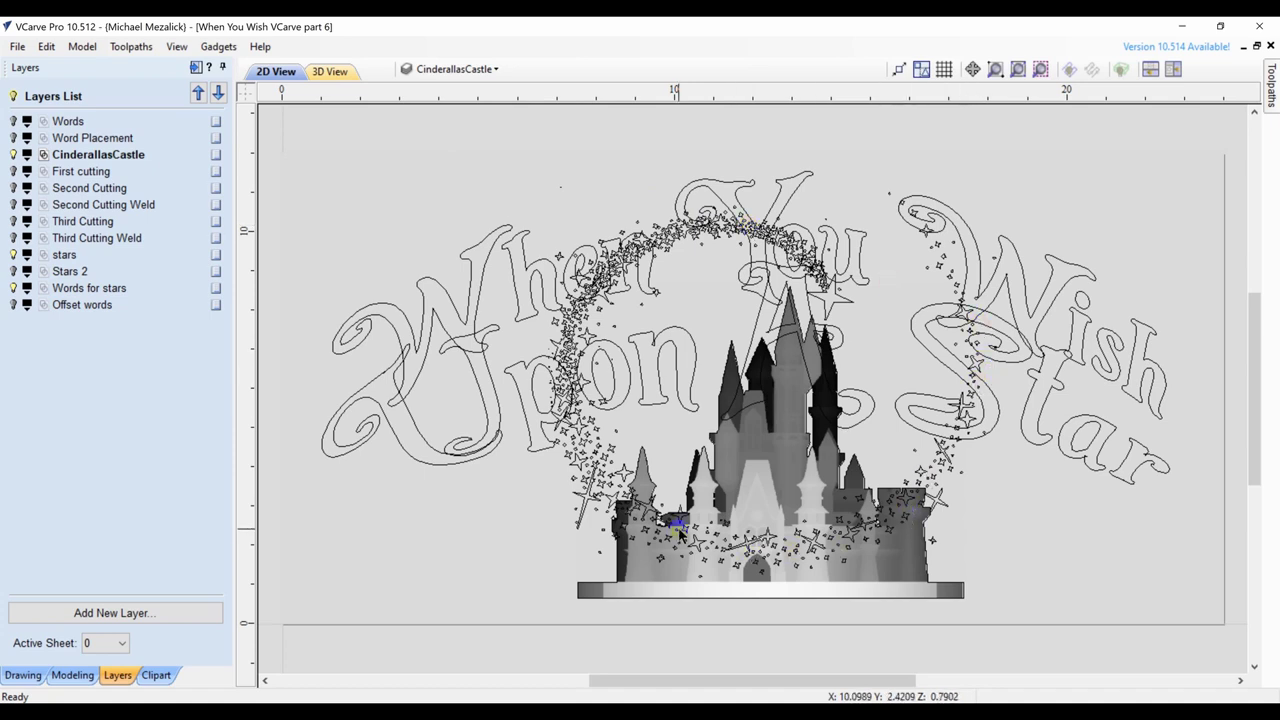
pyautogui.click(12, 288)
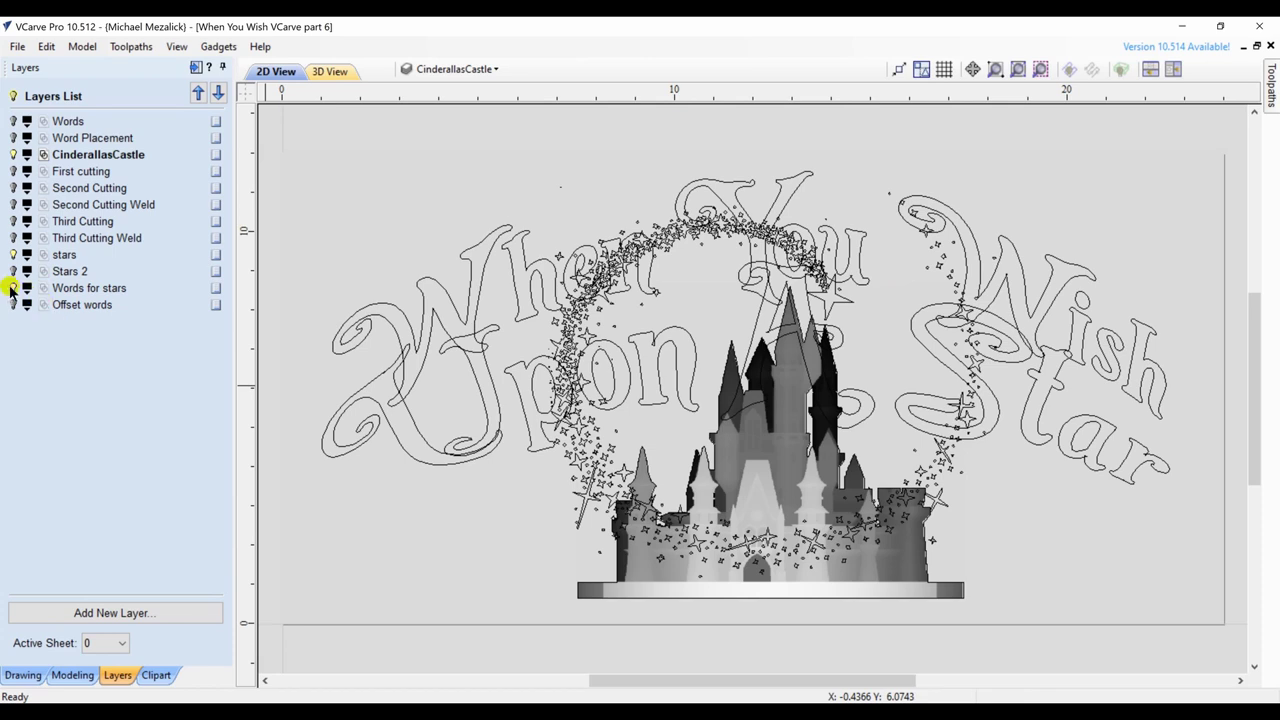
pyautogui.click(12, 154)
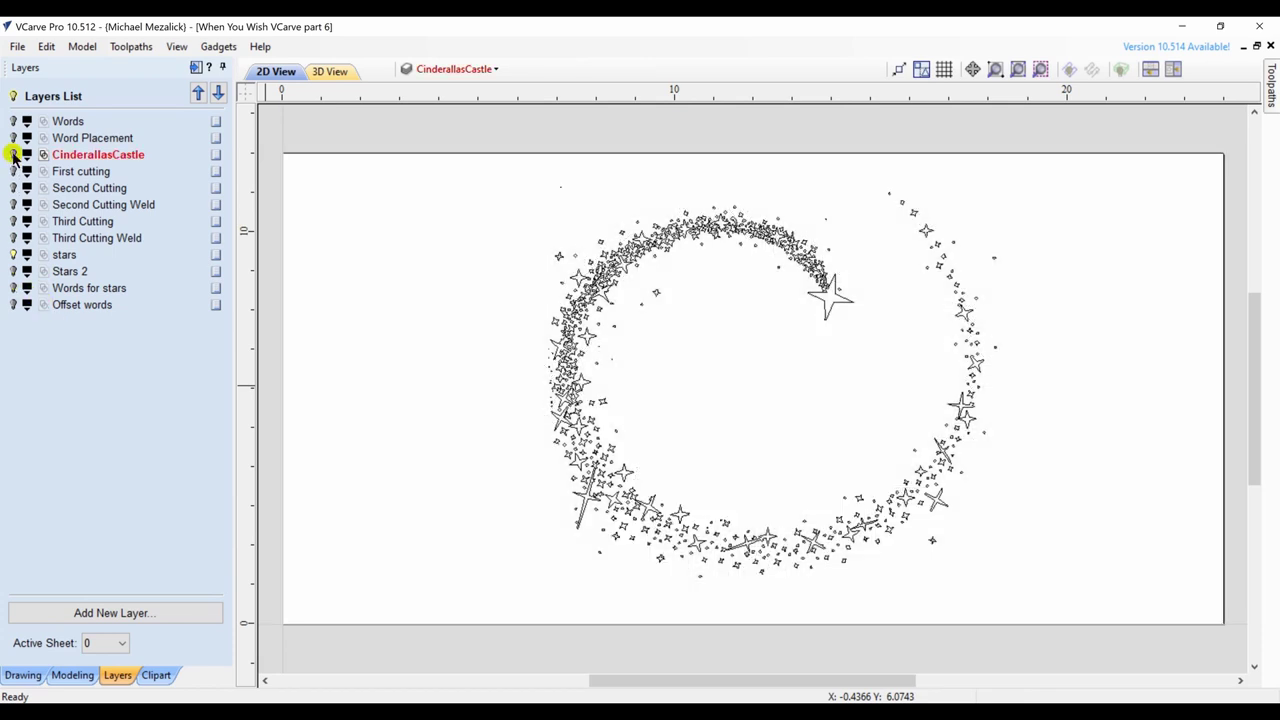
# Step: Make stars the active layer and copy all of its vectors to the Stars 2 layer
pyautogui.click(62, 255)
pyautogui.click(43, 257)
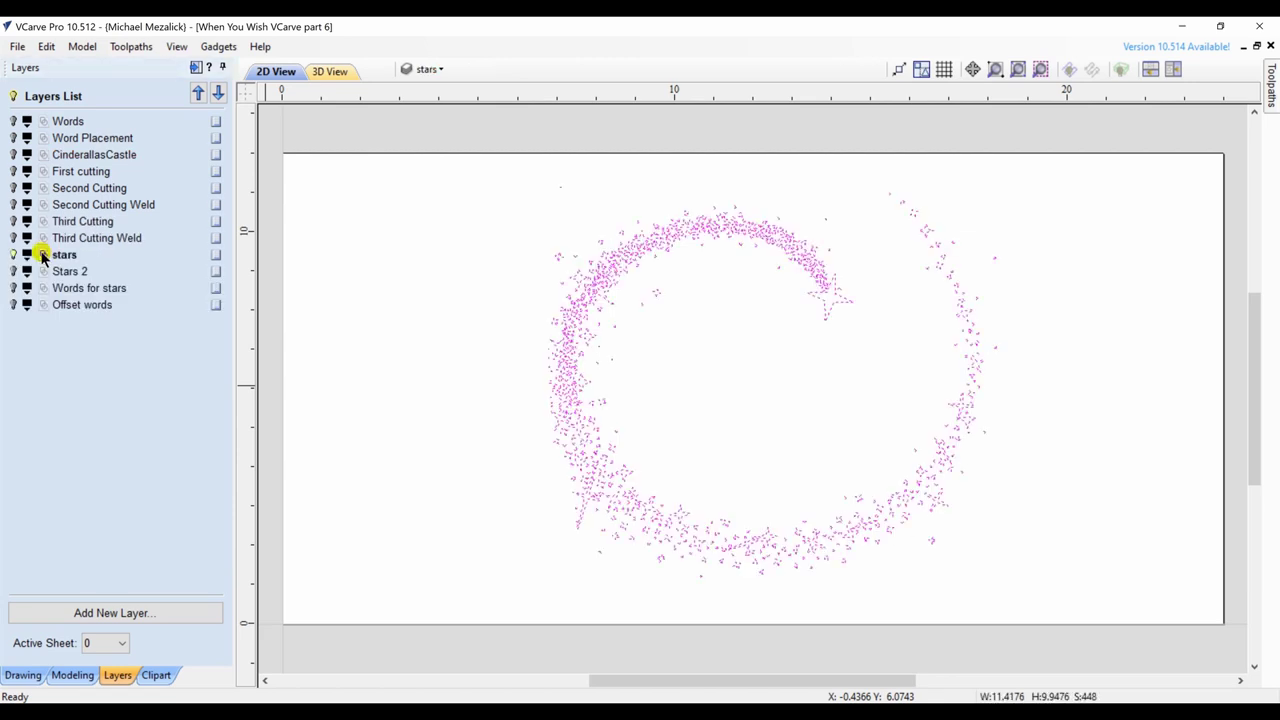
pyautogui.rightClick(577, 341)
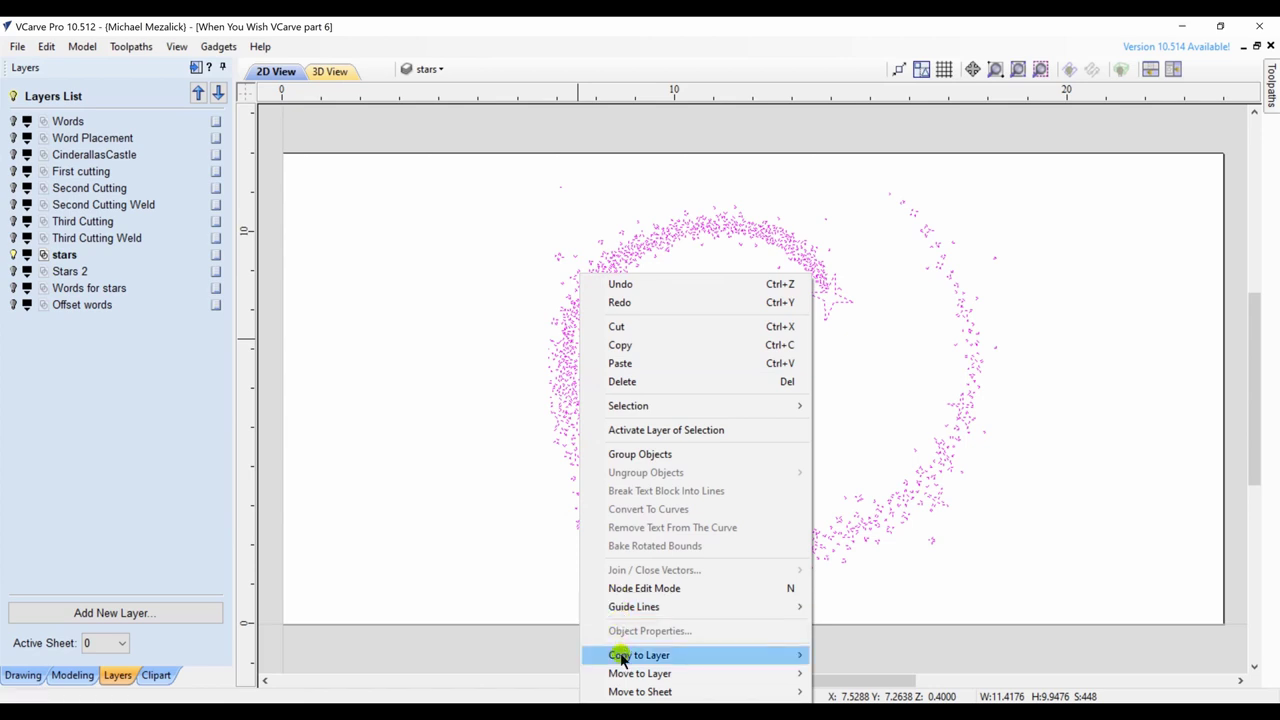
pyautogui.moveTo(623, 656)
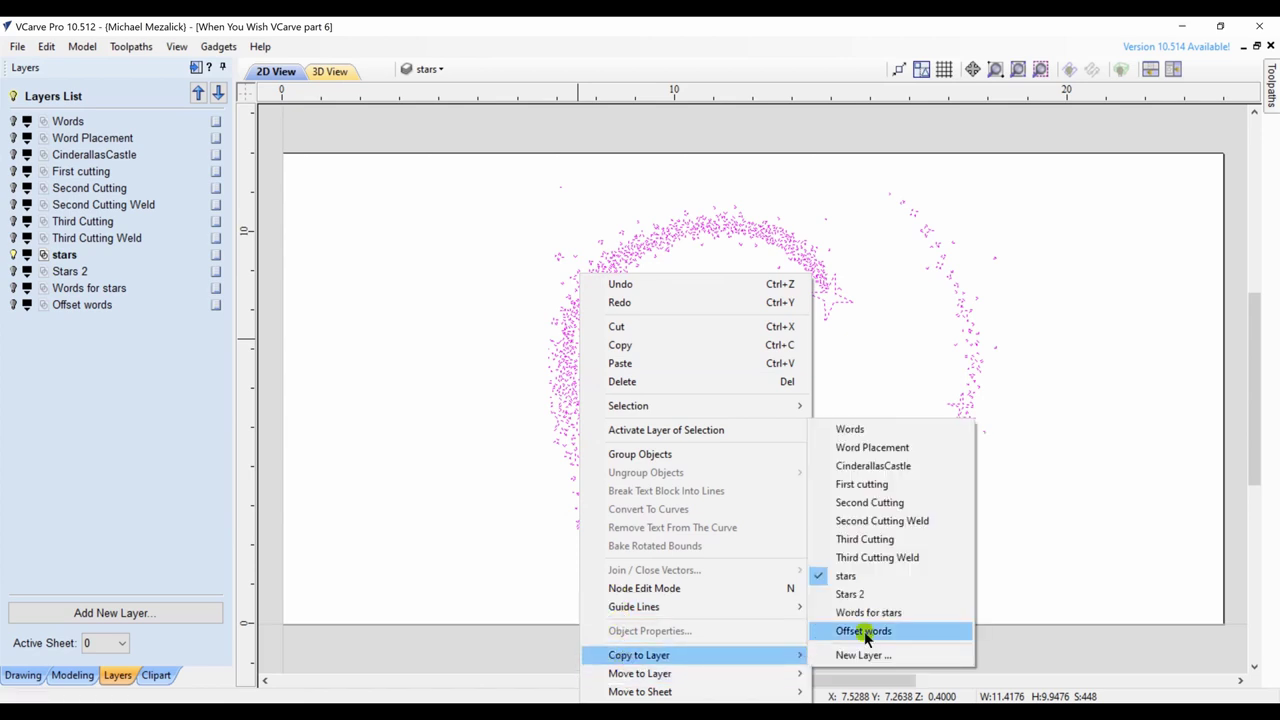
pyautogui.click(860, 598)
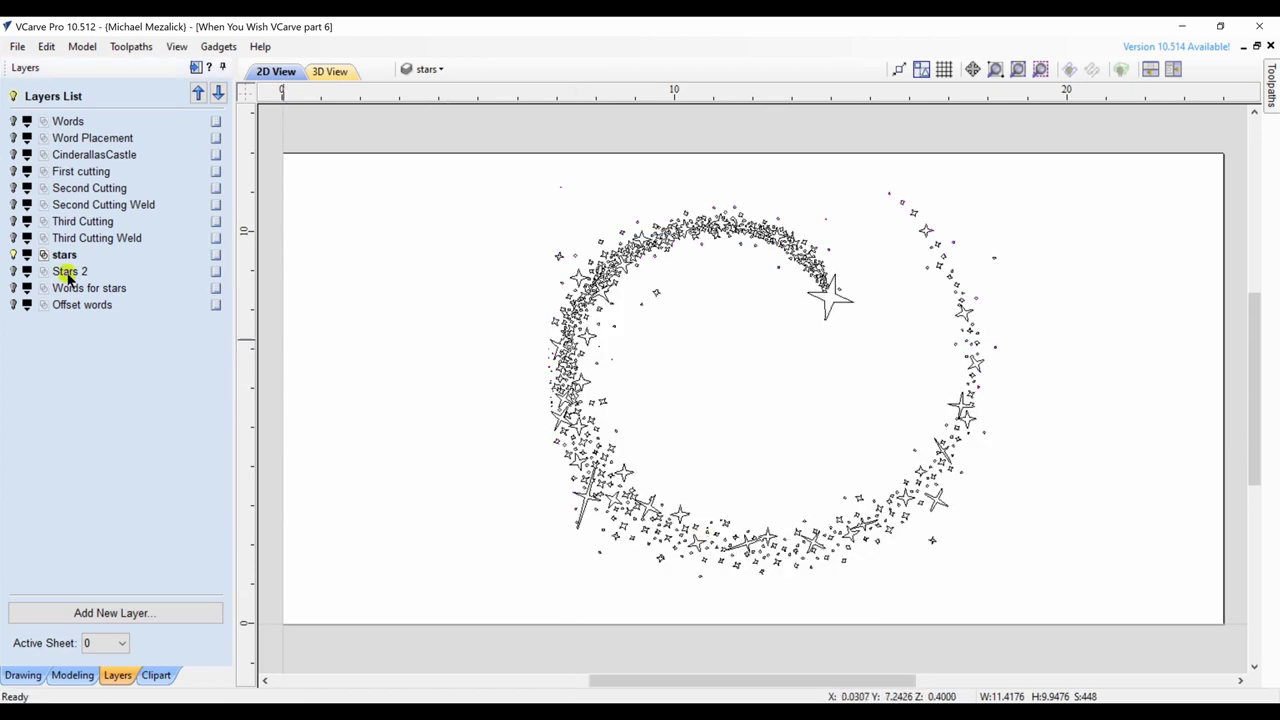
# Step: Show the Stars 2 layer, hide the stars layer, and make Stars 2 the active layer
pyautogui.click(14, 271)
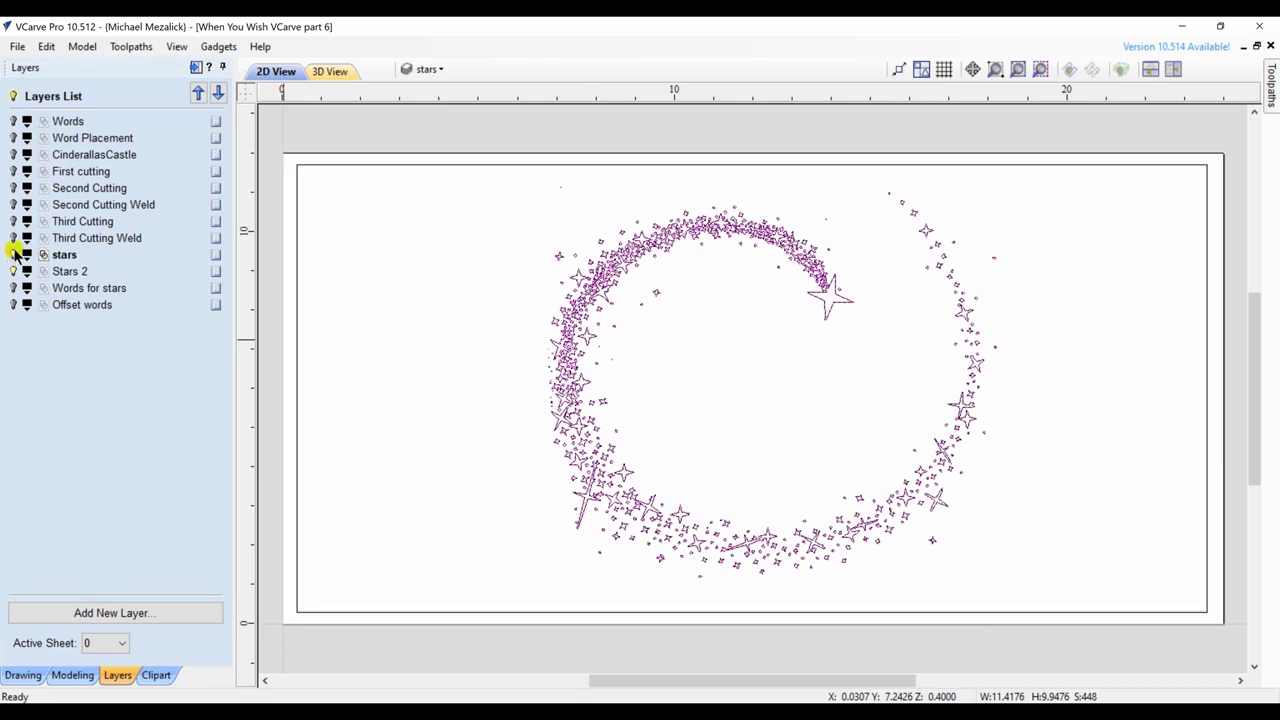
pyautogui.click(14, 254)
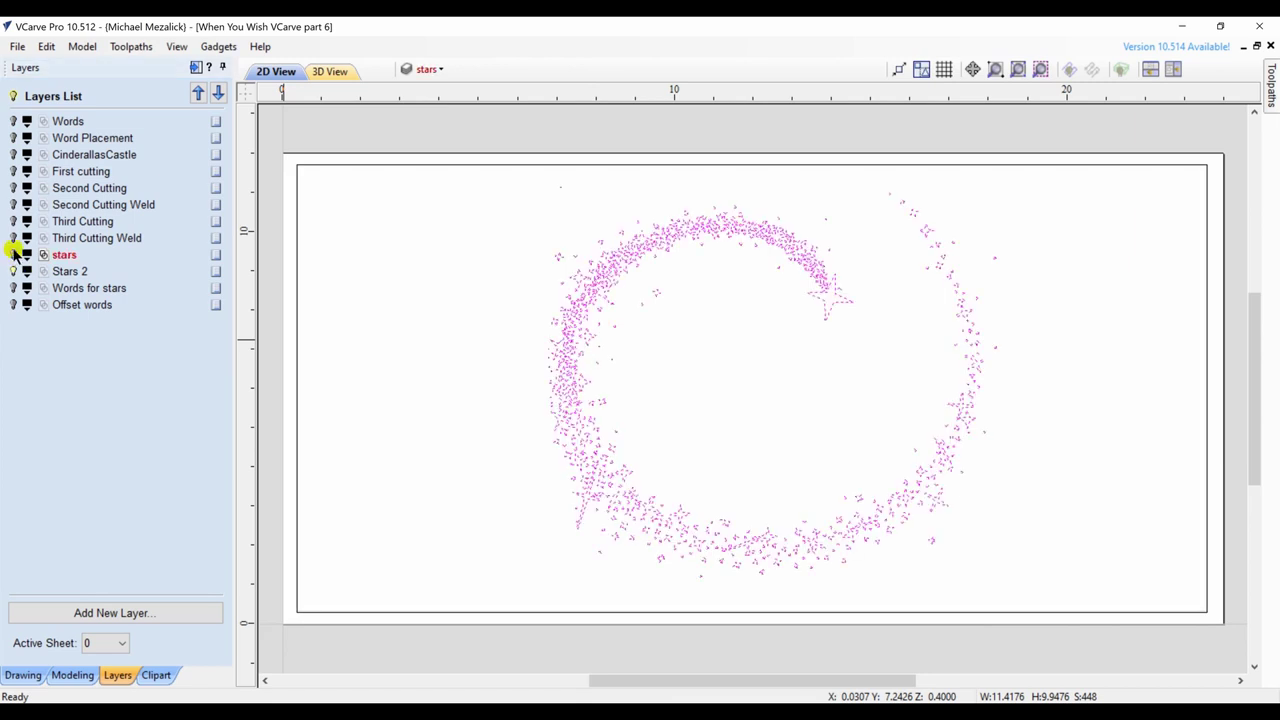
pyautogui.click(68, 271)
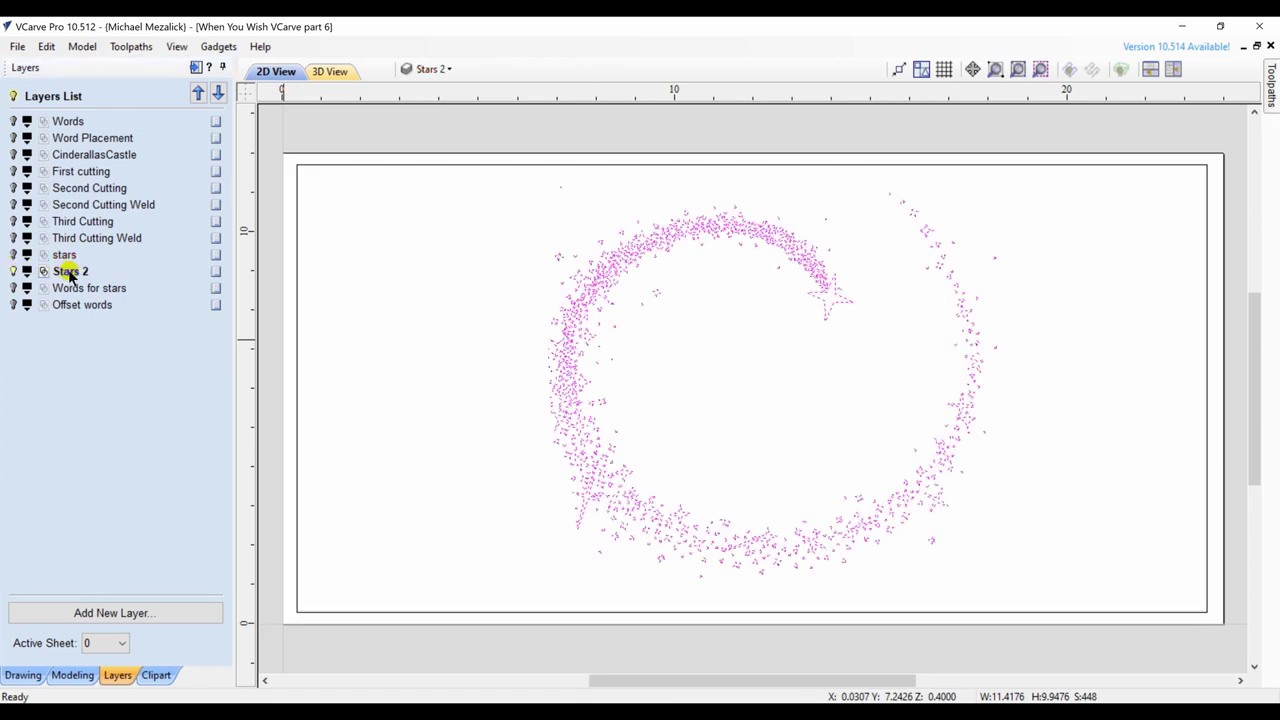
# Step: Compare the Words for stars and Offset words outlines against the Stars 2 vectors, leaving Offset words shown and Words for stars hidden
pyautogui.click(14, 288)
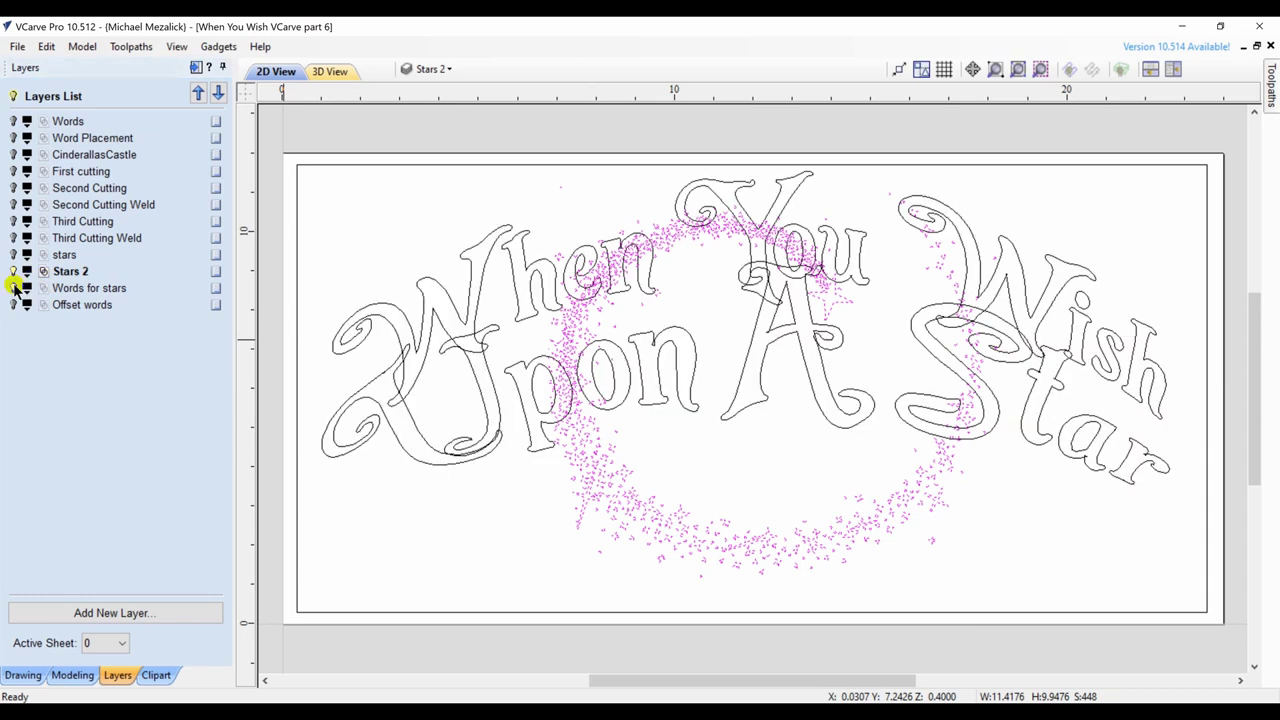
pyautogui.click(390, 322)
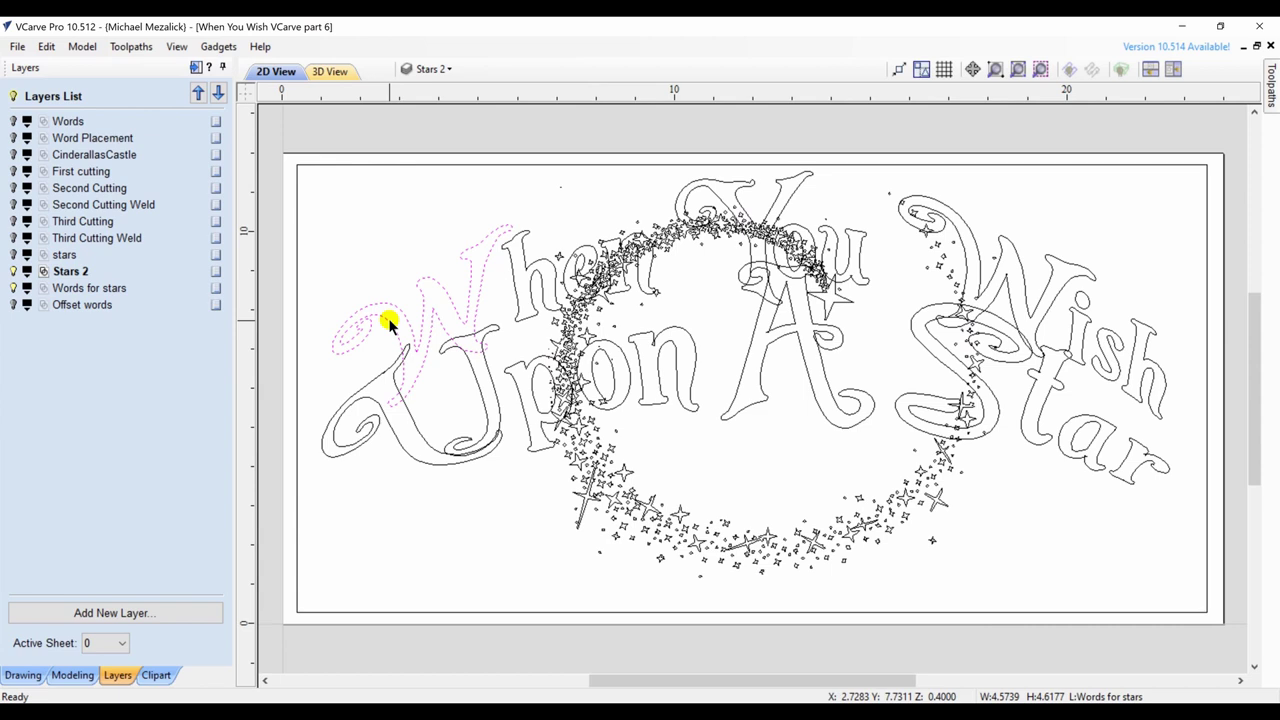
pyautogui.click(14, 288)
pyautogui.click(13, 304)
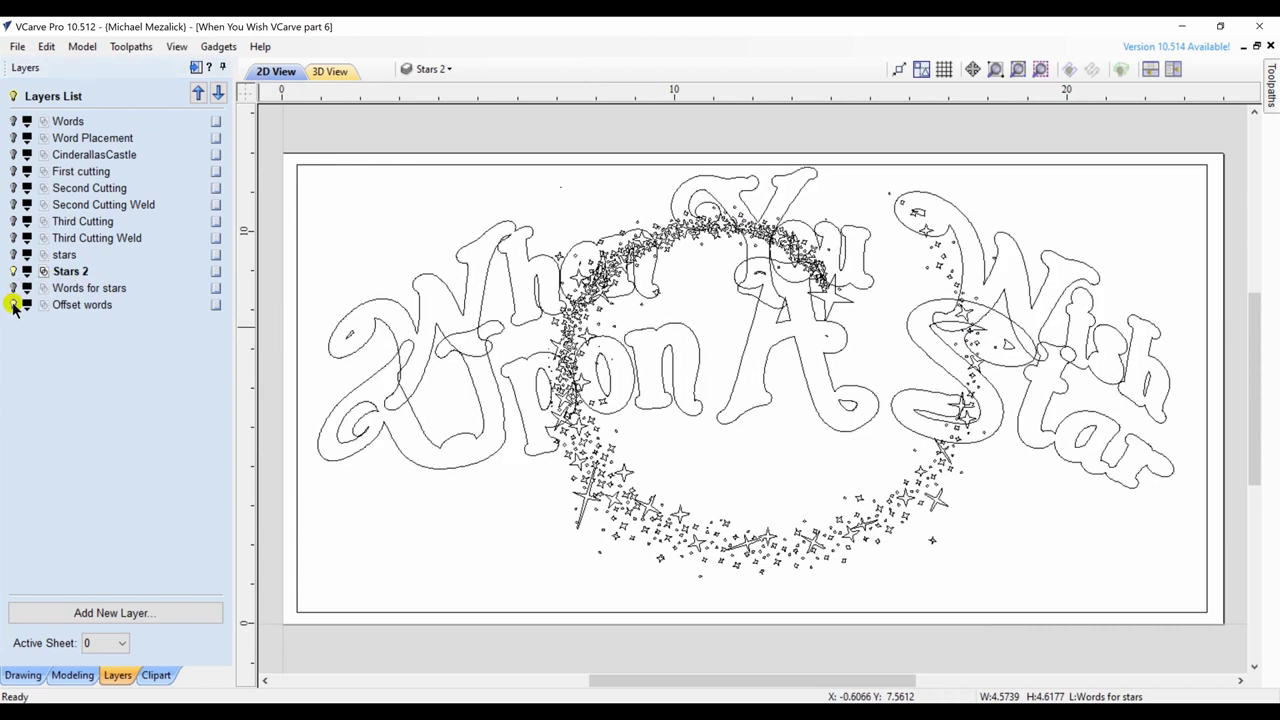
pyautogui.click(14, 288)
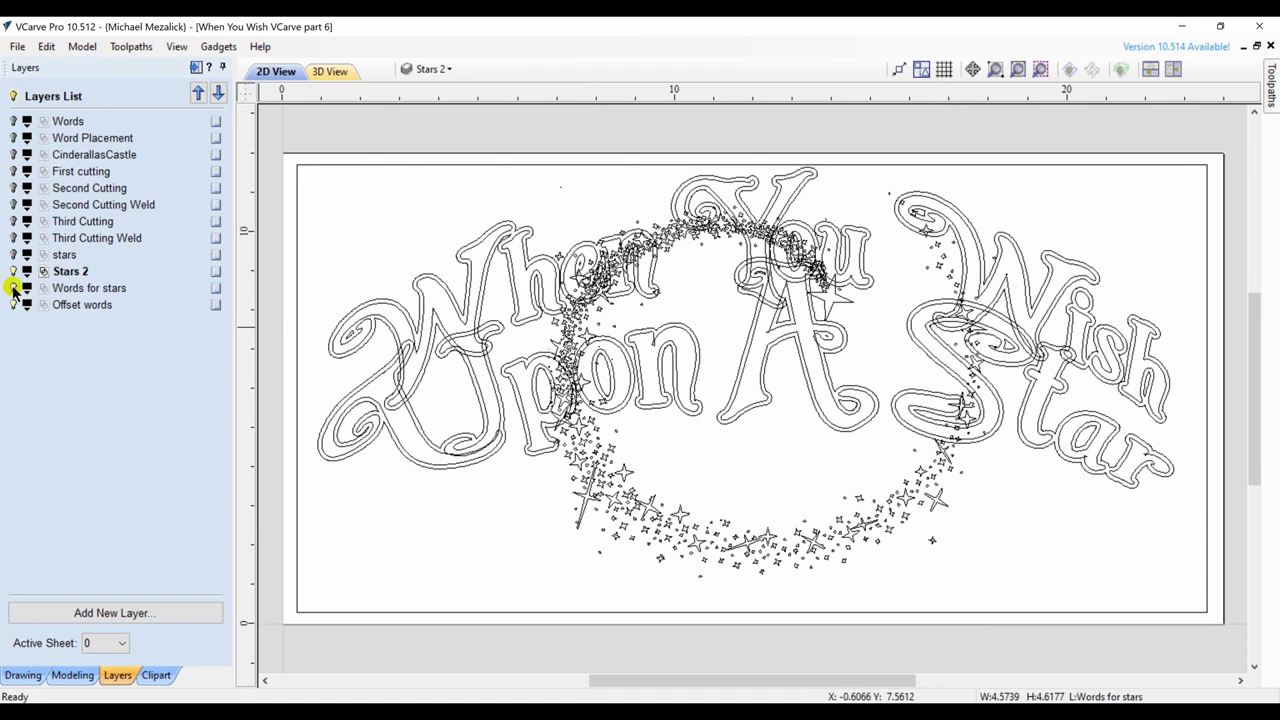
pyautogui.click(14, 288)
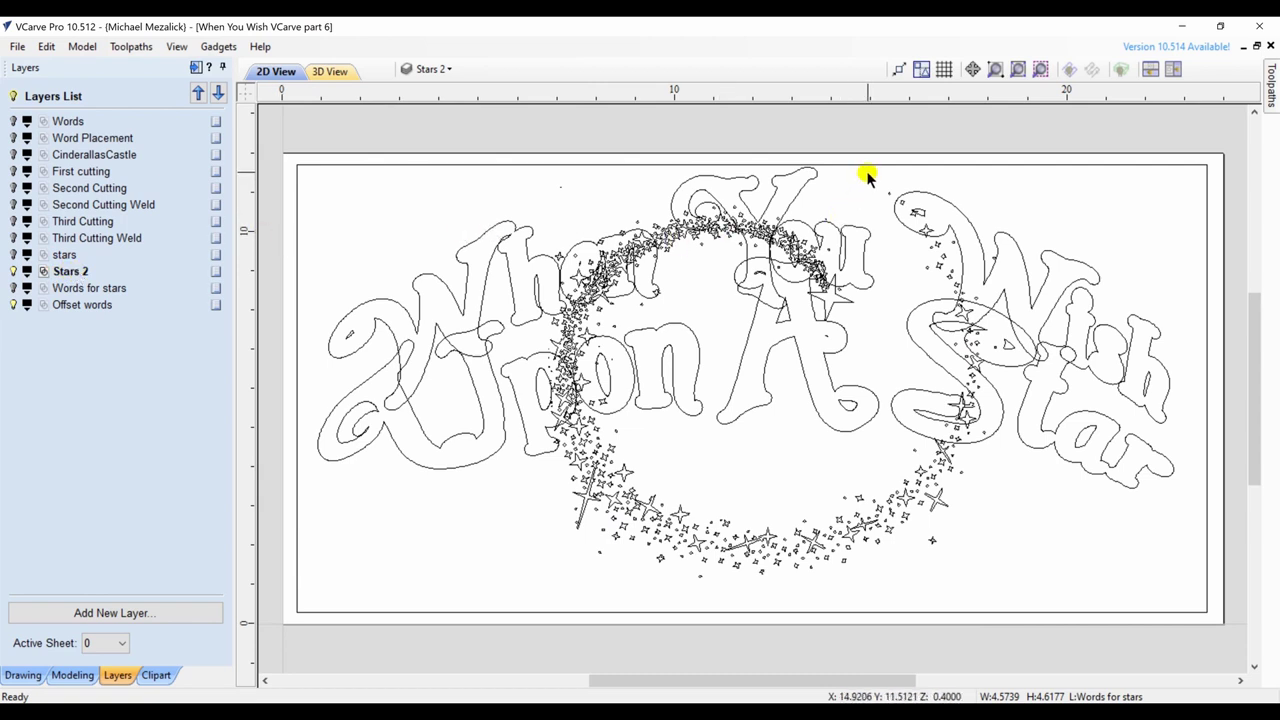
# Step: Trim the stars overlapping the W of Wish, clearing everything inside the letter's offset outline
pyautogui.moveTo(868, 172); pyautogui.dragTo(1005, 340)
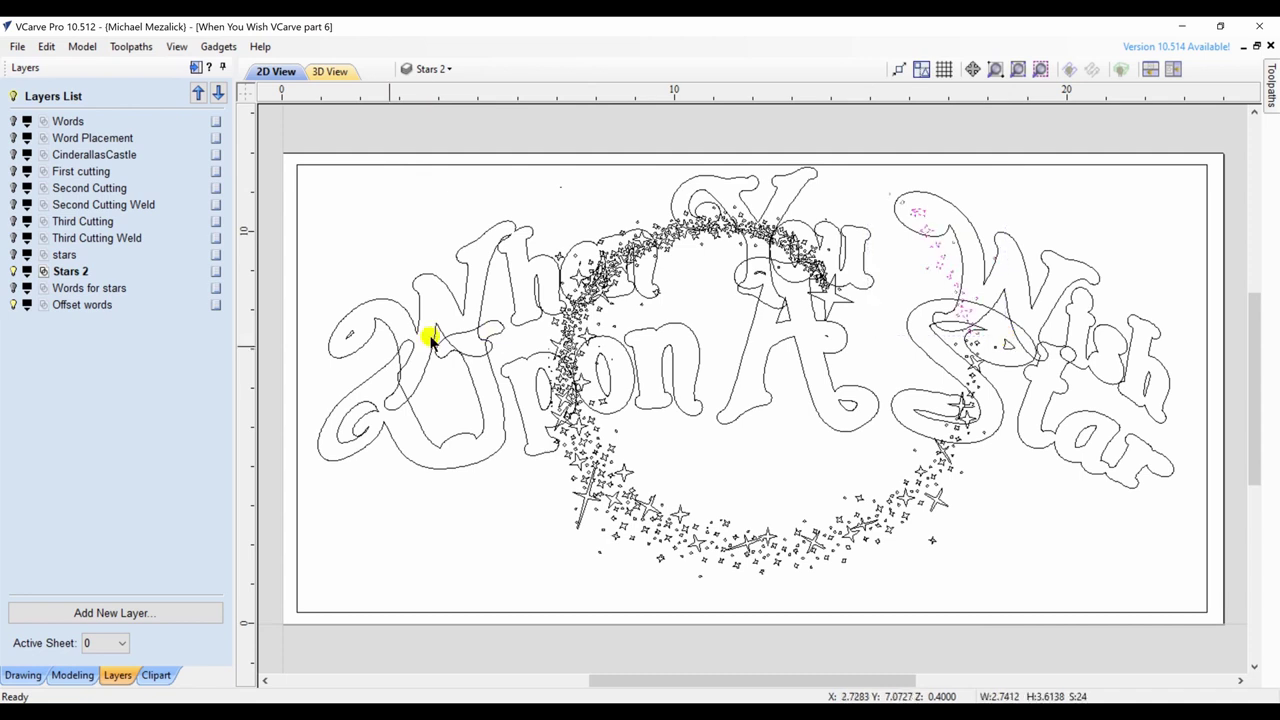
pyautogui.click(20, 675)
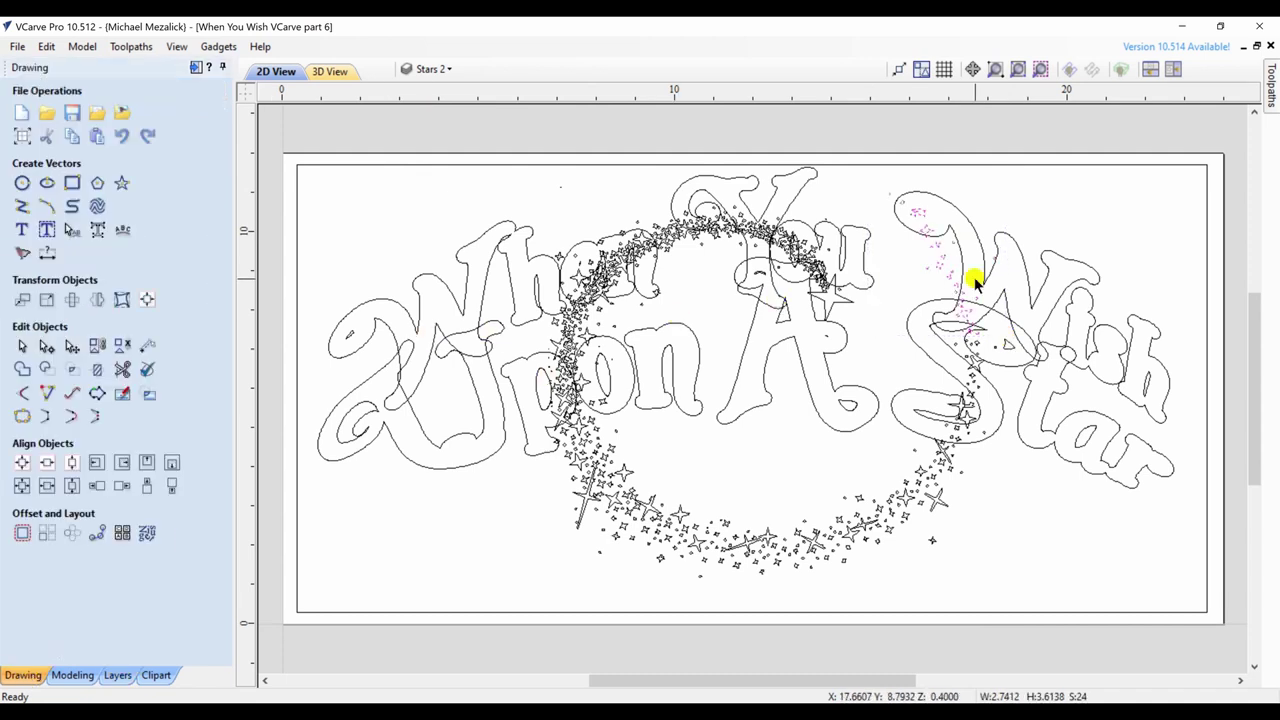
pyautogui.keyDown('shift'); pyautogui.click(1020, 255); pyautogui.keyUp('shift')
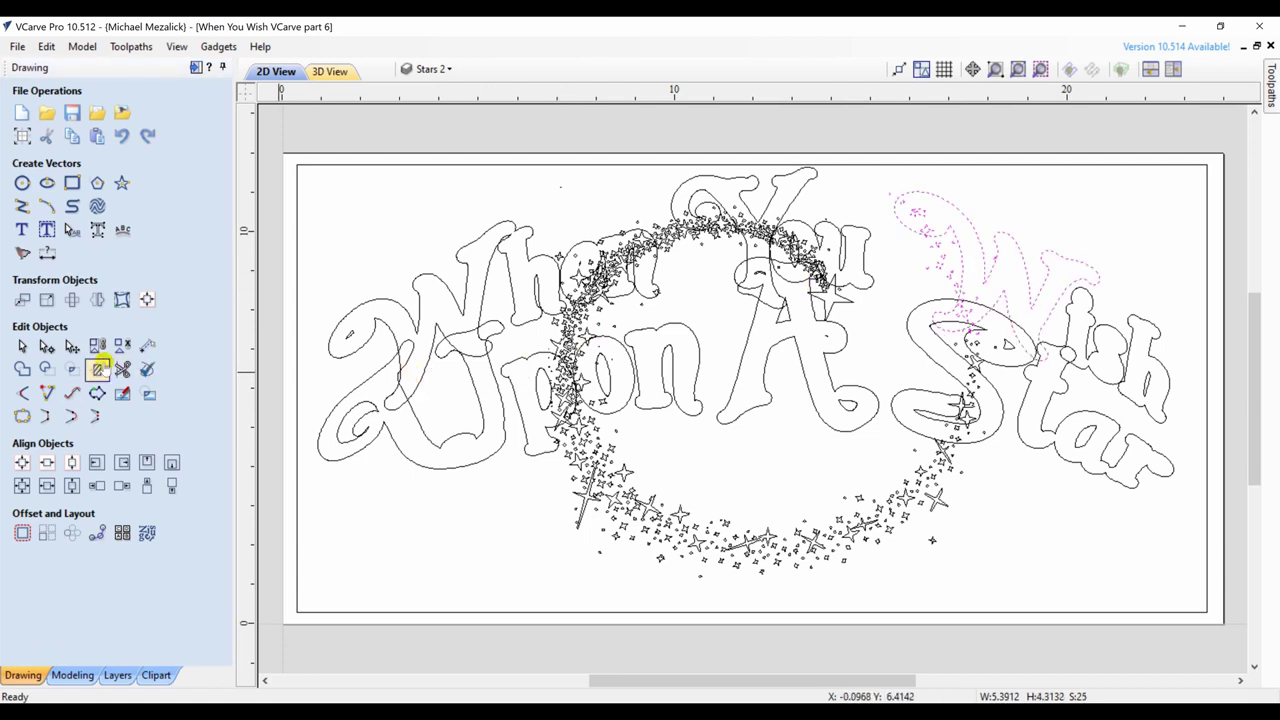
pyautogui.click(99, 369)
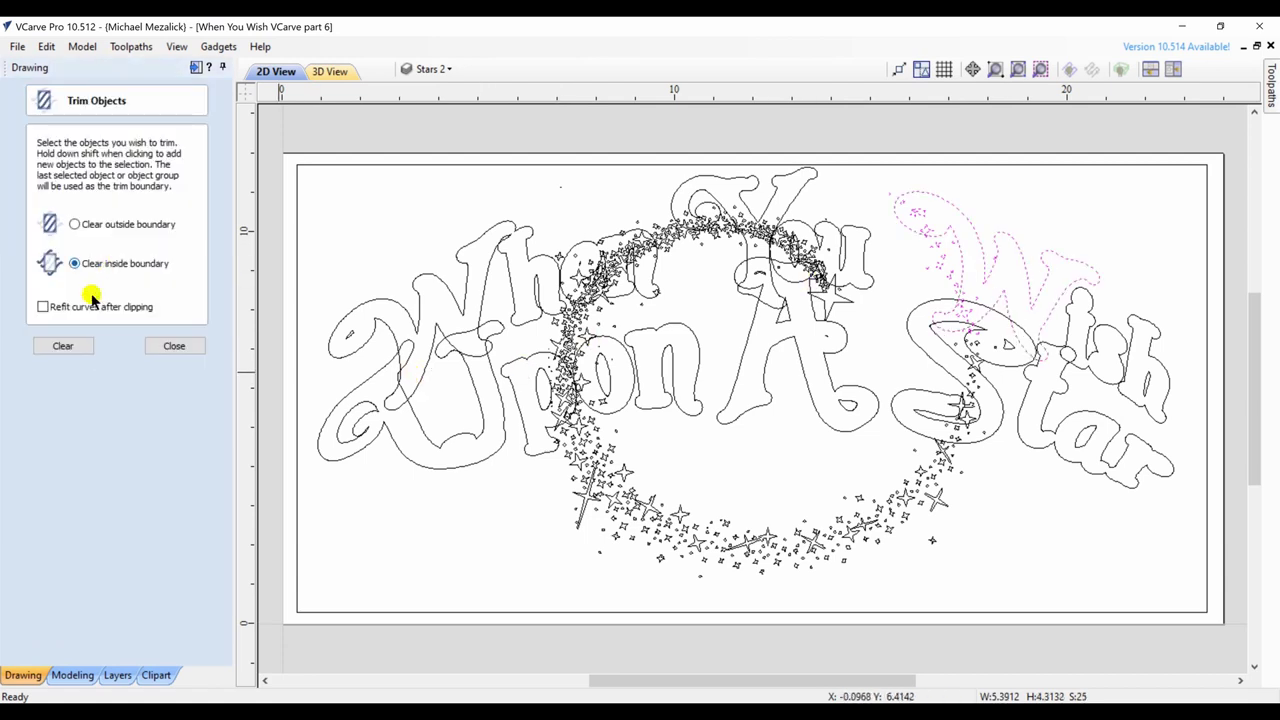
pyautogui.click(62, 346)
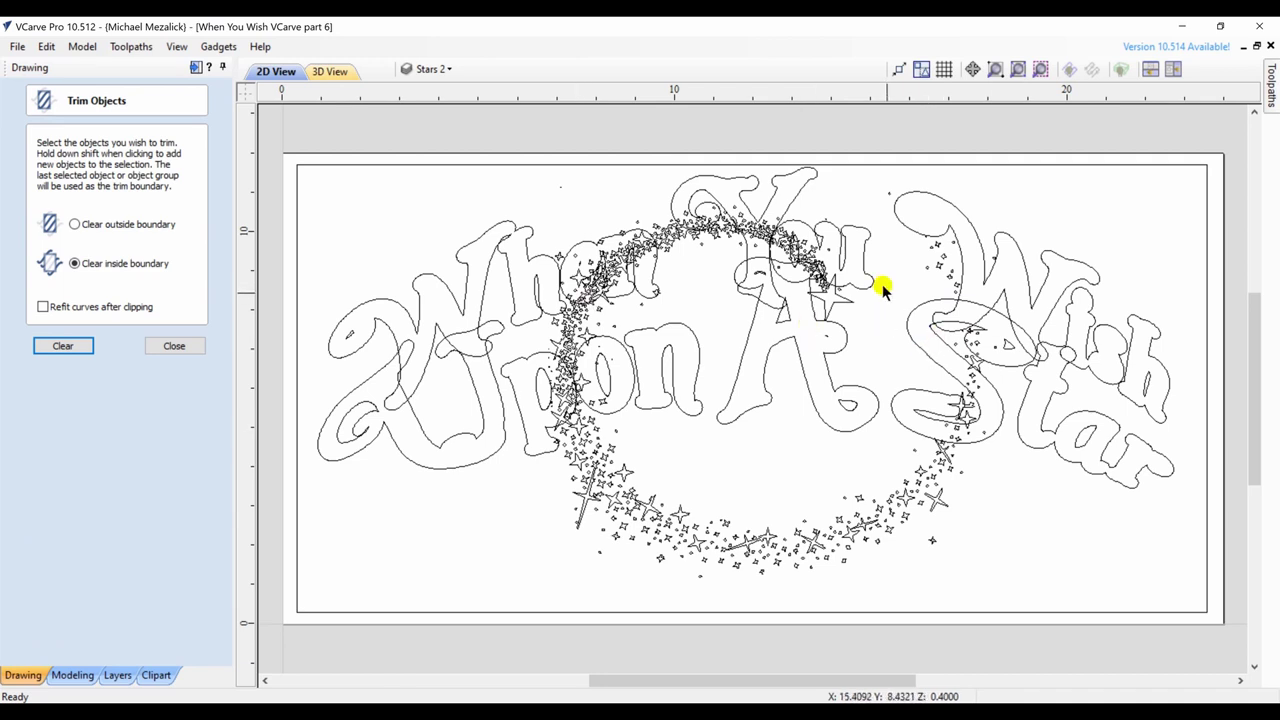
pyautogui.click(160, 347)
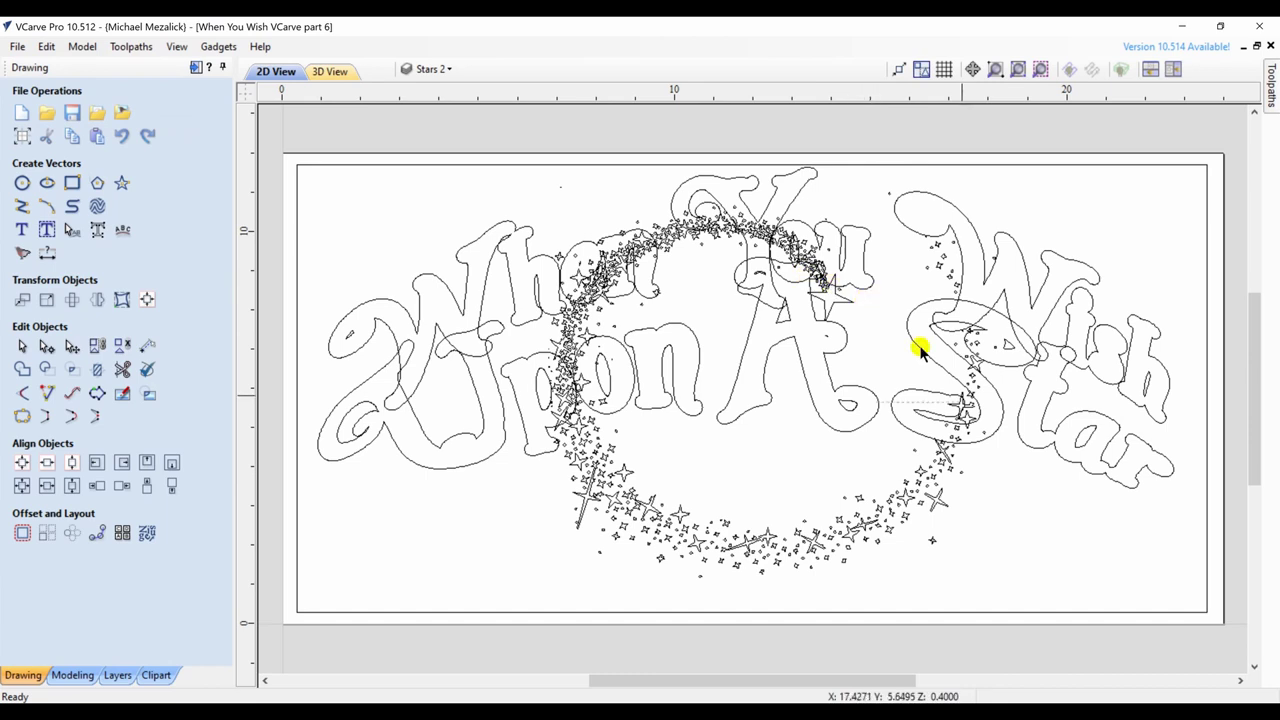
# Step: Trim the stars overlapping the S of Star, clearing everything inside the letter's offset outline
pyautogui.moveTo(918, 345); pyautogui.dragTo(1033, 485)
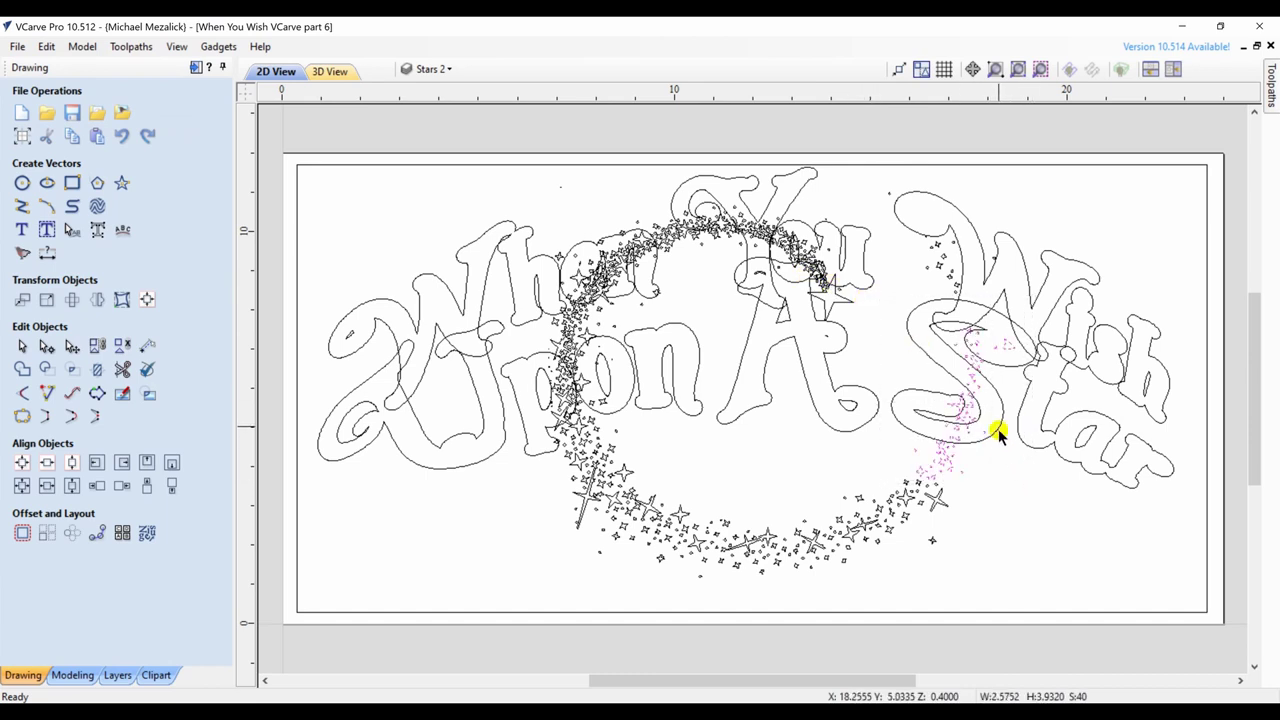
pyautogui.keyDown('shift'); pyautogui.click(926, 398); pyautogui.keyUp('shift')
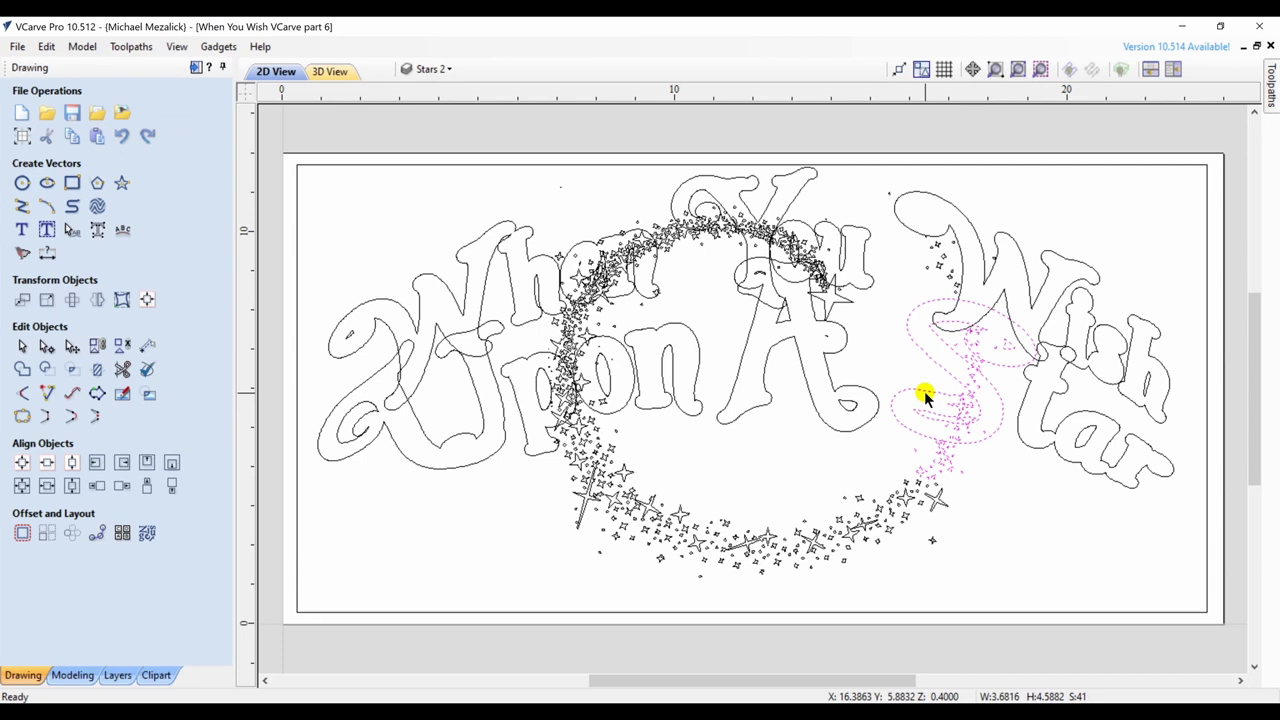
pyautogui.click(98, 368)
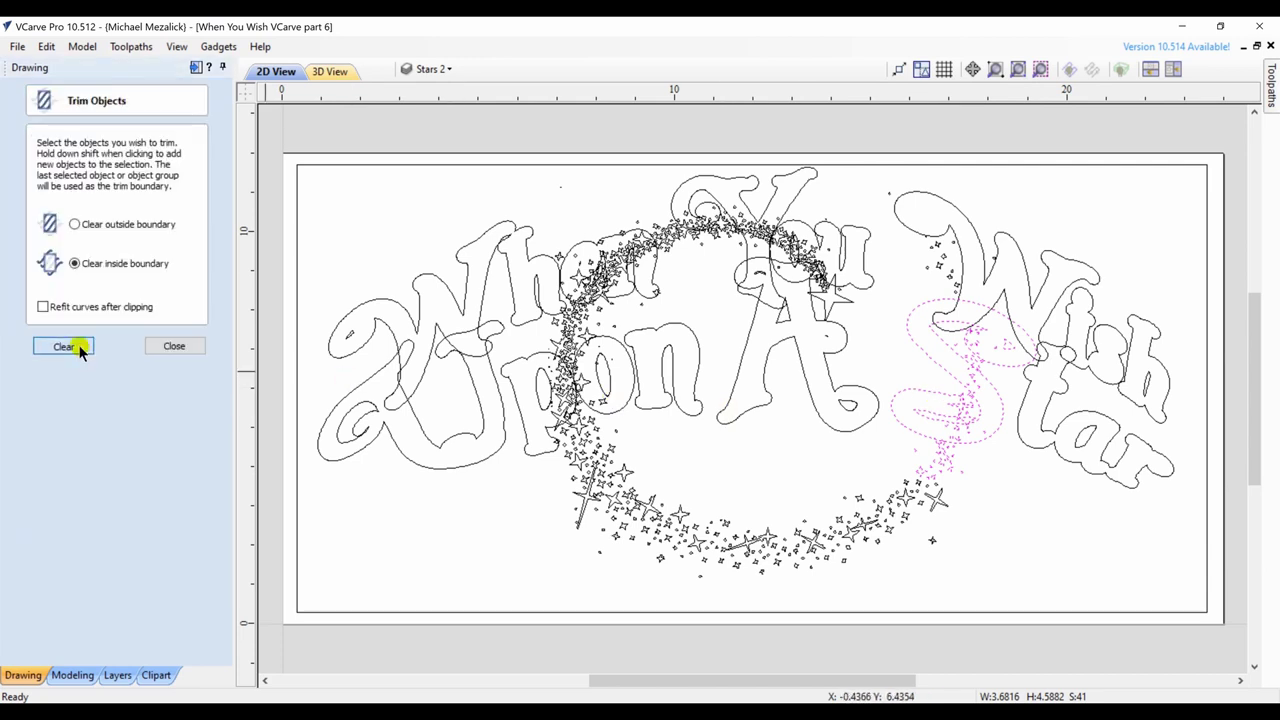
pyautogui.click(64, 346)
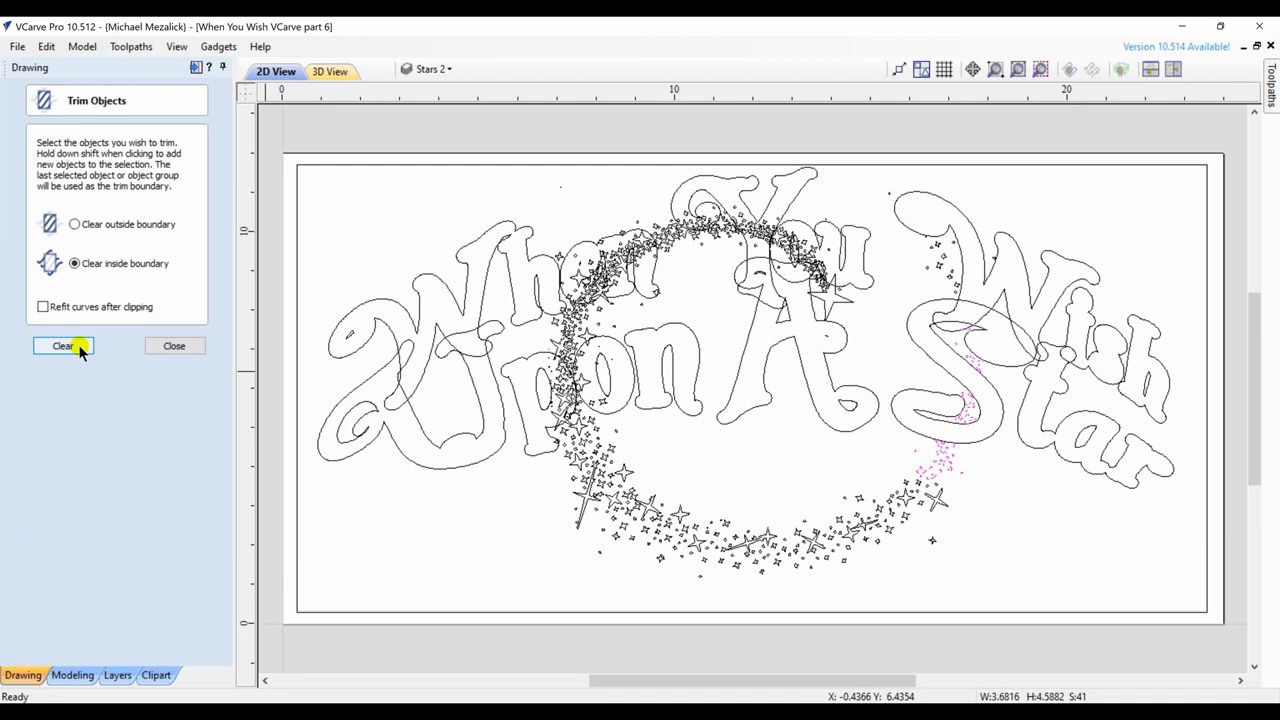
pyautogui.click(172, 346)
# Step: Trim the stars overlapping the p of Upon, using only the letter's outer offset outline as the clear-inside boundary
pyautogui.moveTo(490, 323)
pyautogui.mouseDown()
pyautogui.moveTo(600, 429)
pyautogui.moveTo(617, 468)
pyautogui.mouseUp()
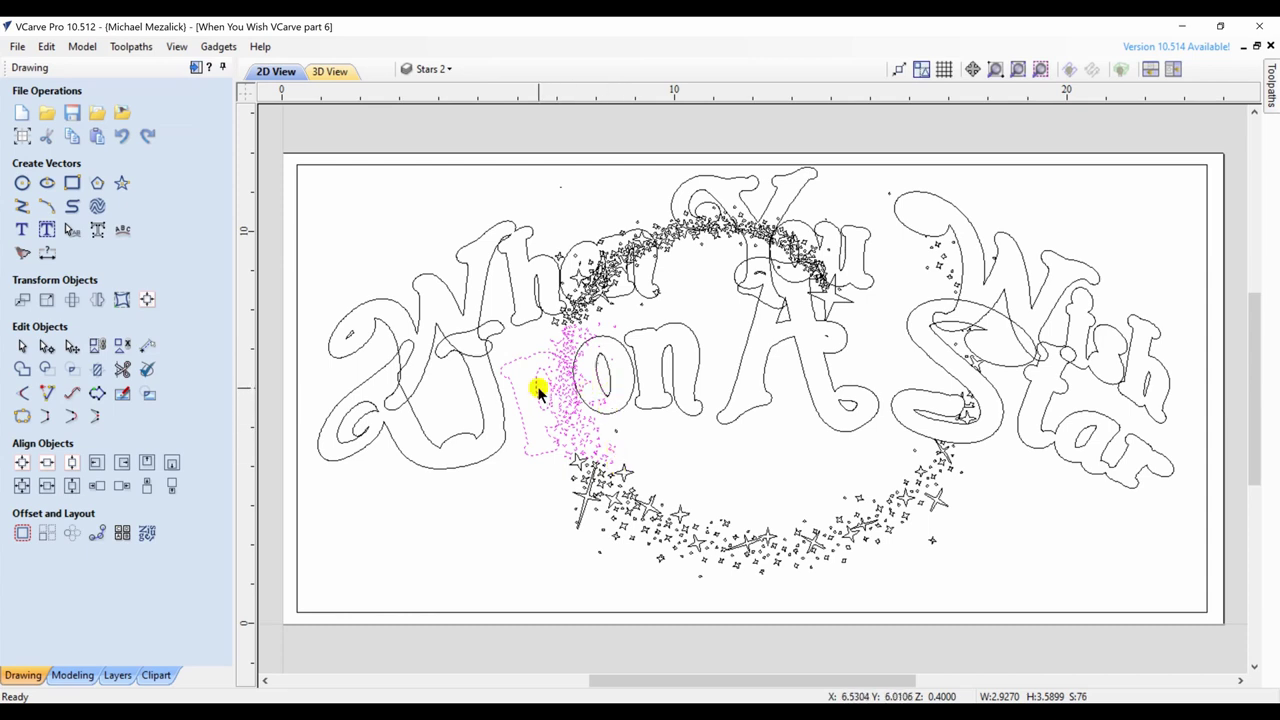
pyautogui.keyDown('ctrl'); pyautogui.click(518, 411); pyautogui.keyUp('ctrl')
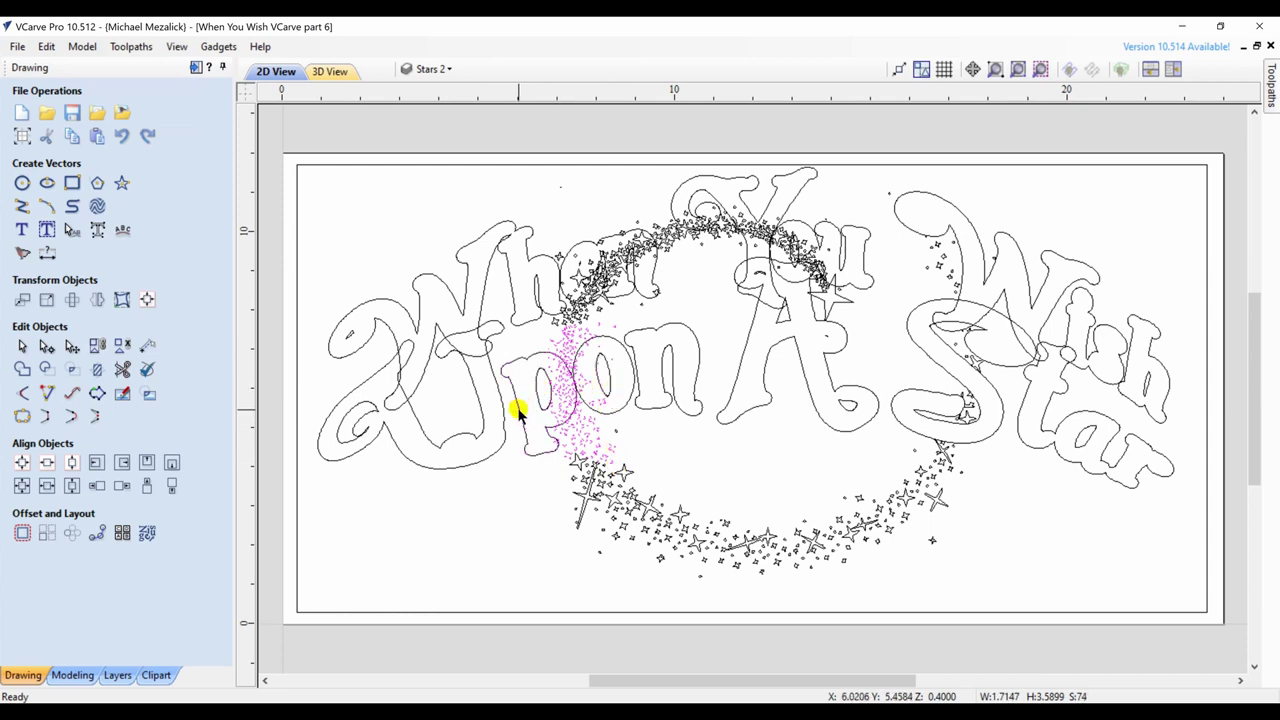
pyautogui.click(97, 369)
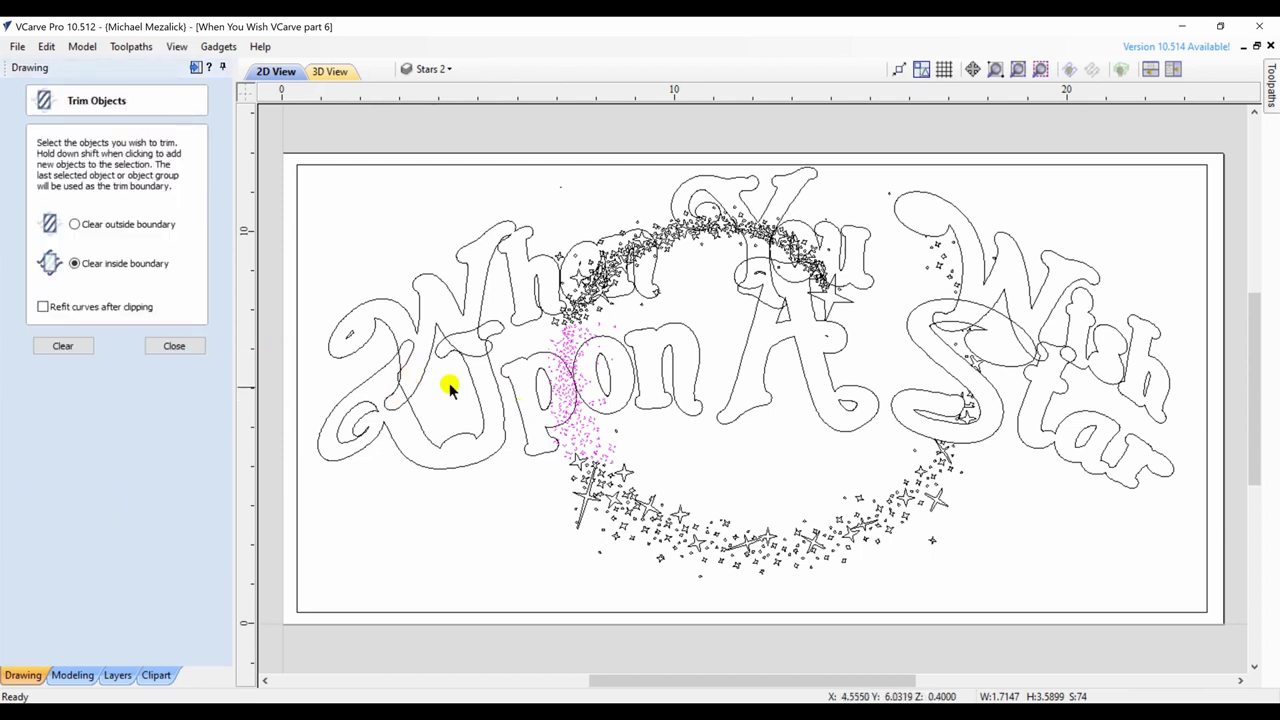
pyautogui.click(505, 398)
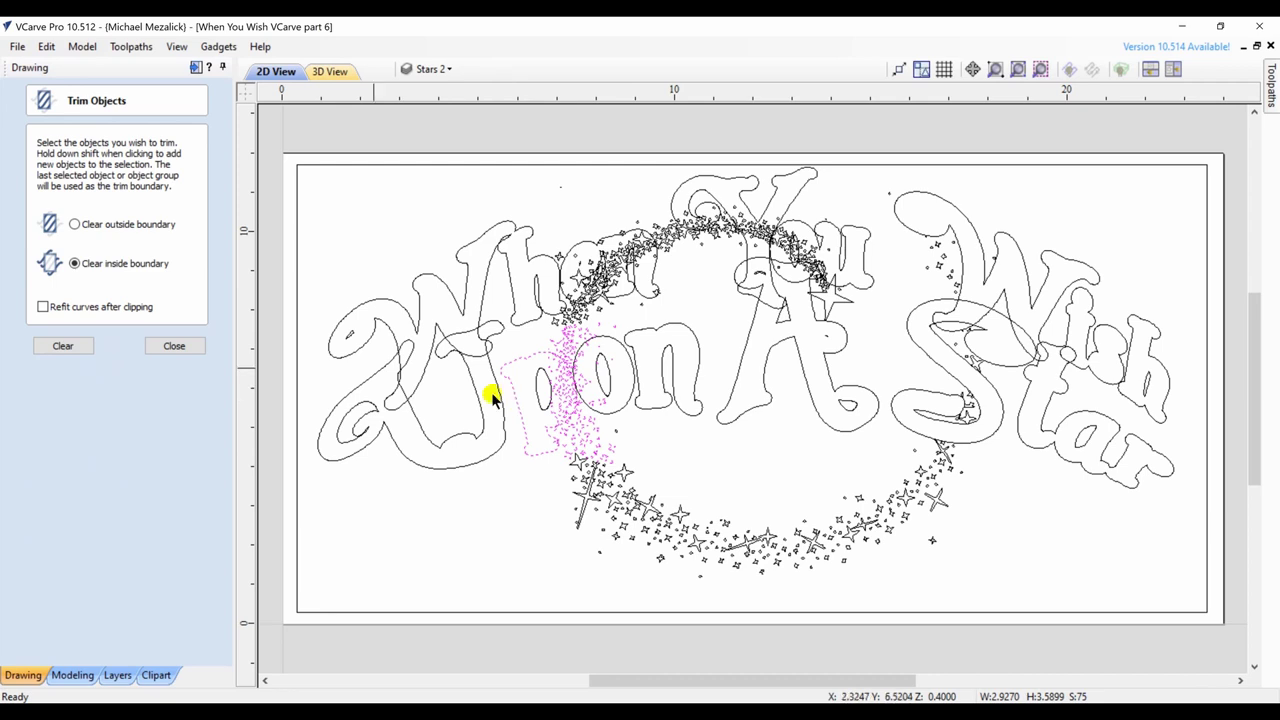
pyautogui.click(78, 348)
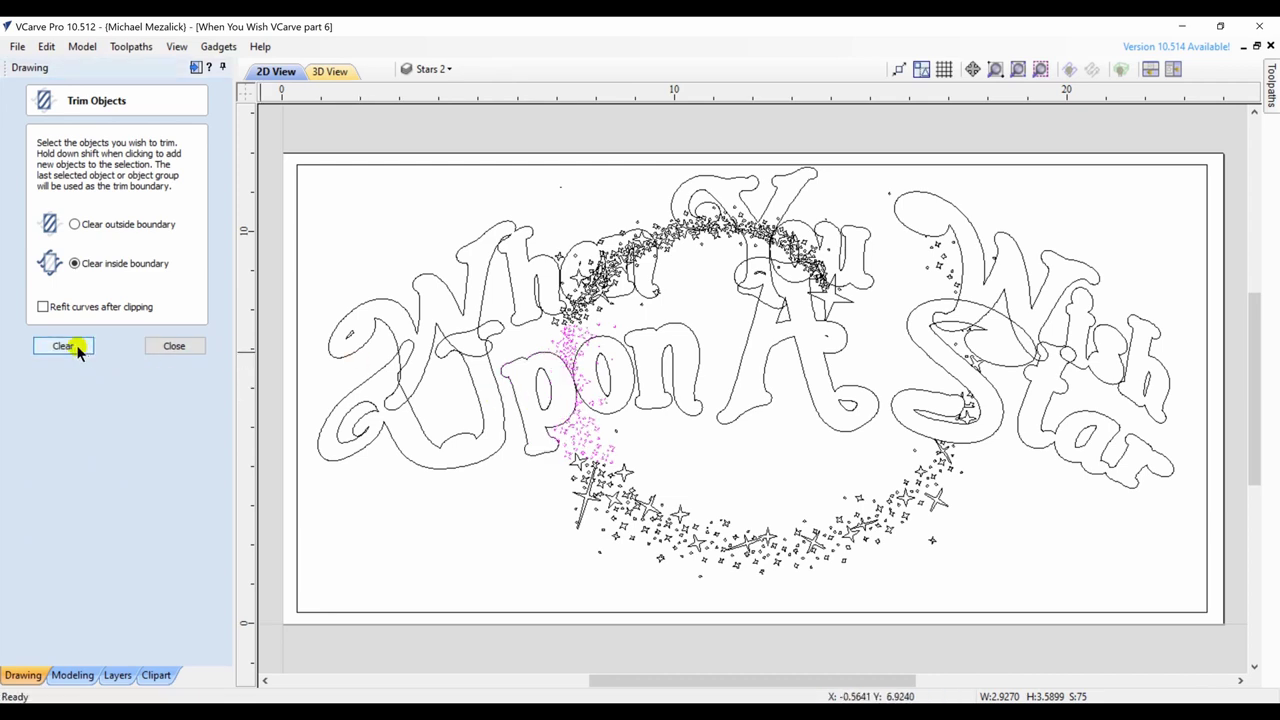
pyautogui.click(460, 523)
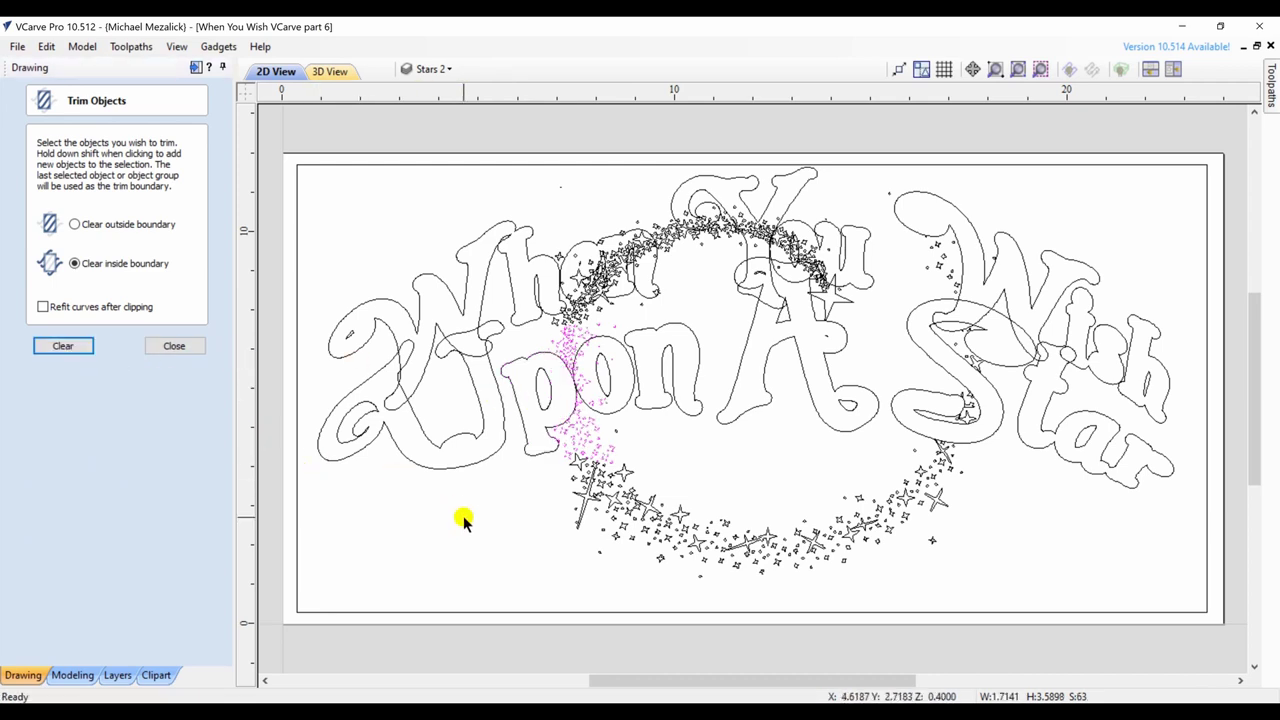
pyautogui.click(162, 348)
# Step: Trim the stars overlapping the o of Upon, using only the letter's outer offset outline as the clear-inside boundary
pyautogui.moveTo(545, 320); pyautogui.dragTo(651, 443)
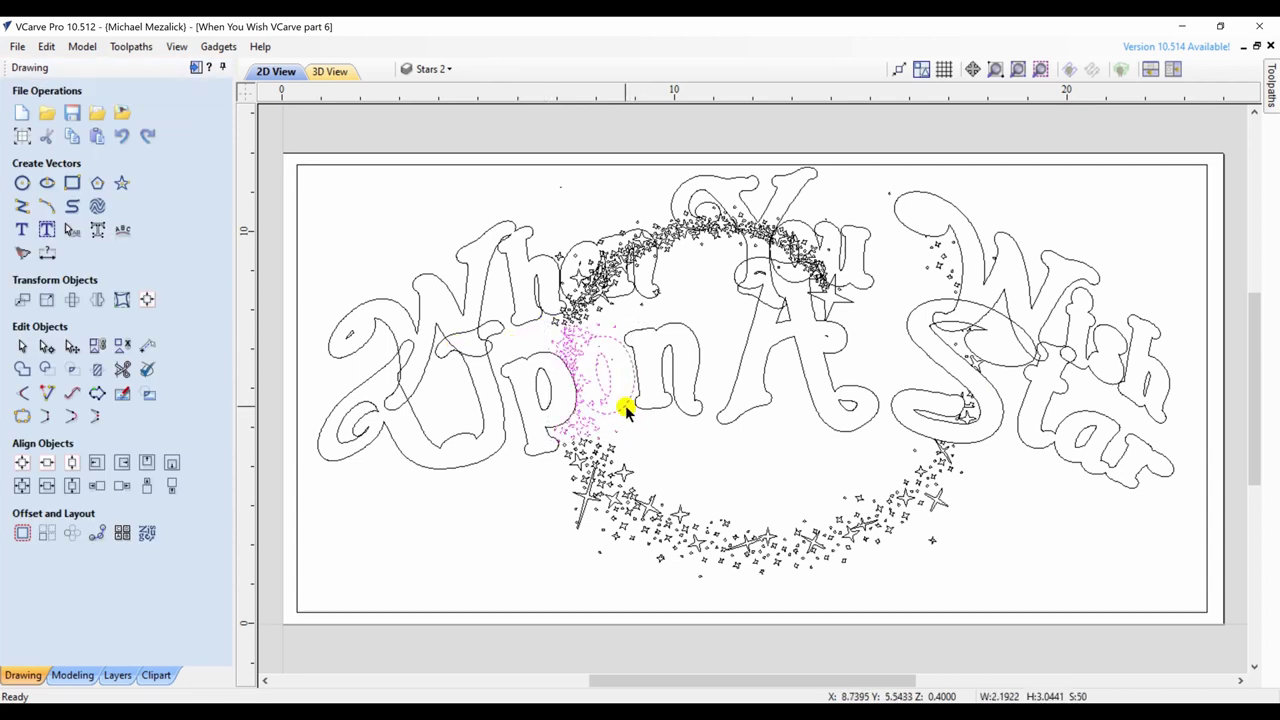
pyautogui.keyDown('ctrl'); pyautogui.click(622, 402); pyautogui.keyUp('ctrl')
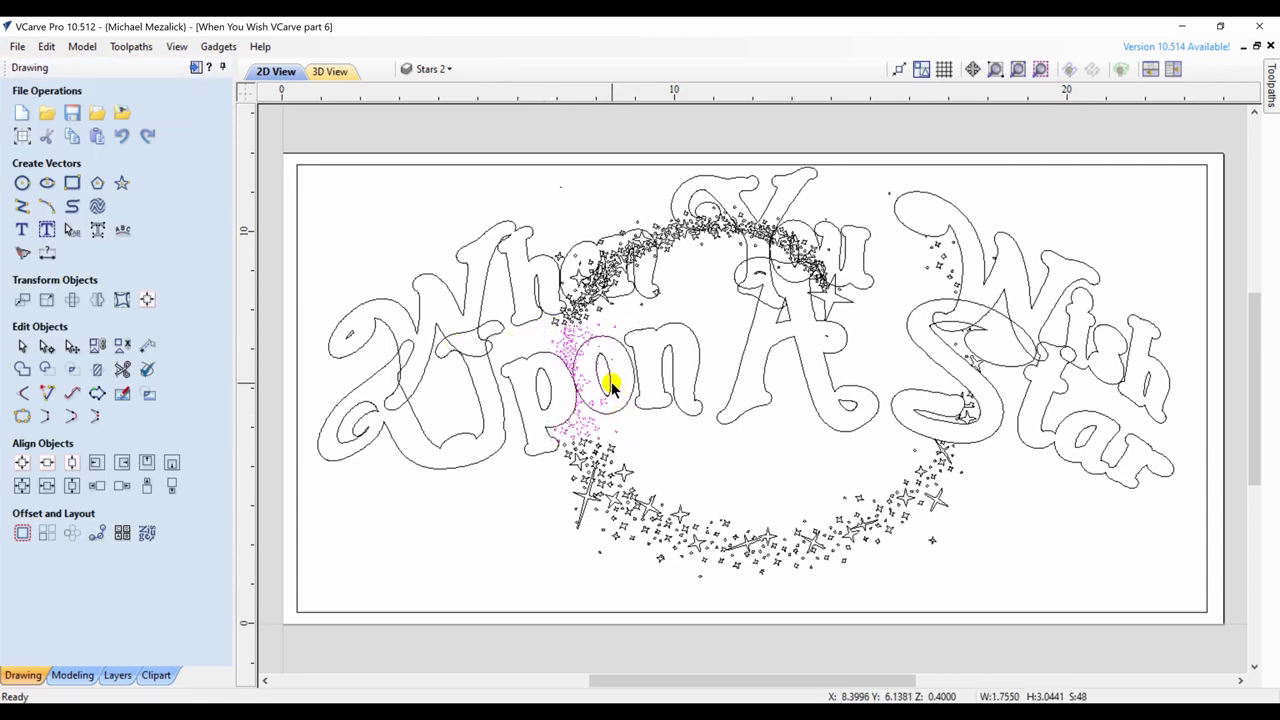
pyautogui.click(97, 369)
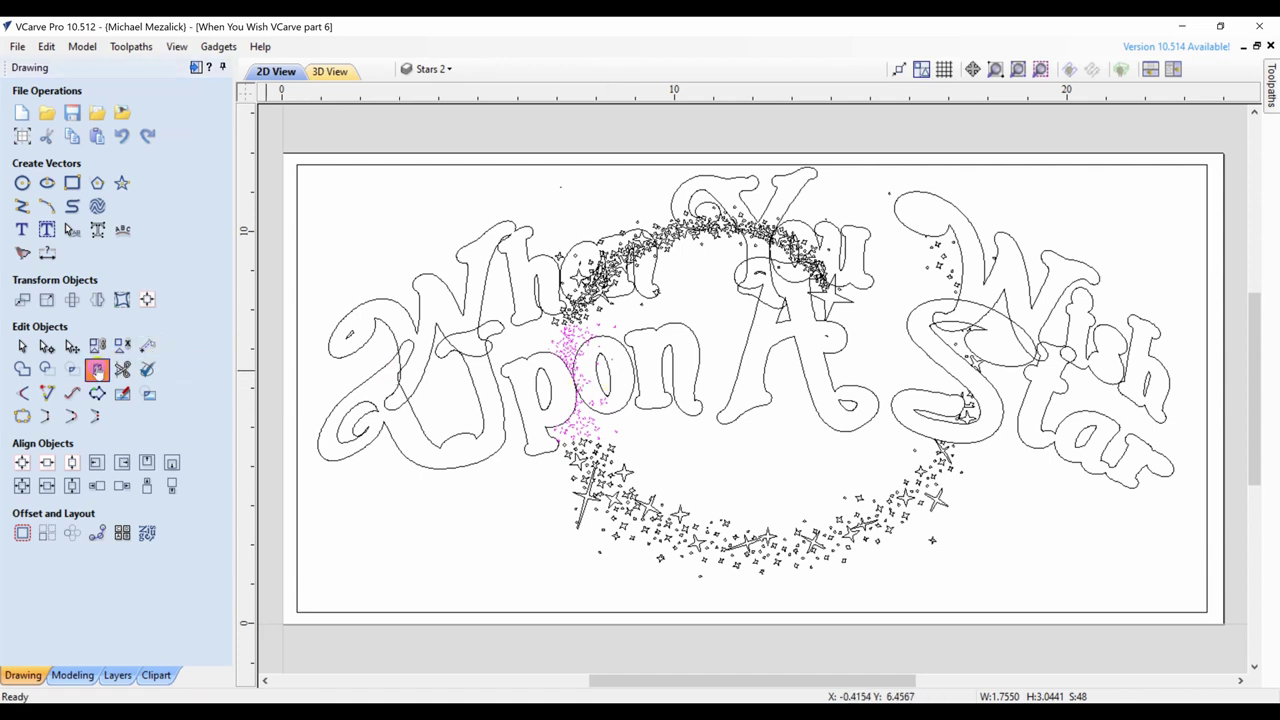
pyautogui.keyDown('shift'); pyautogui.click(620, 412); pyautogui.keyUp('shift')
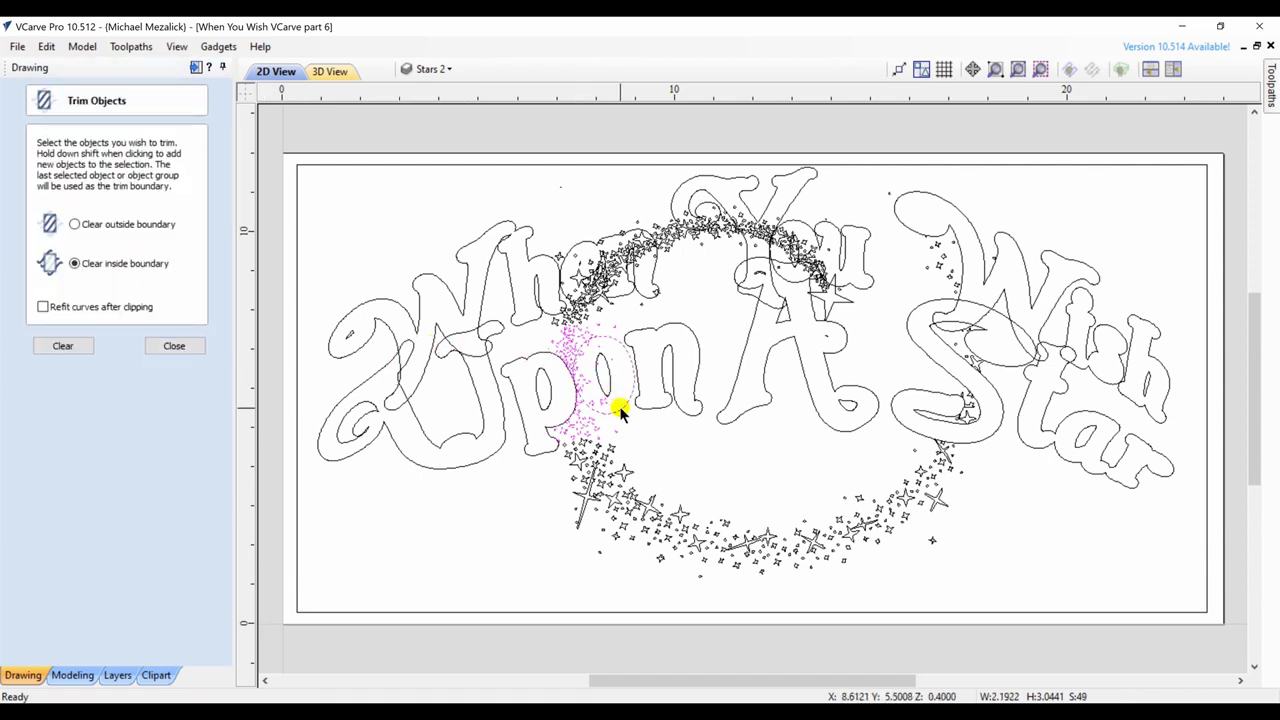
pyautogui.click(84, 346)
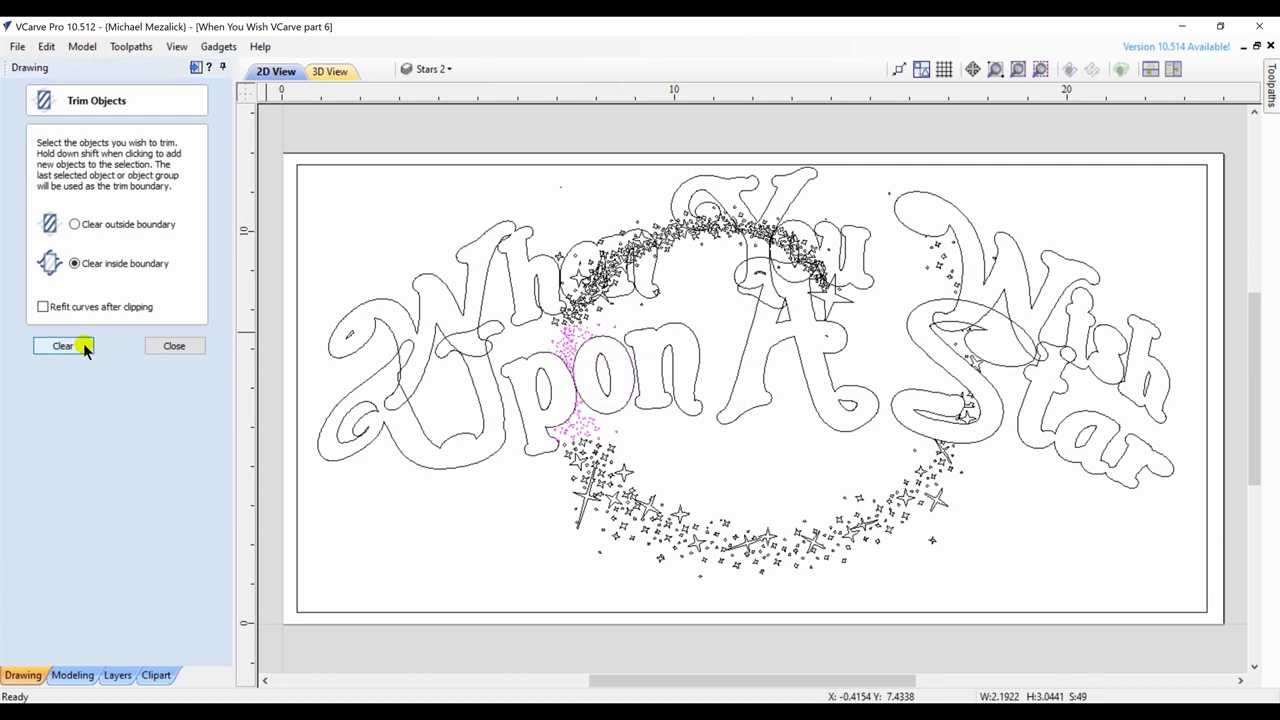
pyautogui.click(172, 345)
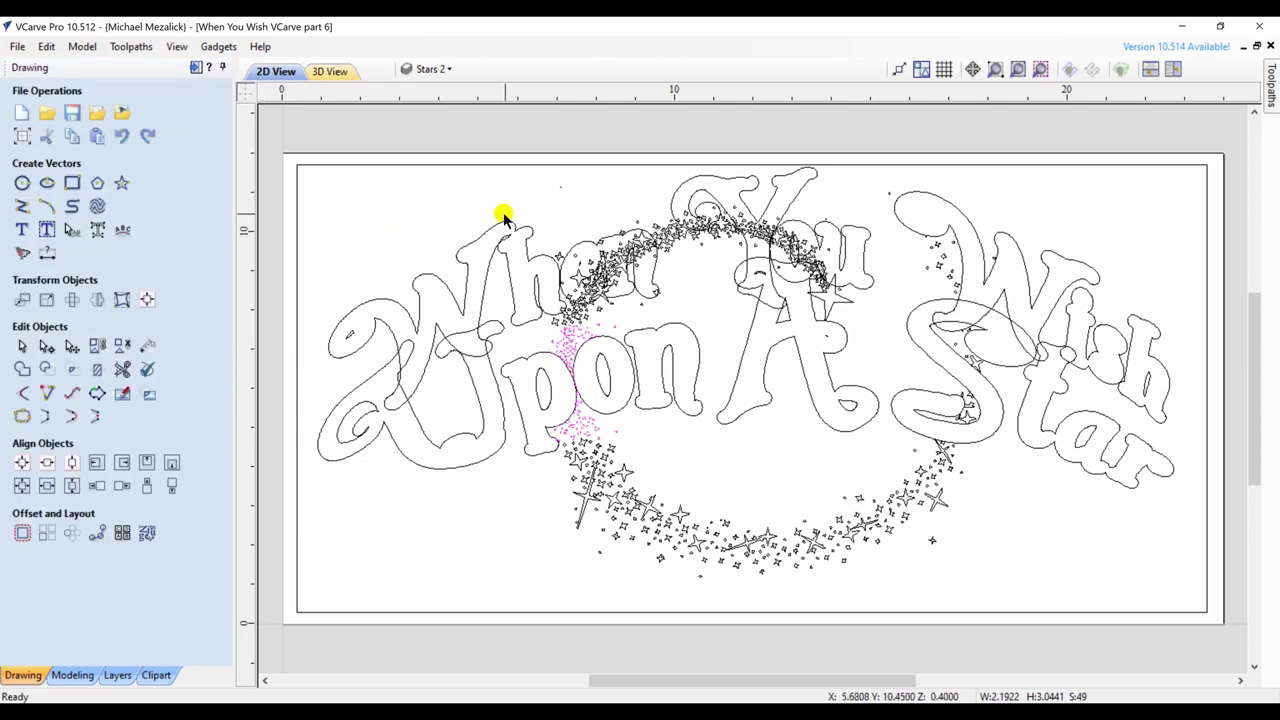
# Step: Trim the upper arc of stars inside the joined offset outline of the letters en in When
pyautogui.click(720, 348)
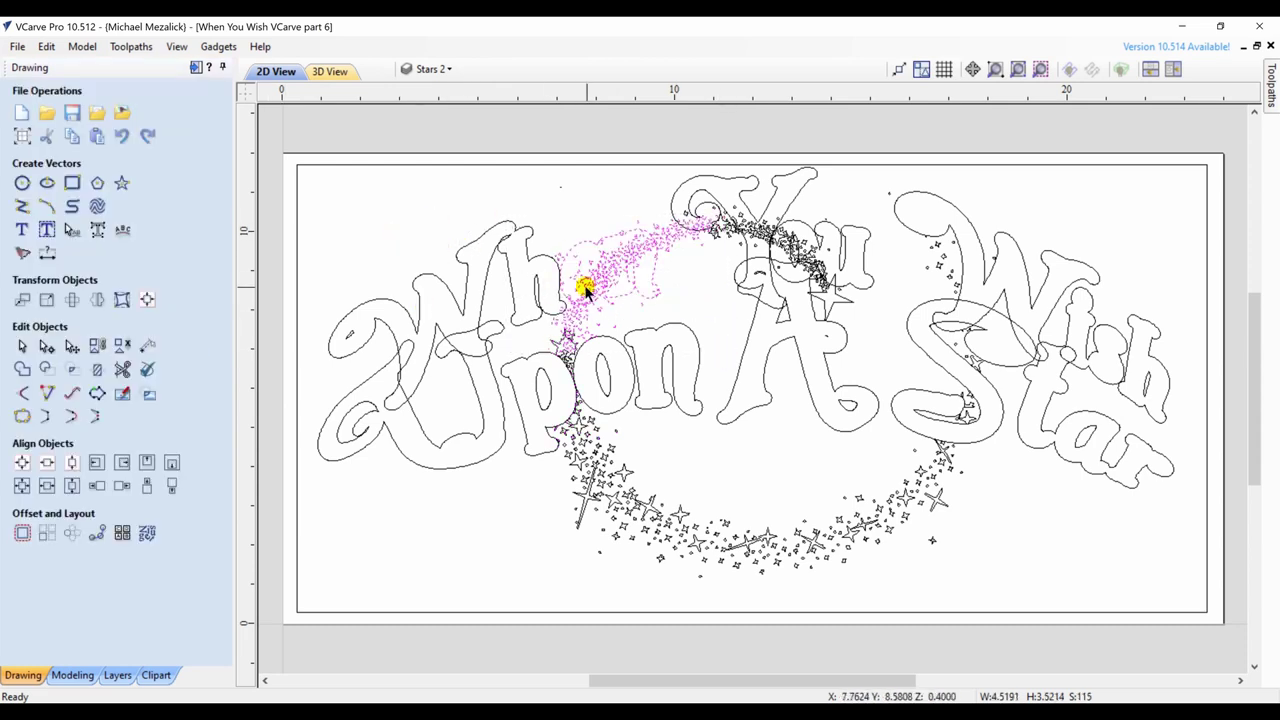
pyautogui.keyDown('ctrl'); pyautogui.click(645, 297); pyautogui.keyUp('ctrl')
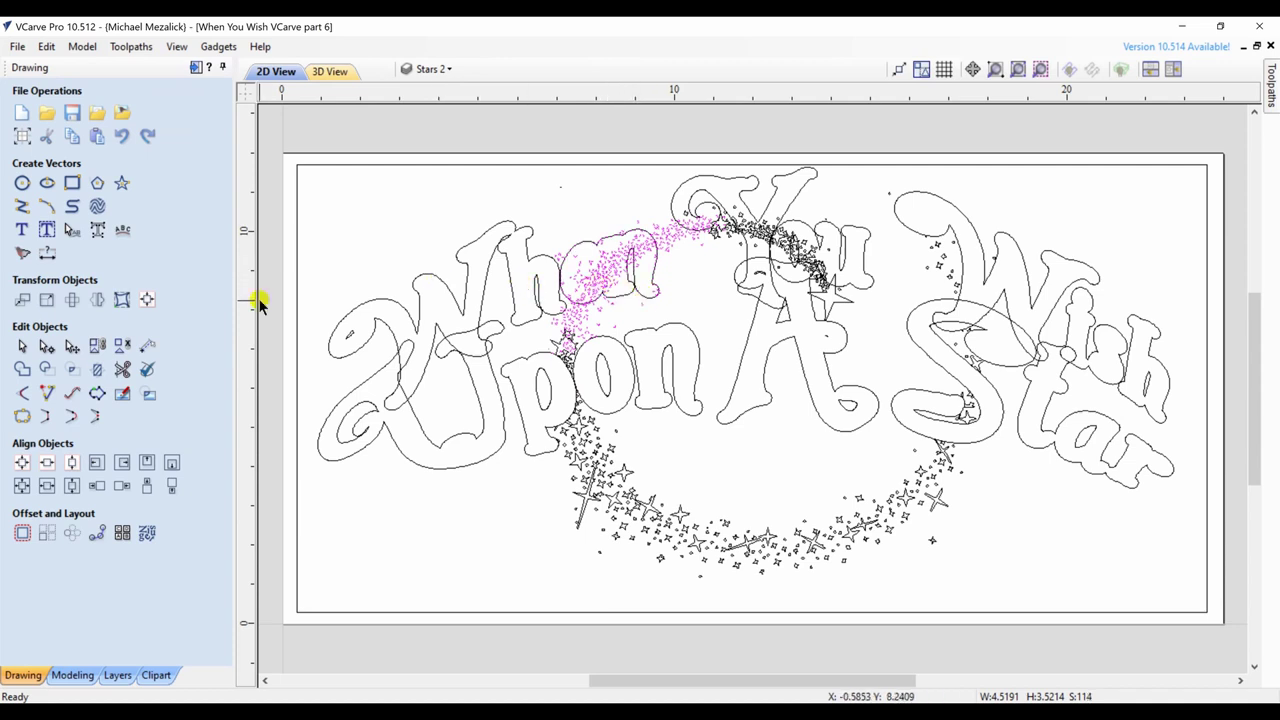
pyautogui.click(98, 368)
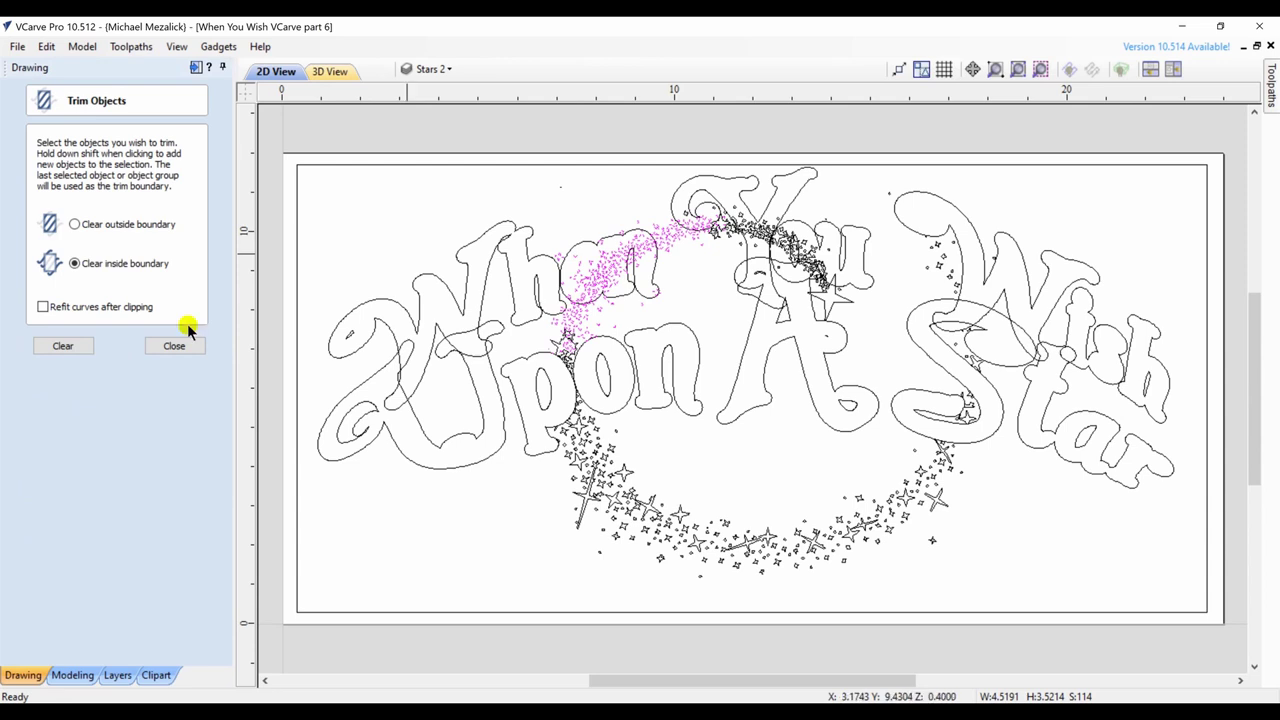
pyautogui.click(651, 273)
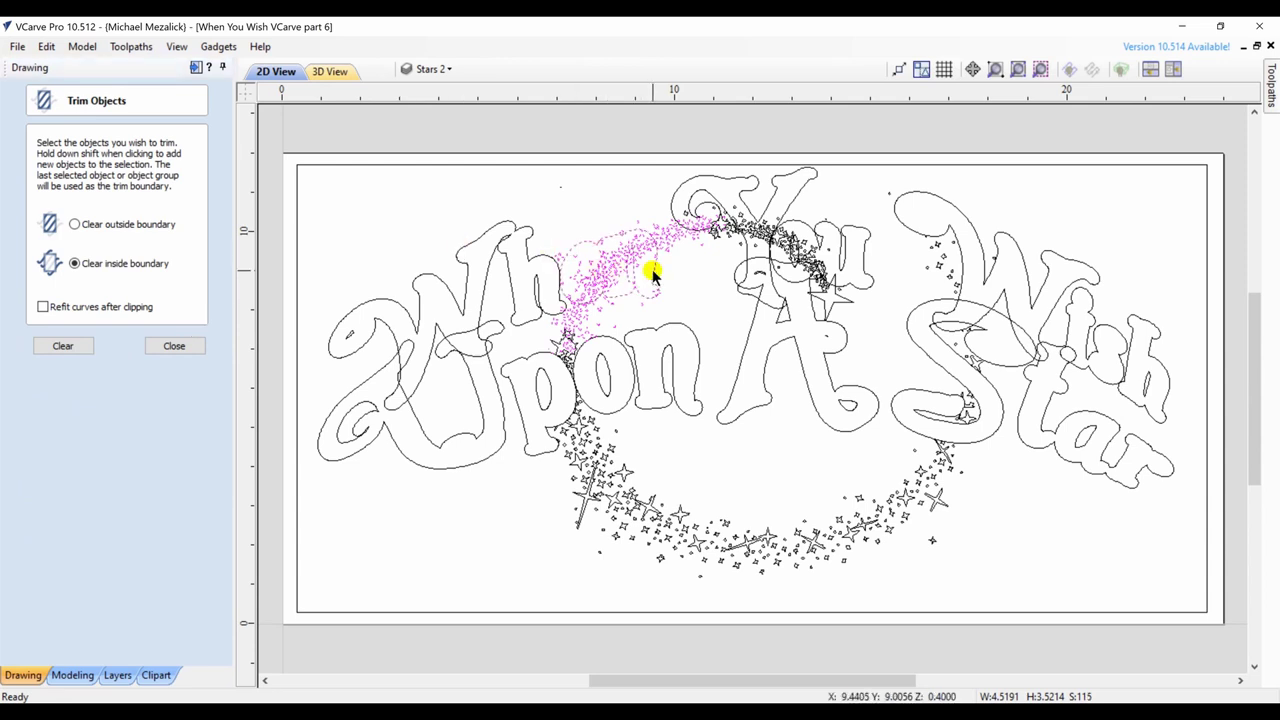
pyautogui.click(62, 346)
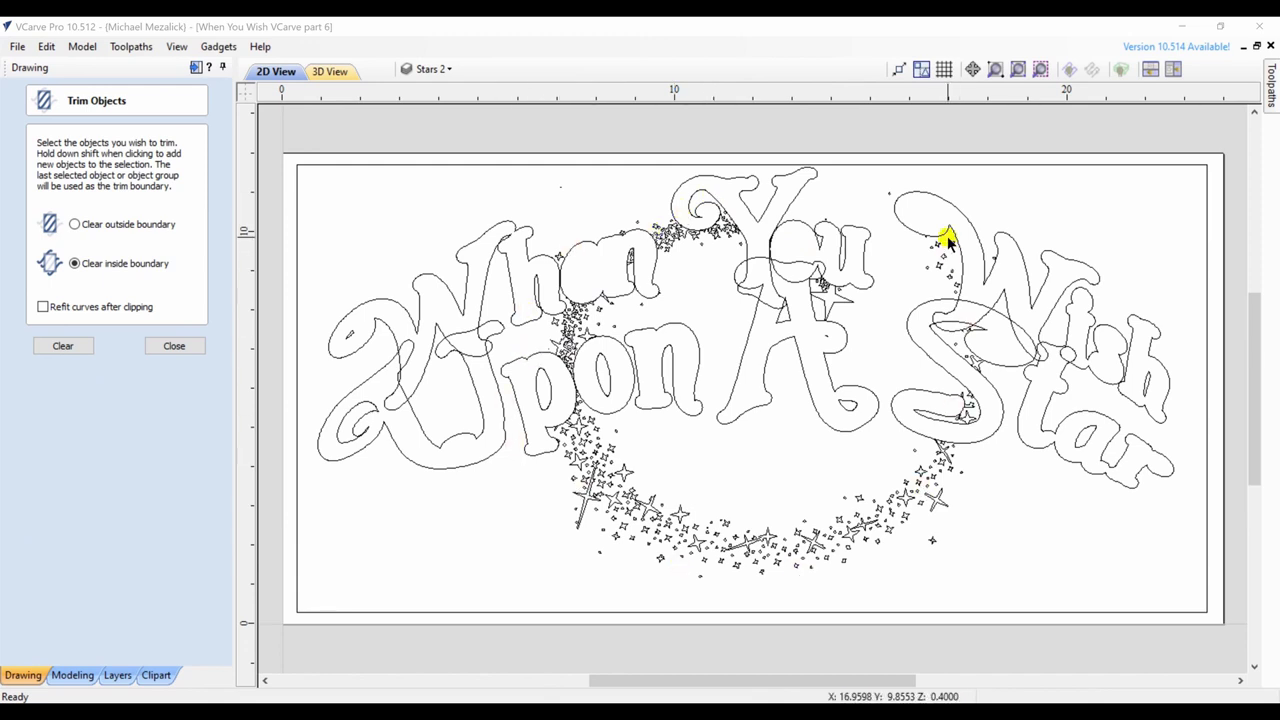
pyautogui.click(170, 346)
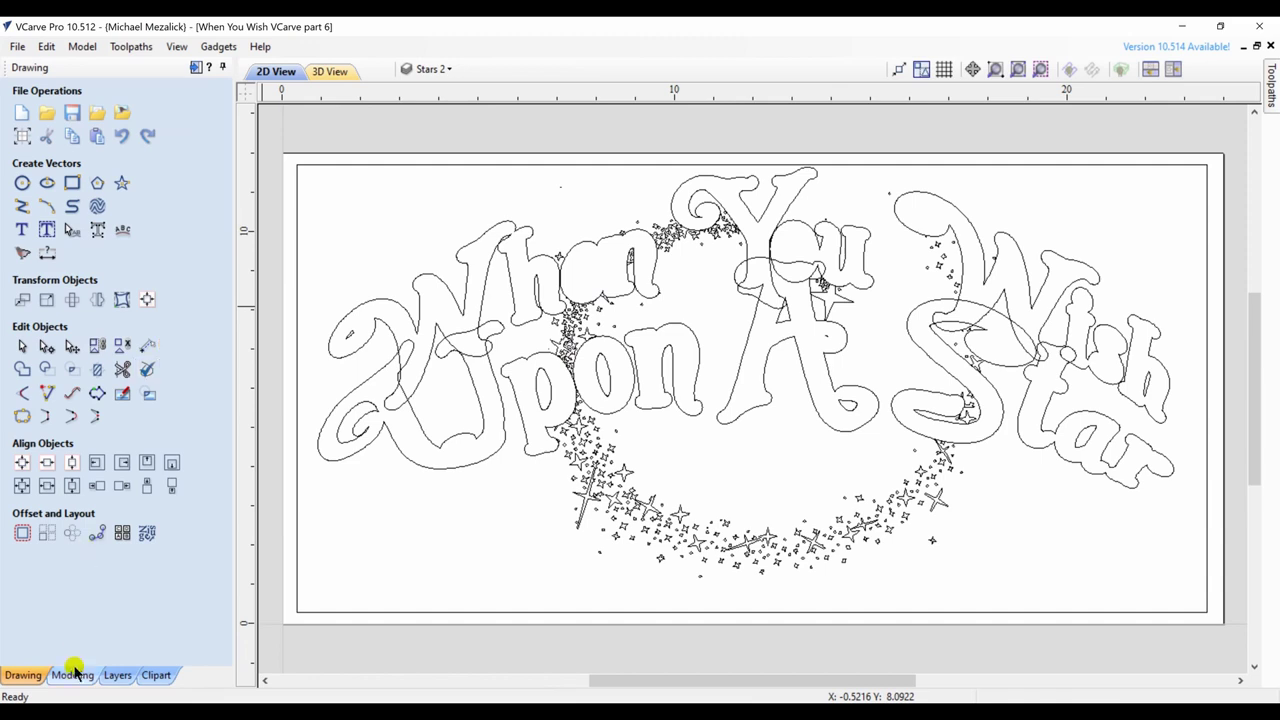
# Step: Hide the Offset words layer to view the trimmed Stars 2 vectors on their own
pyautogui.click(117, 676)
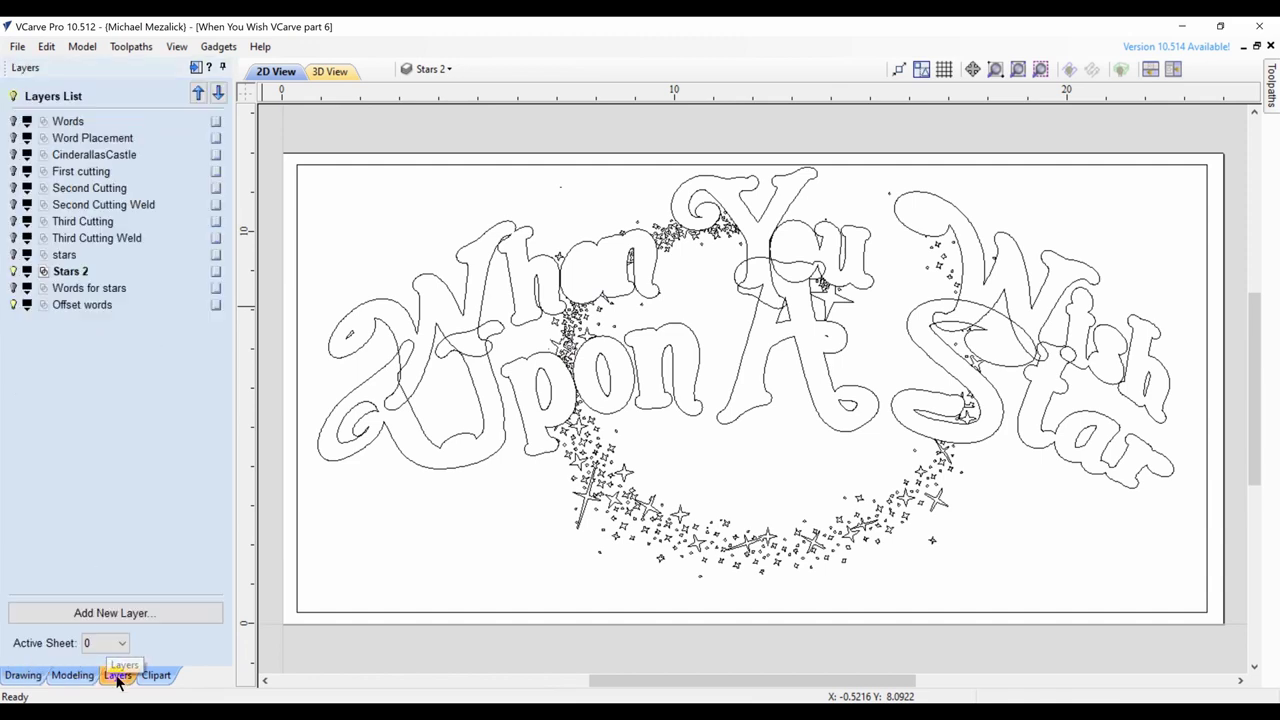
pyautogui.click(13, 304)
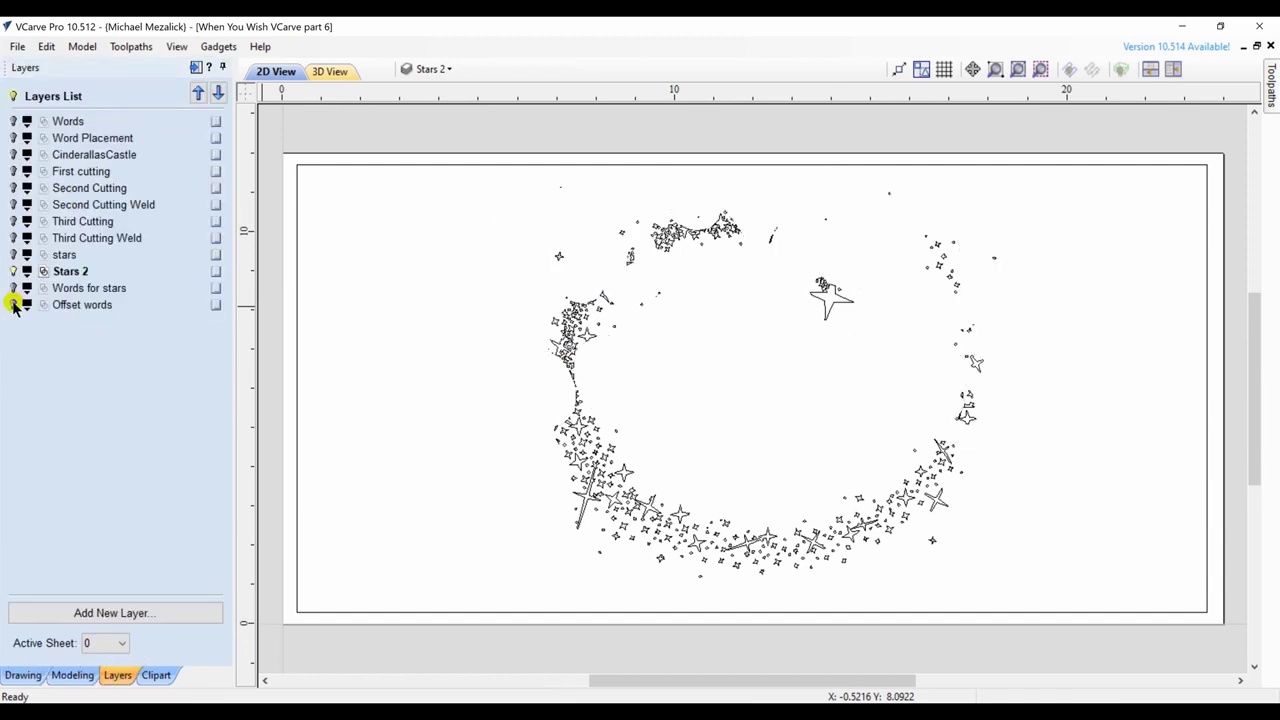
# Step: Select all the Stars 2 vectors except the rectangular border, with the CinderallasCastle layer made visible
pyautogui.click(44, 272)
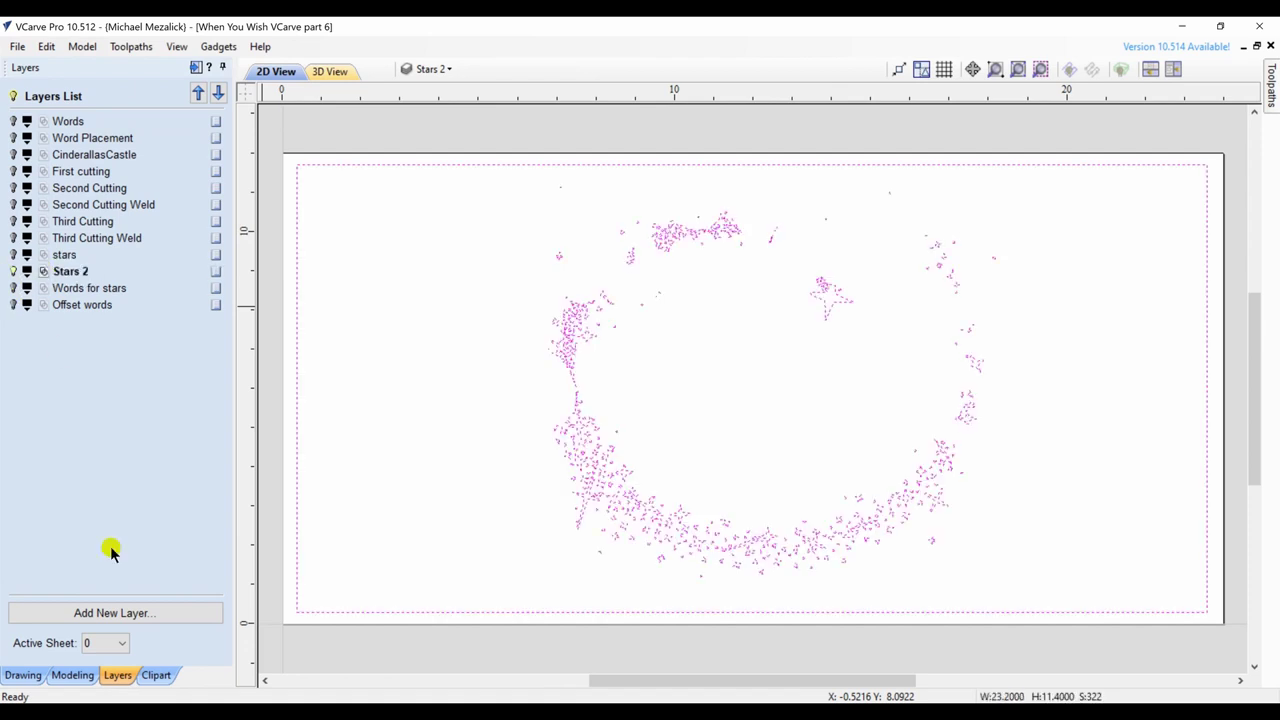
pyautogui.click(76, 675)
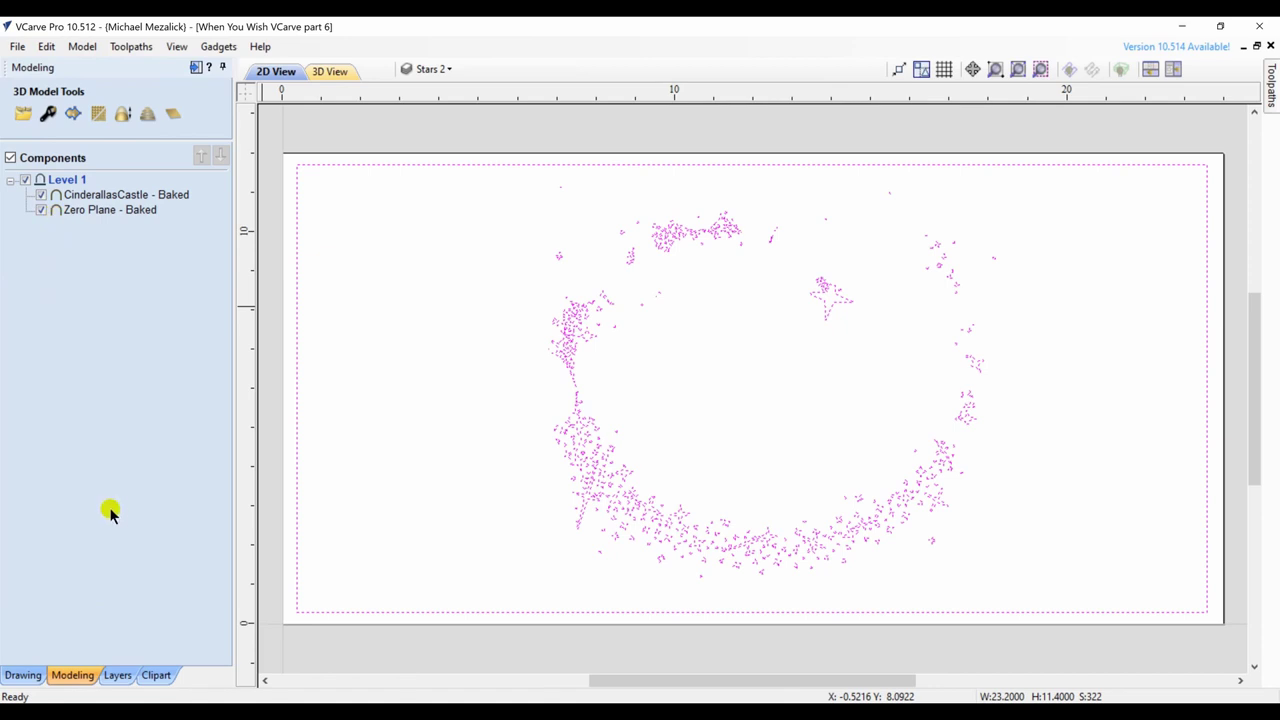
pyautogui.click(112, 674)
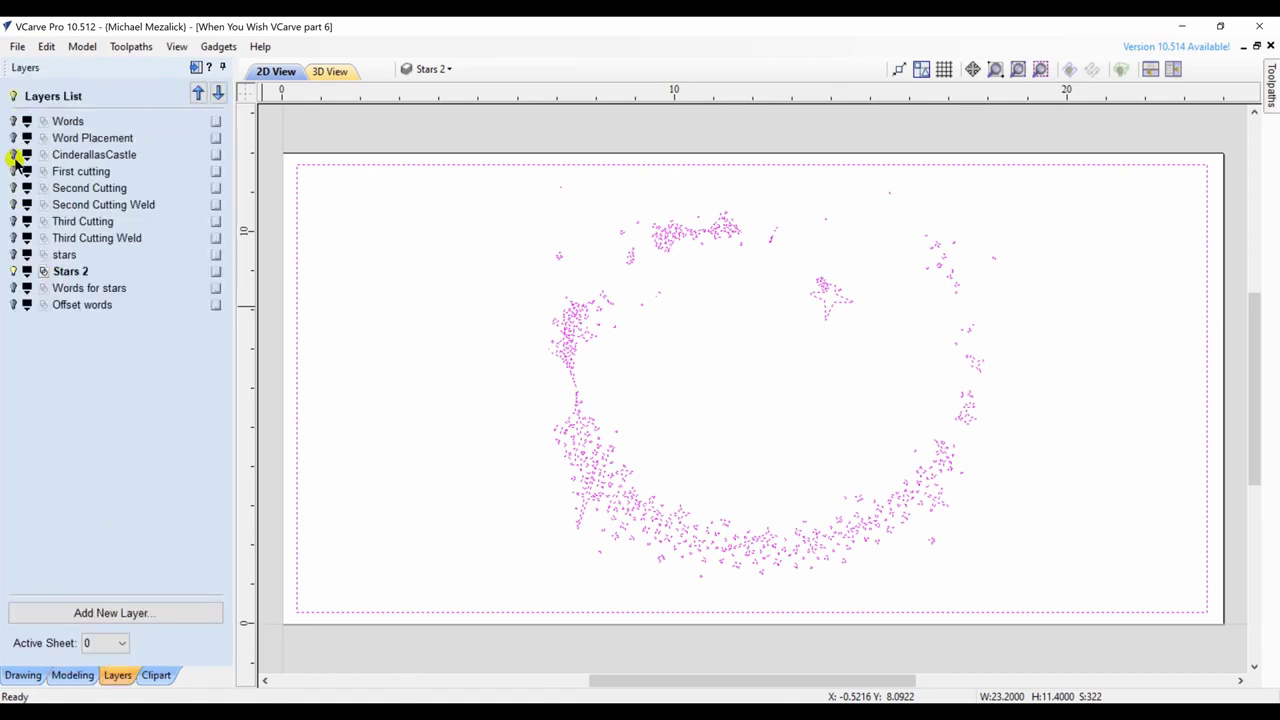
pyautogui.click(13, 155)
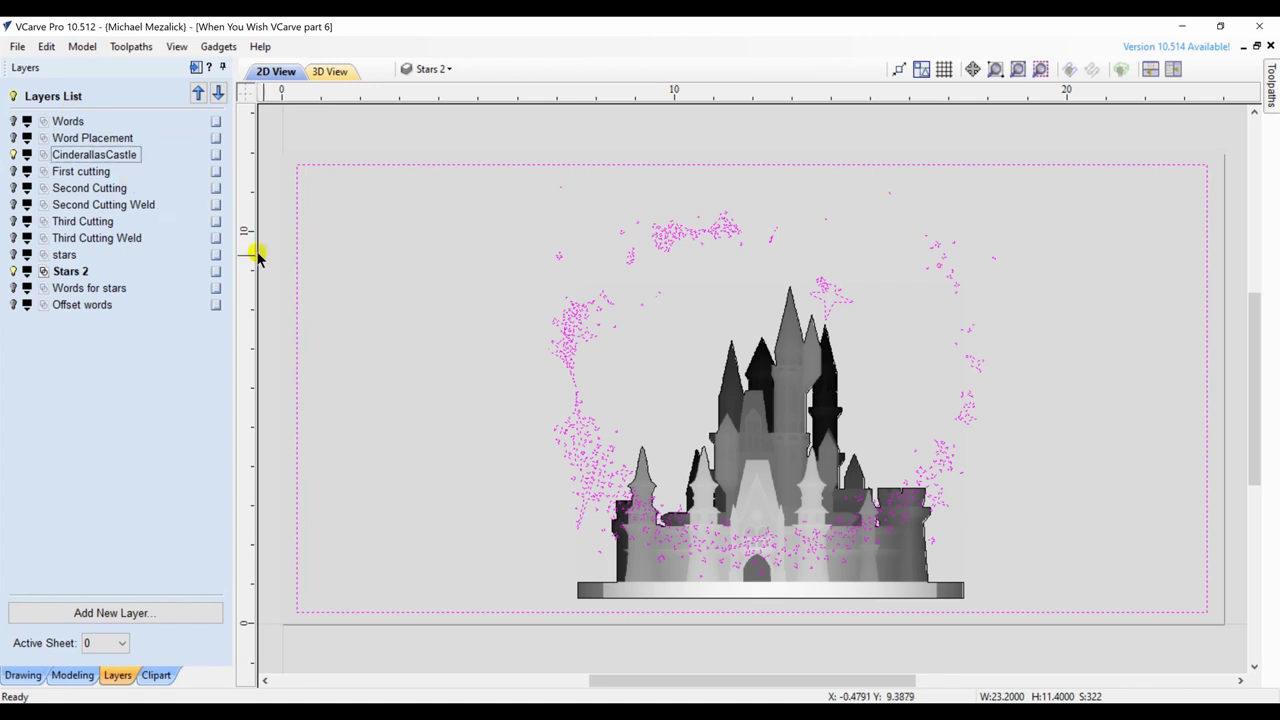
pyautogui.click(294, 277)
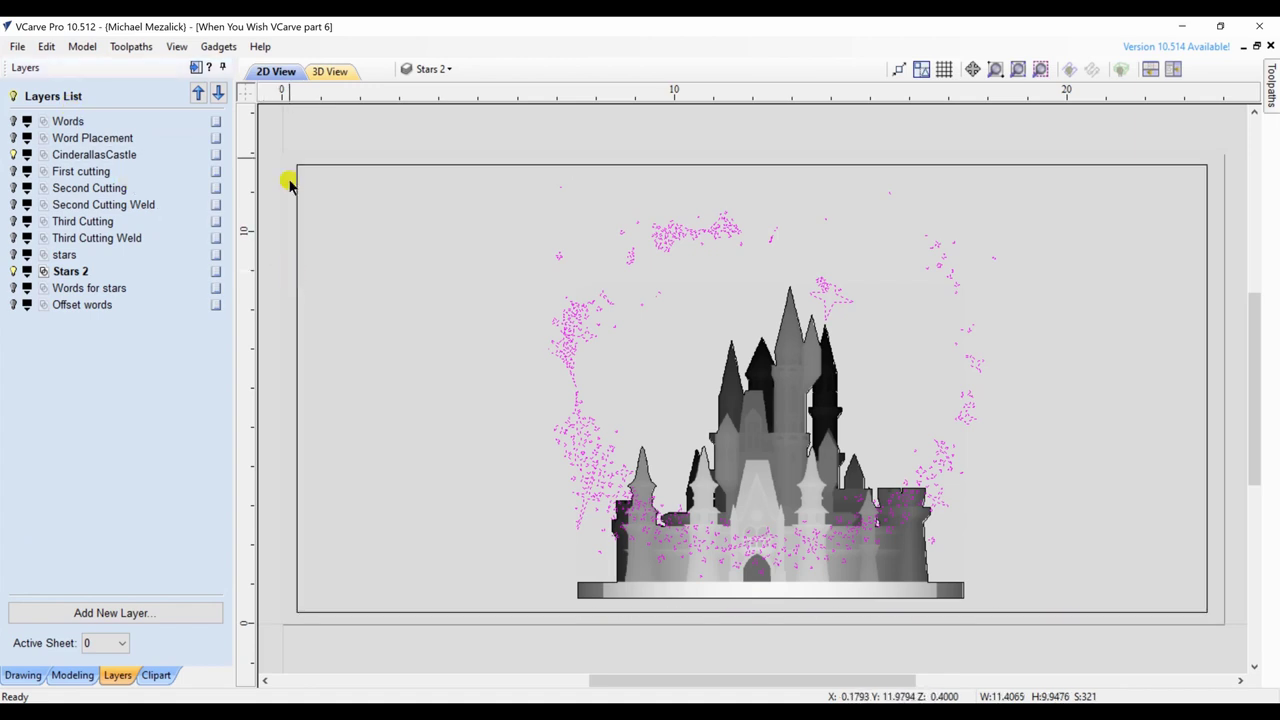
# Step: Calculate a V-Carve toolpath for the stars using the 30° 1/4" V-bit, 0.0 start depth and 0.1 inch flat depth, projected onto the 3D model
pyautogui.click(197, 68)
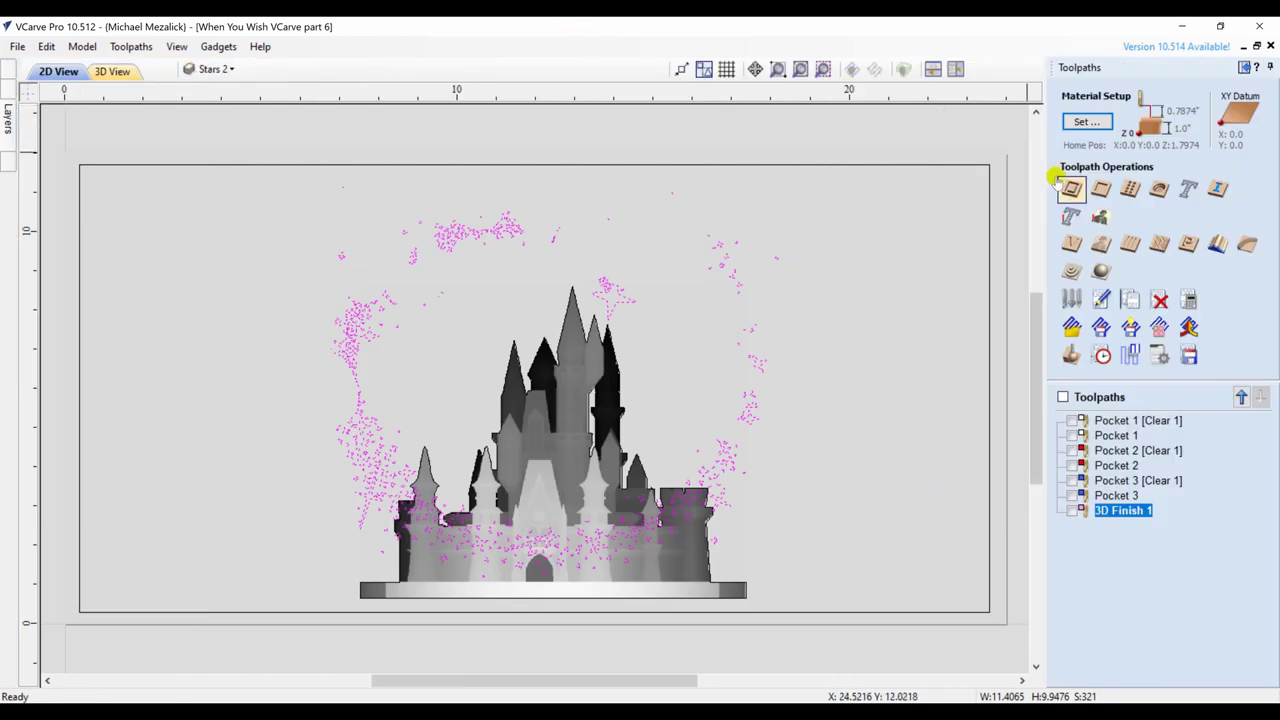
pyautogui.click(1071, 243)
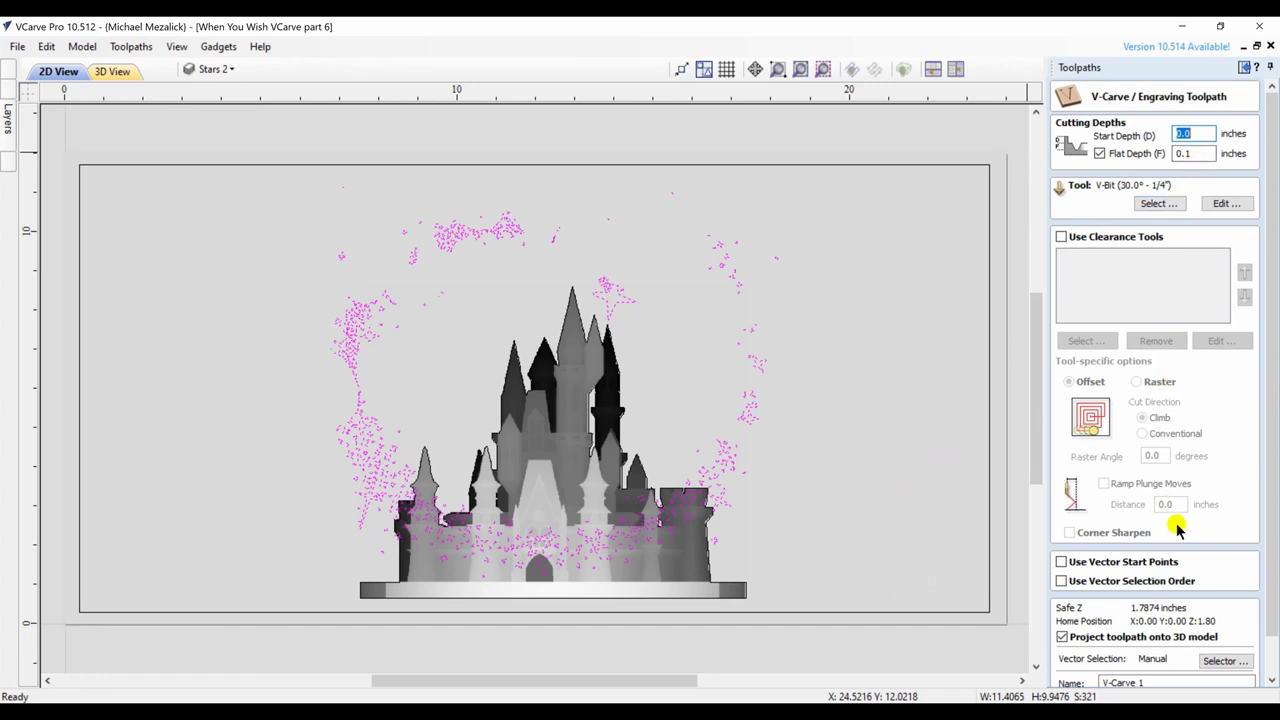
pyautogui.scroll(-1, 1266, 500)
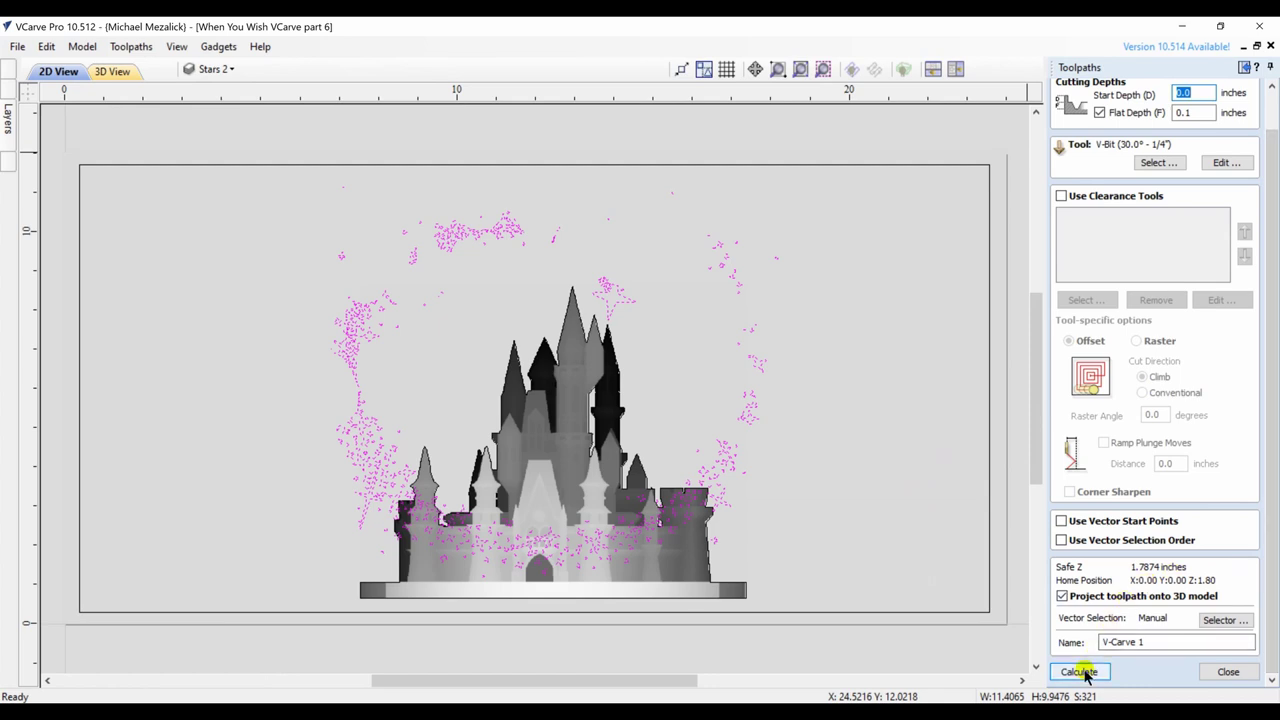
pyautogui.click(1083, 672)
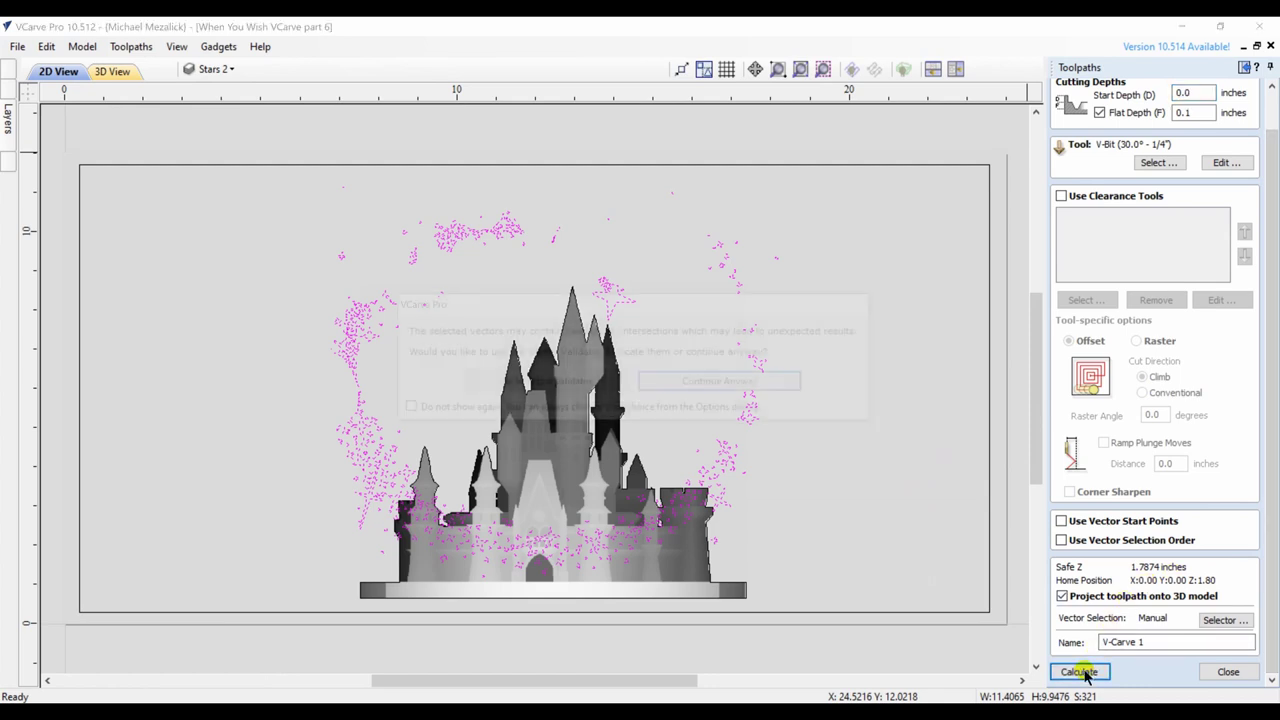
pyautogui.click(768, 388)
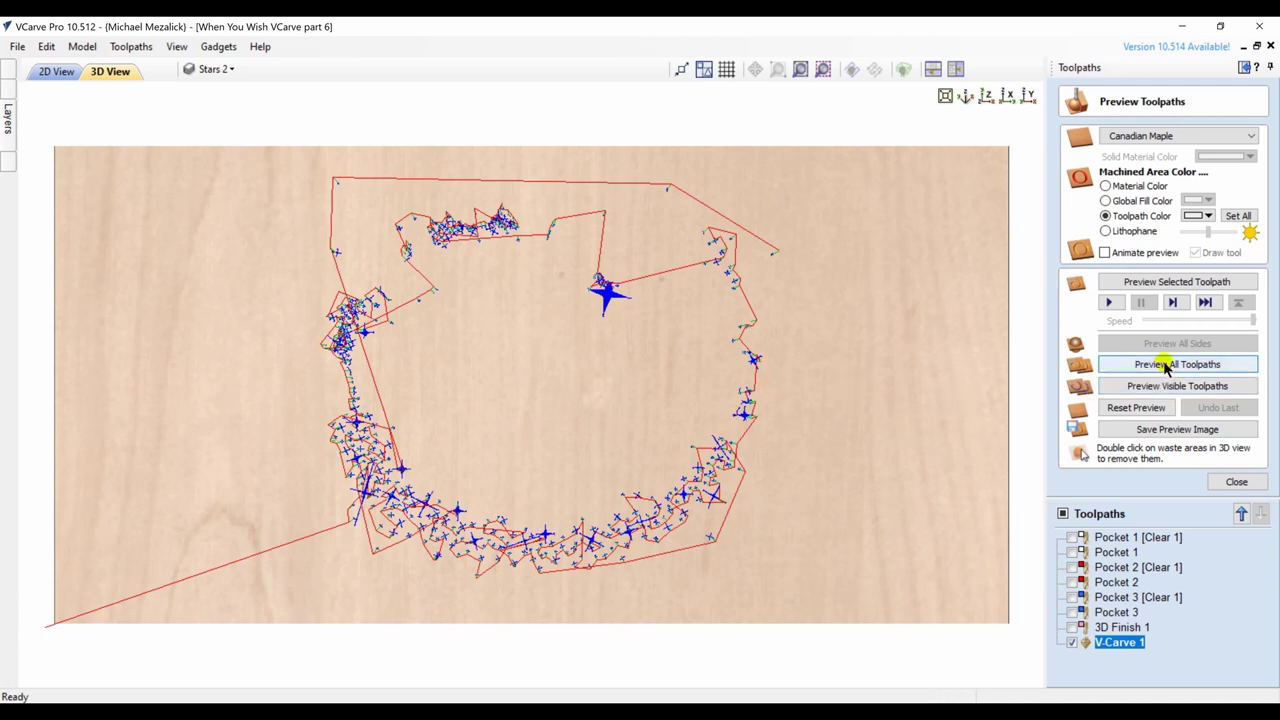
# Step: Preview all toolpaths in 3D, inspect the carved stars around the castle and lettering up close, and return to the straight-down view
pyautogui.click(1165, 366)
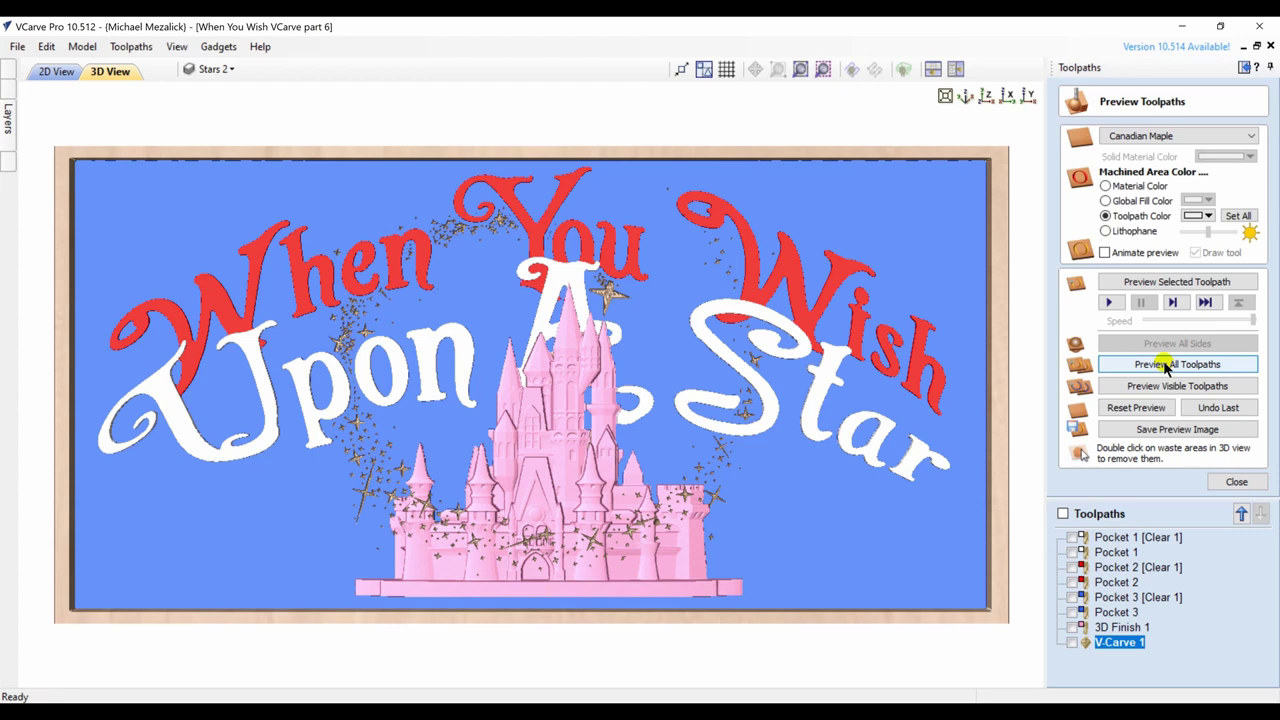
pyautogui.scroll(3, 548, 462)
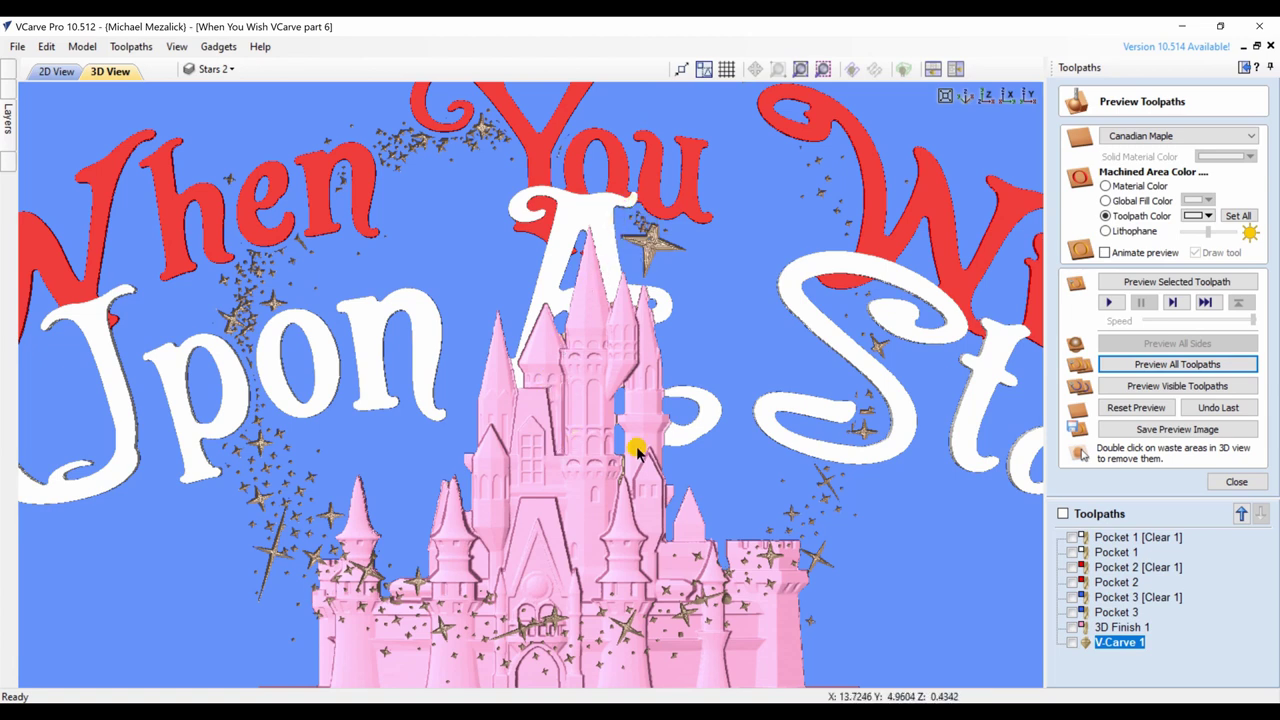
pyautogui.moveTo(640, 446); pyautogui.dragTo(600, 415)
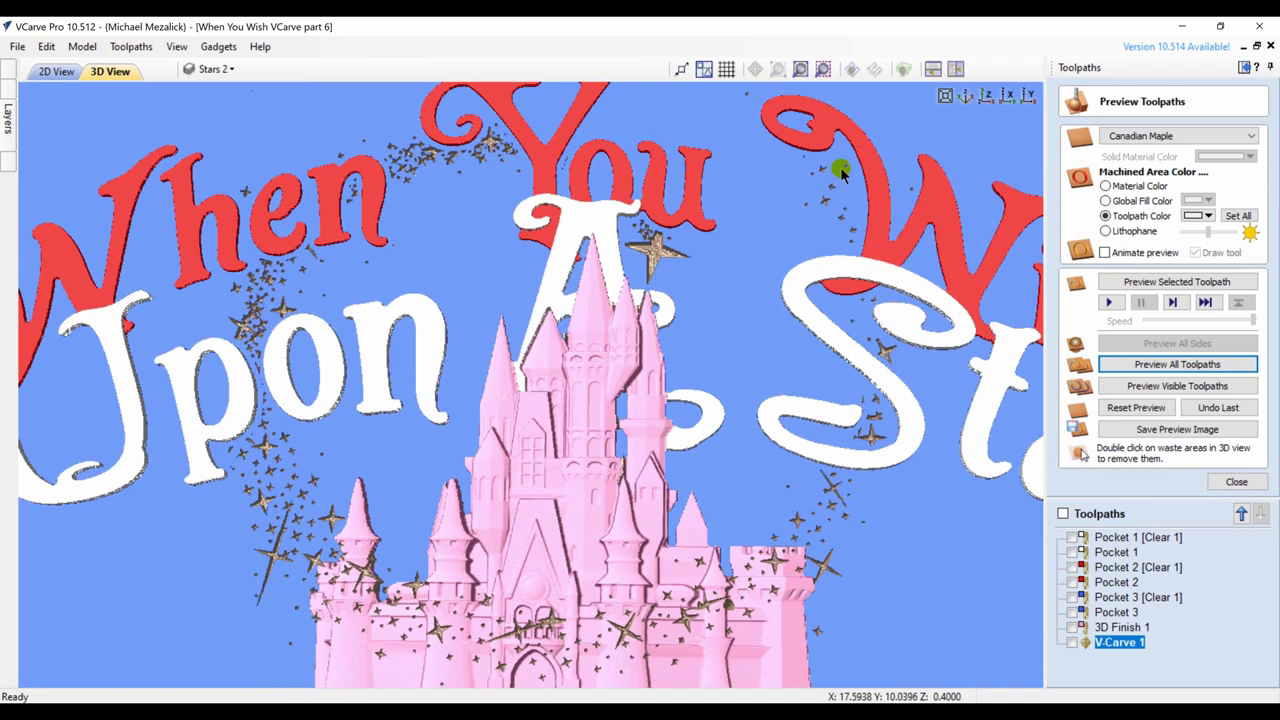
pyautogui.click(985, 96)
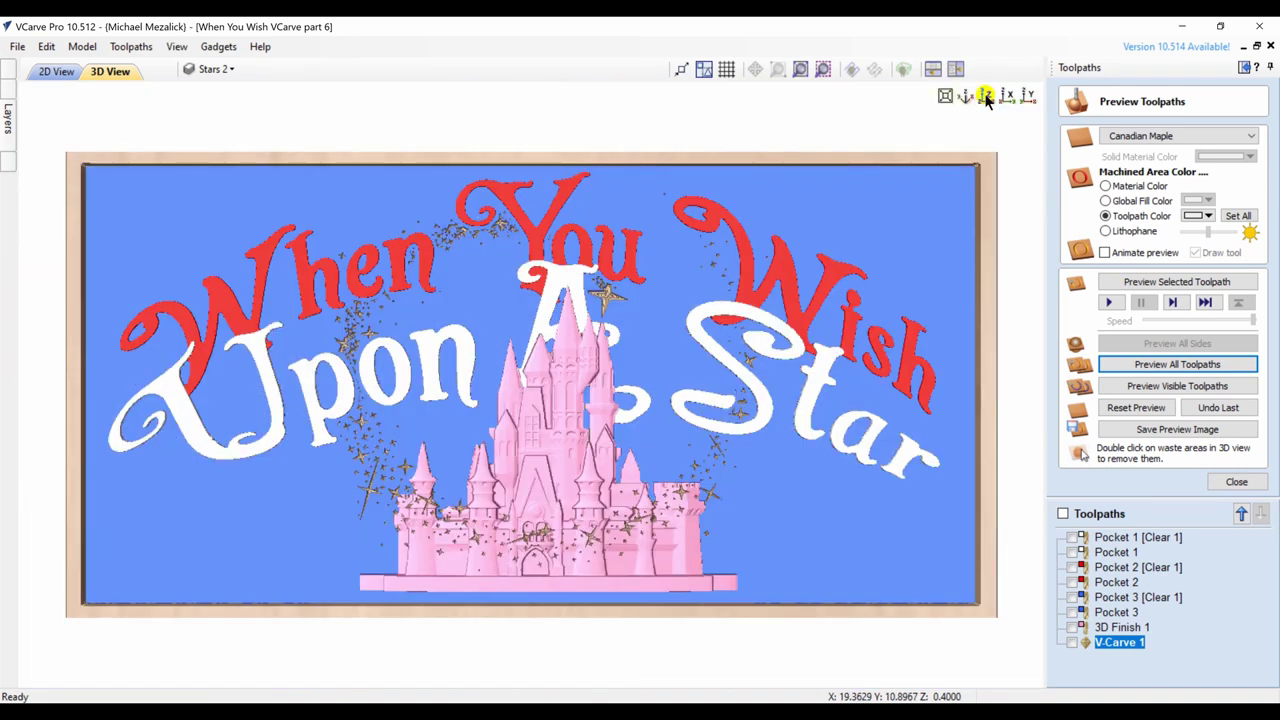